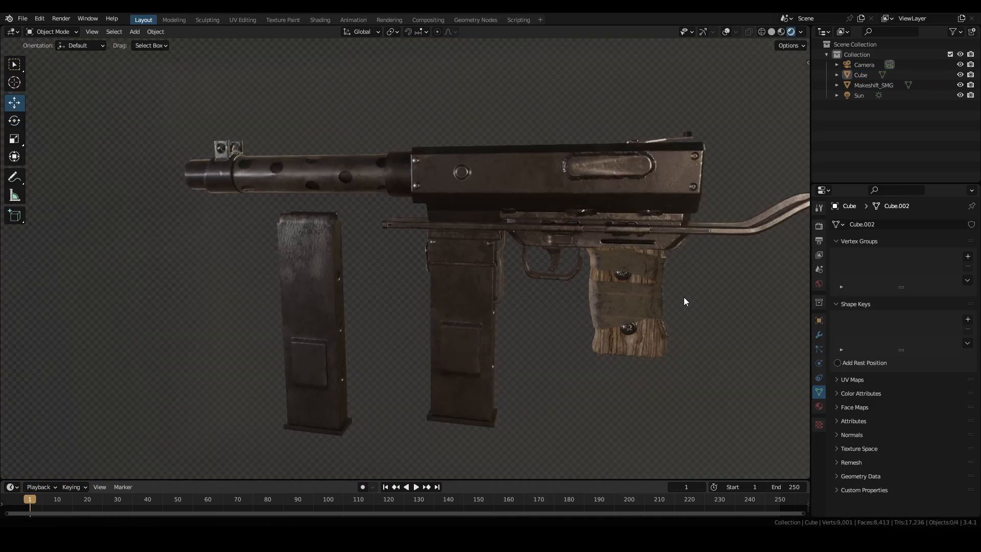
- Examine the makeshift SMG model, including its stock, barrel and magazines, from the side and up close
{"action": "middle_click_drag", "start_coordinate": [684, 300], "coordinate": [629, 291]}
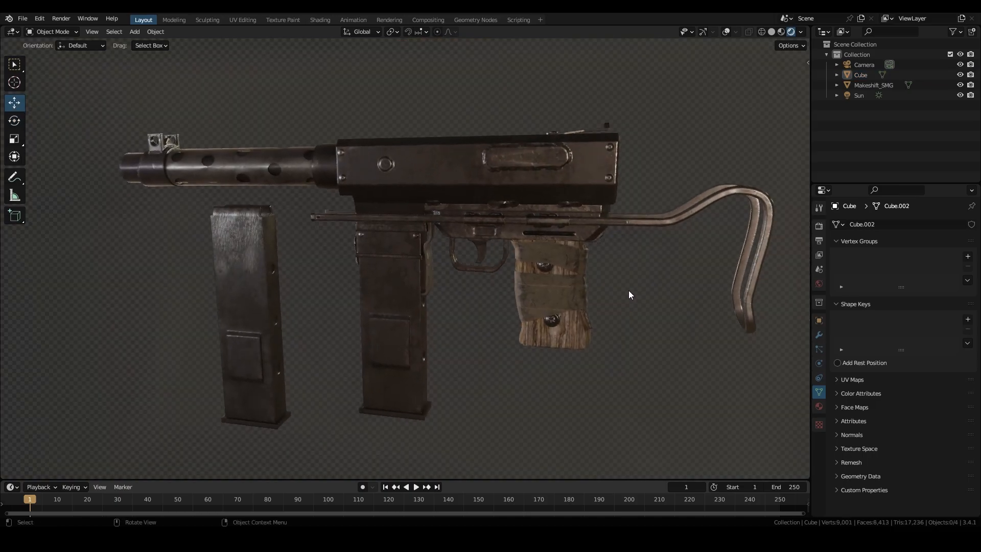
{"action": "middle_click_drag", "start_coordinate": [416, 300], "coordinate": [637, 264]}
{"action": "scroll", "coordinate": [617, 291], "scroll_direction": "up", "scroll_amount": 4}
{"action": "scroll", "coordinate": [480, 301], "scroll_direction": "up", "scroll_amount": 5}
{"action": "scroll", "coordinate": [302, 214], "scroll_direction": "up", "scroll_amount": 5}
{"action": "middle_click_drag", "start_coordinate": [303, 215], "coordinate": [373, 328], "text": "shift"}
{"action": "scroll", "coordinate": [382, 316], "scroll_direction": "down", "scroll_amount": 4}
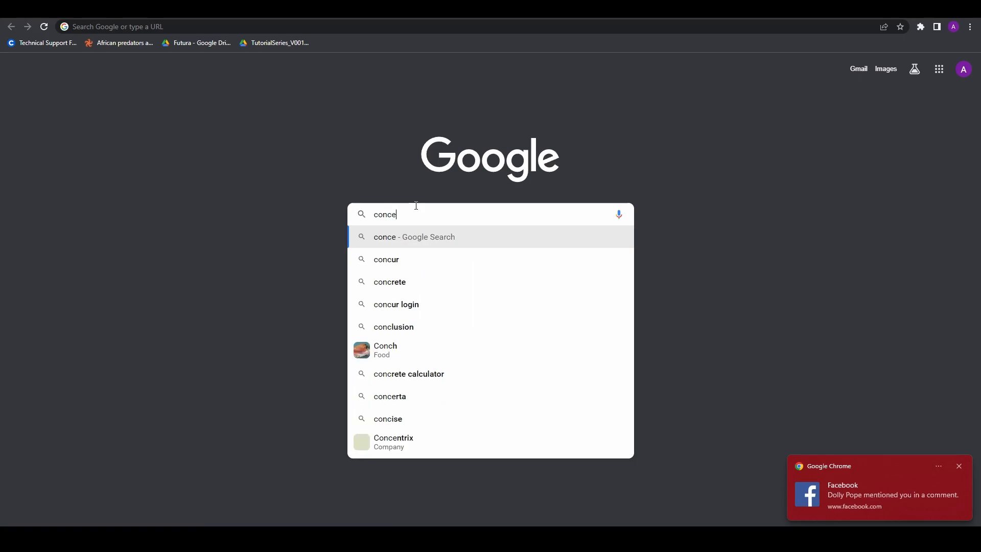
- In Google, search for "concepted smg", dismiss the notification and show the image results
{"action": "type", "text": "epted smg"}
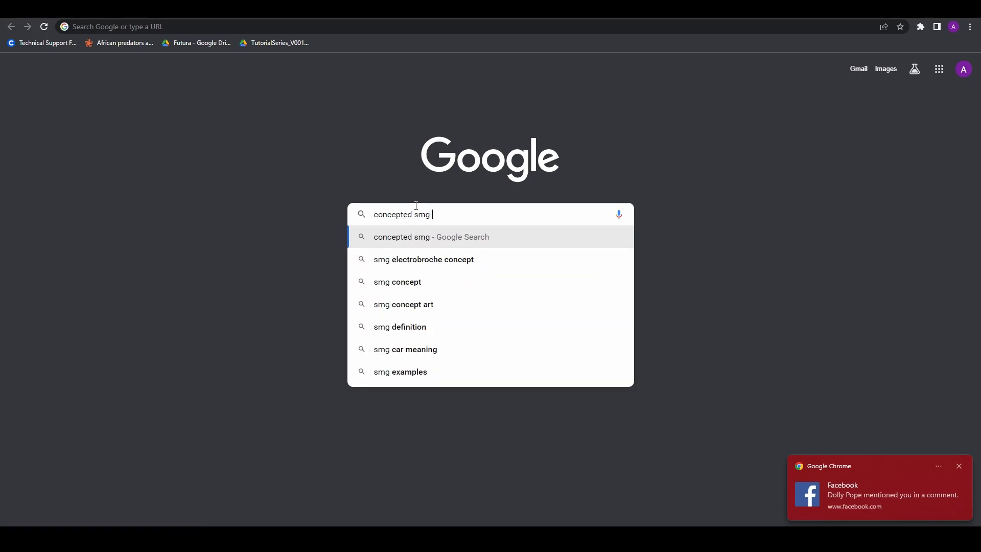
{"action": "key", "text": "Return"}
{"action": "left_click", "coordinate": [959, 466]}
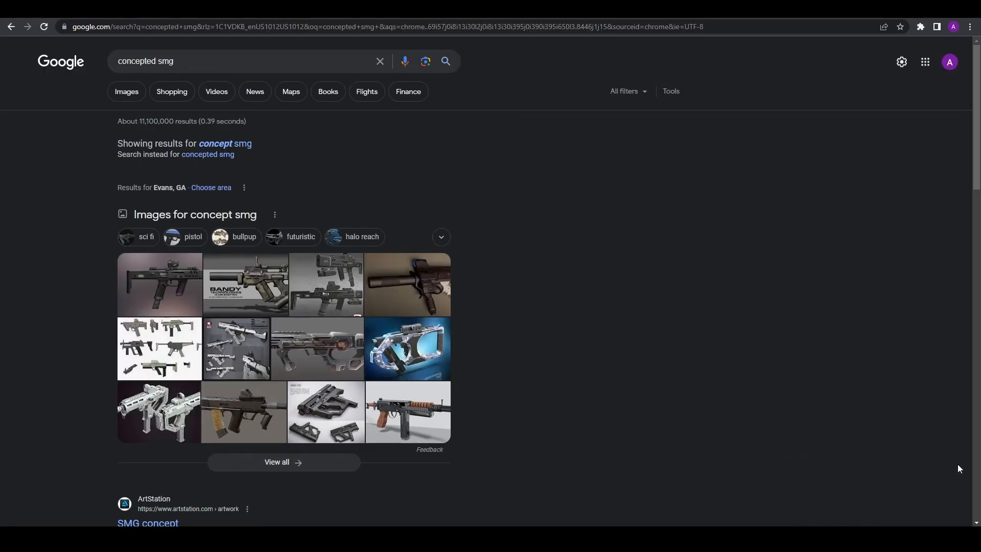
{"action": "left_click", "coordinate": [134, 93]}
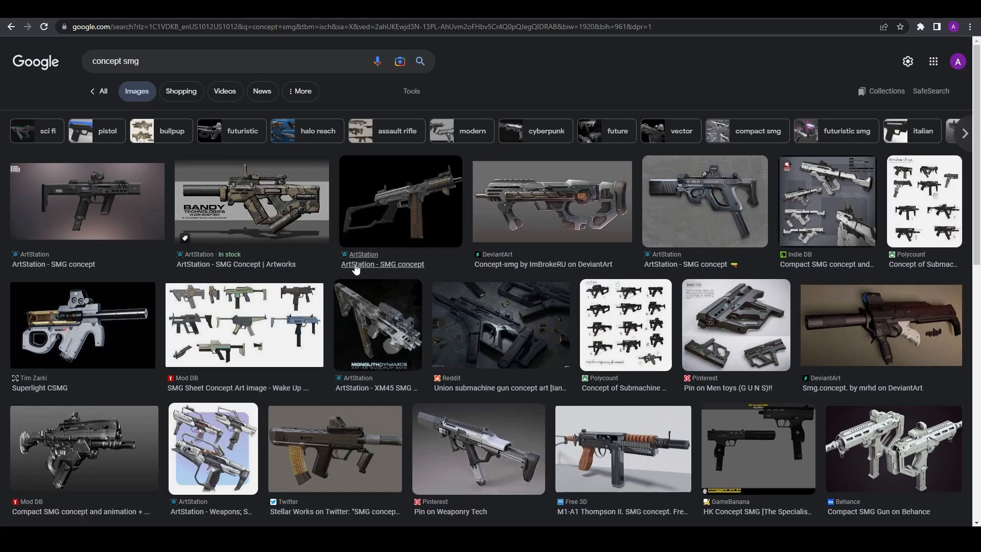
- Refine the image search to "ww2 concept smg" and browse the reference pictures
{"action": "left_click", "coordinate": [93, 60]}
{"action": "type", "text": "ww2"}
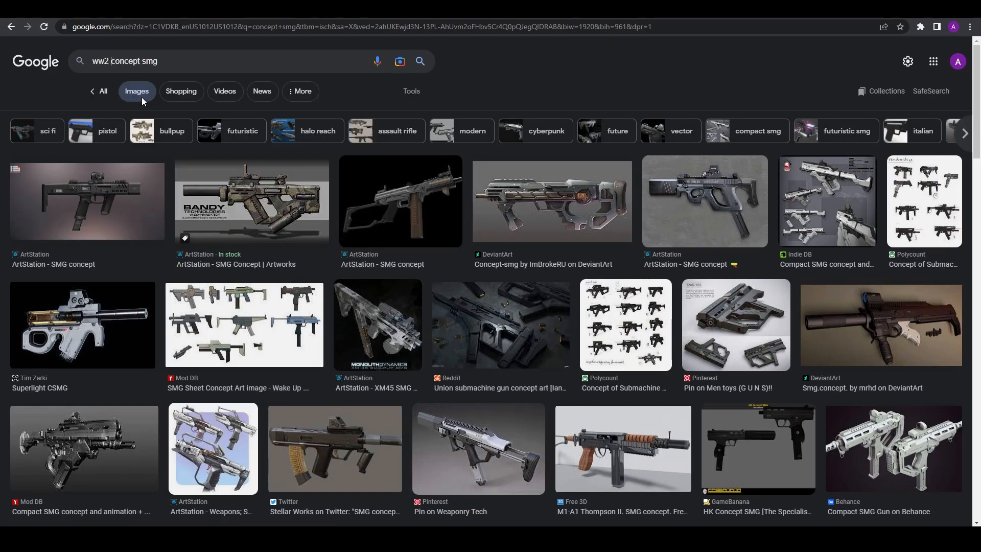
{"action": "key", "text": "Return"}
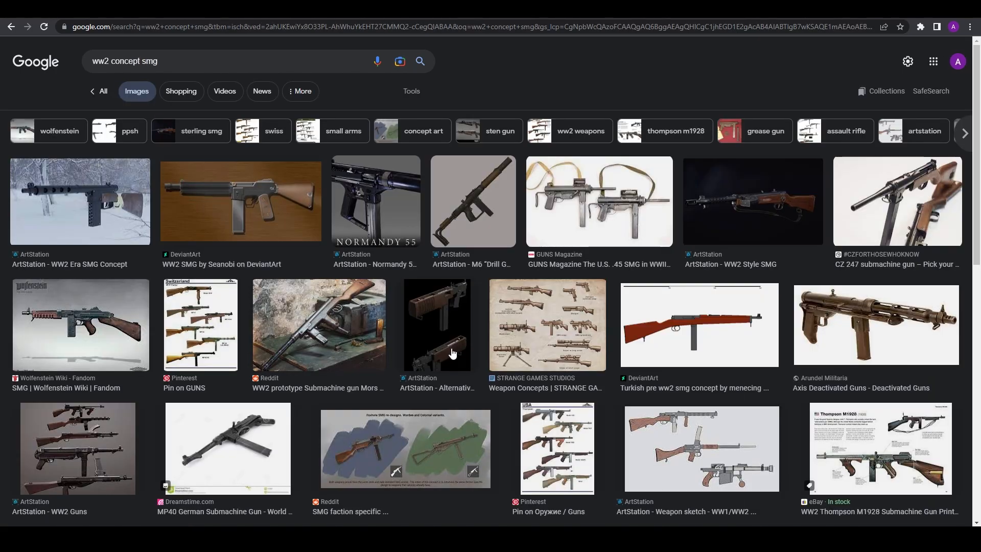
{"action": "scroll", "coordinate": [451, 353], "scroll_direction": "down", "scroll_amount": 1}
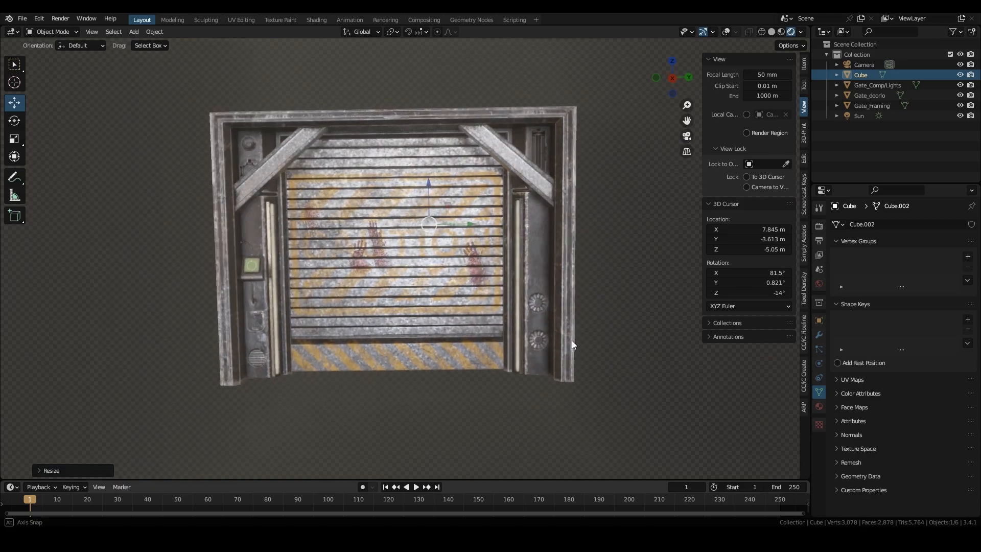
- In Blender, move the gate's shutter door vertically up out of its frame and undo the move
{"action": "middle_click_drag", "start_coordinate": [572, 340], "coordinate": [517, 341]}
{"action": "left_click", "coordinate": [449, 336]}
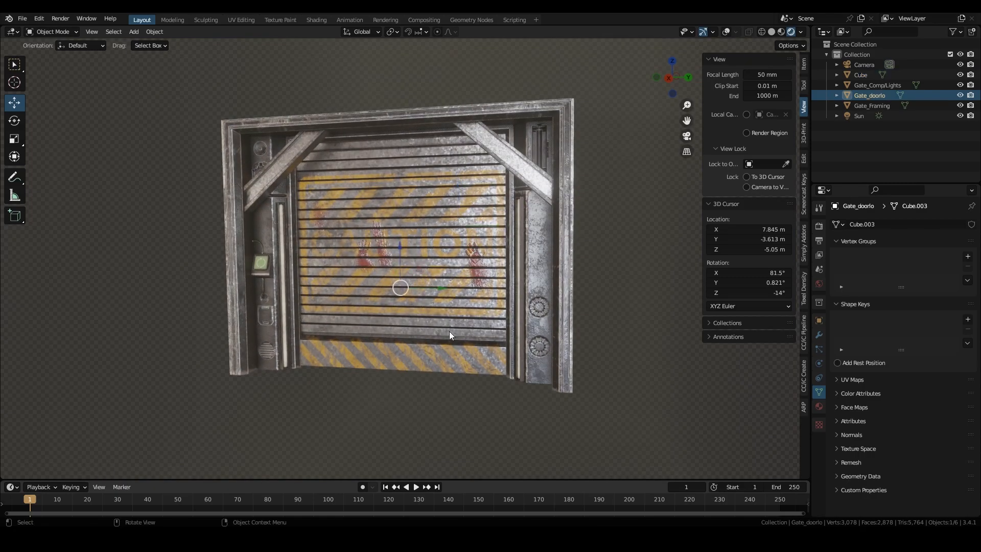
{"action": "left_click_drag", "start_coordinate": [402, 262], "coordinate": [432, 50]}
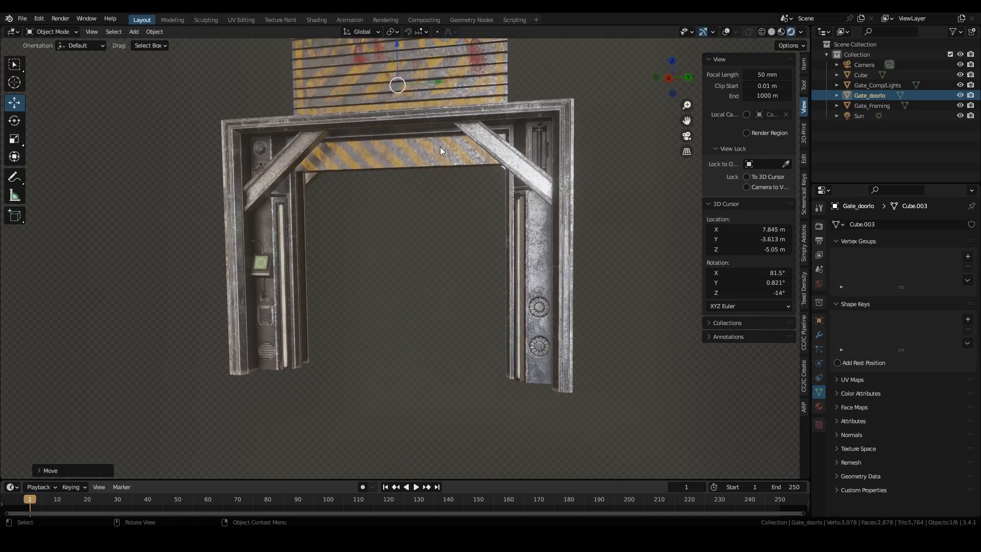
{"action": "key", "text": "ctrl+z"}
- Examine the gate model closely, including the panels and details on both sides of its frame
{"action": "middle_click_drag", "start_coordinate": [427, 257], "coordinate": [532, 317]}
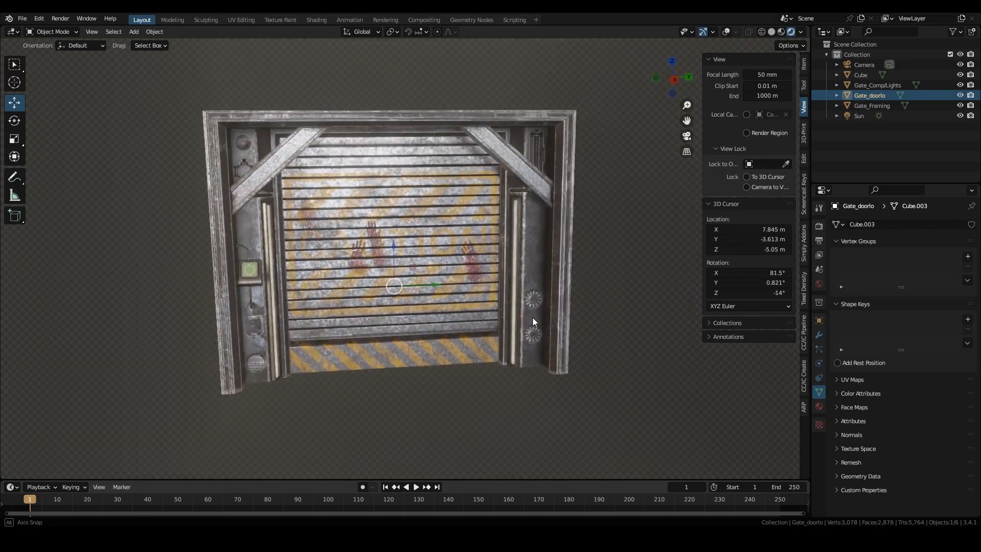
{"action": "scroll", "coordinate": [532, 318], "scroll_direction": "up", "scroll_amount": 4}
{"action": "middle_click_drag", "start_coordinate": [248, 338], "coordinate": [376, 330], "text": "shift"}
{"action": "scroll", "coordinate": [377, 330], "scroll_direction": "down", "scroll_amount": 2}
{"action": "middle_click_drag", "start_coordinate": [476, 359], "coordinate": [342, 357], "text": "shift"}
{"action": "scroll", "coordinate": [342, 357], "scroll_direction": "down", "scroll_amount": 2}
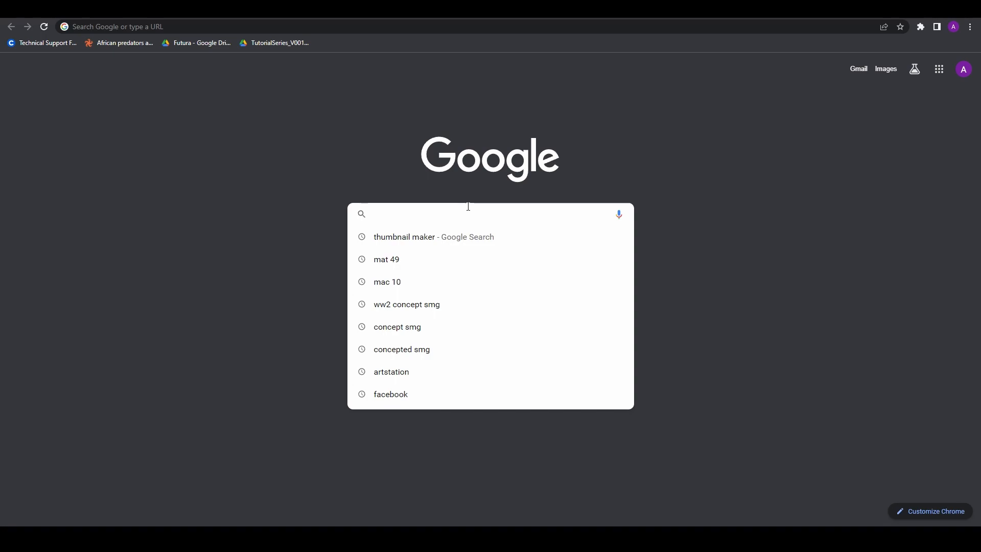
- In Google, search for "wooden military crate" and show the image results
{"action": "type", "text": "military crate"}
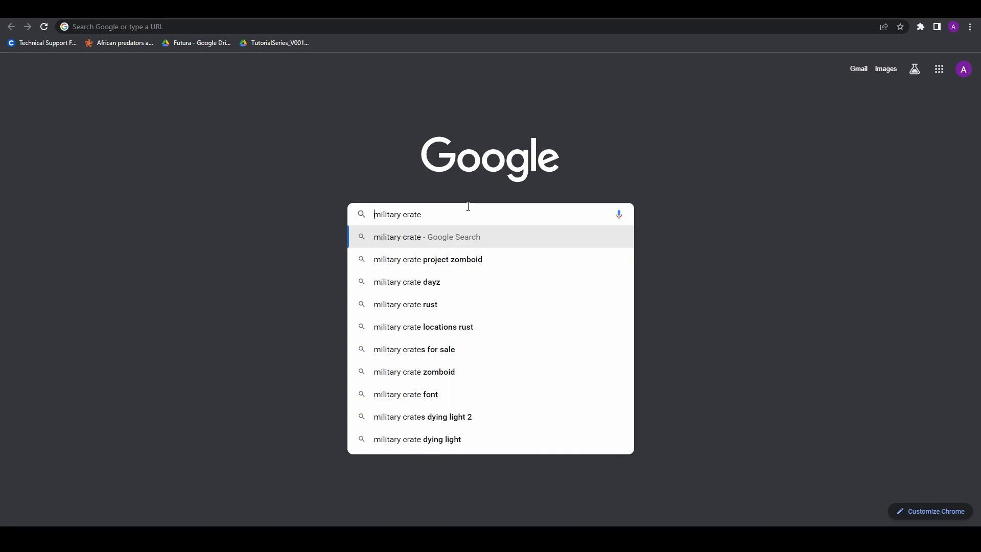
{"action": "type", "text": "wooden"}
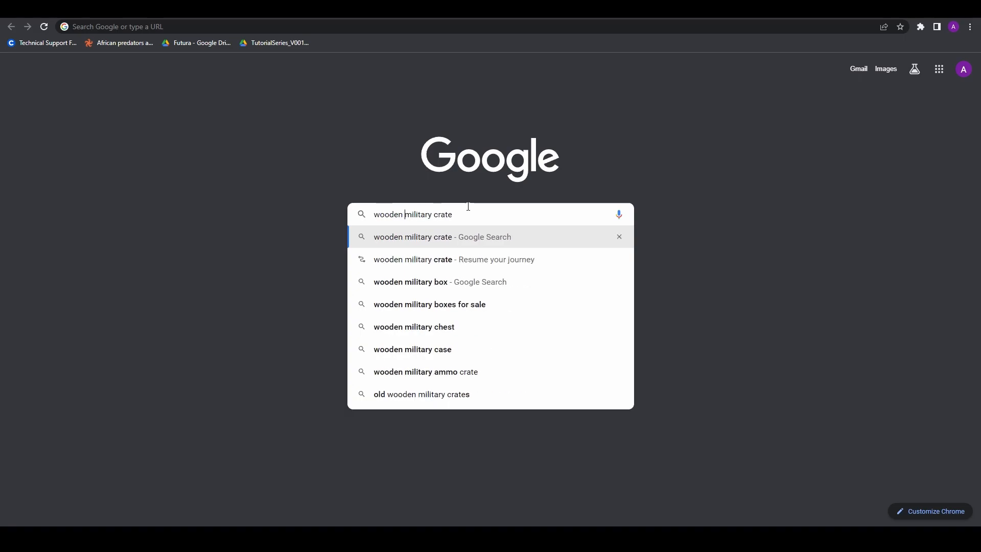
{"action": "key", "text": "Return"}
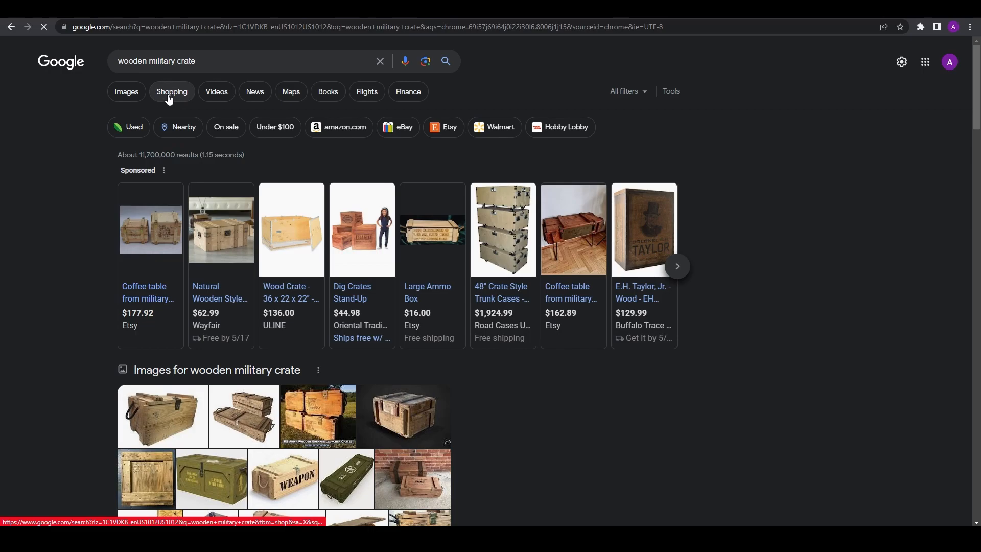
{"action": "left_click", "coordinate": [134, 95]}
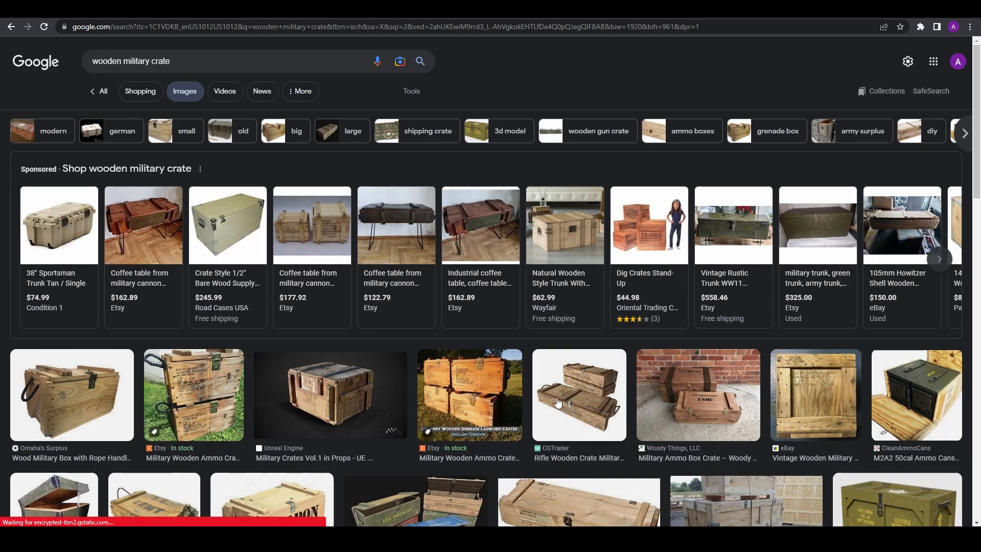
- Browse the wooden military crate images, comparing shapes, lids, handles and latches for a suitable reference
{"action": "scroll", "coordinate": [558, 403], "scroll_direction": "down", "scroll_amount": 5}
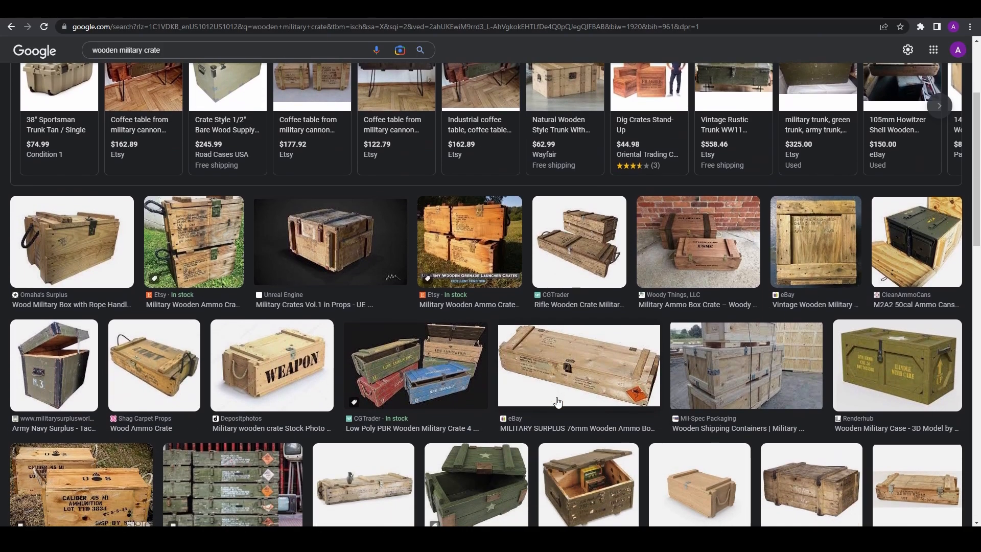
{"action": "scroll", "coordinate": [557, 403], "scroll_direction": "down", "scroll_amount": 1}
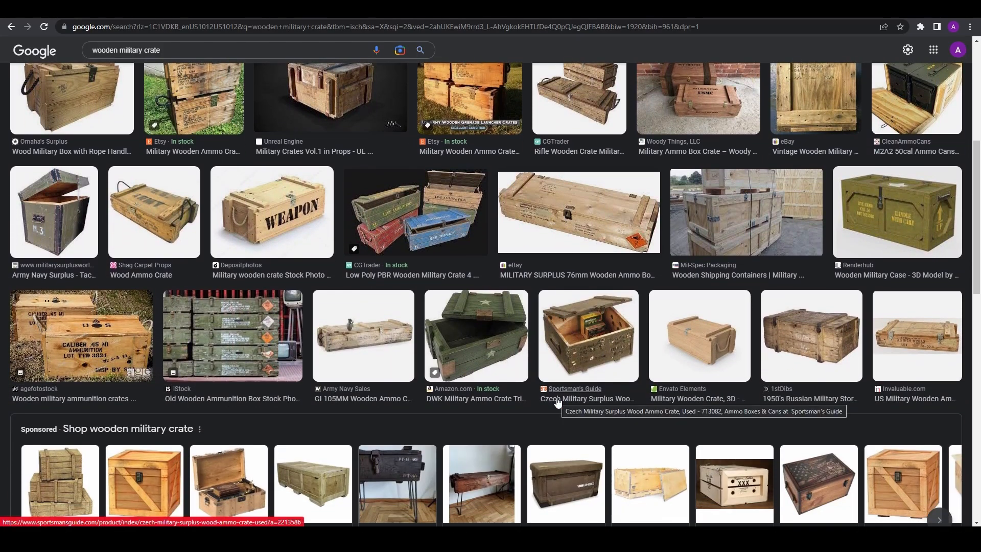
{"action": "scroll", "coordinate": [558, 403], "scroll_direction": "down", "scroll_amount": 2}
{"action": "scroll", "coordinate": [557, 403], "scroll_direction": "down", "scroll_amount": 1}
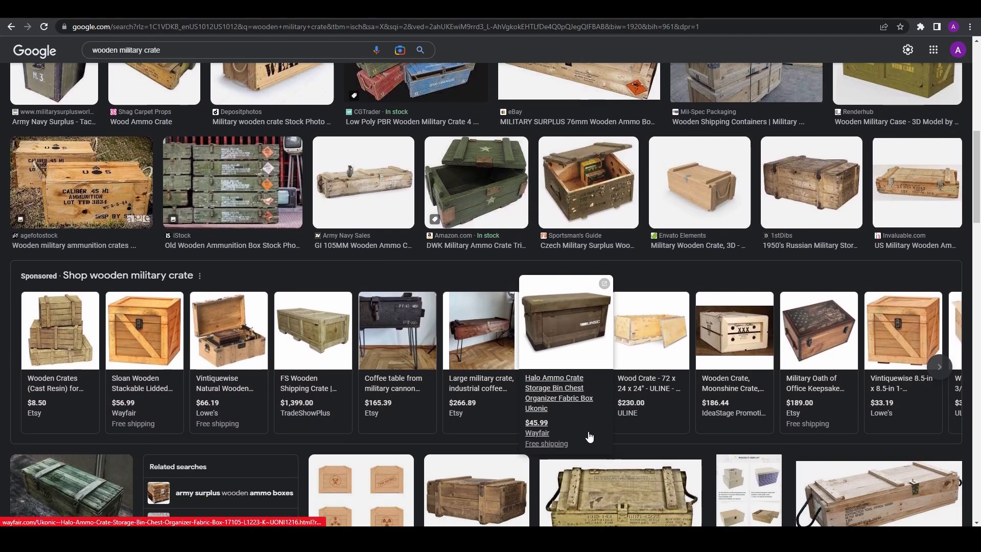
{"action": "scroll", "coordinate": [603, 450], "scroll_direction": "down", "scroll_amount": 2}
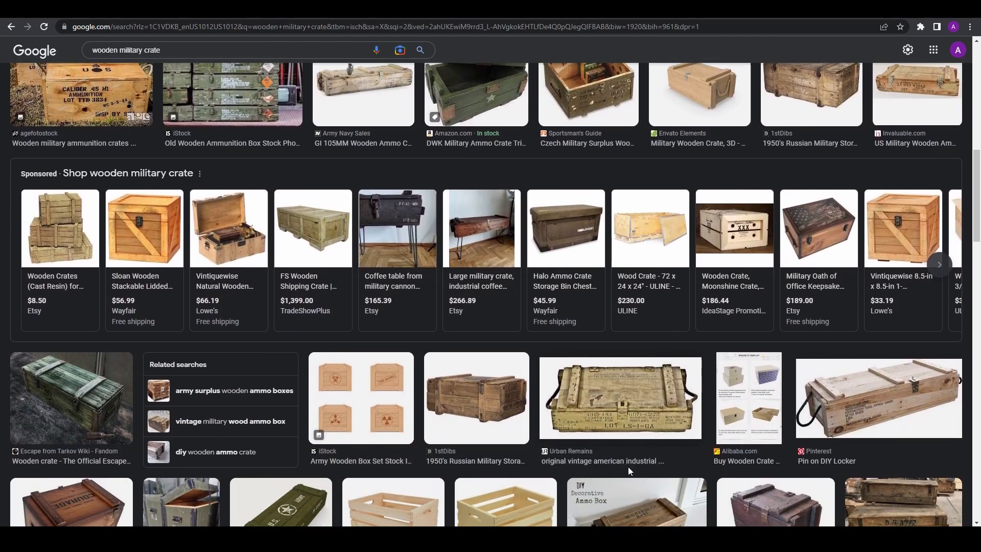
{"action": "scroll", "coordinate": [627, 466], "scroll_direction": "down", "scroll_amount": 3}
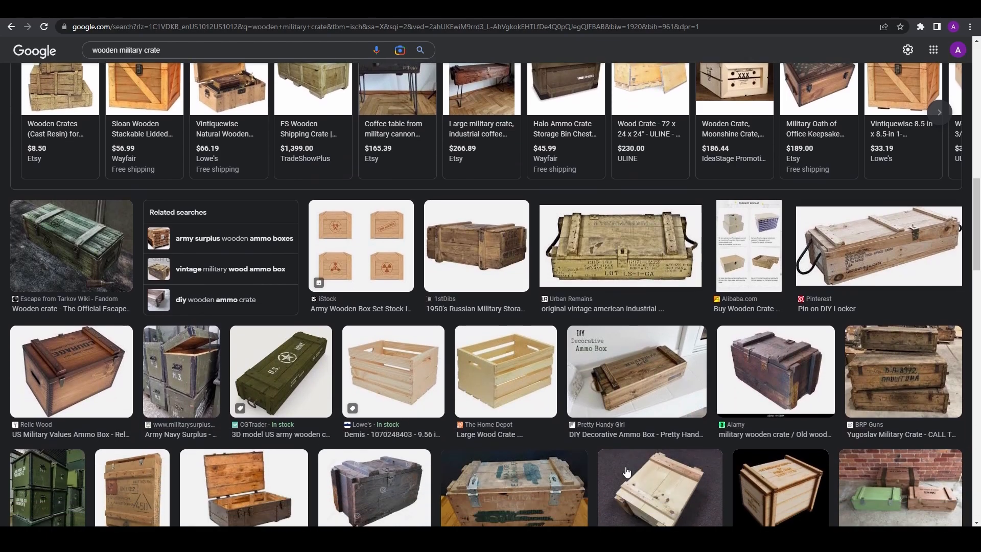
{"action": "scroll", "coordinate": [628, 469], "scroll_direction": "down", "scroll_amount": 2}
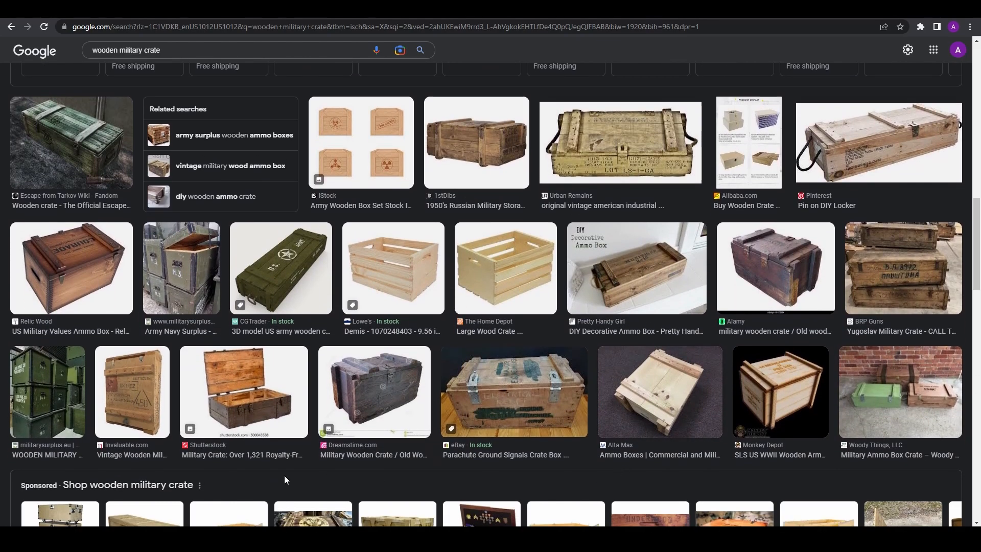
{"action": "scroll", "coordinate": [208, 482], "scroll_direction": "up", "scroll_amount": 1}
{"action": "scroll", "coordinate": [386, 478], "scroll_direction": "up", "scroll_amount": 2}
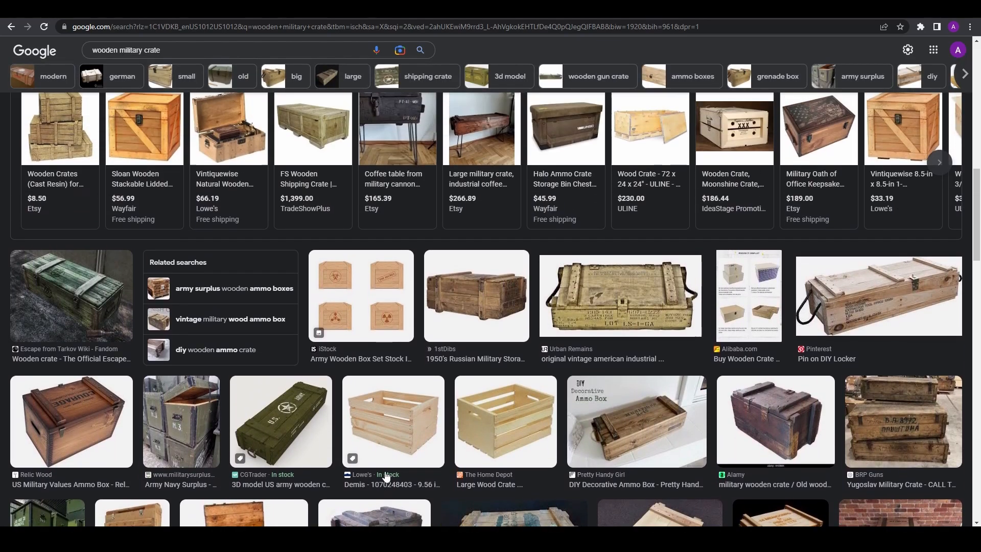
{"action": "scroll", "coordinate": [387, 478], "scroll_direction": "up", "scroll_amount": 1}
{"action": "scroll", "coordinate": [388, 477], "scroll_direction": "up", "scroll_amount": 1}
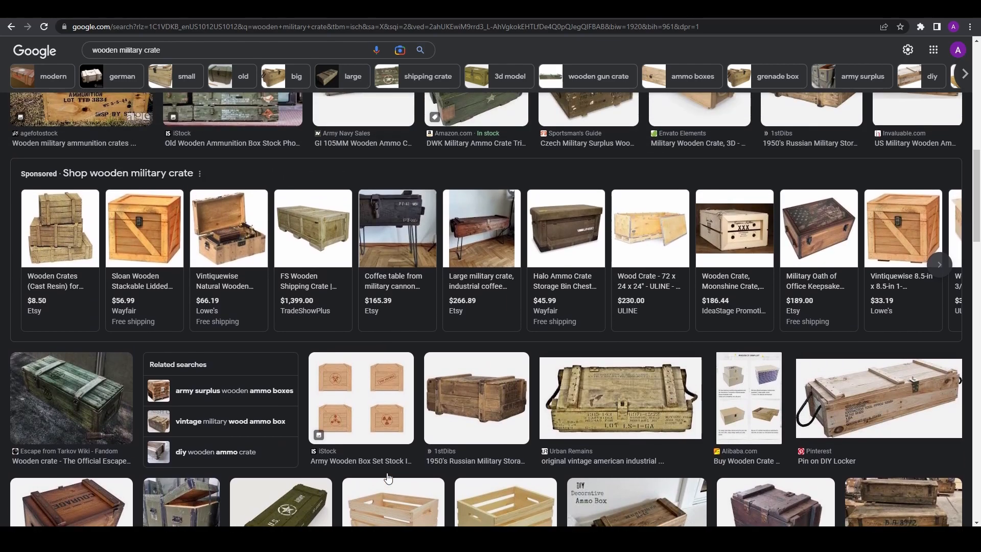
{"action": "scroll", "coordinate": [388, 477], "scroll_direction": "up", "scroll_amount": 1}
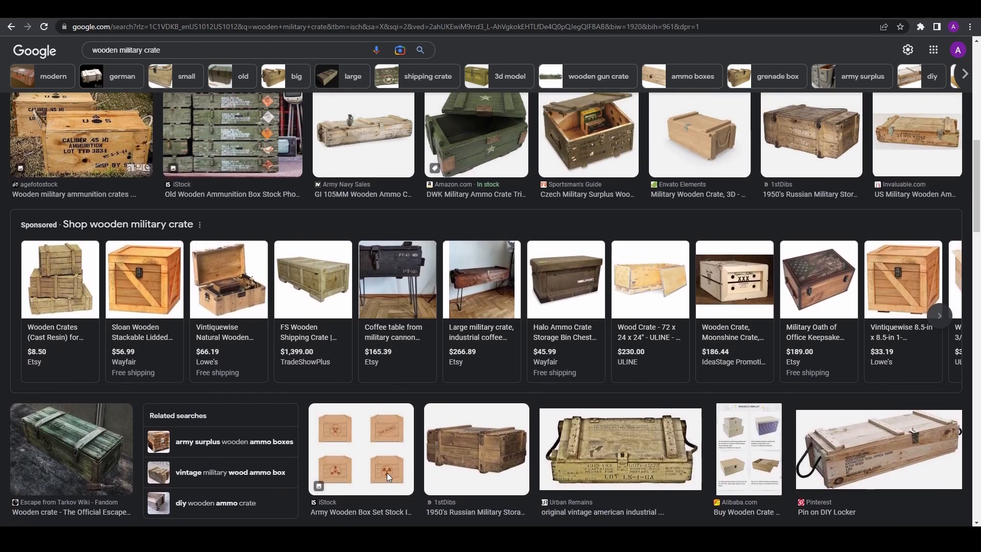
{"action": "scroll", "coordinate": [388, 478], "scroll_direction": "up", "scroll_amount": 1}
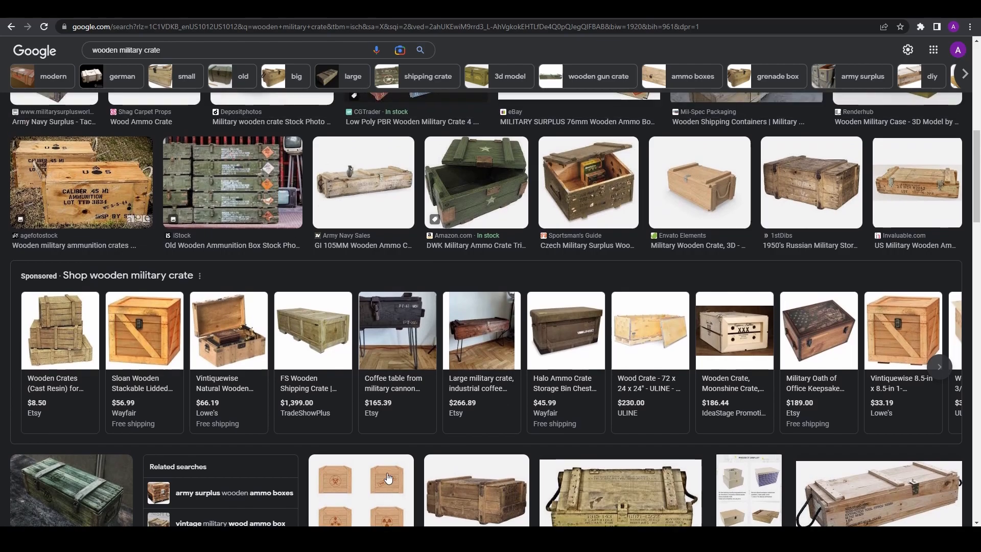
{"action": "scroll", "coordinate": [388, 478], "scroll_direction": "up", "scroll_amount": 1}
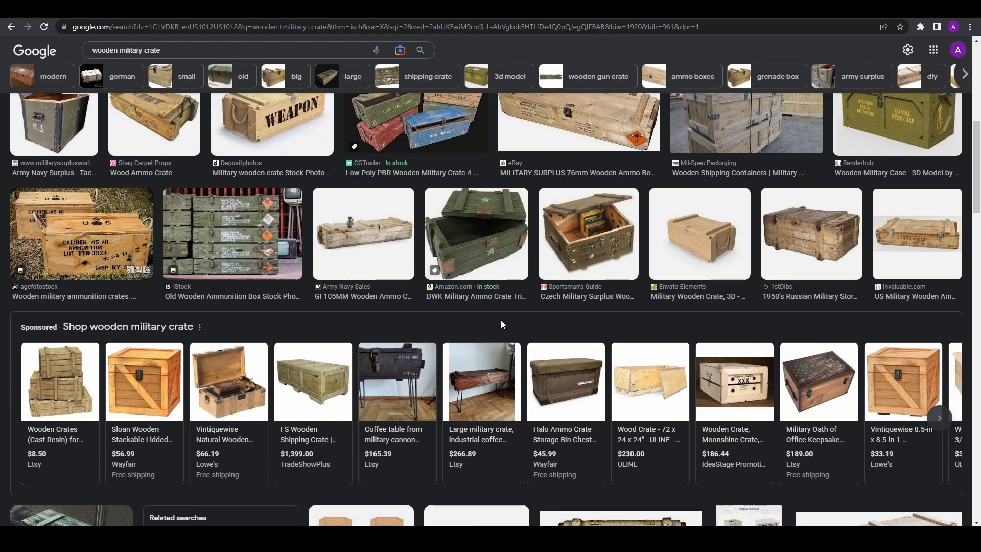
{"action": "scroll", "coordinate": [501, 320], "scroll_direction": "down", "scroll_amount": 3}
{"action": "scroll", "coordinate": [502, 323], "scroll_direction": "up", "scroll_amount": 3}
{"action": "scroll", "coordinate": [503, 326], "scroll_direction": "up", "scroll_amount": 4}
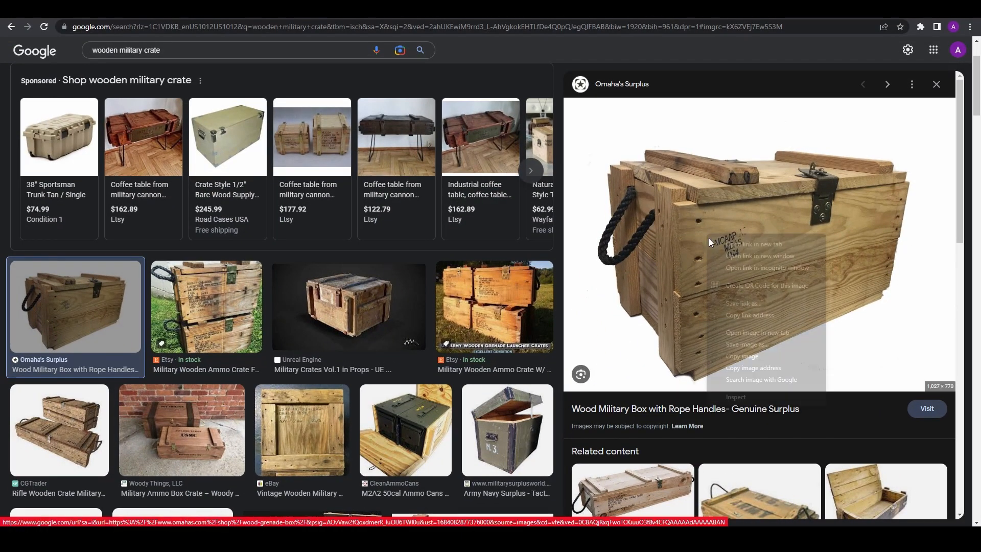
- Save the Omaha's Surplus wood military box image as a JPEG in the Video Concepts folder on the Desktop
{"action": "right_click", "coordinate": [707, 235]}
{"action": "left_click", "coordinate": [746, 344]}
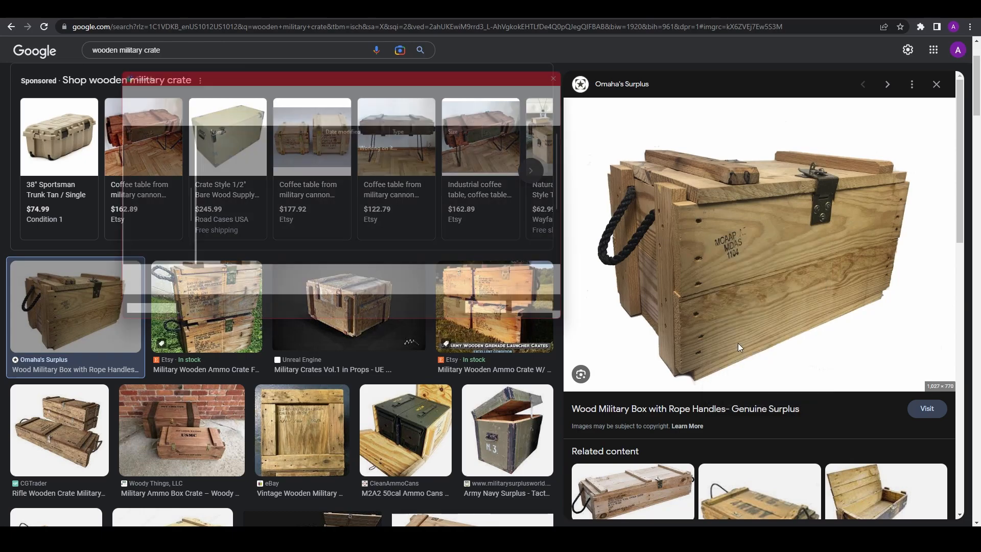
{"action": "scroll", "coordinate": [140, 147], "scroll_direction": "up", "scroll_amount": 5}
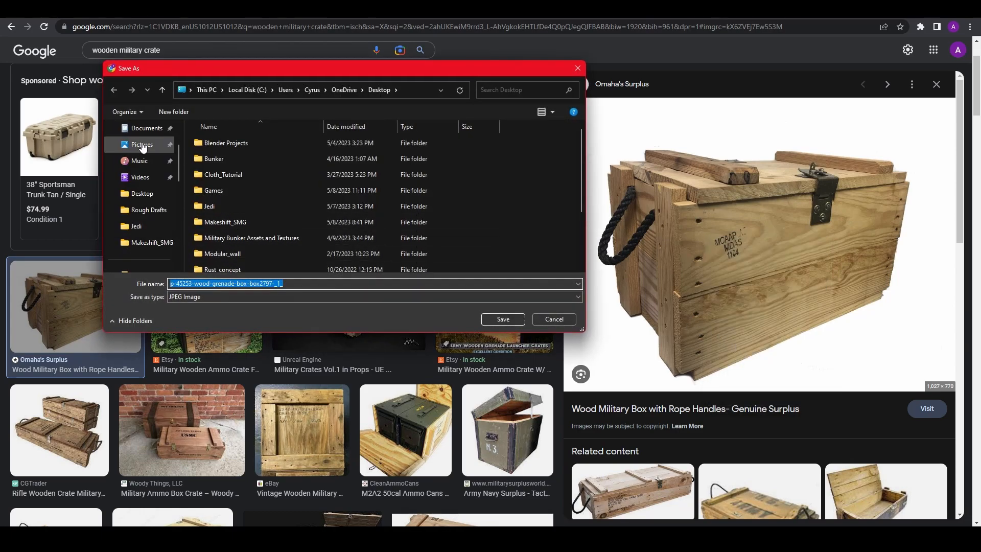
{"action": "left_click", "coordinate": [154, 162]}
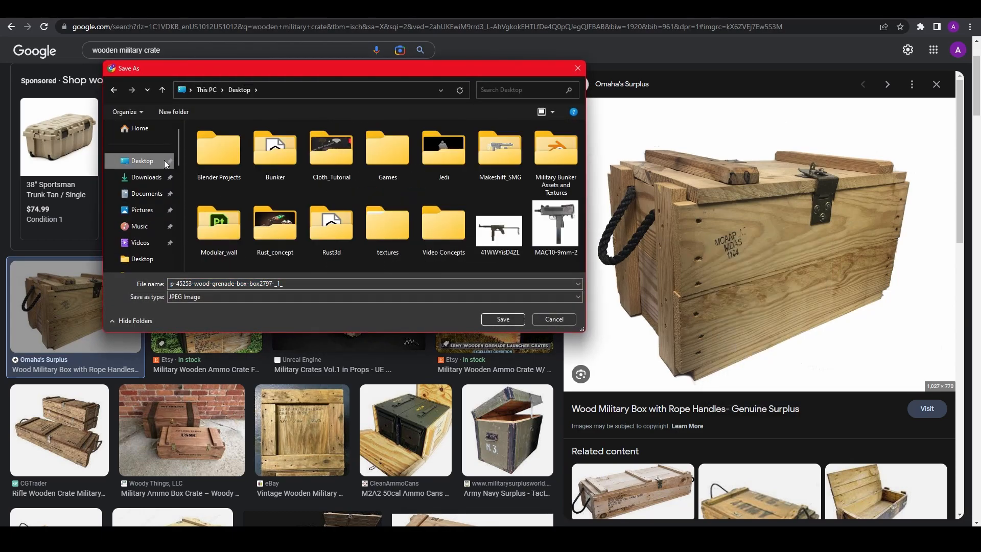
{"action": "double_click", "coordinate": [442, 232]}
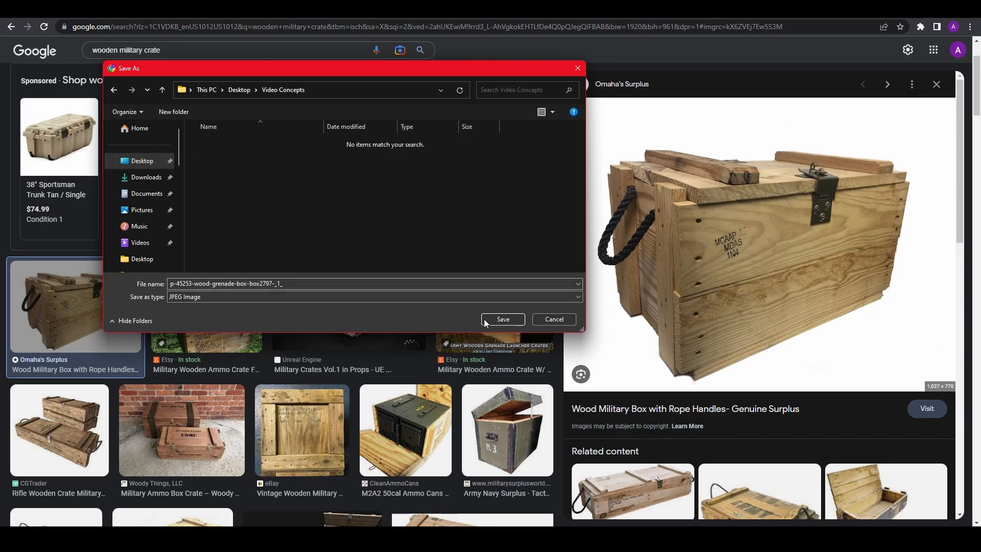
{"action": "left_click", "coordinate": [497, 319]}
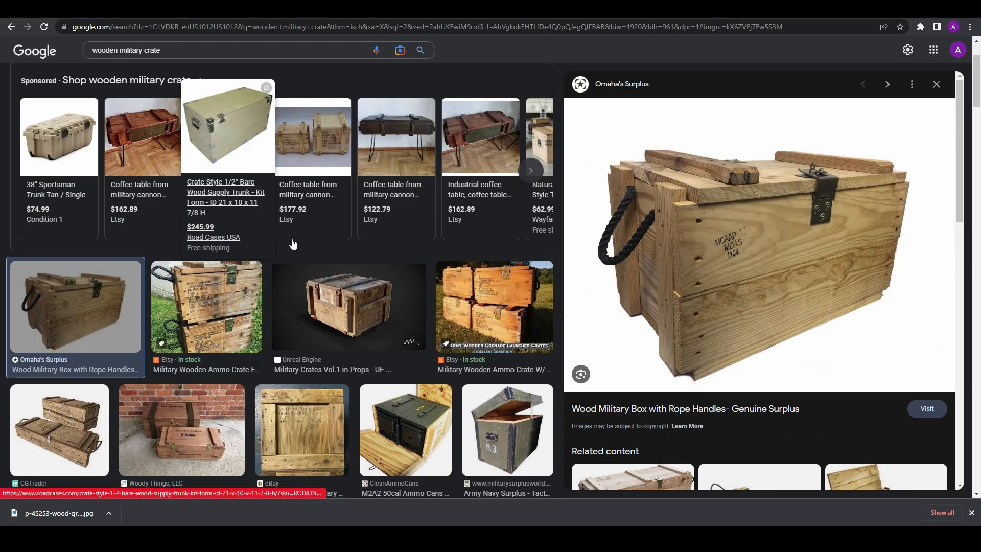
- Browse more wooden military crate image results, comparing crate shapes, lids, latches and handles for further references
{"action": "scroll", "coordinate": [797, 196], "scroll_direction": "up", "scroll_amount": 2}
{"action": "scroll", "coordinate": [418, 323], "scroll_direction": "down", "scroll_amount": 10}
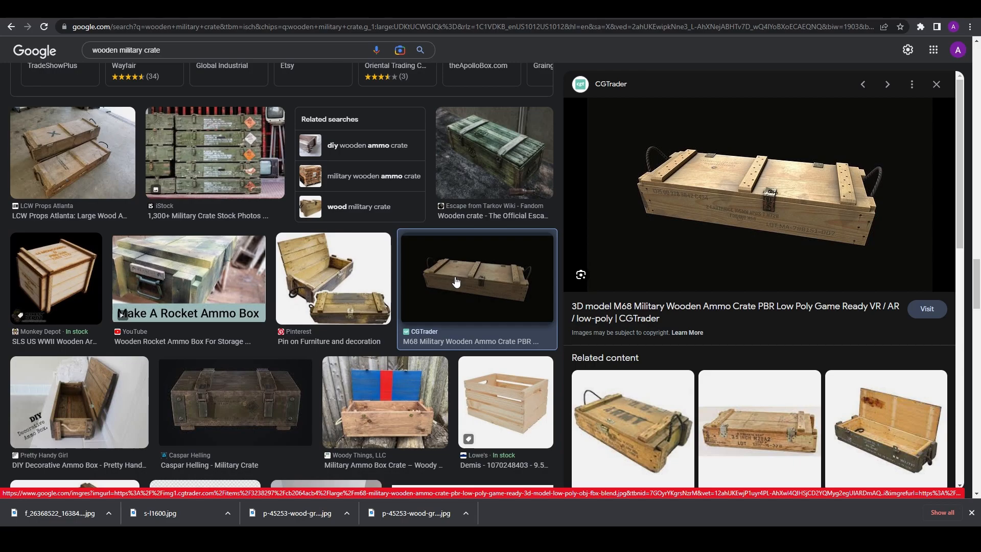
{"action": "scroll", "coordinate": [456, 281], "scroll_direction": "down", "scroll_amount": 4}
{"action": "scroll", "coordinate": [450, 286], "scroll_direction": "down", "scroll_amount": 4}
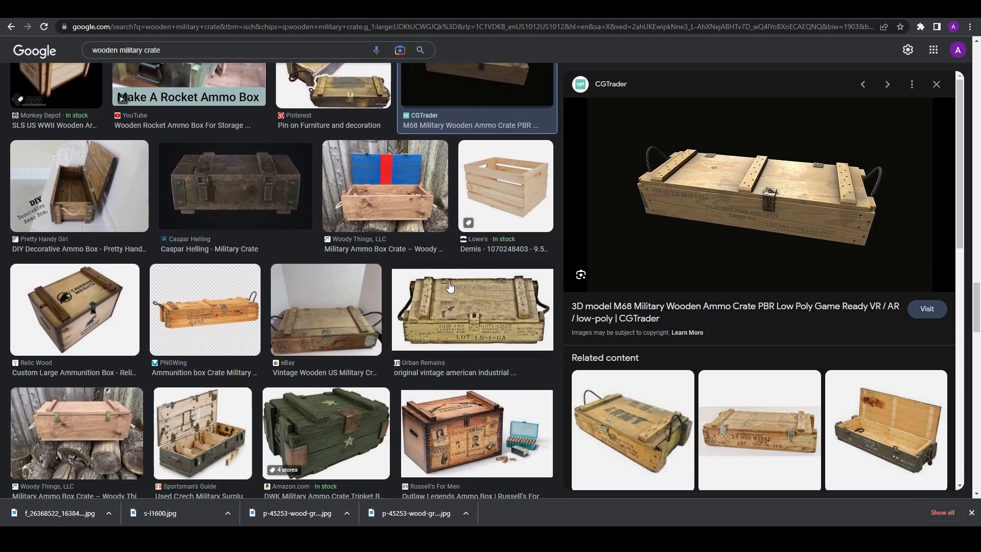
{"action": "scroll", "coordinate": [447, 288], "scroll_direction": "down", "scroll_amount": 3}
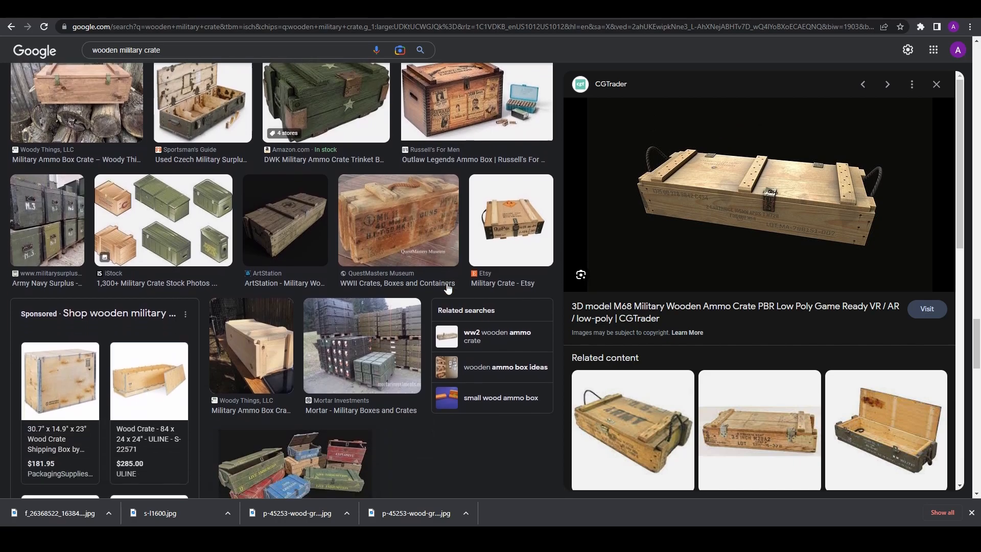
{"action": "scroll", "coordinate": [448, 288], "scroll_direction": "down", "scroll_amount": 4}
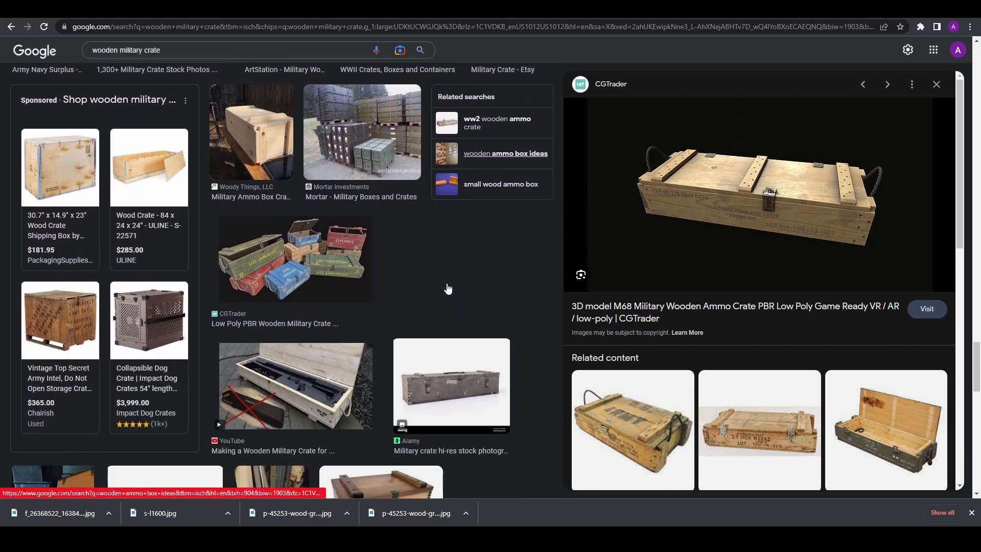
{"action": "scroll", "coordinate": [447, 287], "scroll_direction": "down", "scroll_amount": 7}
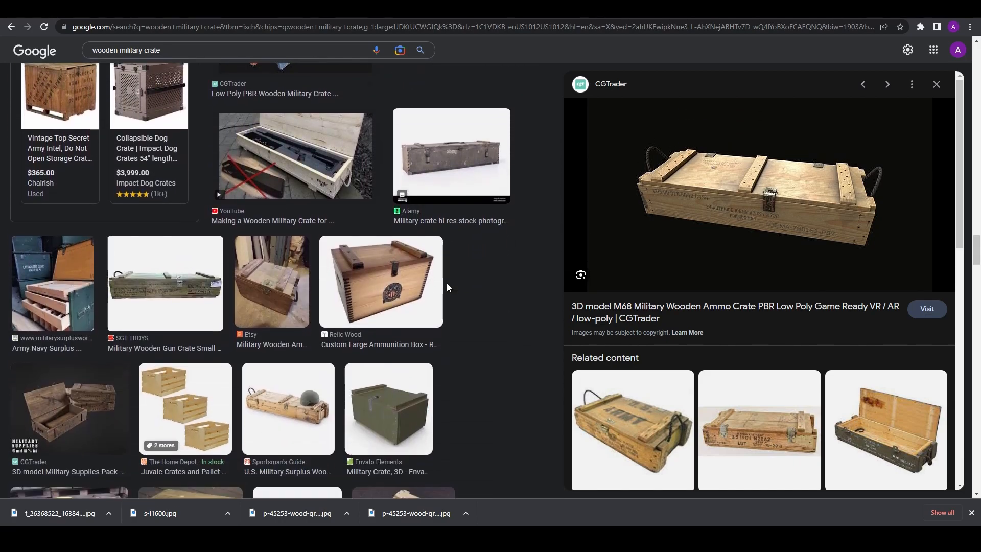
{"action": "scroll", "coordinate": [447, 287], "scroll_direction": "up", "scroll_amount": 5}
{"action": "scroll", "coordinate": [677, 350], "scroll_direction": "down", "scroll_amount": 4}
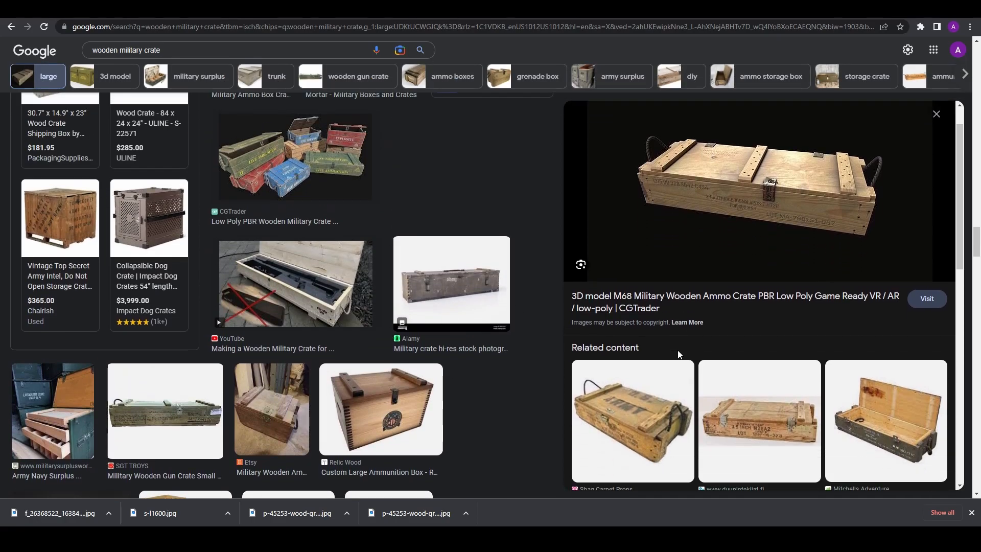
- From the related images, save the Inert Products 7.62 x 39 ammo crate picture as a JPEG in the Video Concepts folder
{"action": "left_click", "coordinate": [605, 218]}
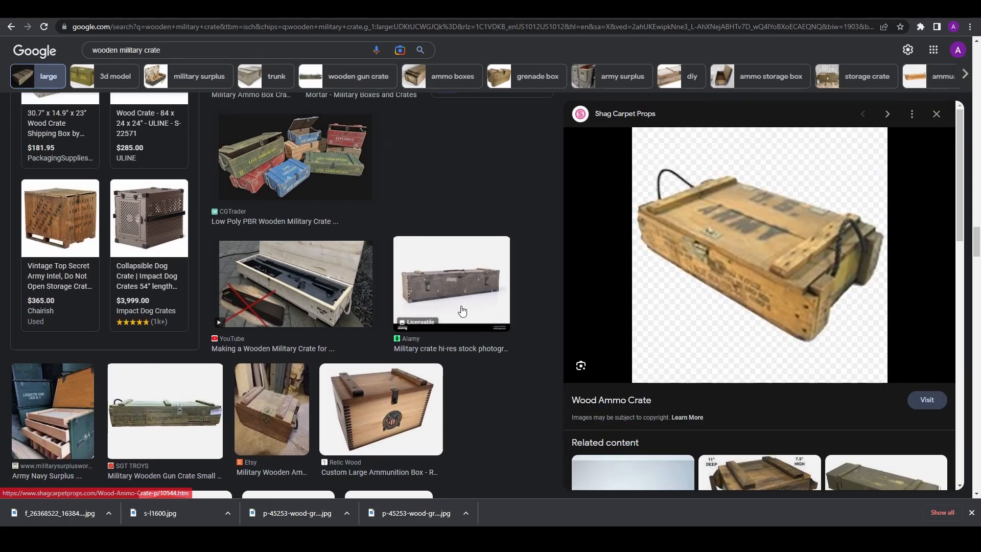
{"action": "scroll", "coordinate": [761, 336], "scroll_direction": "down", "scroll_amount": 5}
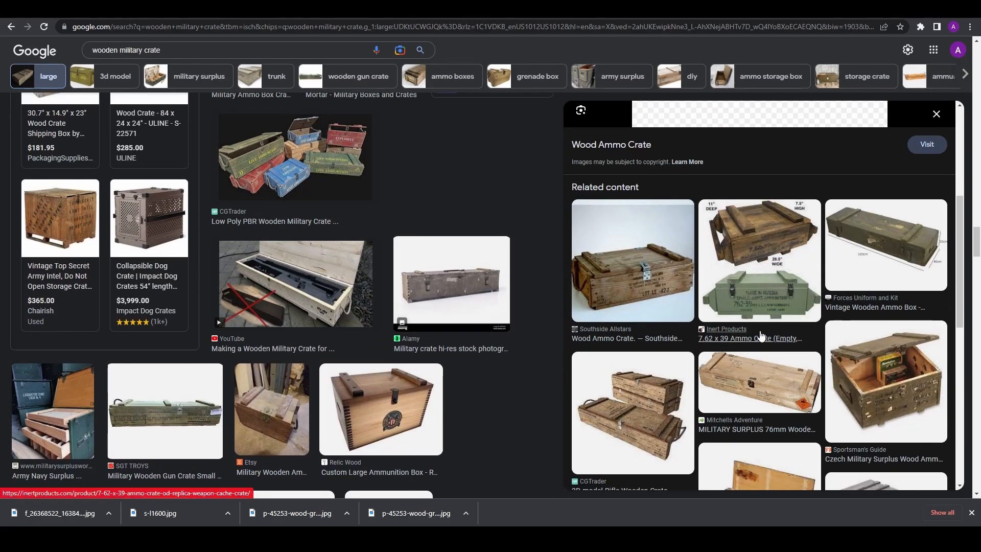
{"action": "left_click", "coordinate": [744, 279]}
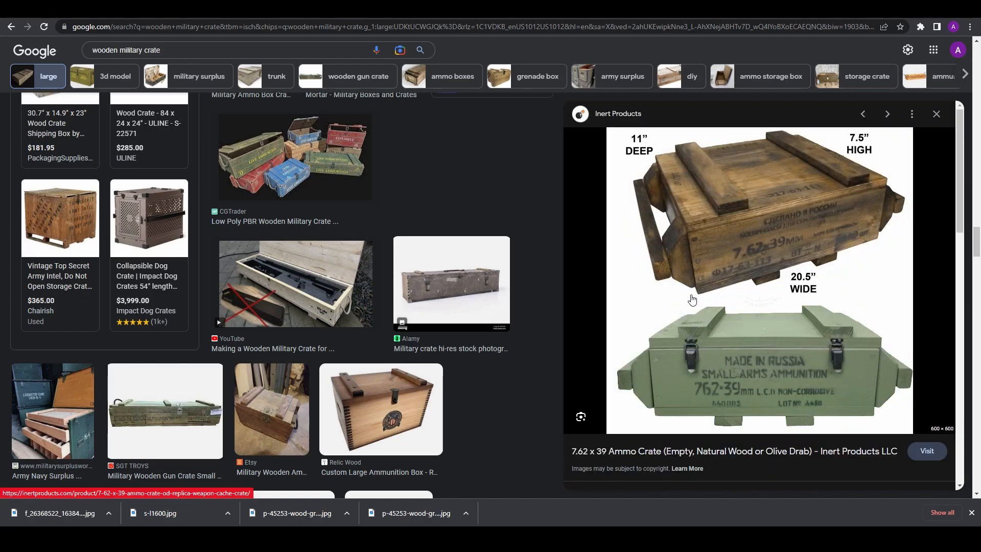
{"action": "right_click", "coordinate": [689, 295]}
{"action": "left_click", "coordinate": [727, 406]}
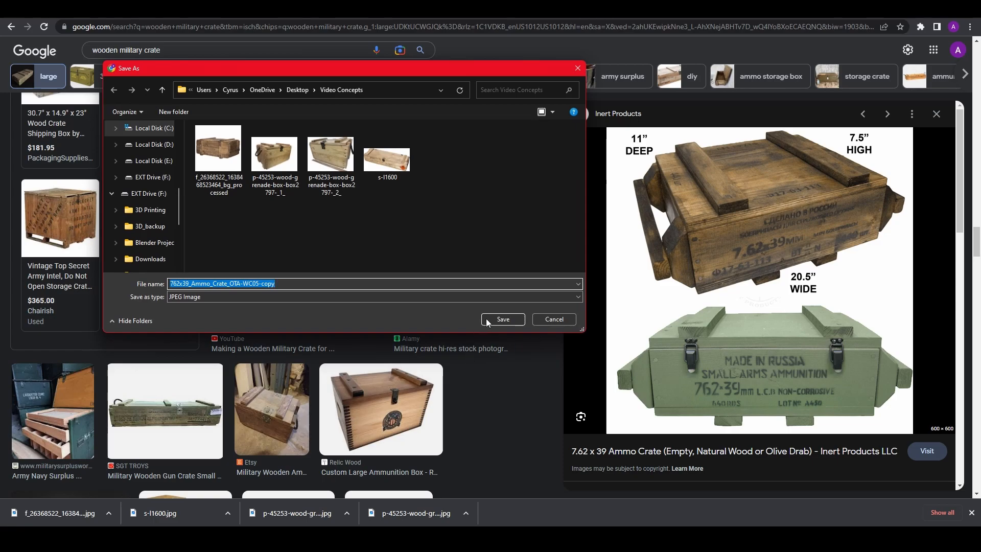
{"action": "left_click", "coordinate": [499, 323]}
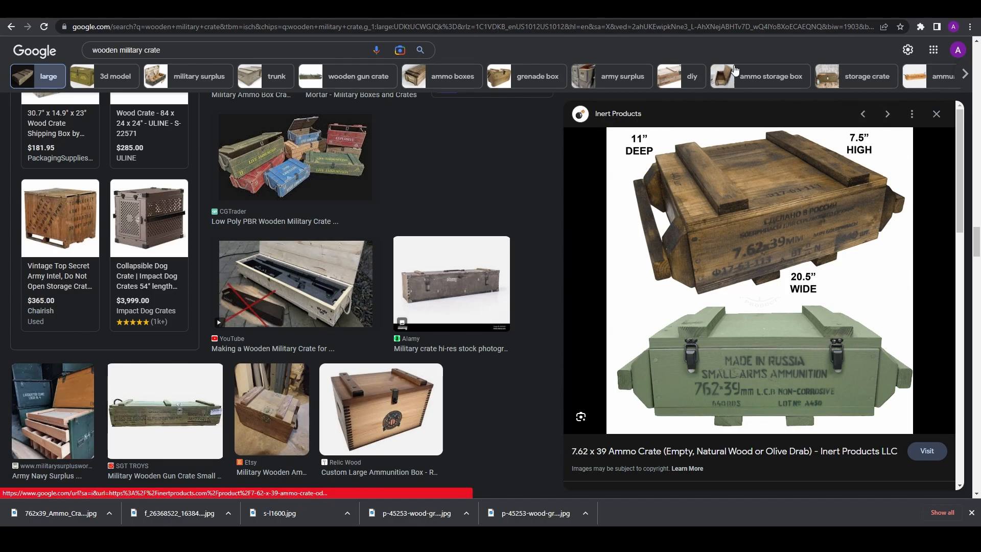
- Search Google for "pureref" in a new tab, open the PureRef website and look through its home page
{"action": "left_click", "coordinate": [145, 11]}
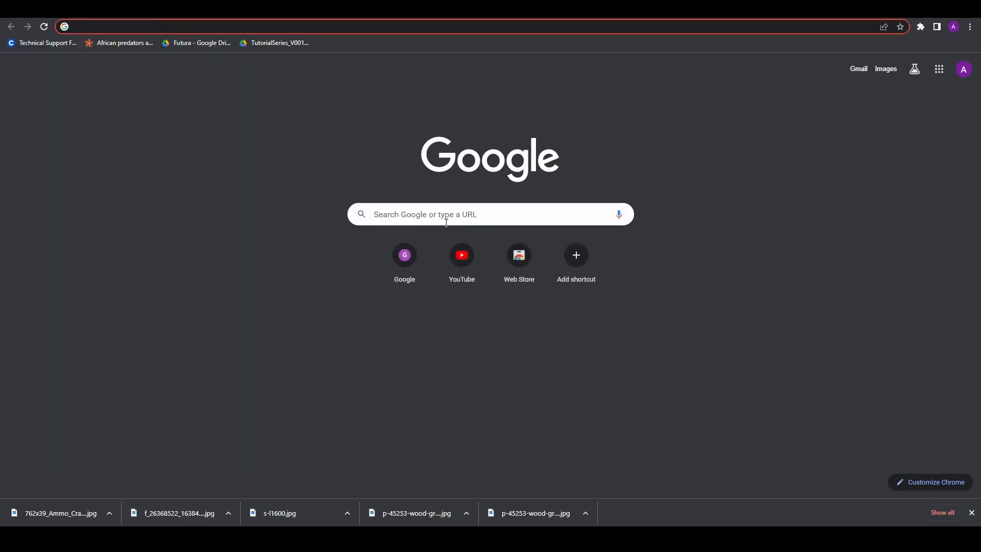
{"action": "left_click", "coordinate": [446, 218]}
{"action": "type", "text": "pureref"}
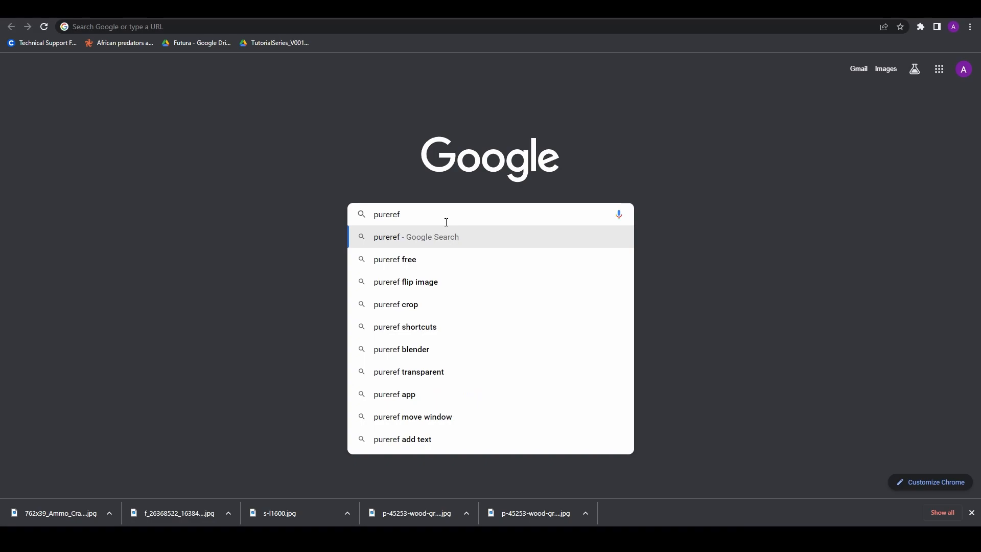
{"action": "key", "text": "Return"}
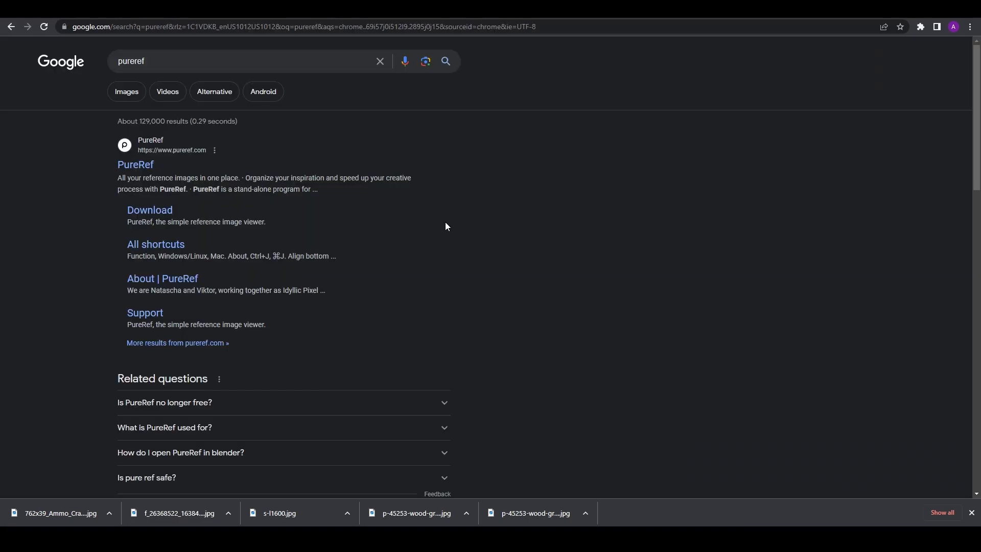
{"action": "left_click", "coordinate": [138, 170]}
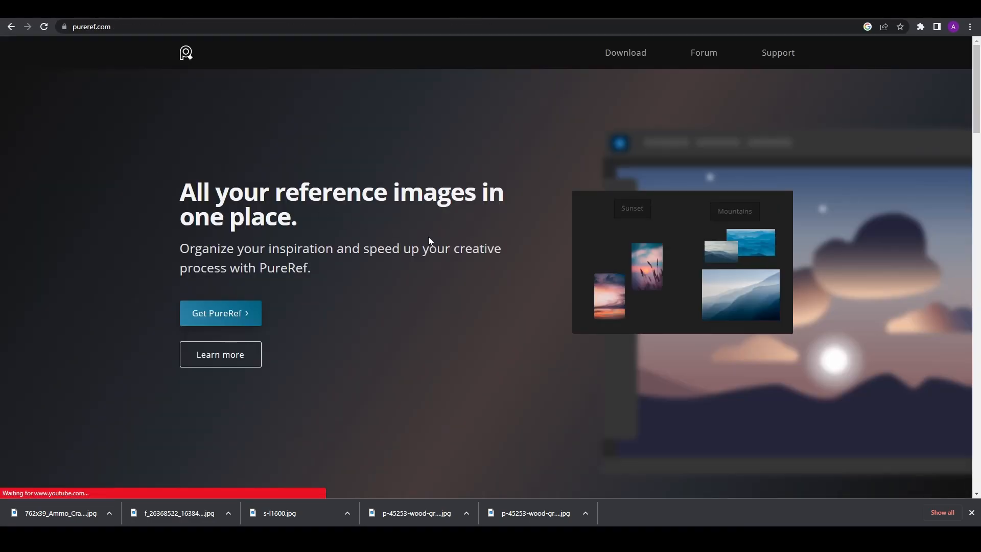
{"action": "scroll", "coordinate": [431, 242], "scroll_direction": "down", "scroll_amount": 8}
{"action": "scroll", "coordinate": [452, 254], "scroll_direction": "up", "scroll_amount": 8}
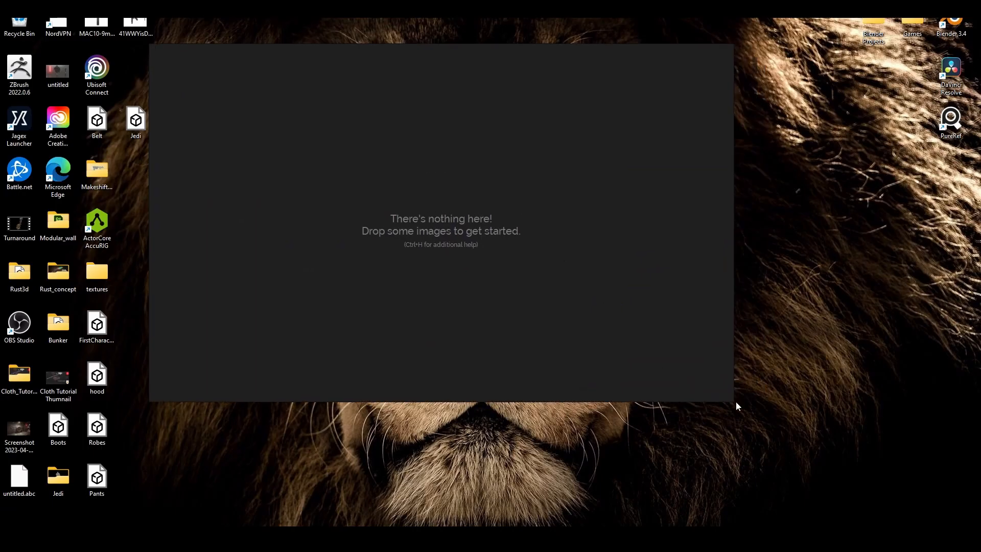
- Enlarge the empty PureRef window and reposition it on the desktop
{"action": "left_click_drag", "start_coordinate": [733, 402], "coordinate": [898, 486]}
{"action": "right_click_drag", "start_coordinate": [493, 269], "coordinate": [520, 257]}
{"action": "right_click_drag", "start_coordinate": [327, 217], "coordinate": [442, 218]}
- Open the Video Concepts folder and add its five crate images to the PureRef board
{"action": "double_click", "coordinate": [220, 137]}
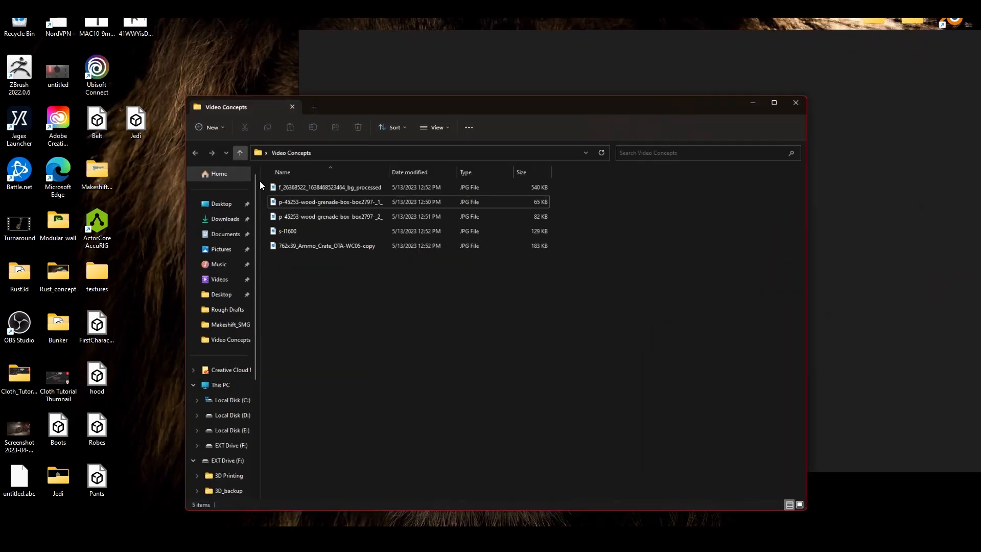
{"action": "left_click_drag", "start_coordinate": [425, 229], "coordinate": [876, 241]}
{"action": "right_click_drag", "start_coordinate": [568, 185], "coordinate": [468, 181]}
{"action": "scroll", "coordinate": [480, 190], "scroll_direction": "down", "scroll_amount": 9}
{"action": "right_click_drag", "start_coordinate": [690, 229], "coordinate": [677, 246]}
{"action": "scroll", "coordinate": [636, 245], "scroll_direction": "up", "scroll_amount": 3}
- Arrange the board so the long crate image sits directly beside the large dark plank crate image, aligned along their upper edges
{"action": "left_click_drag", "start_coordinate": [636, 245], "coordinate": [586, 246]}
{"action": "left_click_drag", "start_coordinate": [527, 240], "coordinate": [450, 237]}
{"action": "left_click_drag", "start_coordinate": [565, 69], "coordinate": [451, 178]}
{"action": "left_click_drag", "start_coordinate": [362, 267], "coordinate": [326, 149]}
{"action": "left_click_drag", "start_coordinate": [698, 114], "coordinate": [467, 109]}
{"action": "left_click_drag", "start_coordinate": [586, 155], "coordinate": [615, 209]}
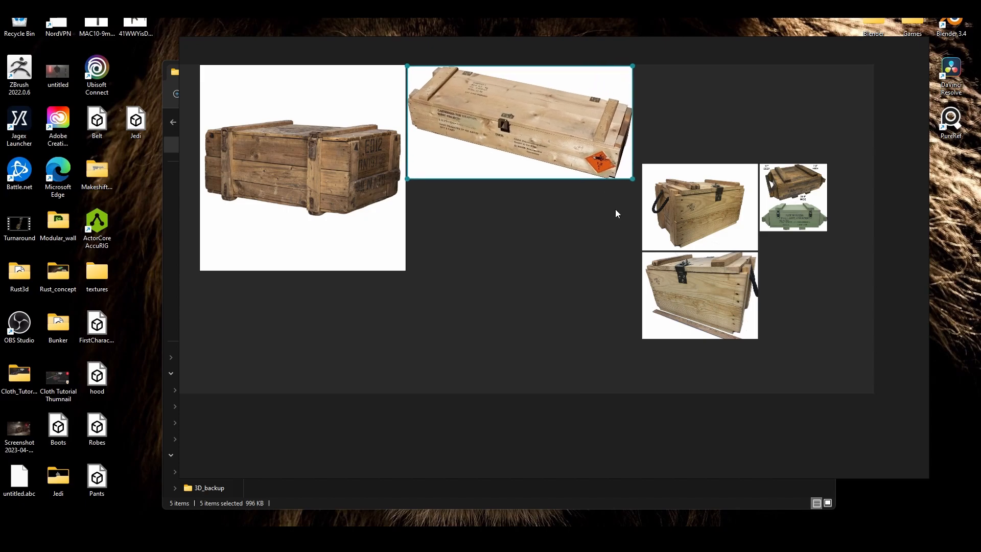
- Move the two rope-handled crate images side by side under the long crate, with the 7.62 x 39 ammo crate image below them
{"action": "left_click_drag", "start_coordinate": [708, 186], "coordinate": [472, 201]}
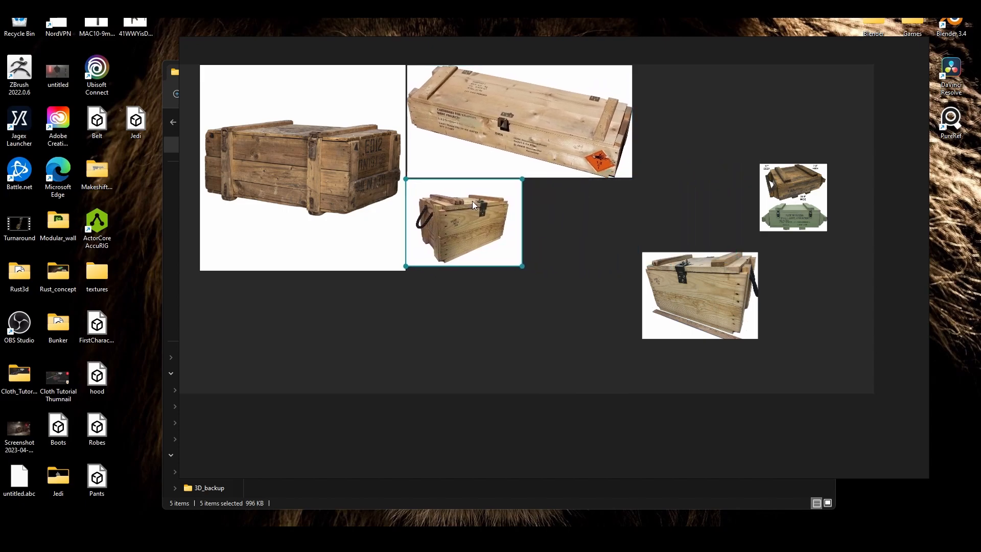
{"action": "left_click_drag", "start_coordinate": [698, 295], "coordinate": [579, 217]}
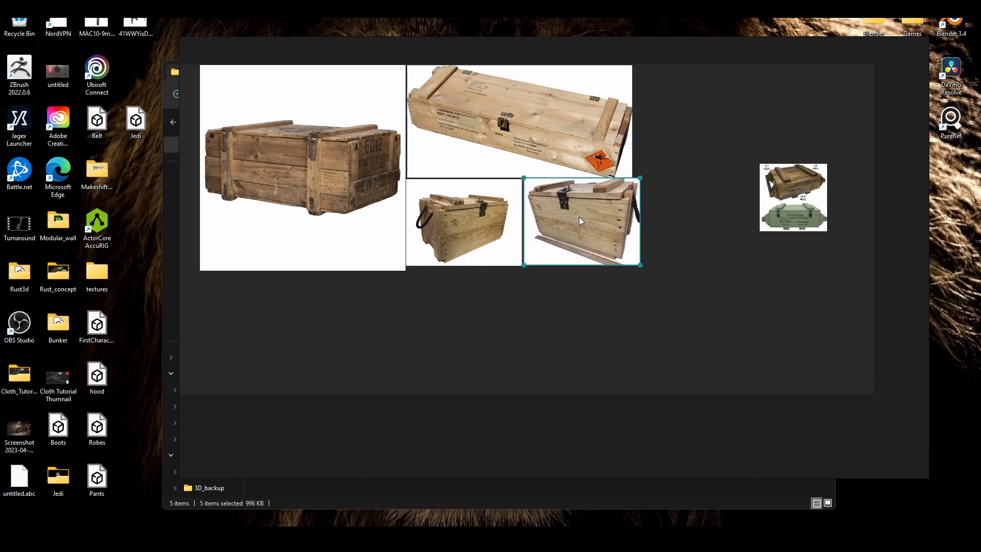
{"action": "left_click_drag", "start_coordinate": [820, 192], "coordinate": [466, 294]}
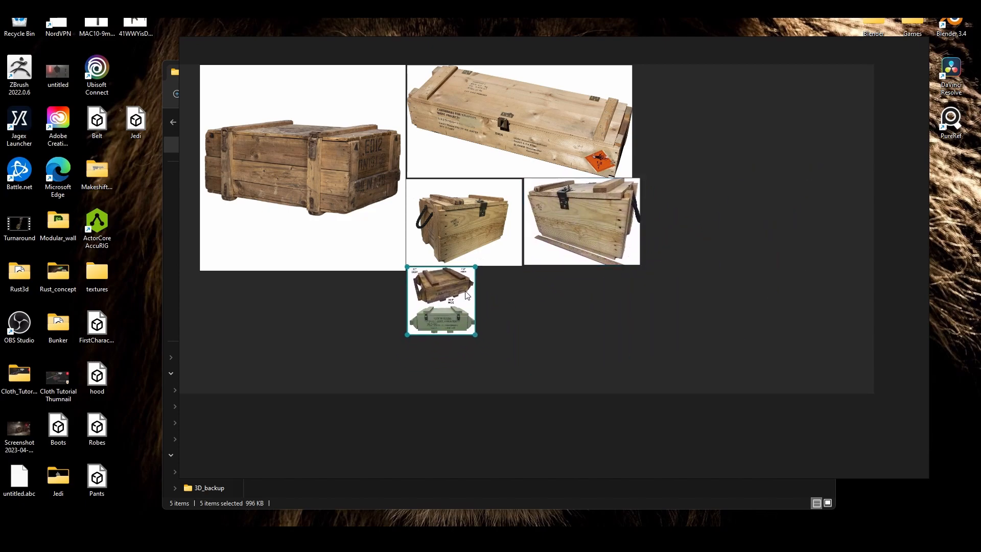
- Enlarge the 7.62 x 39 ammo crate image, place it under the long crate, and stack the two rope-handled crate images beside it
{"action": "left_click_drag", "start_coordinate": [475, 333], "coordinate": [717, 175]}
{"action": "left_click_drag", "start_coordinate": [563, 258], "coordinate": [756, 318]}
{"action": "left_click_drag", "start_coordinate": [452, 265], "coordinate": [608, 361]}
{"action": "left_click_drag", "start_coordinate": [711, 171], "coordinate": [476, 247]}
{"action": "left_click", "coordinate": [627, 211]}
{"action": "left_click_drag", "start_coordinate": [611, 306], "coordinate": [598, 212]}
{"action": "left_click_drag", "start_coordinate": [734, 277], "coordinate": [612, 306]}
{"action": "left_click", "coordinate": [697, 228]}
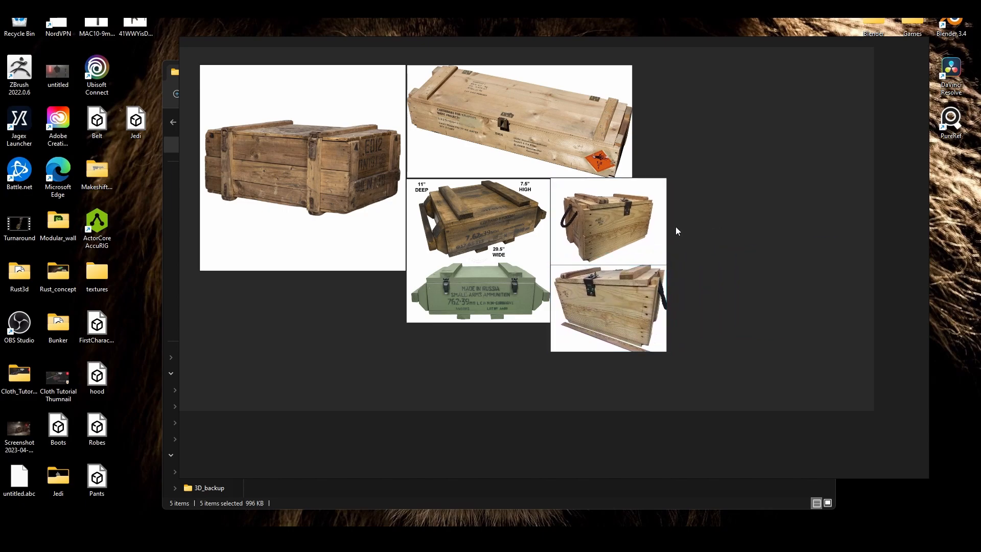
- Examine the reference board up close, comparing the crates' planks, lids, latches, handles and markings
{"action": "scroll", "coordinate": [617, 239], "scroll_direction": "up", "scroll_amount": 2}
{"action": "middle_click_drag", "start_coordinate": [466, 244], "coordinate": [528, 298]}
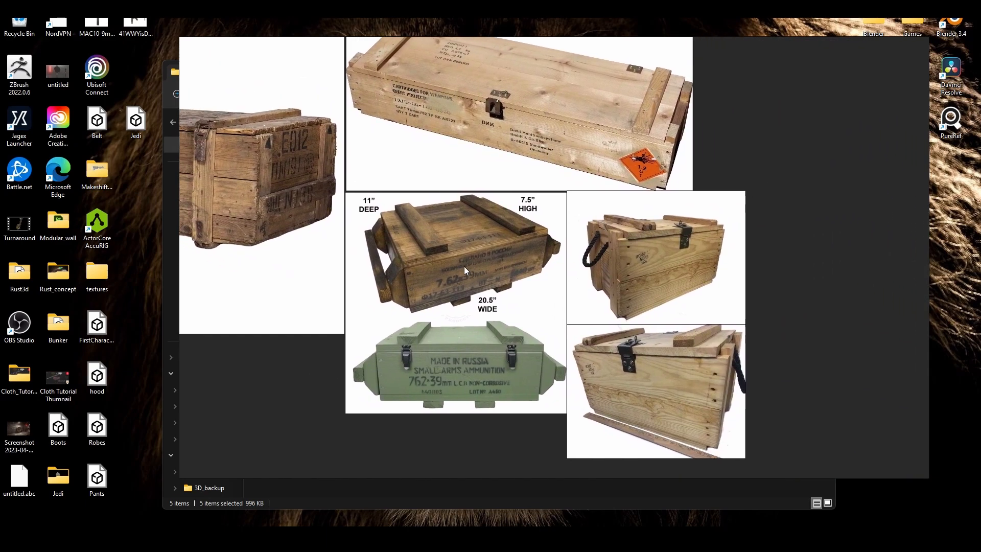
{"action": "scroll", "coordinate": [558, 302], "scroll_direction": "up", "scroll_amount": 3}
{"action": "middle_click_drag", "start_coordinate": [639, 318], "coordinate": [867, 200]}
{"action": "middle_click_drag", "start_coordinate": [429, 194], "coordinate": [606, 423]}
{"action": "middle_click_drag", "start_coordinate": [405, 366], "coordinate": [473, 384]}
{"action": "middle_click_drag", "start_coordinate": [653, 391], "coordinate": [336, 323]}
{"action": "middle_click_drag", "start_coordinate": [693, 349], "coordinate": [436, 373]}
{"action": "mouse_move", "coordinate": [635, 331]}
{"action": "middle_mouse_down"}
{"action": "mouse_move", "coordinate": [486, 251]}
{"action": "mouse_move", "coordinate": [823, 212]}
{"action": "middle_mouse_up"}
{"action": "mouse_move", "coordinate": [346, 183]}
{"action": "middle_mouse_down"}
{"action": "mouse_move", "coordinate": [680, 320]}
{"action": "mouse_move", "coordinate": [450, 247]}
{"action": "middle_mouse_up"}
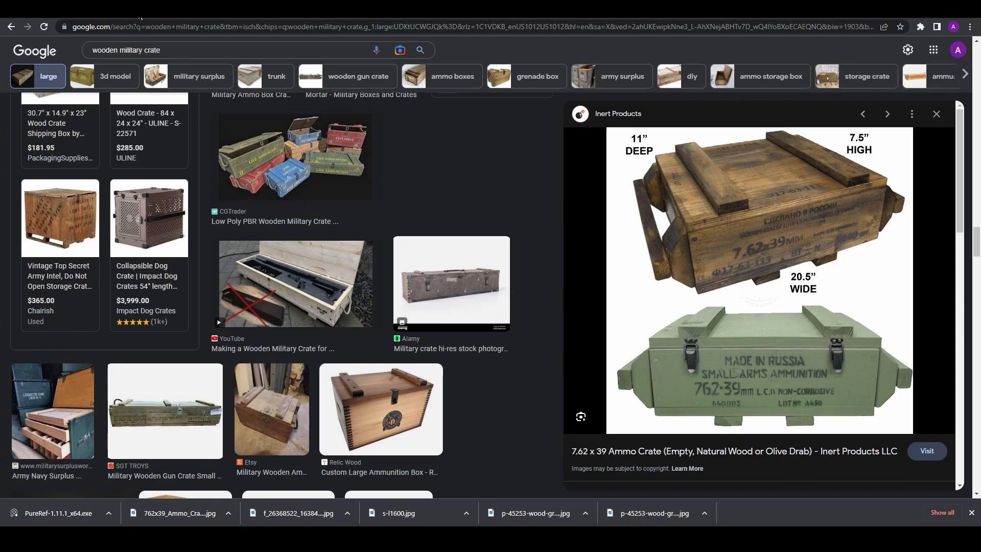
- Search Google for "krita" in a new browser tab, open the Krita website and look through its home page
{"action": "left_click", "coordinate": [143, 18]}
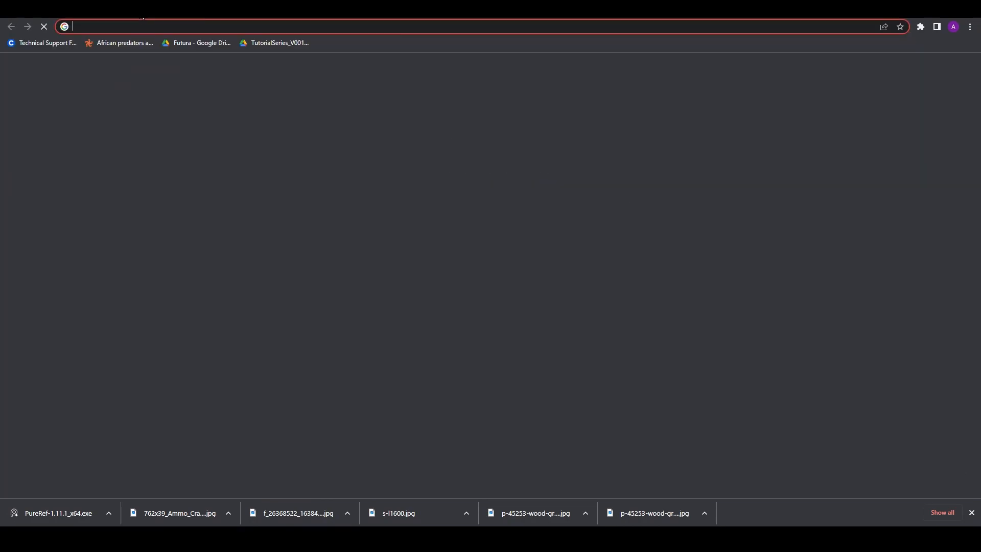
{"action": "left_click", "coordinate": [476, 219]}
{"action": "type", "text": "krita"}
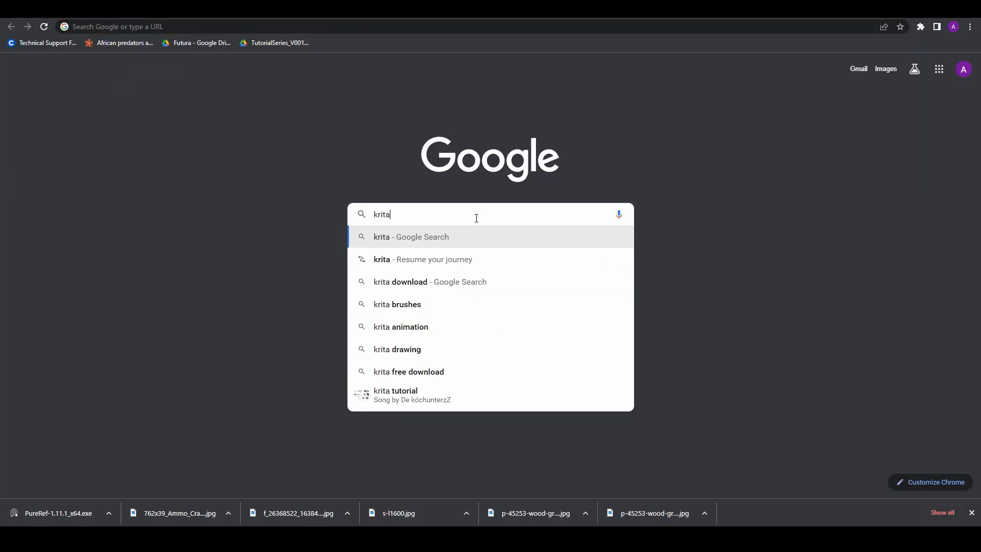
{"action": "key", "text": "Return"}
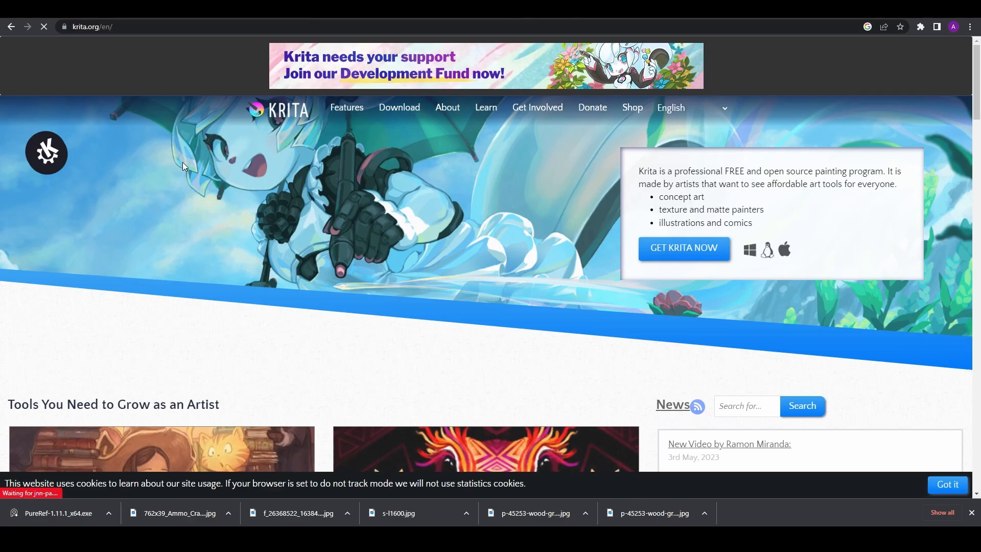
{"action": "scroll", "coordinate": [539, 209], "scroll_direction": "down", "scroll_amount": 3}
{"action": "scroll", "coordinate": [538, 209], "scroll_direction": "down", "scroll_amount": 8}
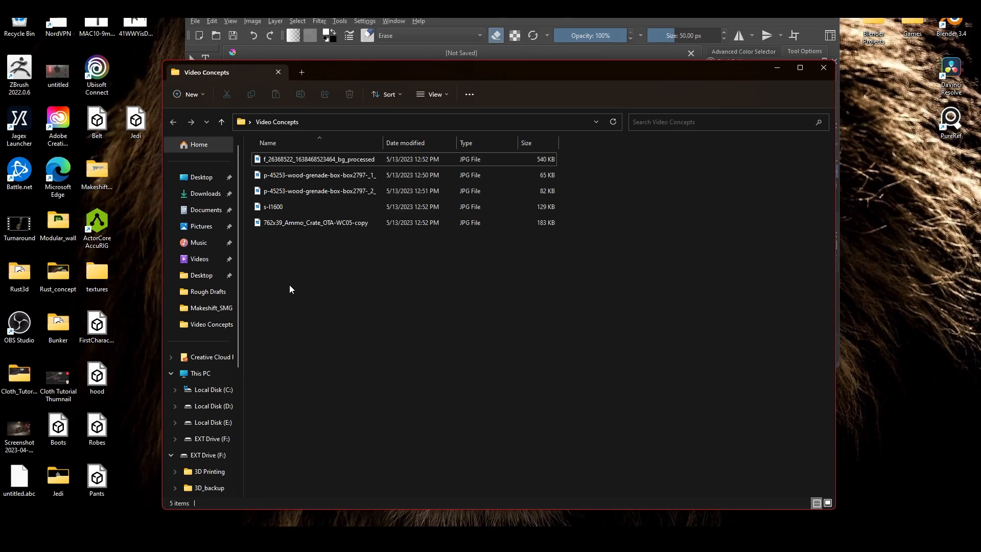
- Show the Video Concepts files as thumbnails and insert s-l1600.jpg into the blank Krita document as a new layer
{"action": "left_click", "coordinate": [431, 94]}
{"action": "left_click", "coordinate": [429, 135]}
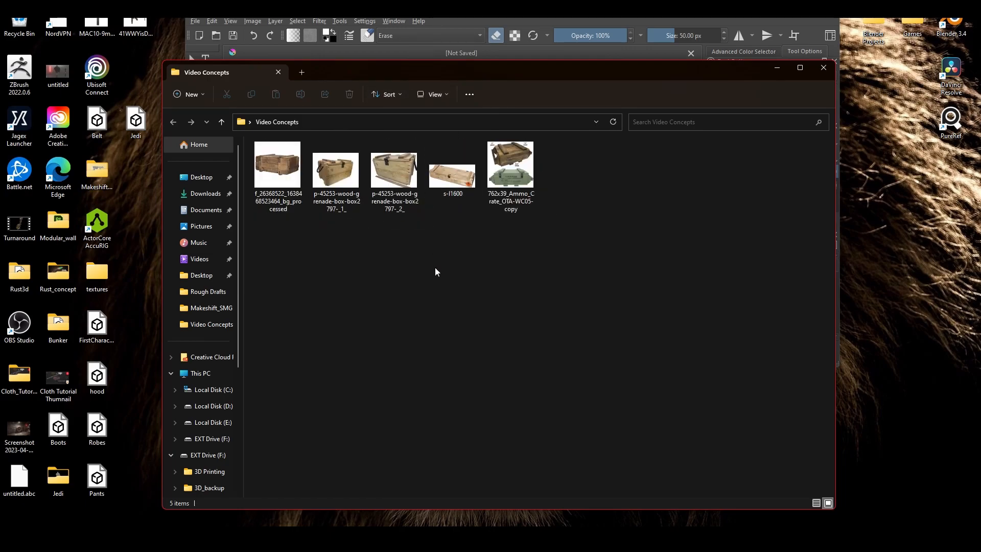
{"action": "left_click_drag", "start_coordinate": [455, 83], "coordinate": [575, 249]}
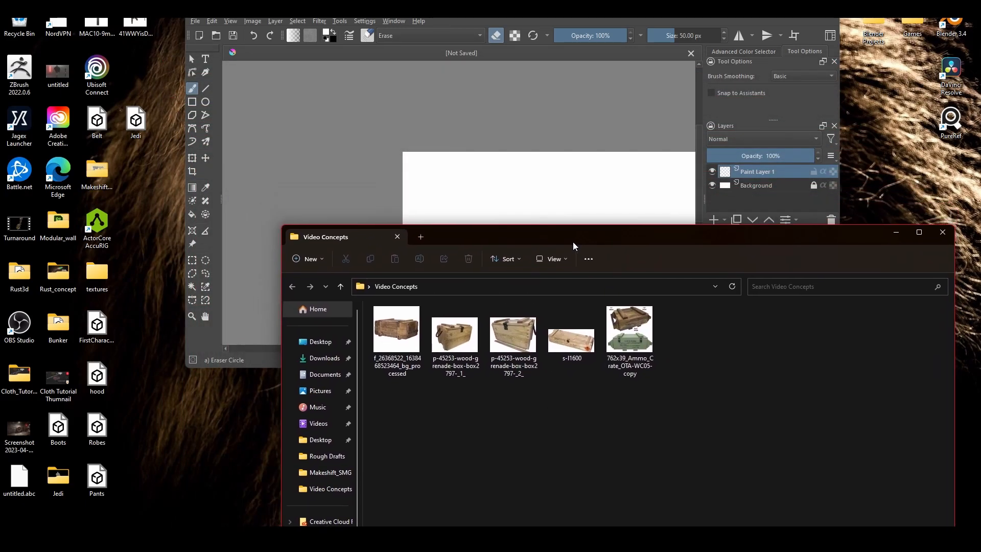
{"action": "left_click_drag", "start_coordinate": [571, 340], "coordinate": [529, 182]}
{"action": "left_click", "coordinate": [567, 186]}
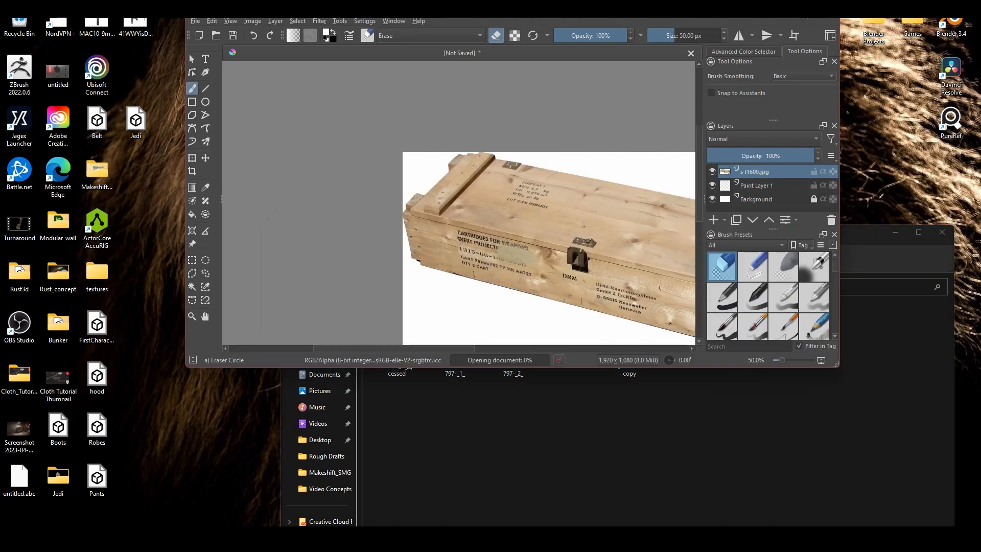
- Maximize the Krita window and use the Transform tool to move the long crate image to the middle of the canvas
{"action": "key", "text": "super+Up"}
{"action": "scroll", "coordinate": [510, 258], "scroll_direction": "up", "scroll_amount": 2}
{"action": "scroll", "coordinate": [511, 258], "scroll_direction": "down", "scroll_amount": 1}
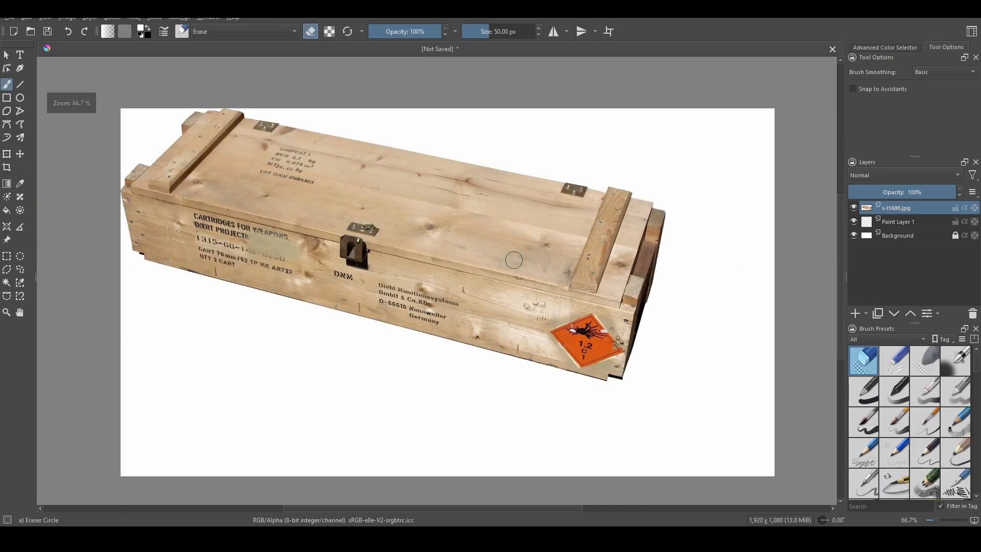
{"action": "left_click", "coordinate": [7, 156]}
{"action": "left_click_drag", "start_coordinate": [301, 203], "coordinate": [378, 240]}
{"action": "left_click_drag", "start_coordinate": [453, 273], "coordinate": [444, 272]}
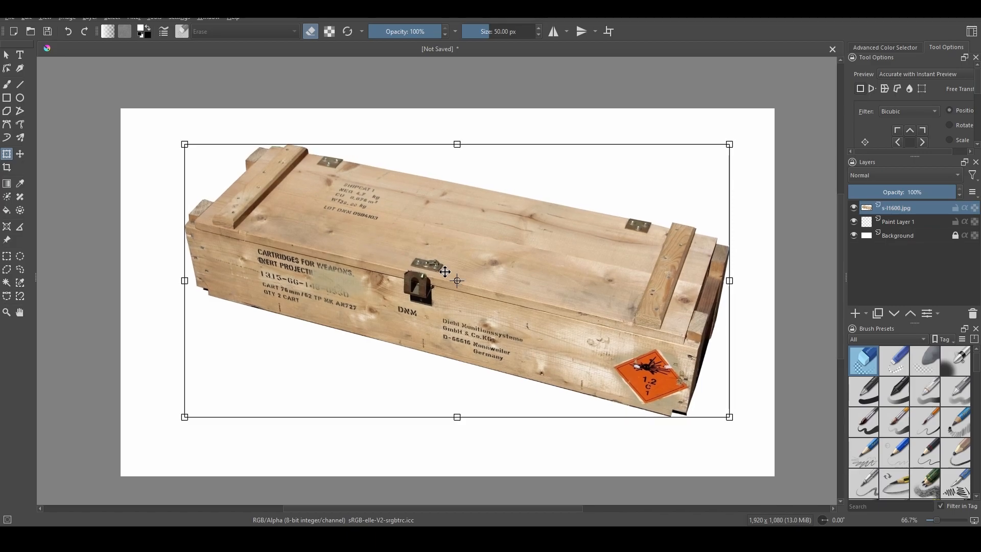
- Switch to the Line tool and set the drawing colour to red for marking up the crate image
{"action": "scroll", "coordinate": [445, 272], "scroll_direction": "up", "scroll_amount": 1}
{"action": "middle_click_drag", "start_coordinate": [361, 259], "coordinate": [271, 220]}
{"action": "middle_click_drag", "start_coordinate": [338, 241], "coordinate": [379, 281]}
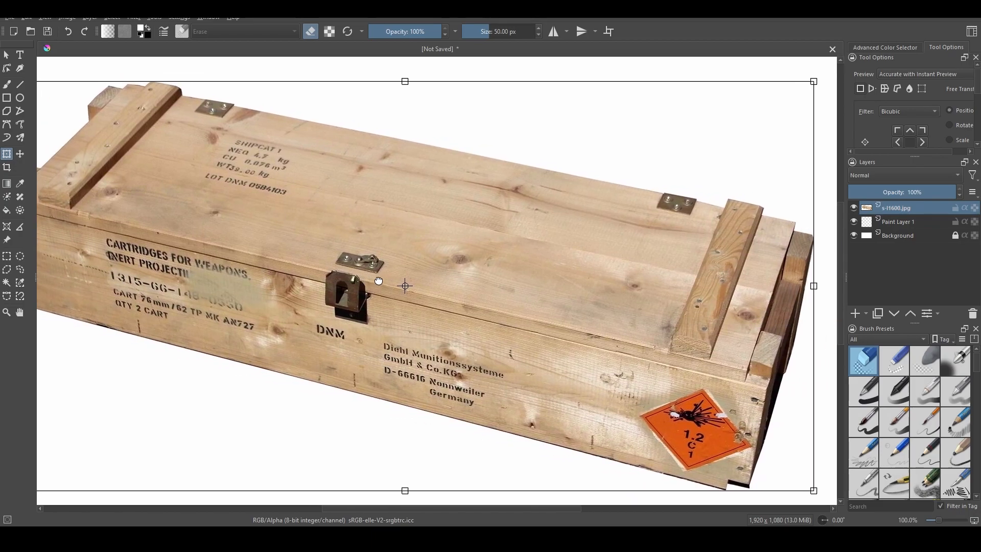
{"action": "left_click", "coordinate": [20, 84]}
{"action": "right_click", "coordinate": [472, 367]}
{"action": "mouse_move", "coordinate": [482, 360]}
{"action": "left_mouse_down"}
{"action": "mouse_move", "coordinate": [446, 350]}
{"action": "mouse_move", "coordinate": [446, 366]}
{"action": "left_mouse_up"}
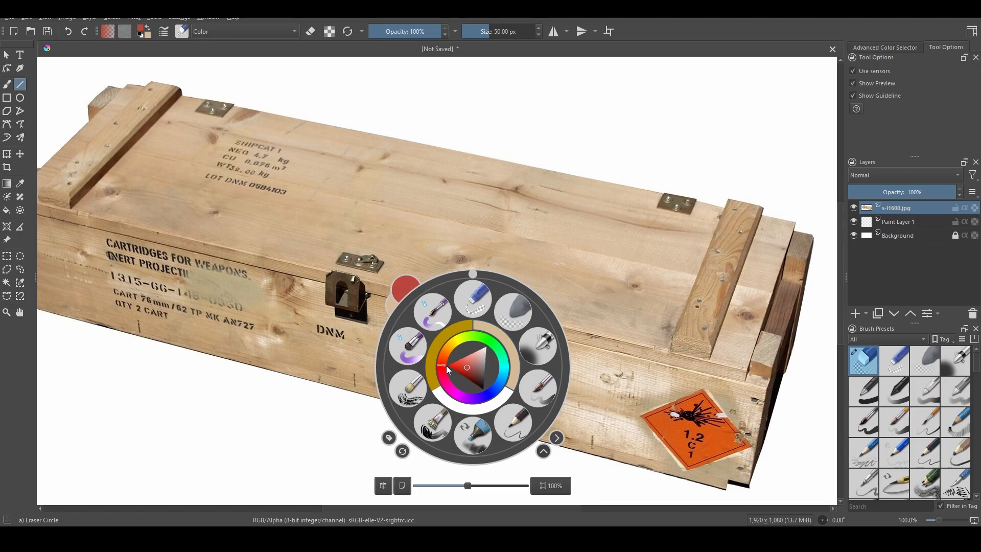
- Draw a red line along each of the two wooden support pieces on the crate's lid
{"action": "left_click", "coordinate": [694, 335]}
{"action": "left_click_drag", "start_coordinate": [742, 215], "coordinate": [692, 343]}
{"action": "left_click_drag", "start_coordinate": [158, 89], "coordinate": [55, 198]}
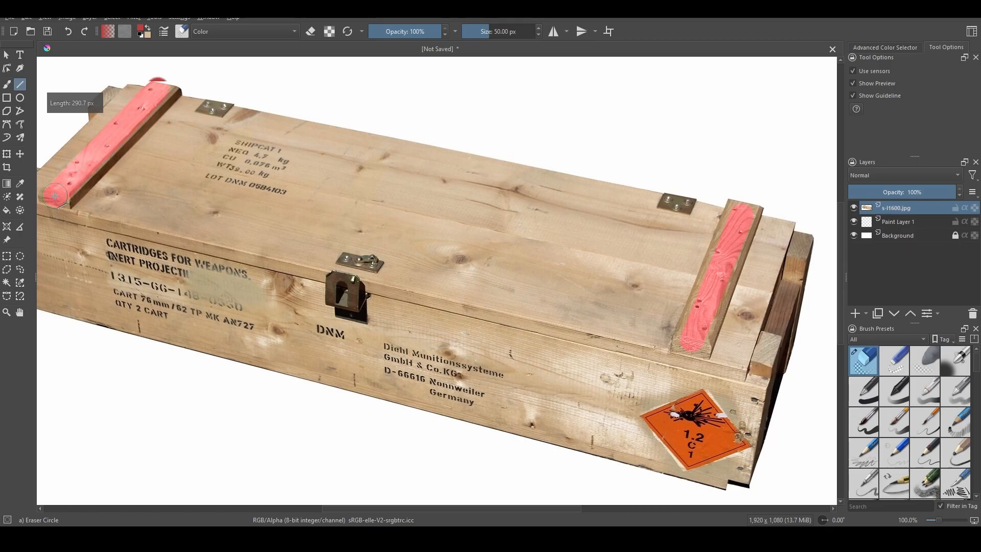
{"action": "scroll", "coordinate": [334, 259], "scroll_direction": "down", "scroll_amount": 2}
{"action": "scroll", "coordinate": [399, 328], "scroll_direction": "up", "scroll_amount": 2}
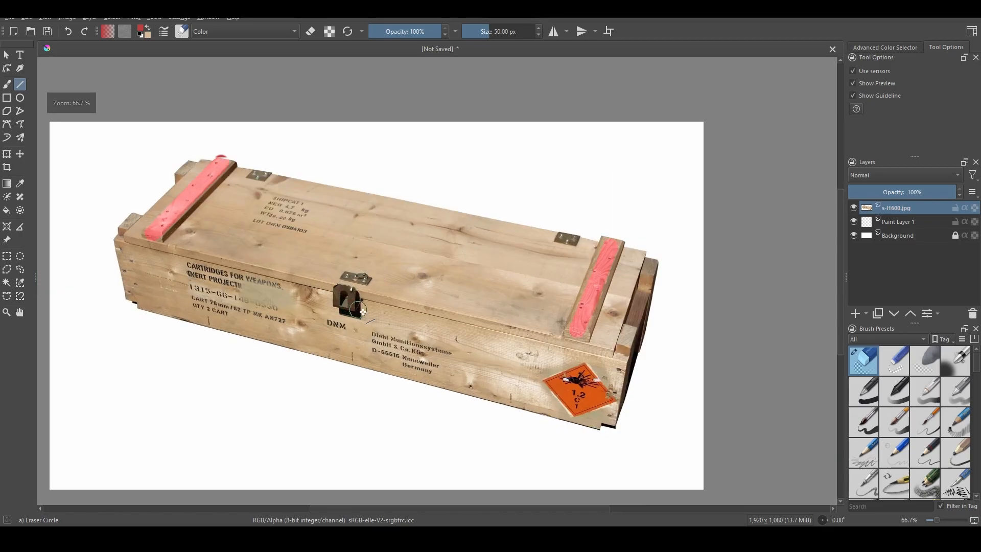
{"action": "scroll", "coordinate": [399, 329], "scroll_direction": "down", "scroll_amount": 1}
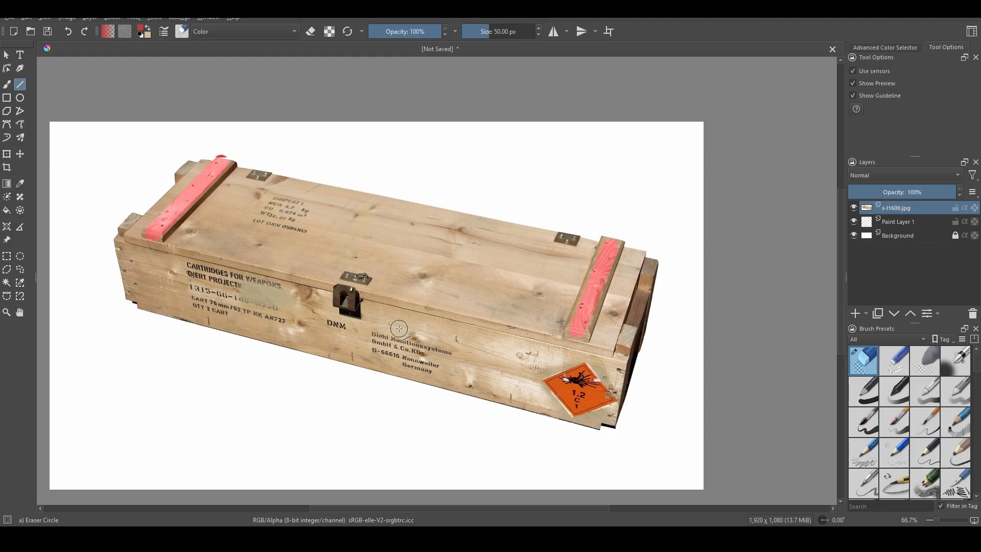
- Add a text label above the crate reading "Red: Support pieces- cube with bevels (Wood)"
{"action": "left_click", "coordinate": [20, 55]}
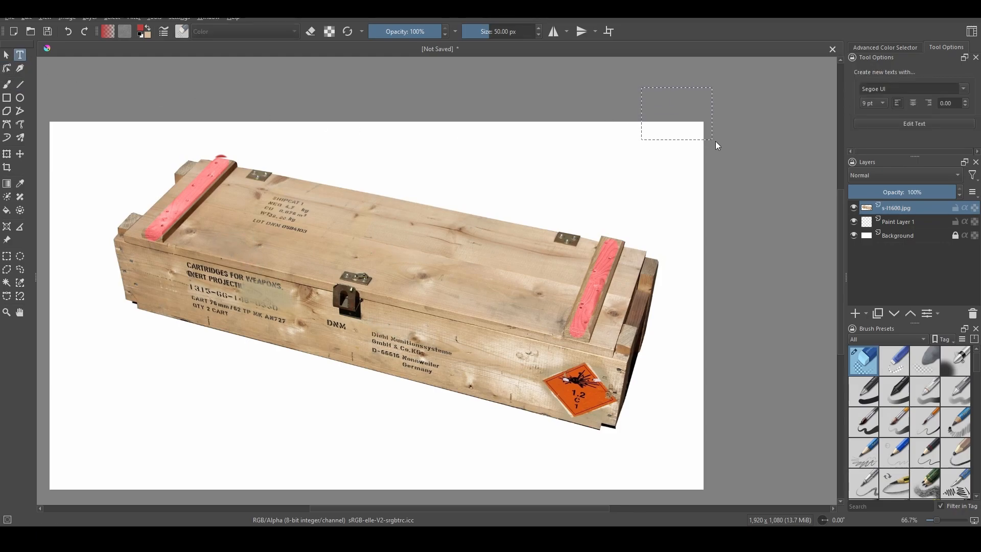
{"action": "left_click_drag", "start_coordinate": [780, 177], "coordinate": [782, 188]}
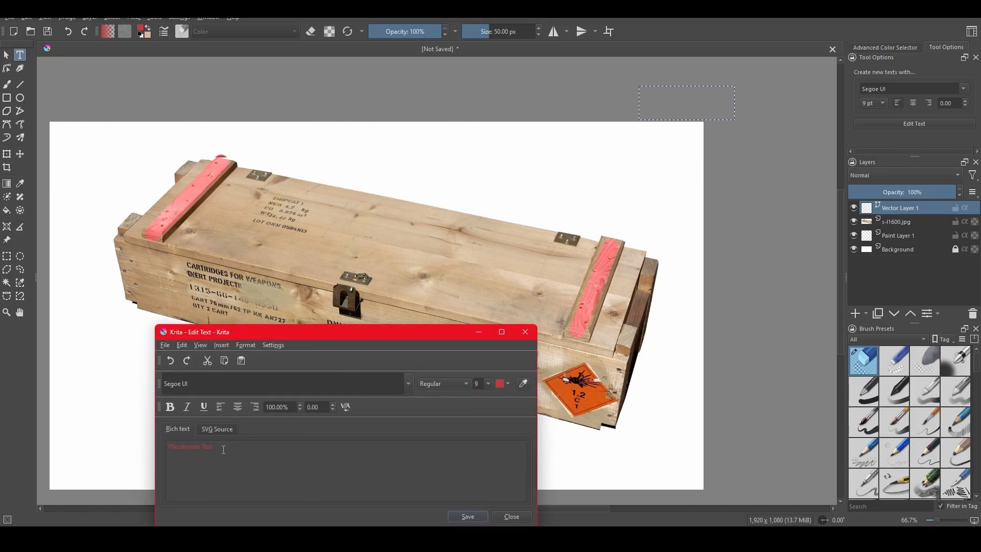
{"action": "left_click", "coordinate": [408, 383]}
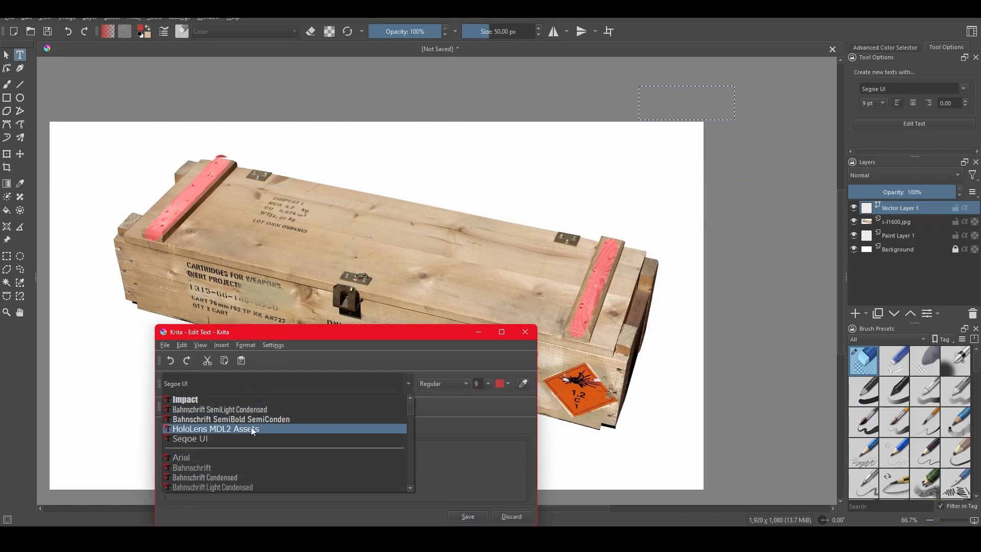
{"action": "left_click", "coordinate": [255, 420]}
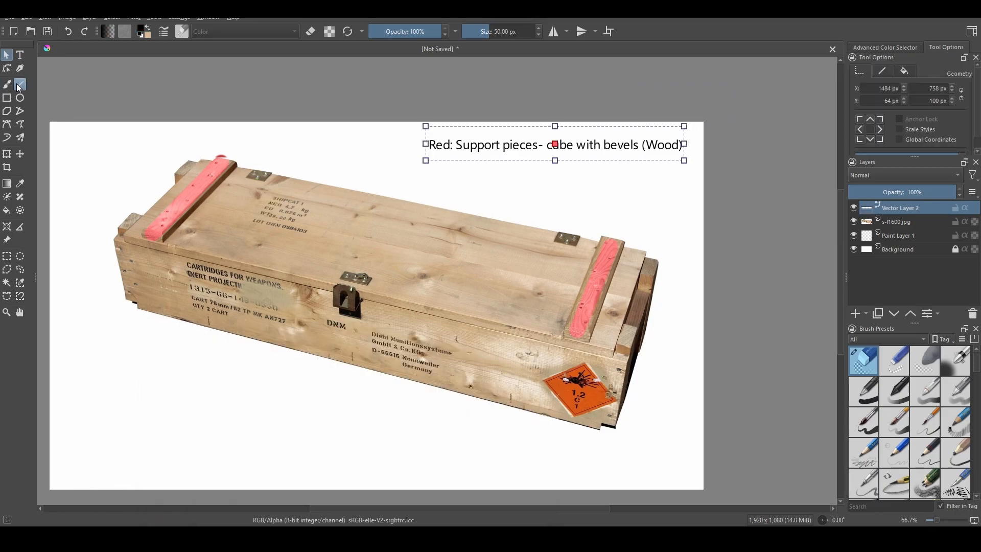
- Return to the Line tool with blue as the drawing colour and a brush size of about 25.35 px
{"action": "left_click", "coordinate": [18, 86]}
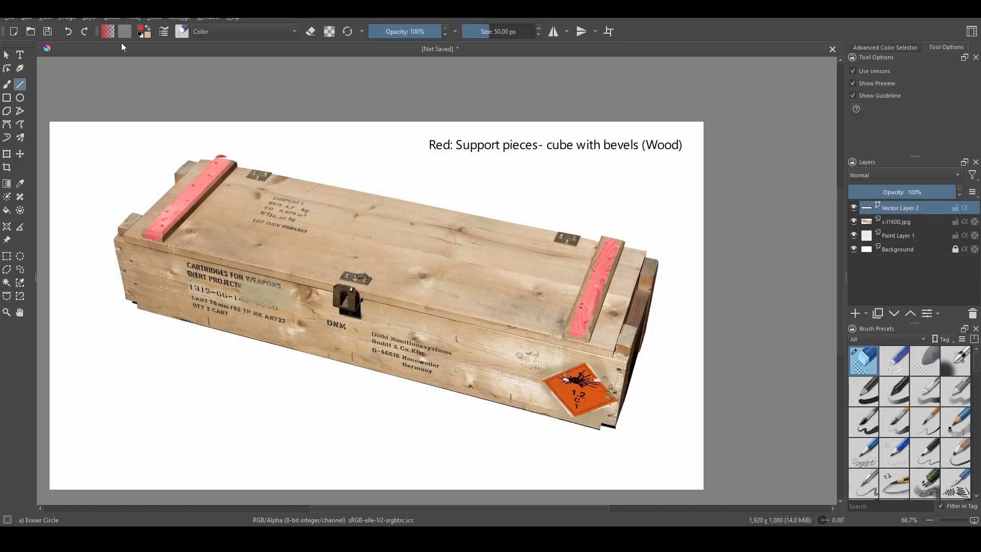
{"action": "right_click", "coordinate": [374, 171]}
{"action": "mouse_move", "coordinate": [349, 289]}
{"action": "left_mouse_down"}
{"action": "mouse_move", "coordinate": [329, 287]}
{"action": "mouse_move", "coordinate": [351, 287]}
{"action": "left_mouse_up"}
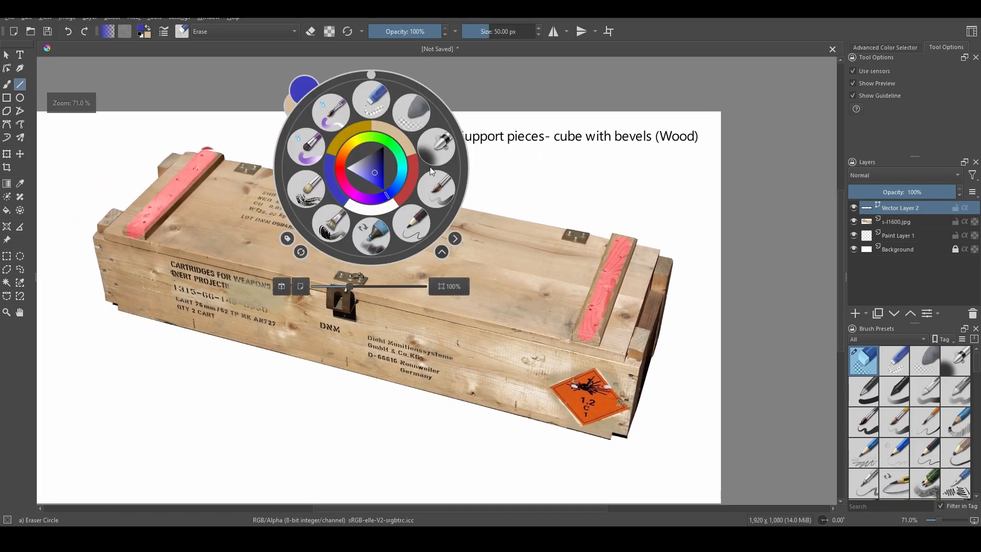
{"action": "left_click", "coordinate": [629, 349]}
{"action": "mouse_move", "coordinate": [658, 251]}
{"action": "left_mouse_down"}
{"action": "mouse_move", "coordinate": [627, 362]}
{"action": "mouse_move", "coordinate": [641, 254]}
{"action": "mouse_move", "coordinate": [658, 250]}
{"action": "left_mouse_up"}
{"action": "left_click", "coordinate": [503, 33]}
{"action": "key", "text": "ctrl+z"}
{"action": "left_click", "coordinate": [480, 30]}
- Outline the crate's front face and the lid's short side edges with blue lines
{"action": "left_click_drag", "start_coordinate": [623, 360], "coordinate": [666, 267]}
{"action": "left_click_drag", "start_coordinate": [598, 355], "coordinate": [106, 233]}
{"action": "key", "text": "ctrl+z"}
{"action": "left_click_drag", "start_coordinate": [630, 356], "coordinate": [241, 271]}
{"action": "left_click_drag", "start_coordinate": [108, 234], "coordinate": [102, 236]}
{"action": "mouse_move", "coordinate": [102, 236]}
{"action": "left_mouse_down"}
{"action": "mouse_move", "coordinate": [185, 149]}
{"action": "mouse_move", "coordinate": [104, 306]}
{"action": "mouse_move", "coordinate": [561, 400]}
{"action": "mouse_move", "coordinate": [627, 442]}
{"action": "left_mouse_up"}
{"action": "left_click_drag", "start_coordinate": [628, 440], "coordinate": [636, 360]}
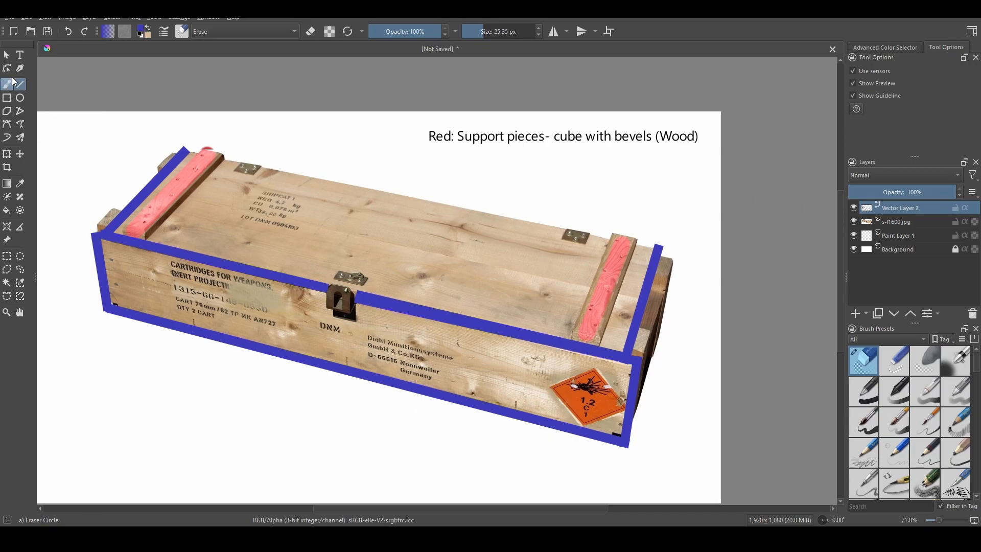
- Trace the lid's back edge in blue, leaving gaps at the two hinges
{"action": "left_click_drag", "start_coordinate": [188, 147], "coordinate": [259, 164]}
{"action": "left_click_drag", "start_coordinate": [569, 228], "coordinate": [571, 230]}
{"action": "left_click_drag", "start_coordinate": [655, 249], "coordinate": [659, 248]}
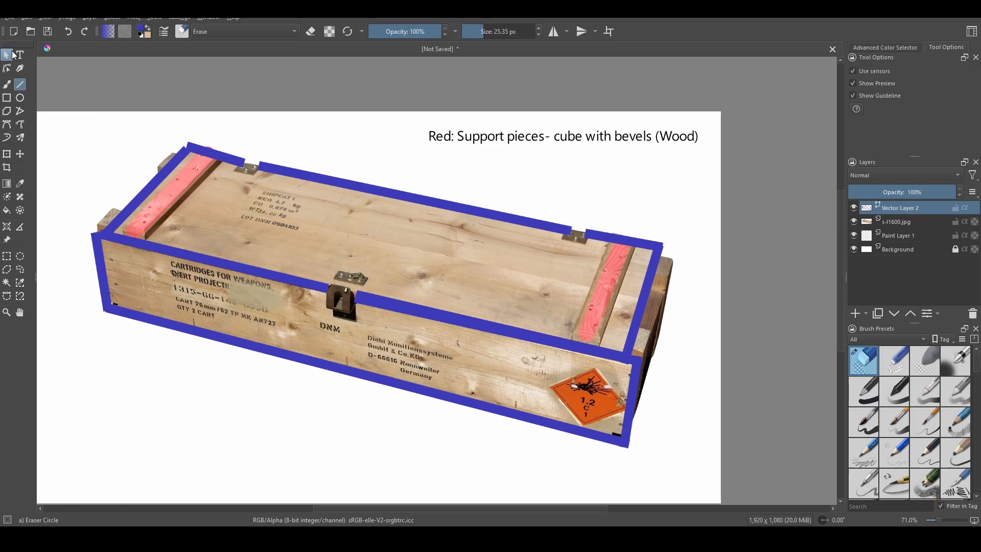
- Add a white text label reading "Blue: Plywood for sides. Basic Cube Geometry (wood)"
{"action": "left_click", "coordinate": [20, 55]}
{"action": "left_click_drag", "start_coordinate": [417, 258], "coordinate": [418, 257]}
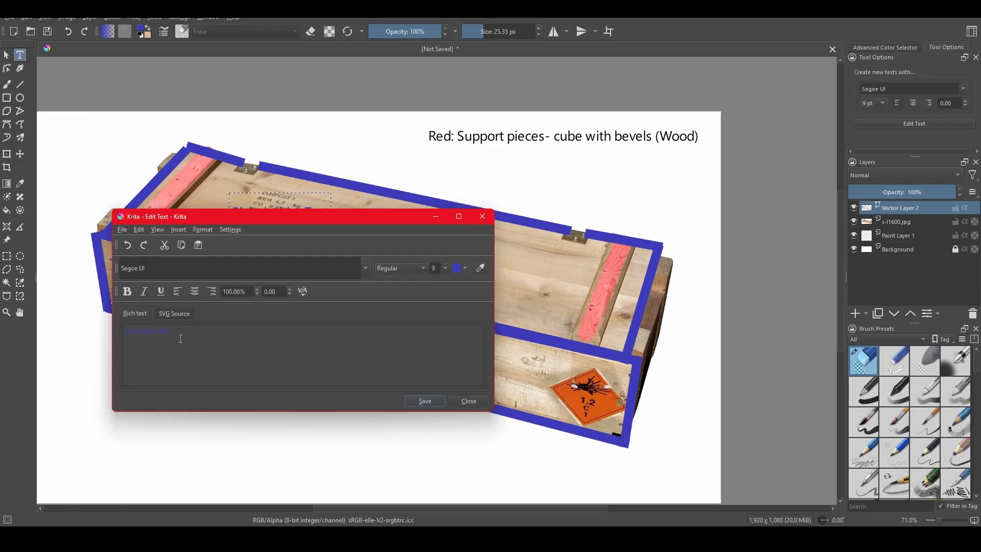
{"action": "type", "text": "Blu"}
{"action": "left_click", "coordinate": [457, 276]}
{"action": "left_click", "coordinate": [462, 296]}
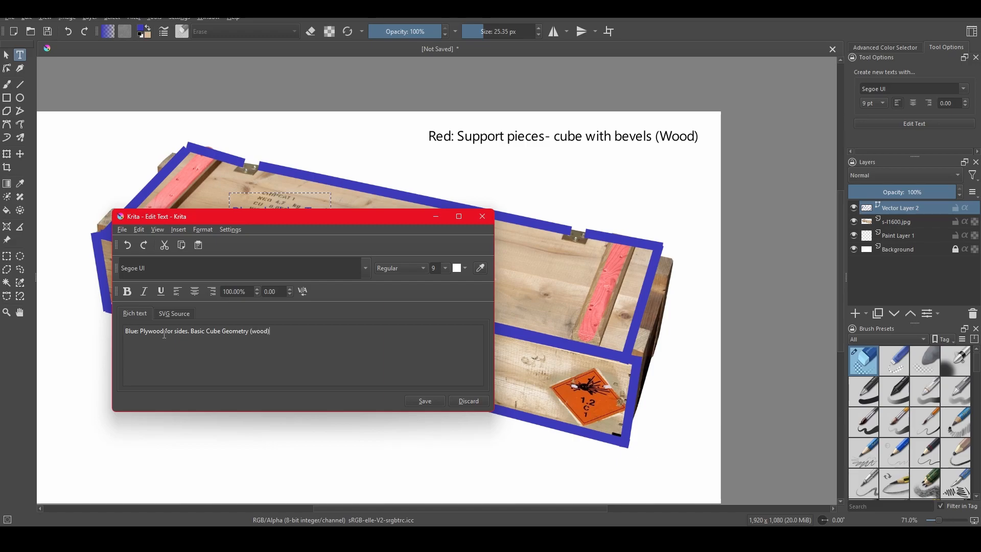
{"action": "left_click", "coordinate": [420, 401]}
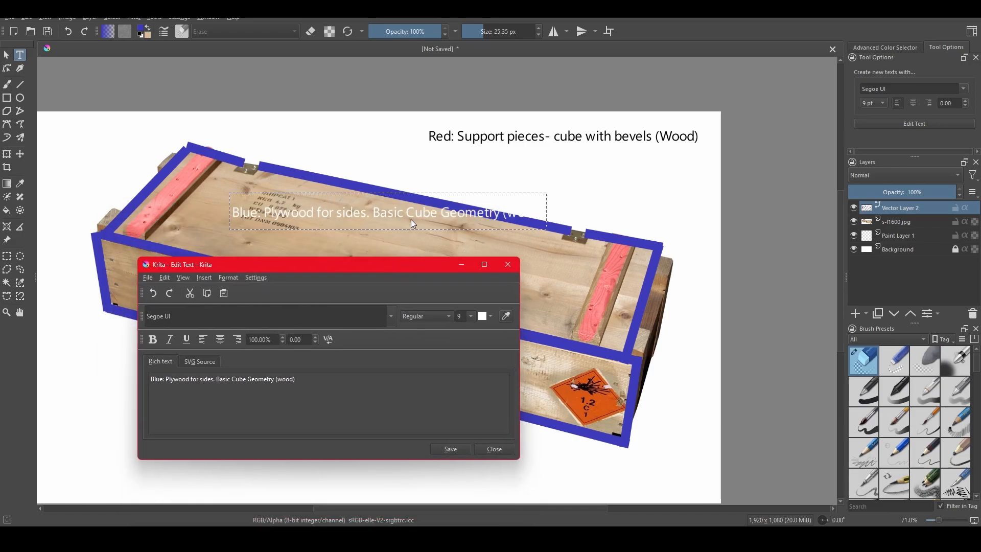
{"action": "left_click", "coordinate": [487, 449]}
- Move the blue-part text label to sit over the wooden lid and deselect it
{"action": "left_click_drag", "start_coordinate": [378, 215], "coordinate": [319, 229]}
{"action": "left_click", "coordinate": [490, 325]}
{"action": "left_click", "coordinate": [724, 261]}
{"action": "scroll", "coordinate": [725, 273], "scroll_direction": "up", "scroll_amount": 2}
{"action": "scroll", "coordinate": [725, 273], "scroll_direction": "down", "scroll_amount": 3}
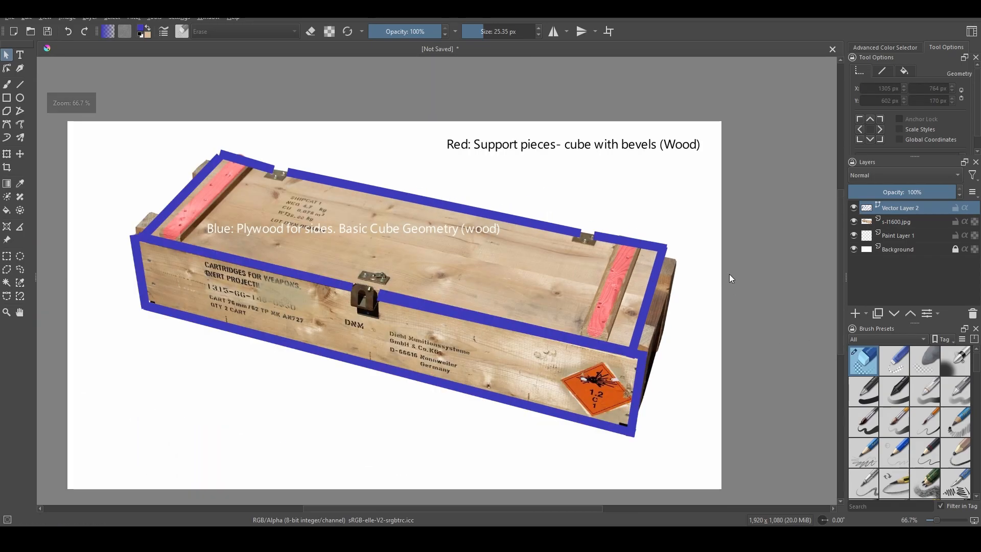
- Set the Line tool to yellow with a brush size of about 15.96 px
{"action": "left_click", "coordinate": [20, 85]}
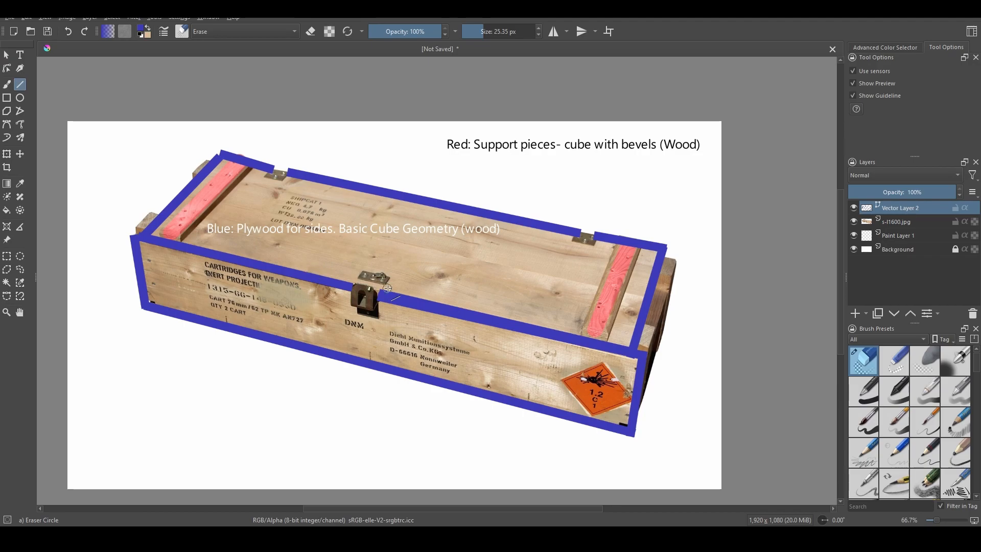
{"action": "left_click_drag", "start_coordinate": [517, 32], "coordinate": [480, 34]}
{"action": "right_click", "coordinate": [295, 165]}
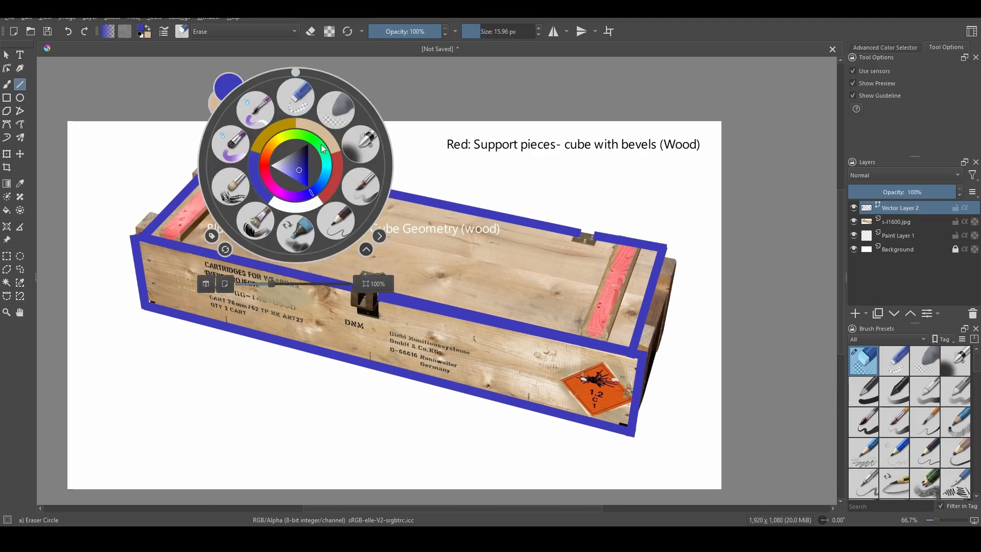
{"action": "left_click_drag", "start_coordinate": [271, 152], "coordinate": [287, 149]}
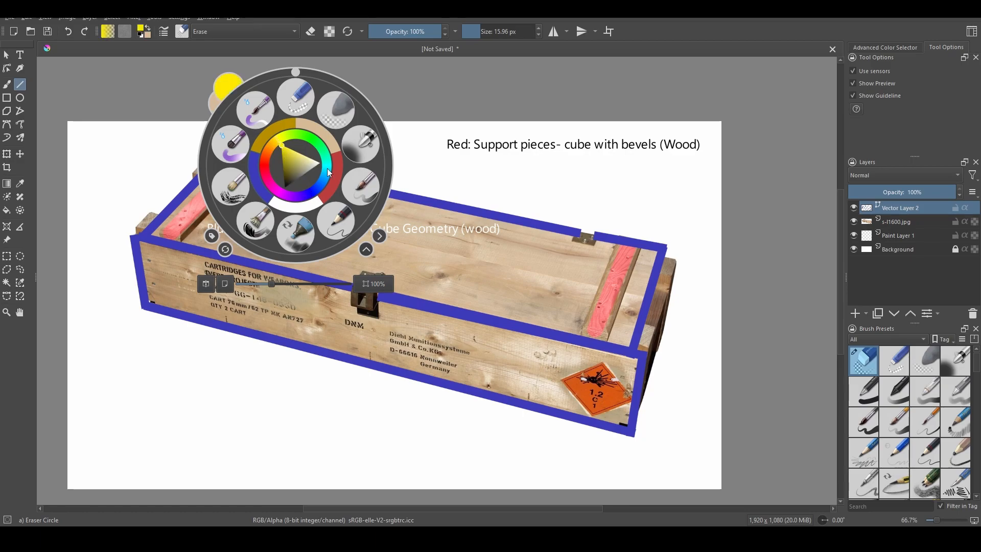
{"action": "left_click", "coordinate": [751, 194]}
- Outline the metal latch plate and both lid hinges with yellow lines
{"action": "mouse_move", "coordinate": [363, 271]}
{"action": "left_mouse_down"}
{"action": "mouse_move", "coordinate": [386, 285]}
{"action": "mouse_move", "coordinate": [357, 279]}
{"action": "left_mouse_up"}
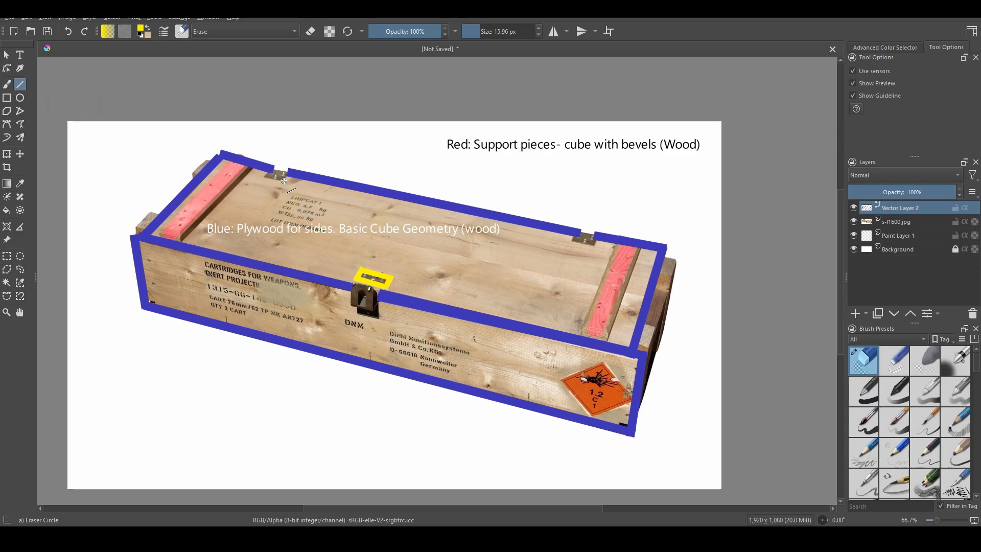
{"action": "mouse_move", "coordinate": [283, 183]}
{"action": "left_mouse_down"}
{"action": "mouse_move", "coordinate": [263, 177]}
{"action": "mouse_move", "coordinate": [287, 170]}
{"action": "left_mouse_up"}
{"action": "left_click_drag", "start_coordinate": [568, 239], "coordinate": [596, 248]}
{"action": "left_click_drag", "start_coordinate": [595, 248], "coordinate": [595, 240]}
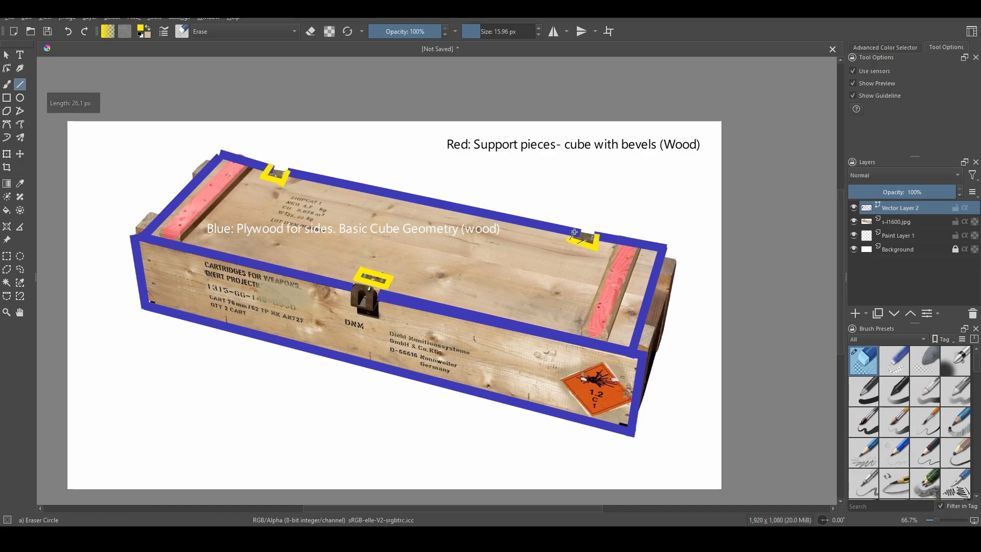
{"action": "left_click_drag", "start_coordinate": [289, 313], "coordinate": [388, 326]}
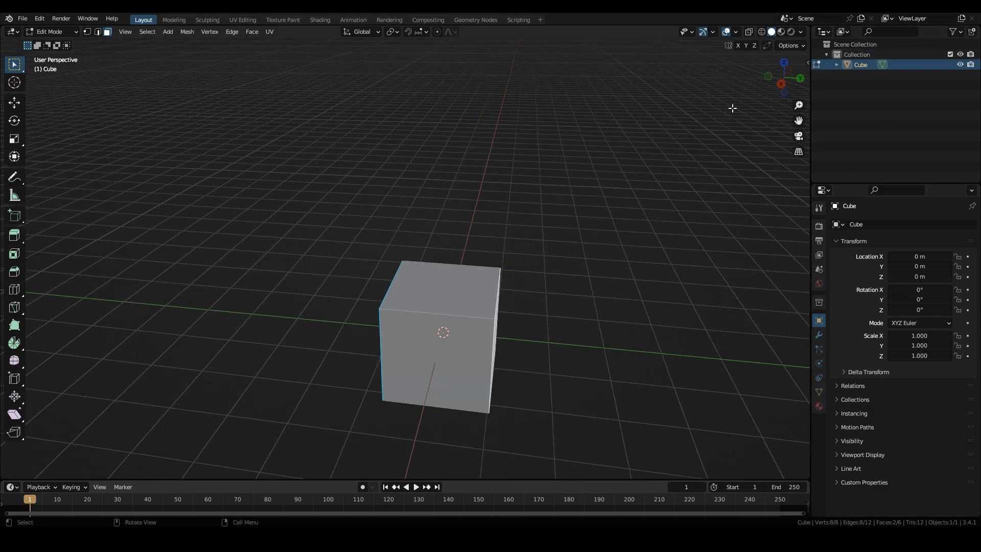
- In Blender, show the viewport sidebar and enable Screencast Keys
{"action": "left_click", "coordinate": [807, 62]}
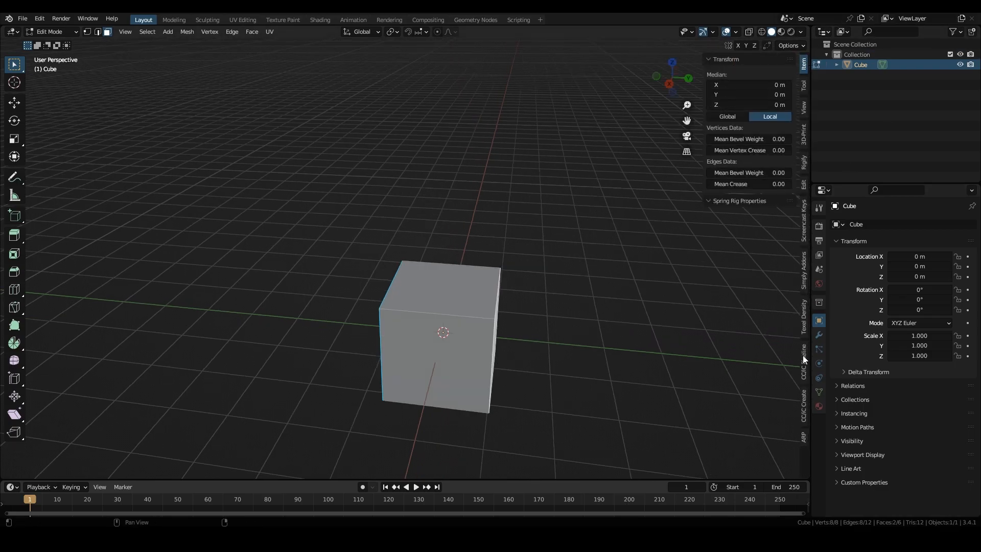
{"action": "left_click", "coordinate": [804, 225]}
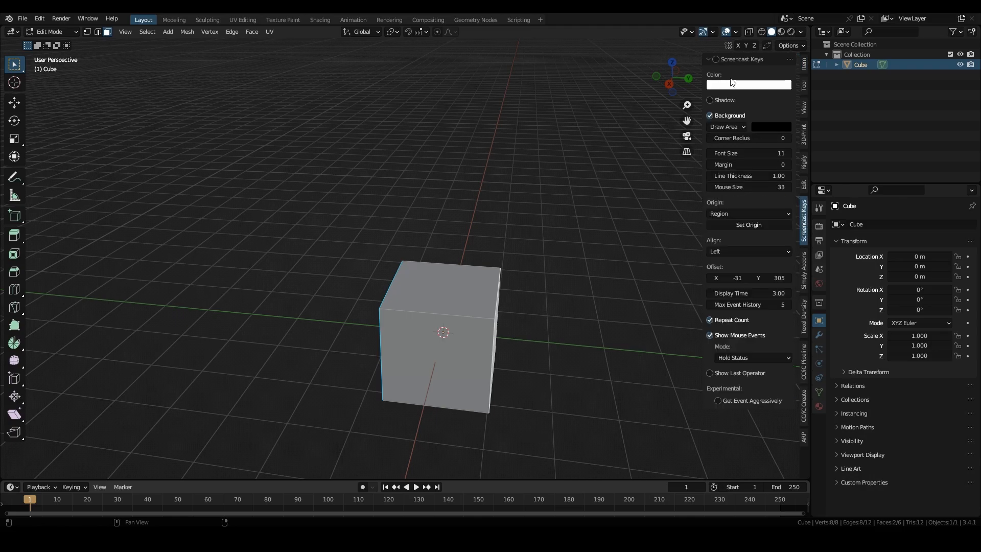
{"action": "left_click", "coordinate": [715, 59]}
- Scale the cube along the Y axis by about 3.75 to form a long box
{"action": "key", "text": "s"}
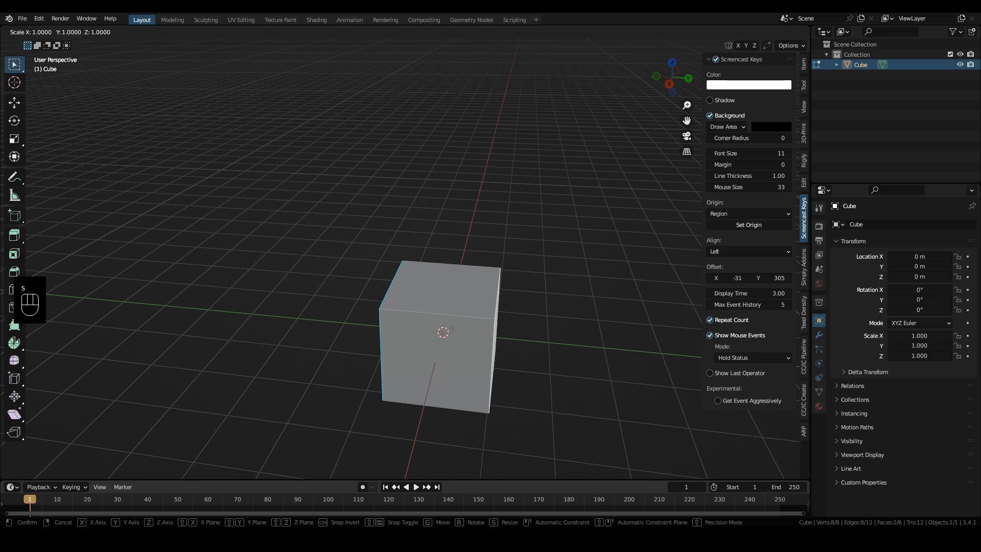
{"action": "key", "text": "y"}
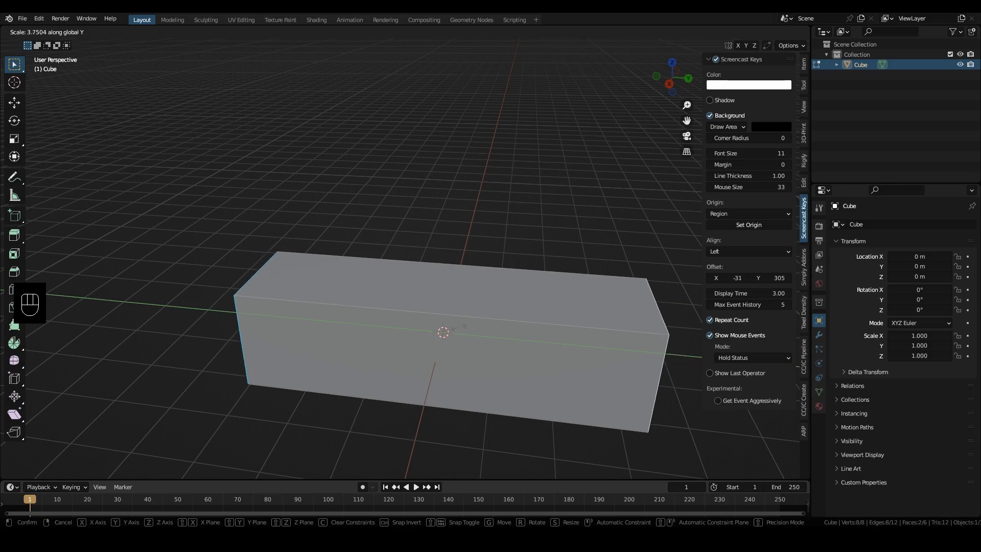
{"action": "left_click", "coordinate": [459, 327]}
{"action": "middle_click_drag", "start_coordinate": [499, 380], "coordinate": [453, 311]}
{"action": "middle_click_drag", "start_coordinate": [362, 251], "coordinate": [364, 332]}
- Bevel the box's four long edges about 0.307 m wide with several segments
{"action": "key", "text": "2"}
{"action": "left_click", "coordinate": [427, 390]}
{"action": "middle_click_drag", "start_coordinate": [427, 390], "coordinate": [305, 352]}
{"action": "left_click", "coordinate": [310, 241], "text": "shift"}
{"action": "middle_click_drag", "start_coordinate": [311, 241], "coordinate": [504, 287]}
{"action": "key", "text": "ctrl+b"}
{"action": "scroll", "coordinate": [464, 319], "scroll_direction": "up", "scroll_amount": 4}
{"action": "scroll", "coordinate": [464, 317], "scroll_direction": "down", "scroll_amount": 3}
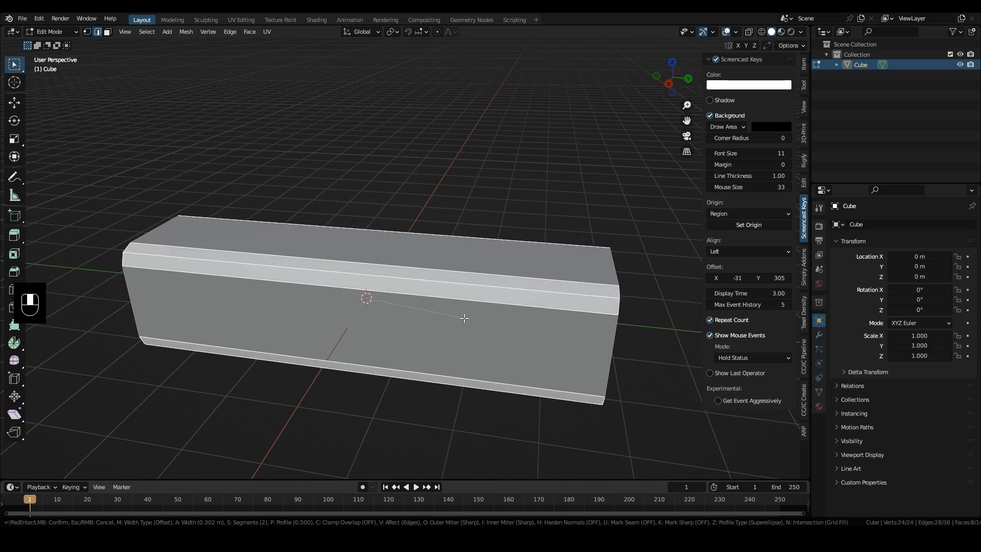
{"action": "scroll", "coordinate": [464, 318], "scroll_direction": "up", "scroll_amount": 1}
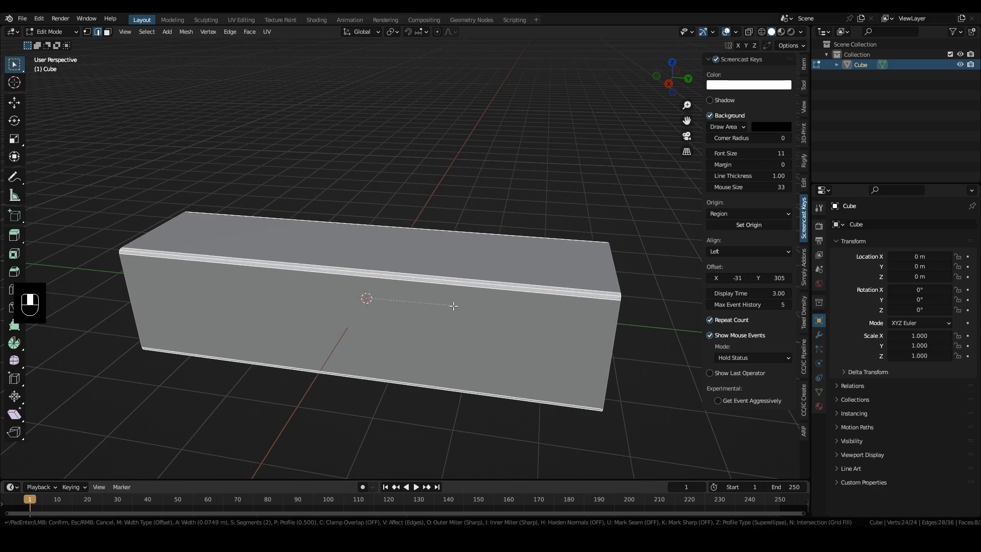
{"action": "scroll", "coordinate": [462, 321], "scroll_direction": "up", "scroll_amount": 1}
{"action": "scroll", "coordinate": [464, 322], "scroll_direction": "up", "scroll_amount": 3}
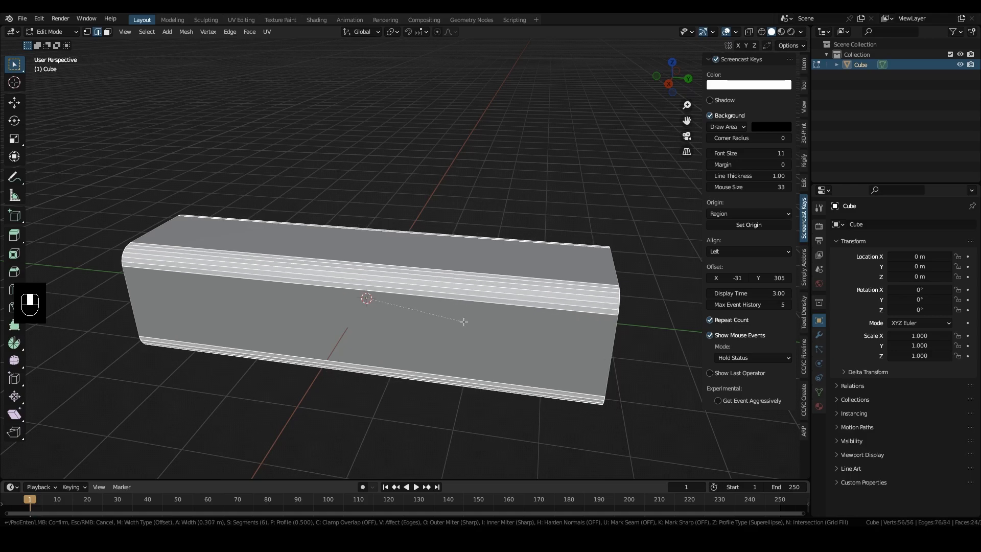
{"action": "left_click", "coordinate": [463, 322]}
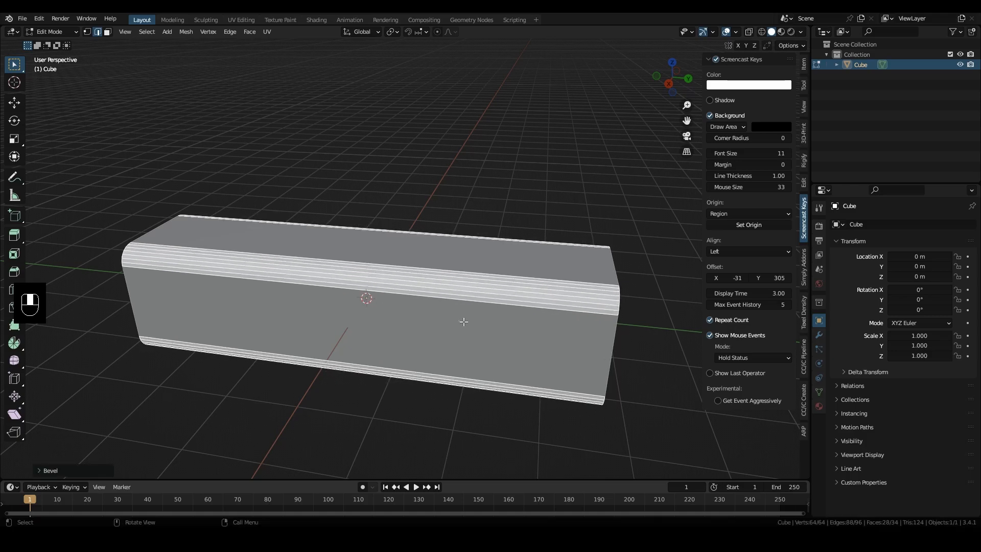
- Set the bevel's segment count to 6
{"action": "left_click", "coordinate": [43, 469]}
{"action": "left_click", "coordinate": [98, 325]}
{"action": "middle_click_drag", "start_coordinate": [582, 334], "coordinate": [491, 313]}
{"action": "scroll", "coordinate": [543, 333], "scroll_direction": "up", "scroll_amount": 3}
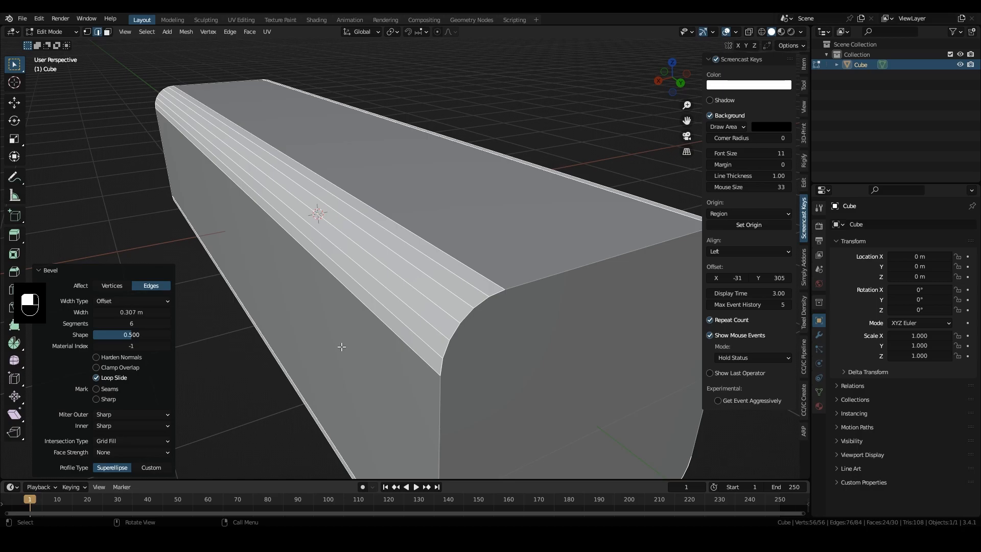
- Dissolve three alternating lengthwise edges on one rounded corner and compare it with the corner that keeps all its segments
{"action": "left_click", "coordinate": [281, 339]}
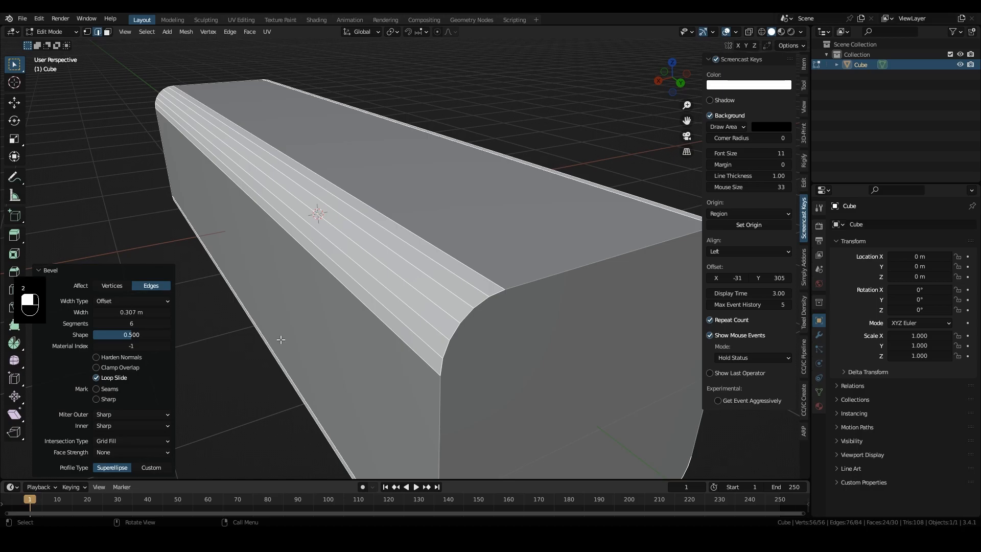
{"action": "left_click", "coordinate": [446, 268]}
{"action": "left_click", "coordinate": [426, 293], "text": "shift"}
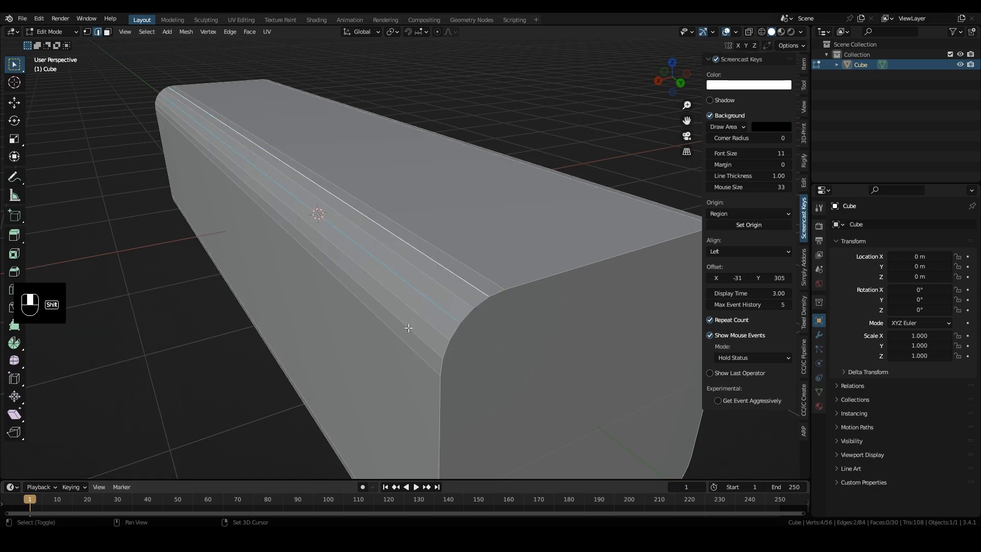
{"action": "left_click", "coordinate": [408, 328], "text": "shift"}
{"action": "right_click", "coordinate": [408, 327]}
{"action": "left_click", "coordinate": [373, 502]}
{"action": "middle_click_drag", "start_coordinate": [415, 420], "coordinate": [476, 304]}
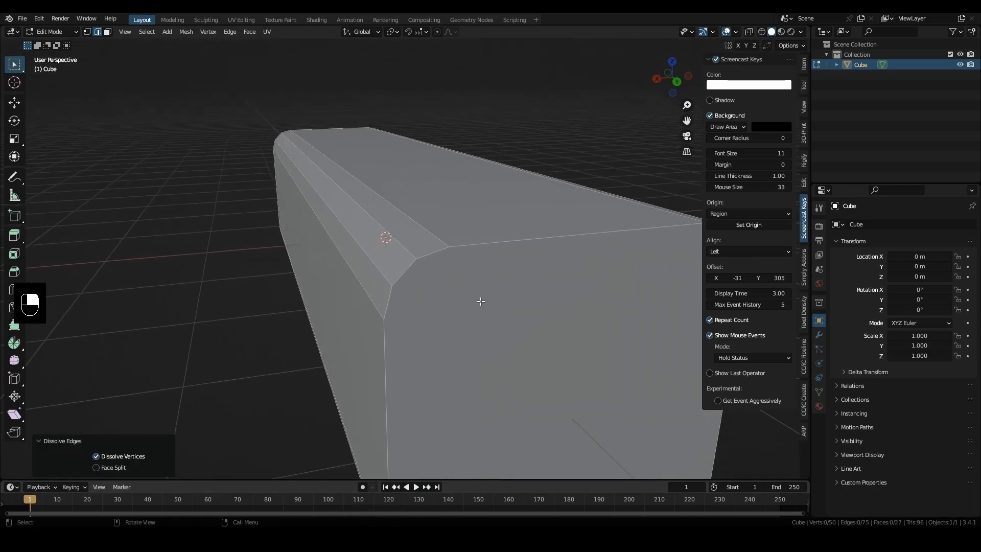
{"action": "middle_click_drag", "start_coordinate": [372, 331], "coordinate": [323, 271]}
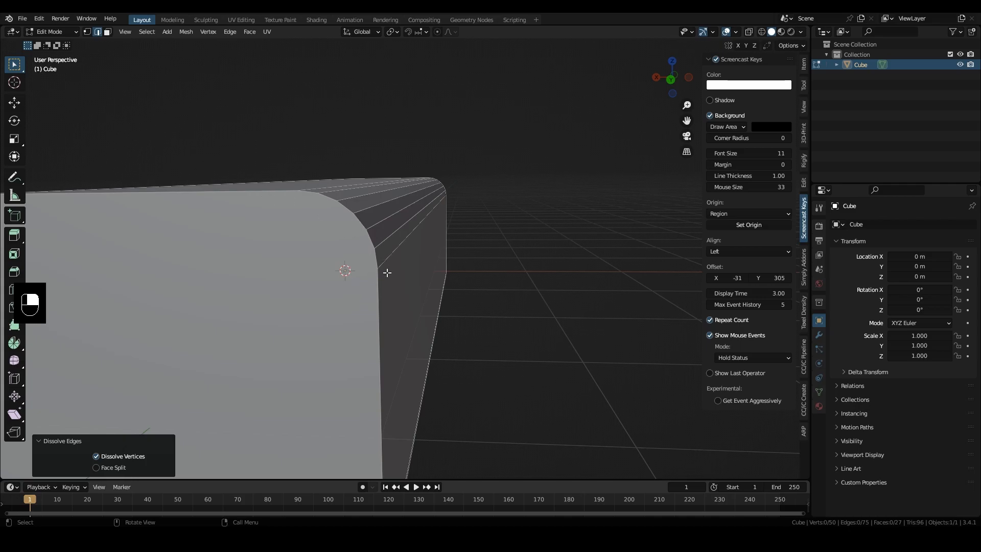
{"action": "middle_click_drag", "start_coordinate": [265, 187], "coordinate": [443, 327]}
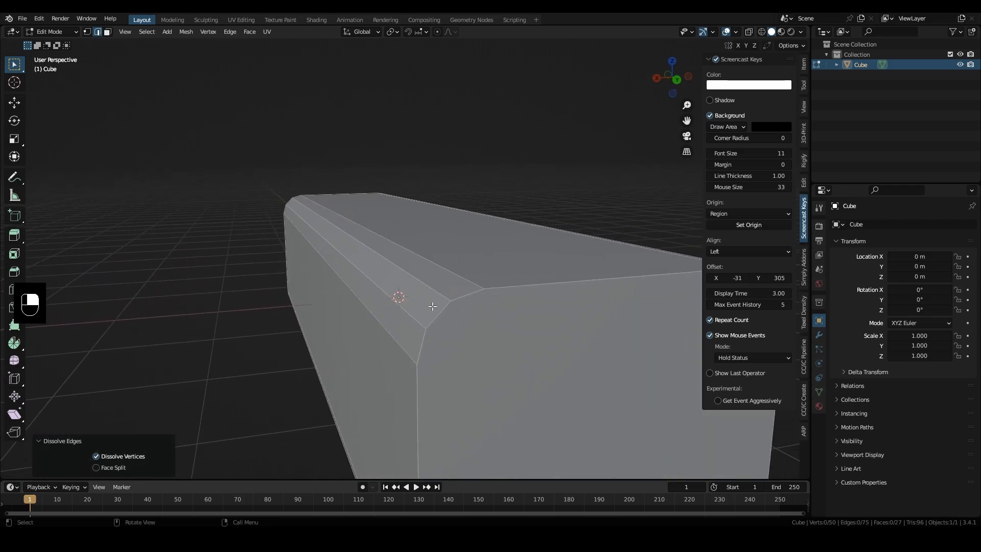
- Undo the edge dissolve and then the bevel on the box's four long edges
{"action": "key", "text": "ctrl+z"}
{"action": "middle_click_drag", "start_coordinate": [442, 346], "coordinate": [413, 315]}
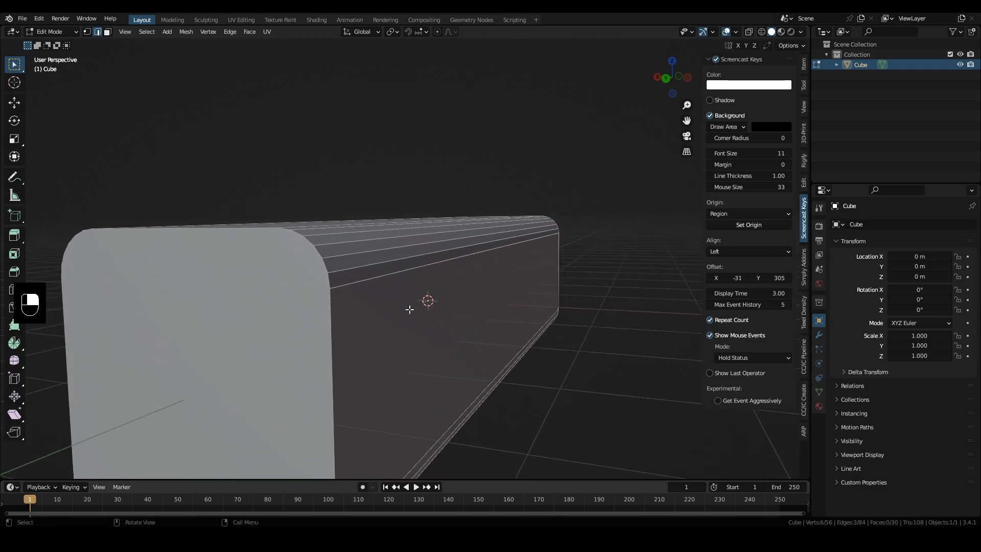
{"action": "middle_click_drag", "start_coordinate": [359, 339], "coordinate": [527, 338]}
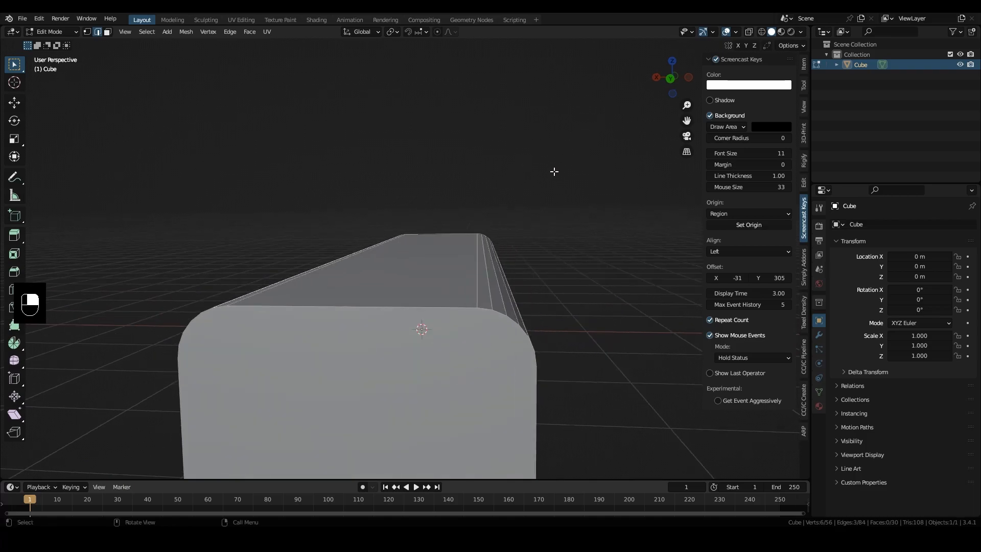
{"action": "middle_click_drag", "start_coordinate": [547, 172], "coordinate": [499, 234]}
{"action": "middle_click_drag", "start_coordinate": [280, 356], "coordinate": [359, 363]}
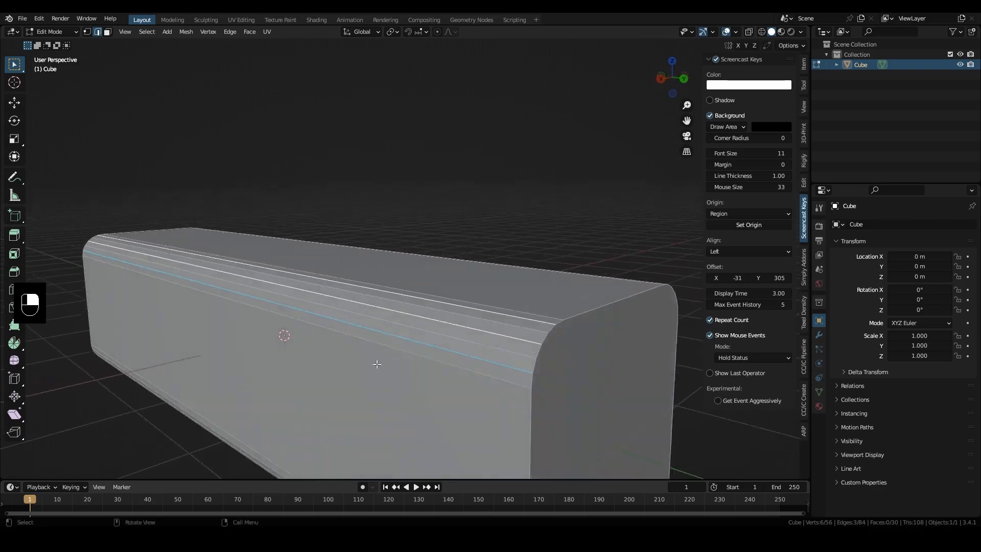
{"action": "middle_click_drag", "start_coordinate": [522, 369], "coordinate": [375, 390]}
{"action": "key", "text": "ctrl+z"}
{"action": "key", "text": "ctrl+z"}
{"action": "key", "text": "ctrl+z"}
{"action": "key", "text": "ctrl+z"}
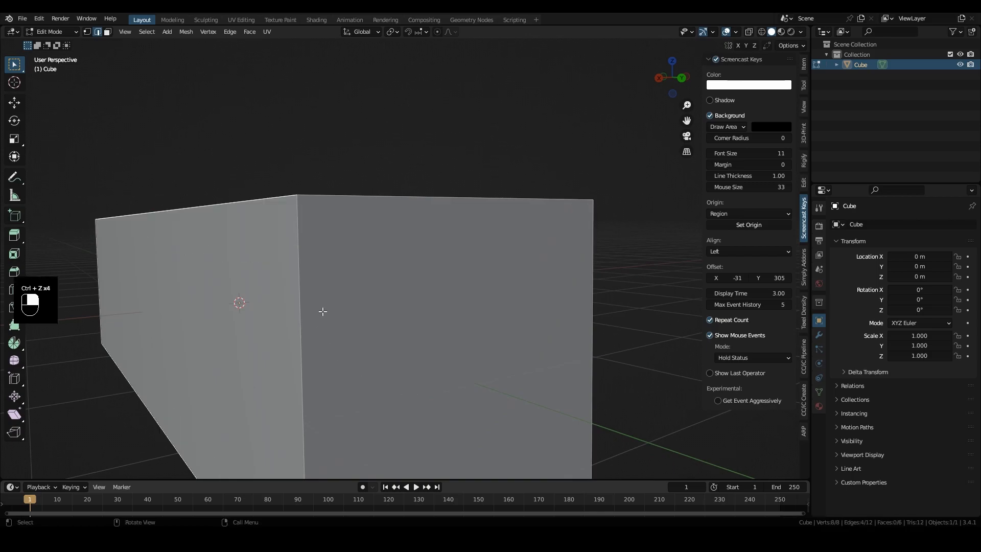
- Bevel the box's four long edges with 8 segments and a width of about 0.189 m
{"action": "middle_click_drag", "start_coordinate": [320, 311], "coordinate": [328, 328]}
{"action": "key", "text": "ctrl+b"}
{"action": "scroll", "coordinate": [358, 368], "scroll_direction": "up", "scroll_amount": 2}
{"action": "left_click", "coordinate": [371, 398]}
{"action": "middle_click_drag", "start_coordinate": [252, 364], "coordinate": [85, 363]}
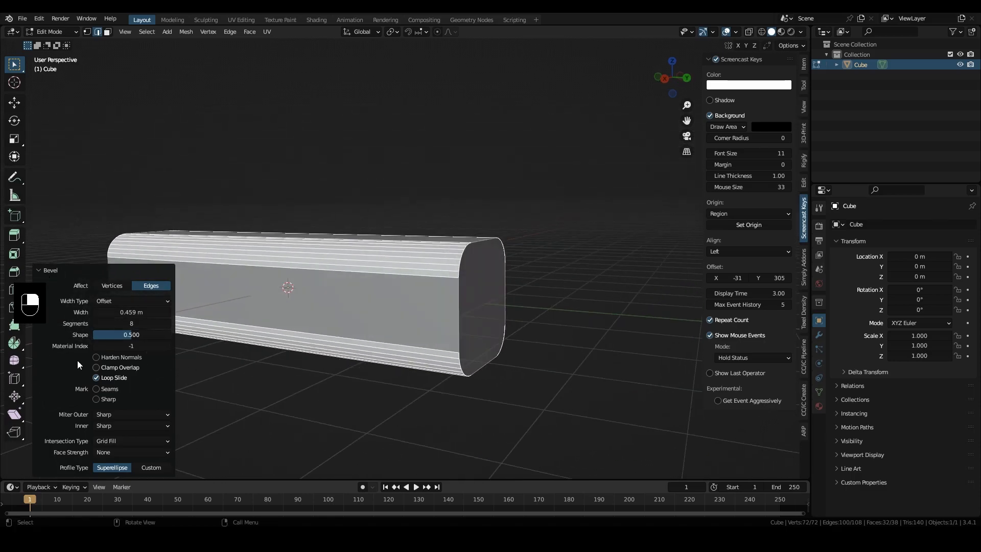
{"action": "left_click_drag", "start_coordinate": [108, 313], "coordinate": [75, 312]}
{"action": "middle_click_drag", "start_coordinate": [541, 337], "coordinate": [501, 340]}
{"action": "scroll", "coordinate": [500, 339], "scroll_direction": "up", "scroll_amount": 2}
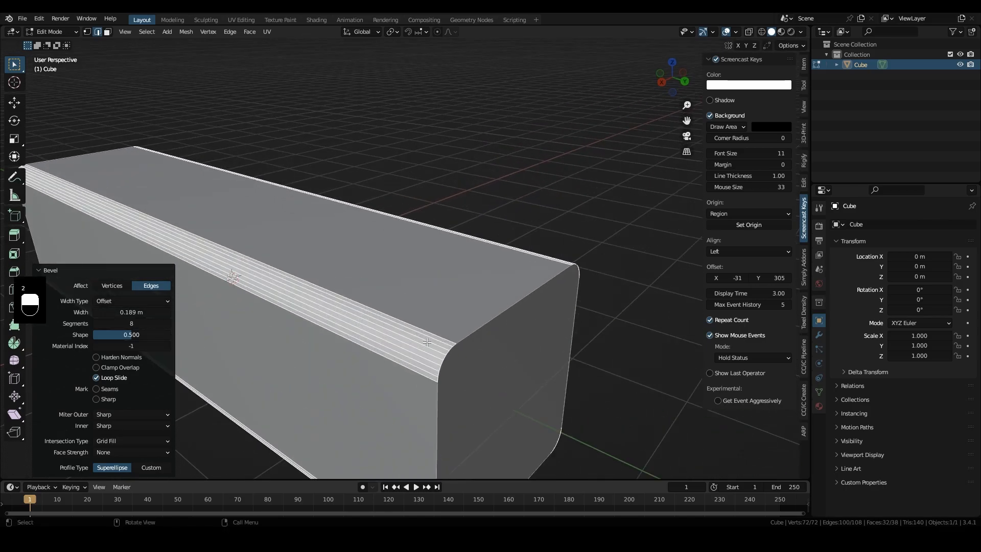
- Dissolve four alternating lengthwise edges on one of the box's rounded corners
{"action": "scroll", "coordinate": [429, 332], "scroll_direction": "up", "scroll_amount": 4}
{"action": "left_click", "coordinate": [437, 301]}
{"action": "left_click", "coordinate": [427, 328], "text": "shift"}
{"action": "left_click", "coordinate": [413, 357], "text": "shift"}
{"action": "left_click", "coordinate": [413, 393], "text": "shift"}
{"action": "middle_click_drag", "start_coordinate": [440, 418], "coordinate": [320, 232]}
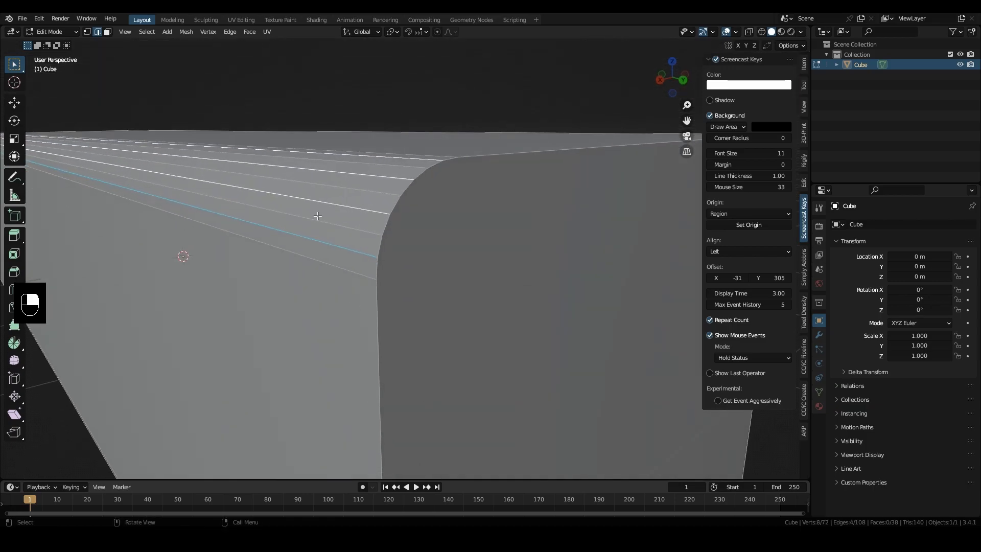
{"action": "right_click", "coordinate": [320, 232]}
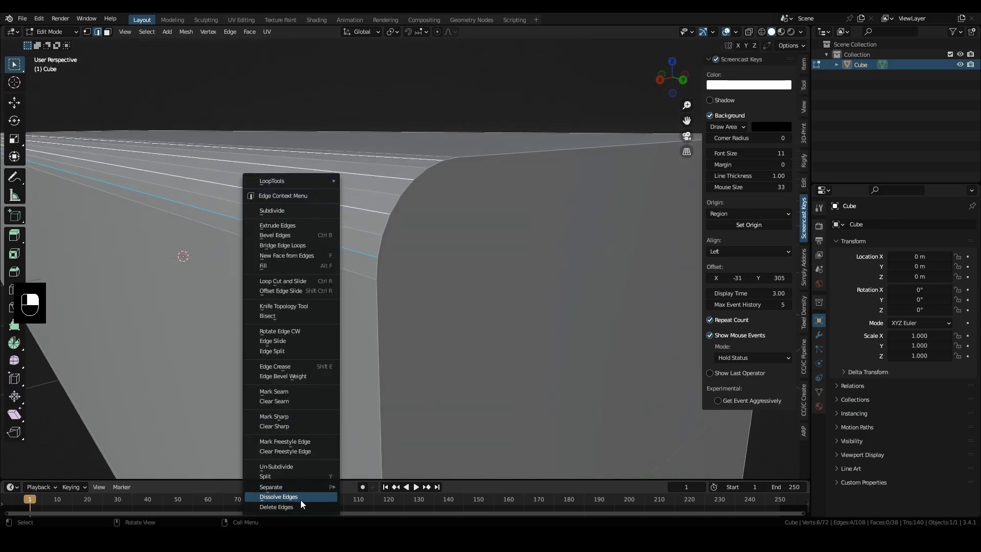
{"action": "left_click", "coordinate": [299, 494]}
{"action": "scroll", "coordinate": [396, 346], "scroll_direction": "down", "scroll_amount": 4}
{"action": "middle_click_drag", "start_coordinate": [396, 346], "coordinate": [357, 345]}
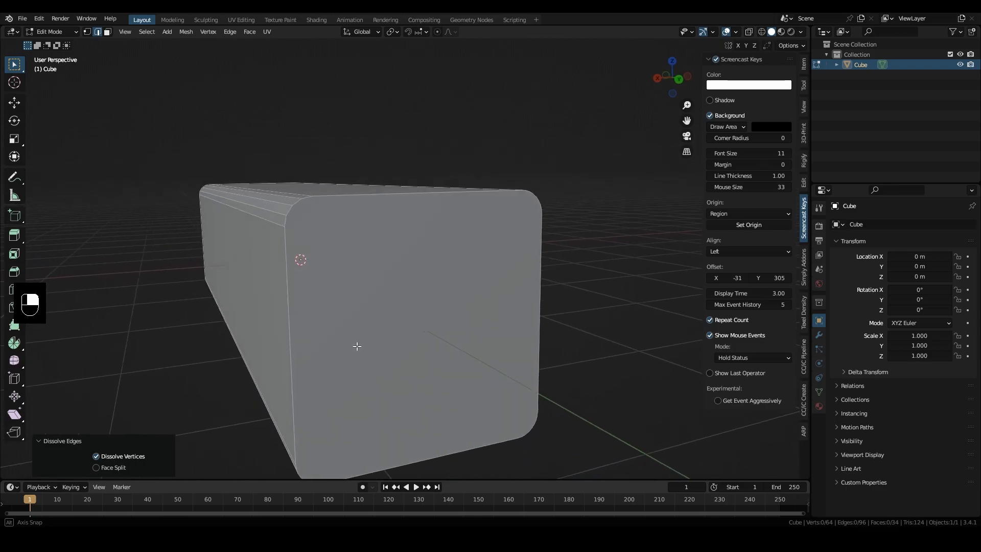
- Enable auto smooth at 60° for the box's normals and apply smooth shading to the object
{"action": "key", "text": "Tab"}
{"action": "left_click", "coordinate": [818, 392]}
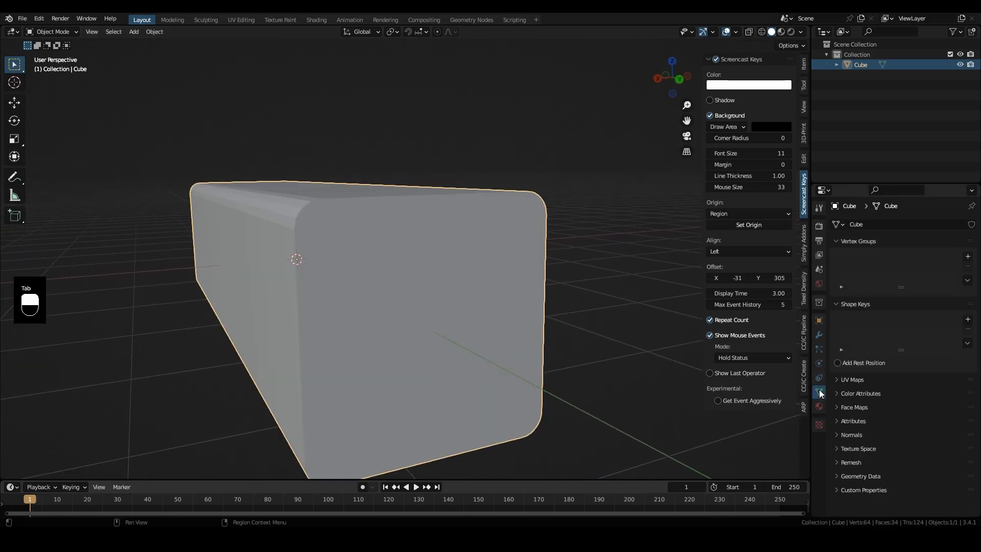
{"action": "left_click", "coordinate": [836, 434]}
{"action": "left_click", "coordinate": [891, 450]}
{"action": "left_click", "coordinate": [943, 449]}
{"action": "type", "text": "60"}
{"action": "key", "text": "Return"}
{"action": "right_click", "coordinate": [463, 296]}
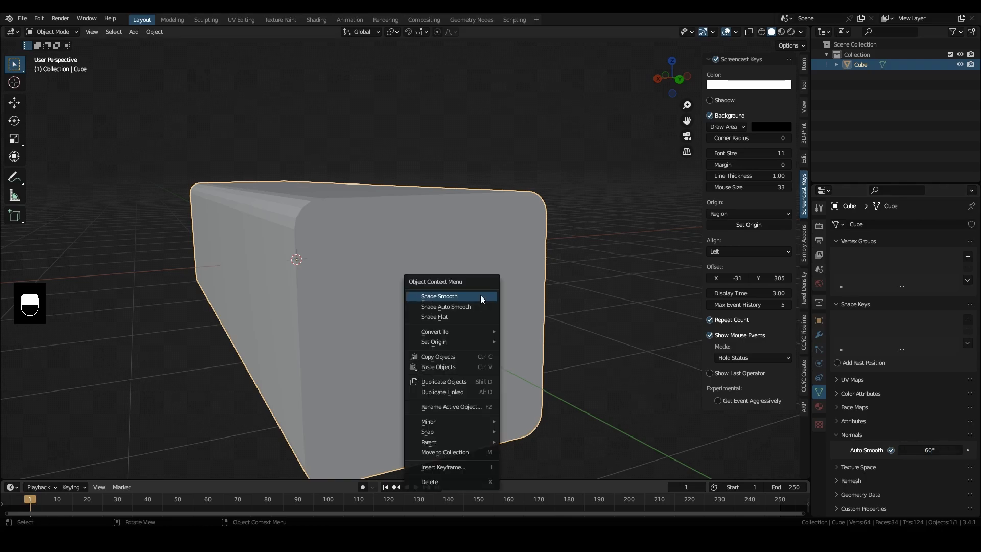
{"action": "left_click", "coordinate": [482, 298]}
{"action": "left_click", "coordinate": [891, 449]}
{"action": "mouse_move", "coordinate": [517, 293]}
{"action": "middle_mouse_down"}
{"action": "mouse_move", "coordinate": [496, 296]}
{"action": "mouse_move", "coordinate": [505, 299]}
{"action": "mouse_move", "coordinate": [274, 255]}
{"action": "mouse_move", "coordinate": [371, 216]}
{"action": "middle_mouse_up"}
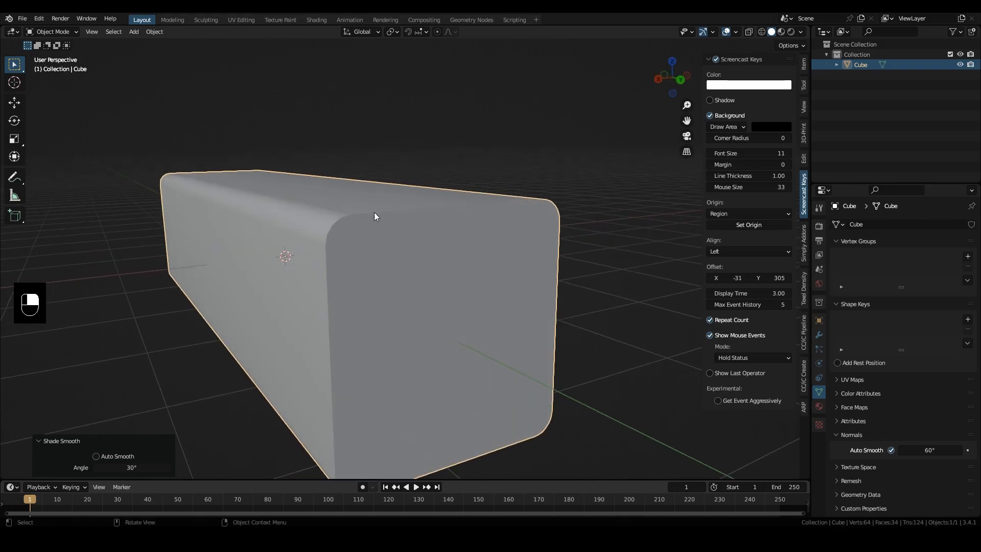
{"action": "mouse_move", "coordinate": [315, 264]}
{"action": "middle_mouse_down"}
{"action": "mouse_move", "coordinate": [372, 261]}
{"action": "mouse_move", "coordinate": [425, 241]}
{"action": "mouse_move", "coordinate": [431, 266]}
{"action": "mouse_move", "coordinate": [400, 261]}
{"action": "mouse_move", "coordinate": [305, 283]}
{"action": "mouse_move", "coordinate": [427, 280]}
{"action": "middle_mouse_up"}
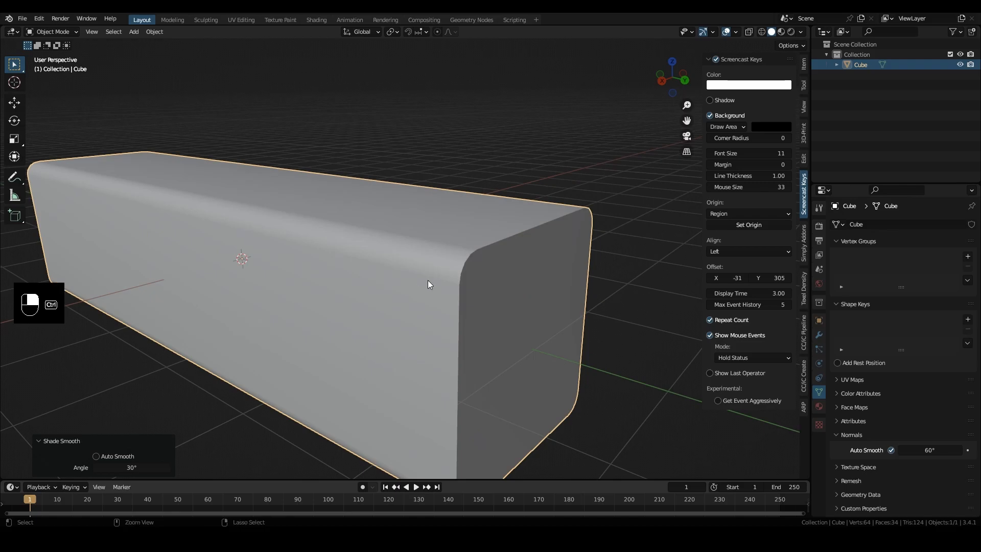
- Undo the smooth shading changes and the edge dissolve on the box's rounded corner
{"action": "key", "text": "ctrl+z"}
{"action": "key", "text": "ctrl+z"}
{"action": "key", "text": "ctrl+z"}
{"action": "key", "text": "ctrl+z"}
{"action": "key", "text": "ctrl+z"}
{"action": "key", "text": "ctrl+z"}
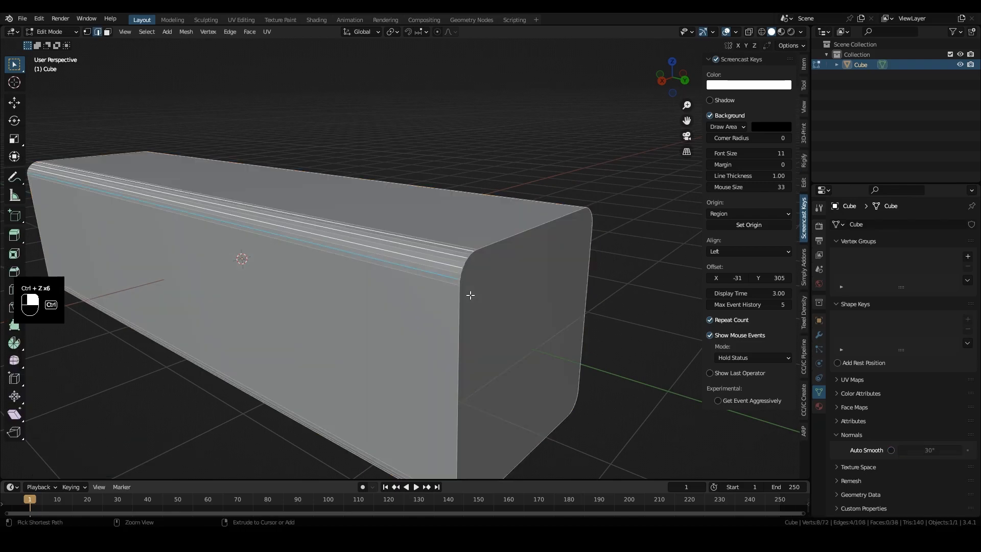
{"action": "middle_click_drag", "start_coordinate": [455, 296], "coordinate": [317, 289]}
{"action": "left_click", "coordinate": [148, 240], "text": "shift"}
{"action": "left_click", "coordinate": [319, 260], "text": "shift"}
{"action": "key", "text": "ctrl+z"}
- Select the box's large side face and snap the 3D cursor to it
{"action": "middle_click_drag", "start_coordinate": [346, 300], "coordinate": [390, 308]}
{"action": "key", "text": "3"}
{"action": "left_click", "coordinate": [399, 323]}
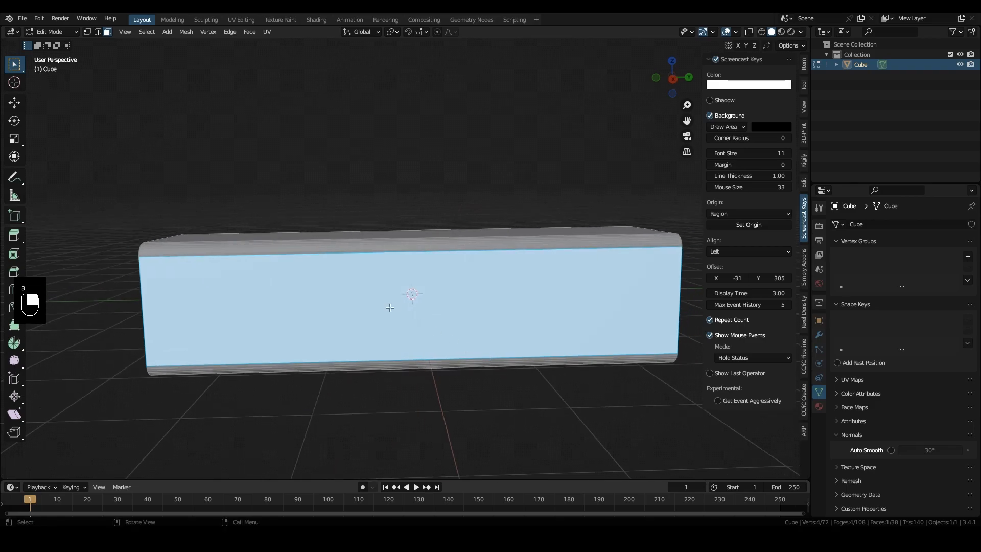
{"action": "key", "text": "shift"}
{"action": "key", "text": "shift+s"}
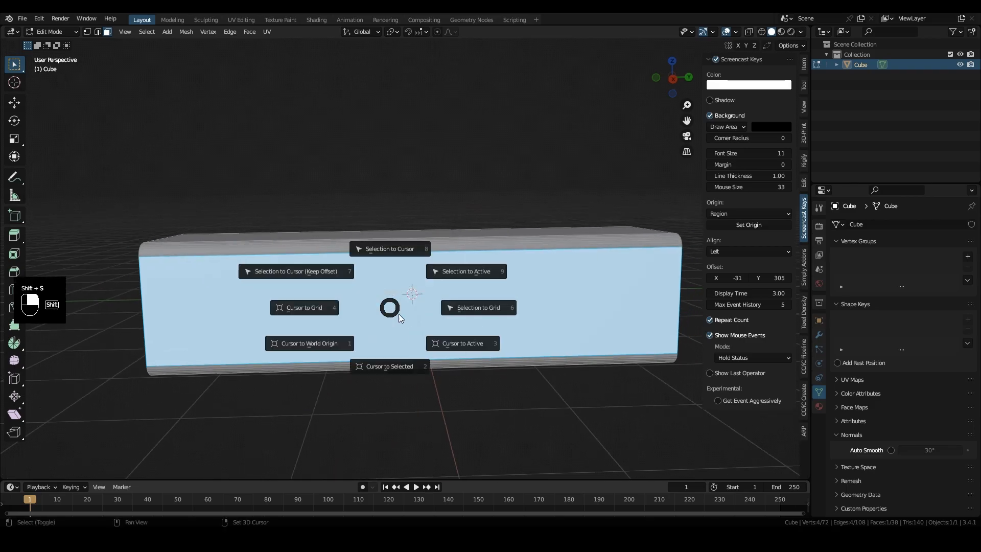
{"action": "left_click", "coordinate": [385, 372]}
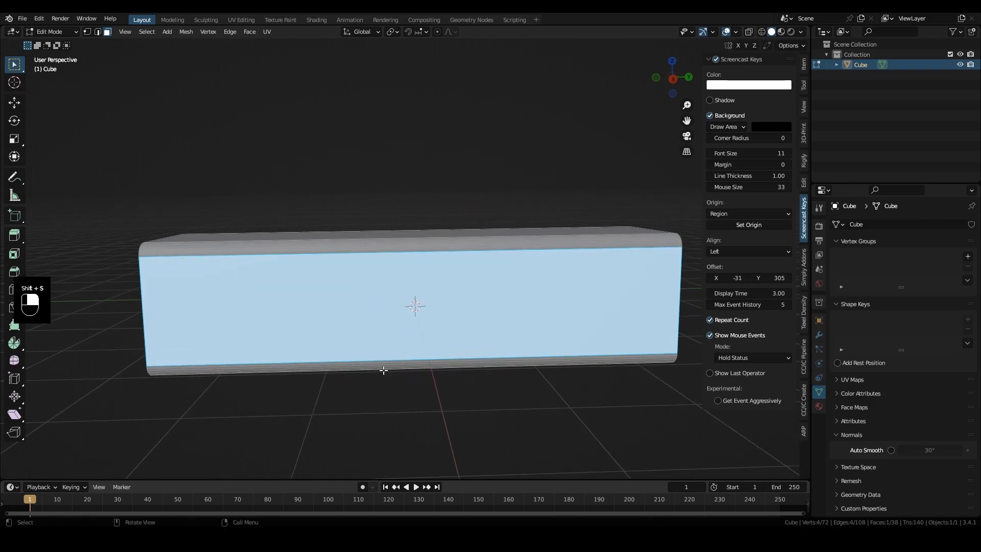
- Add a 2 m cube as a separate object at the 3D cursor on the box's side
{"action": "key", "text": "Tab"}
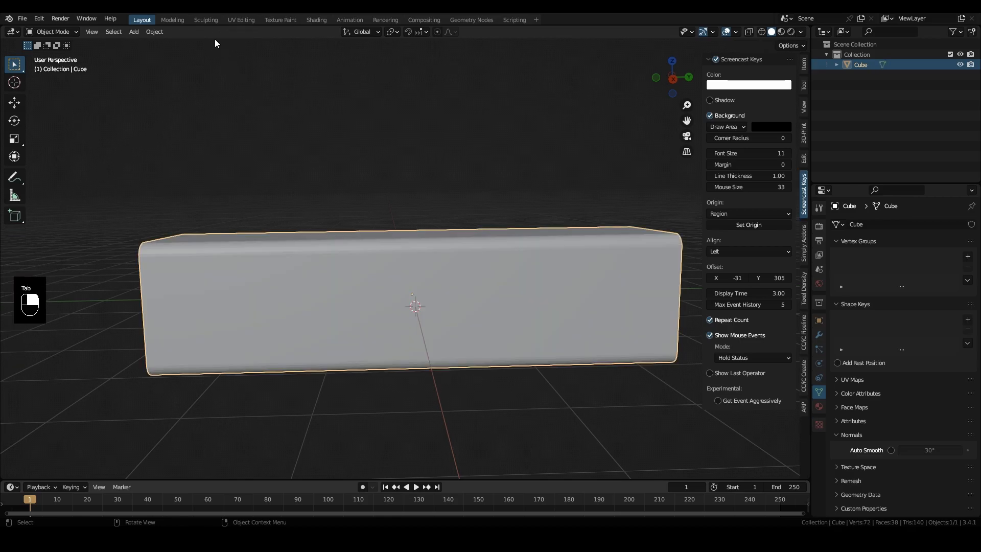
{"action": "left_click", "coordinate": [134, 32]}
{"action": "mouse_move", "coordinate": [164, 43]}
{"action": "left_click", "coordinate": [230, 53]}
{"action": "middle_click_drag", "start_coordinate": [470, 251], "coordinate": [358, 261]}
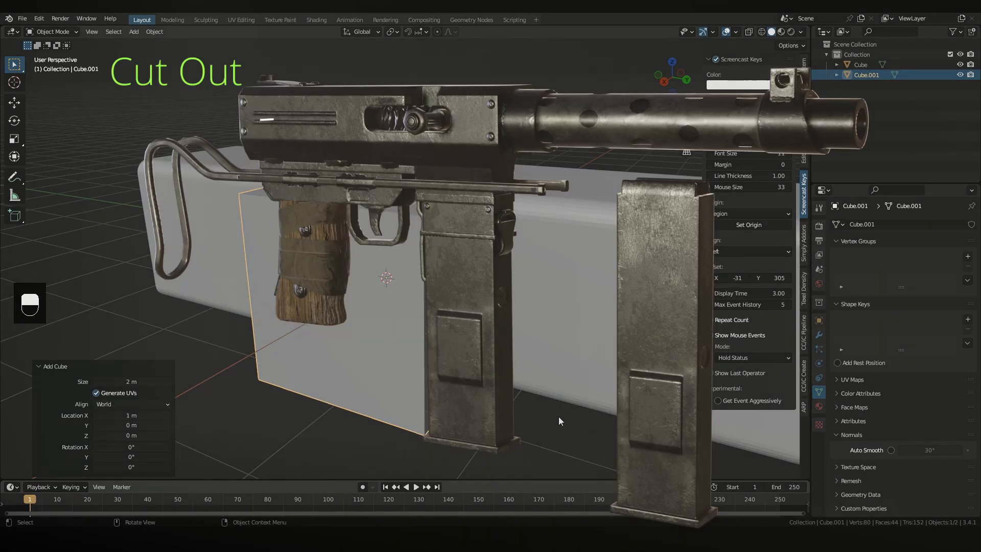
{"action": "middle_click_drag", "start_coordinate": [362, 361], "coordinate": [442, 349]}
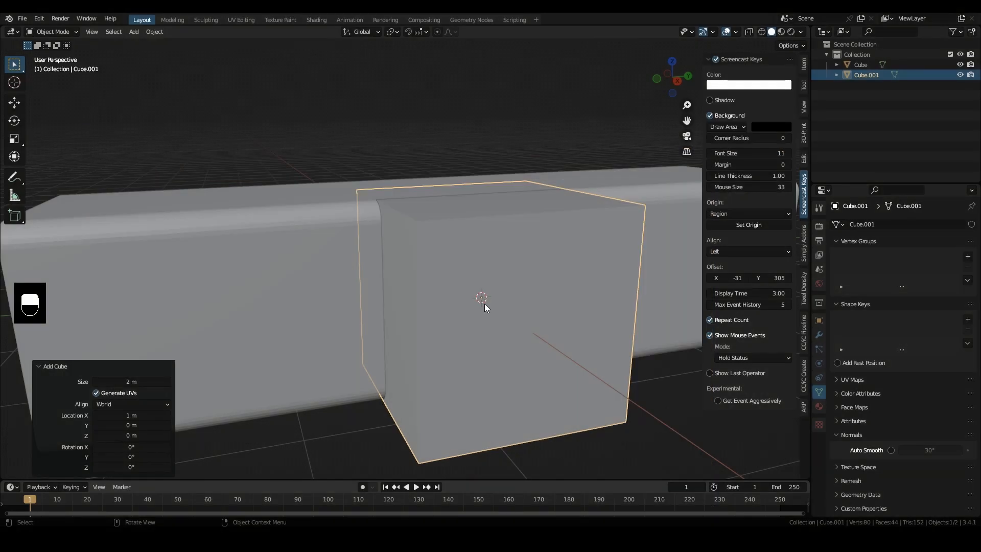
- Scale the new cube's top and bottom faces along Z by about 0.47 to flatten it into a block
{"action": "left_click", "coordinate": [485, 305]}
{"action": "key", "text": "Tab"}
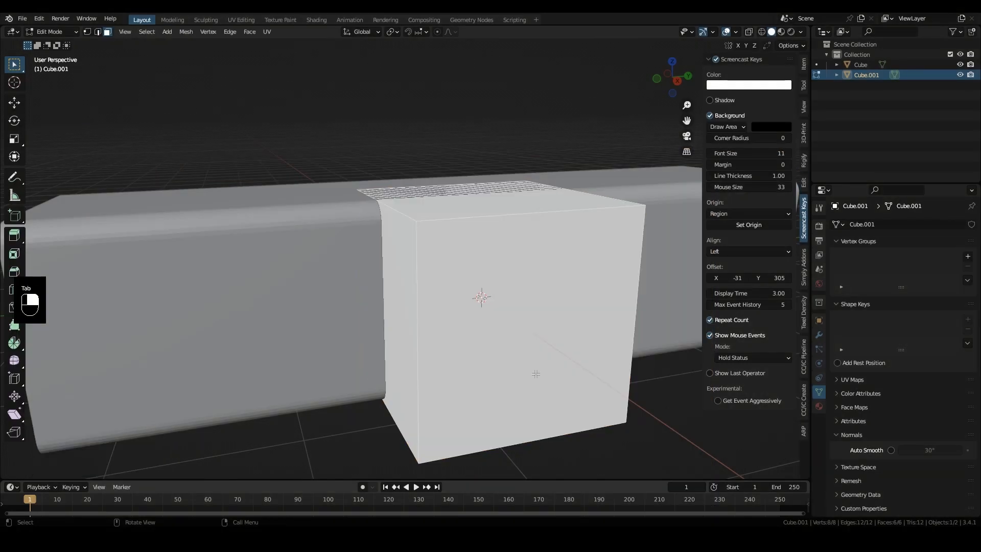
{"action": "key", "text": "3"}
{"action": "left_click", "coordinate": [474, 209]}
{"action": "middle_click_drag", "start_coordinate": [501, 248], "coordinate": [504, 327]}
{"action": "left_click", "coordinate": [499, 254], "text": "shift"}
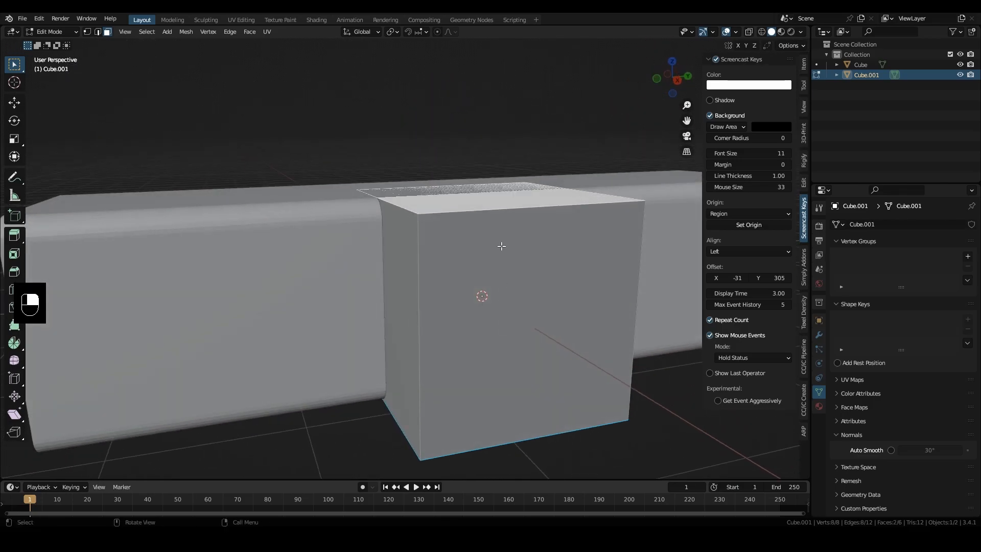
{"action": "key", "text": "s"}
{"action": "key", "text": "z"}
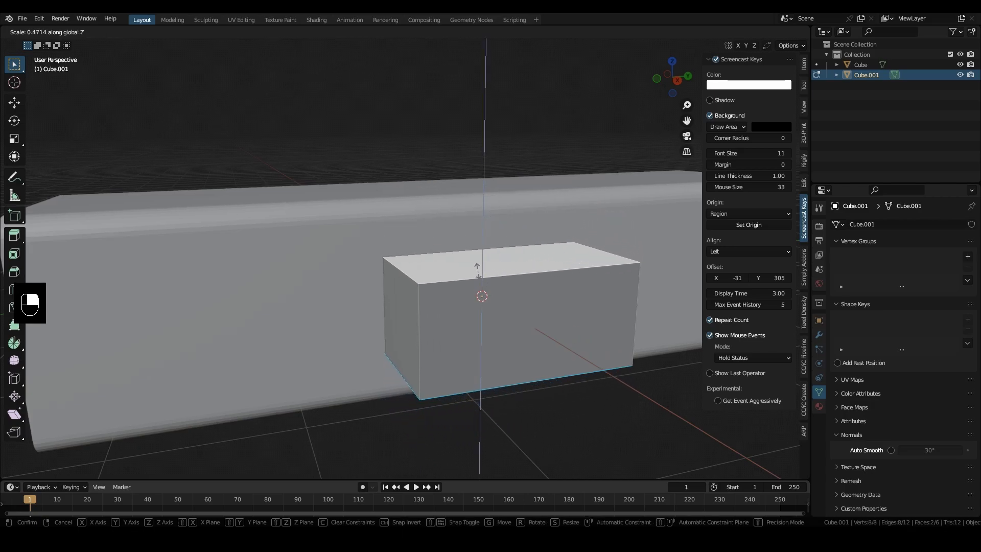
{"action": "left_click", "coordinate": [419, 315]}
- Bevel the four edges of the block that project out from the box with 6 segments, about 0.294 m wide
{"action": "middle_click_drag", "start_coordinate": [418, 316], "coordinate": [493, 291]}
{"action": "key", "text": "2"}
{"action": "left_click", "coordinate": [488, 259]}
{"action": "middle_click_drag", "start_coordinate": [504, 324], "coordinate": [468, 255]}
{"action": "left_click", "coordinate": [562, 324], "text": "shift"}
{"action": "middle_click_drag", "start_coordinate": [562, 324], "coordinate": [450, 305]}
{"action": "middle_click_drag", "start_coordinate": [461, 261], "coordinate": [430, 303]}
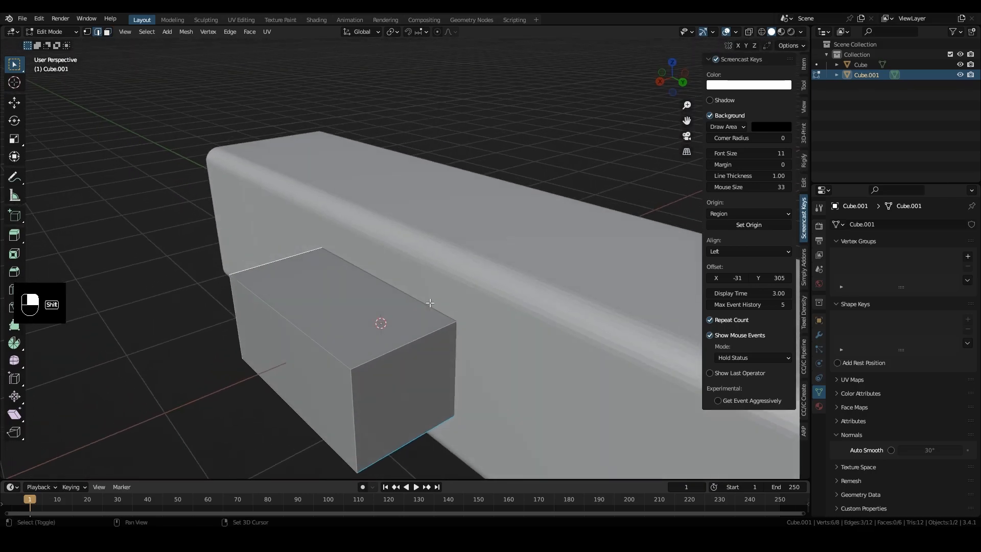
{"action": "middle_click_drag", "start_coordinate": [404, 349], "coordinate": [518, 347]}
{"action": "key", "text": "ctrl+b"}
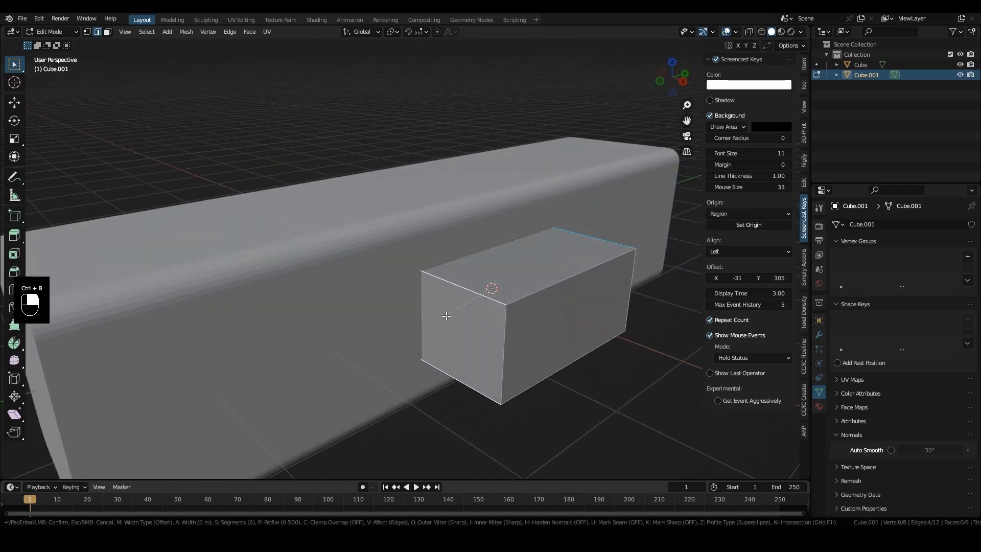
{"action": "scroll", "coordinate": [428, 345], "scroll_direction": "up", "scroll_amount": 1}
{"action": "scroll", "coordinate": [428, 345], "scroll_direction": "down", "scroll_amount": 5}
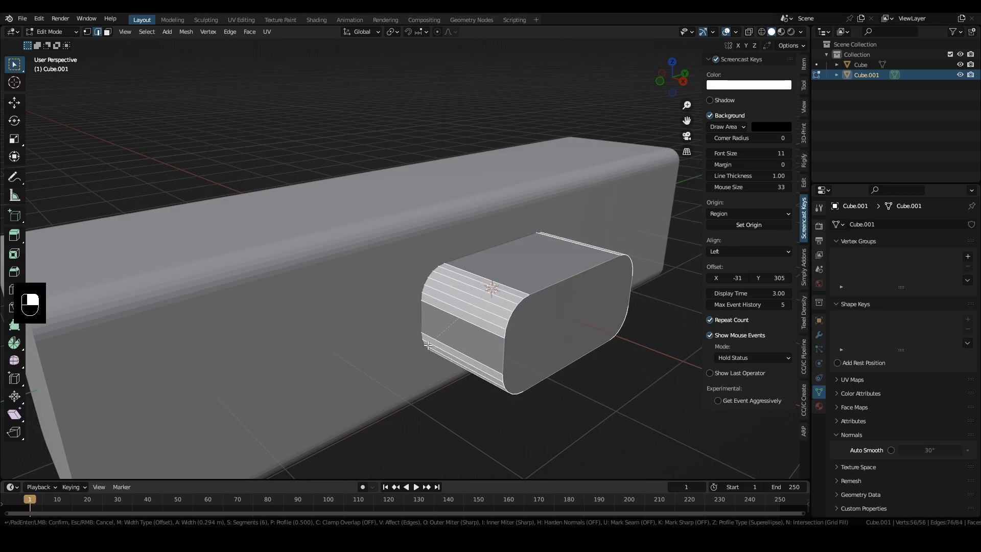
{"action": "left_click", "coordinate": [428, 344]}
{"action": "middle_click_drag", "start_coordinate": [428, 345], "coordinate": [312, 379]}
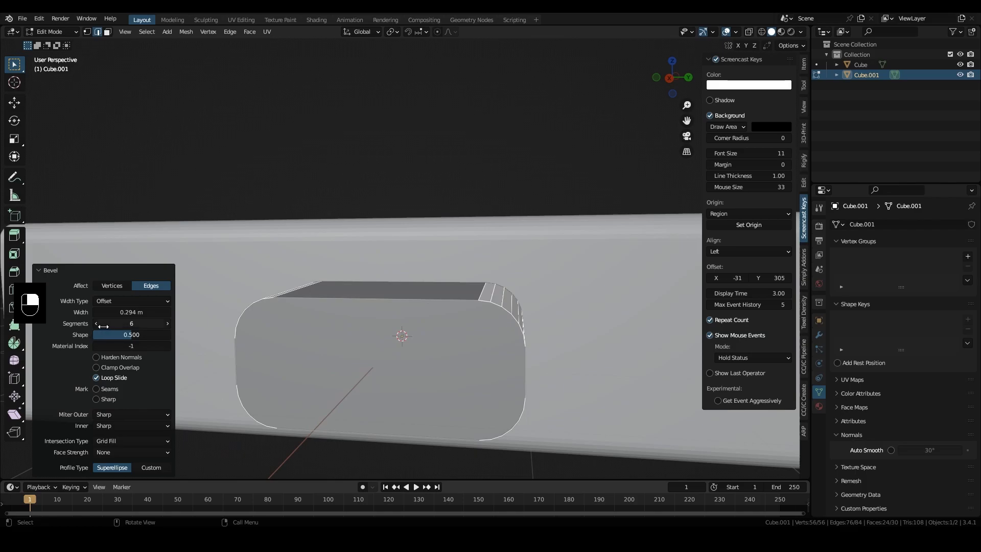
{"action": "middle_click_drag", "start_coordinate": [496, 349], "coordinate": [425, 391]}
{"action": "key", "text": "Tab"}
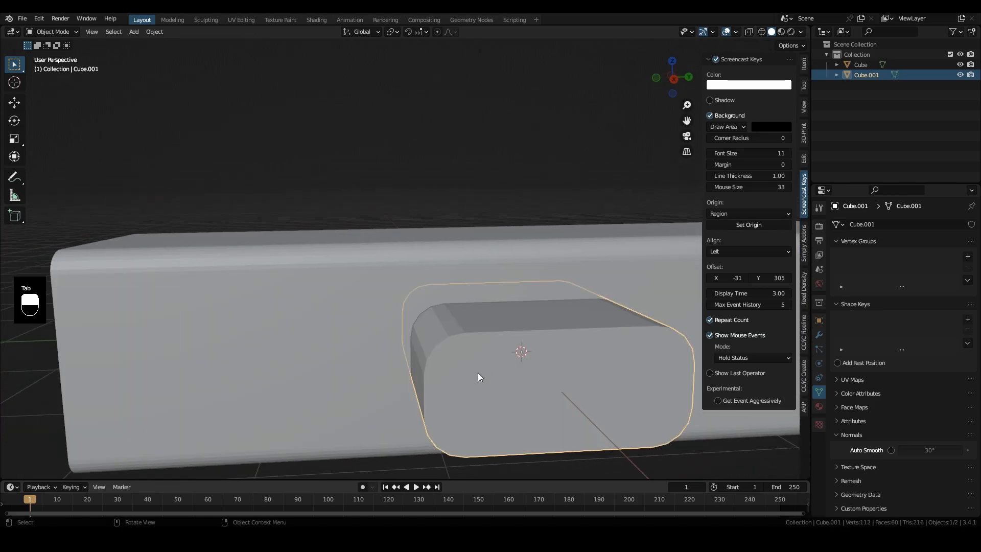
- Undo the last eleven edits to the box and its rounded block
{"action": "key", "text": "ctrl+z"}
{"action": "key", "text": "ctrl+z"}
{"action": "key", "text": "ctrl+z"}
{"action": "key", "text": "ctrl+z"}
{"action": "key", "text": "ctrl+z"}
{"action": "key", "text": "ctrl+z"}
{"action": "key", "text": "ctrl+z"}
{"action": "key", "text": "ctrl+z"}
{"action": "key", "text": "ctrl+z"}
{"action": "key", "text": "ctrl+z"}
{"action": "key", "text": "ctrl+z"}
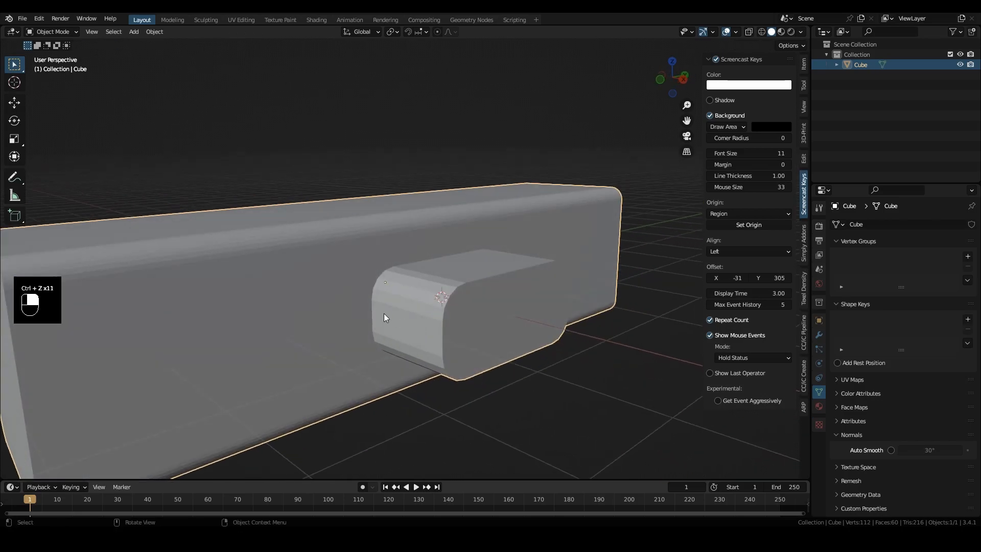
- Add a centred loop cut around the box's middle and bevel it about 1.29 m wide with one segment
{"action": "key", "text": "Tab"}
{"action": "middle_click_drag", "start_coordinate": [375, 326], "coordinate": [294, 315]}
{"action": "middle_click_drag", "start_coordinate": [292, 466], "coordinate": [362, 436], "text": "shift"}
{"action": "middle_click_drag", "start_coordinate": [336, 269], "coordinate": [359, 271]}
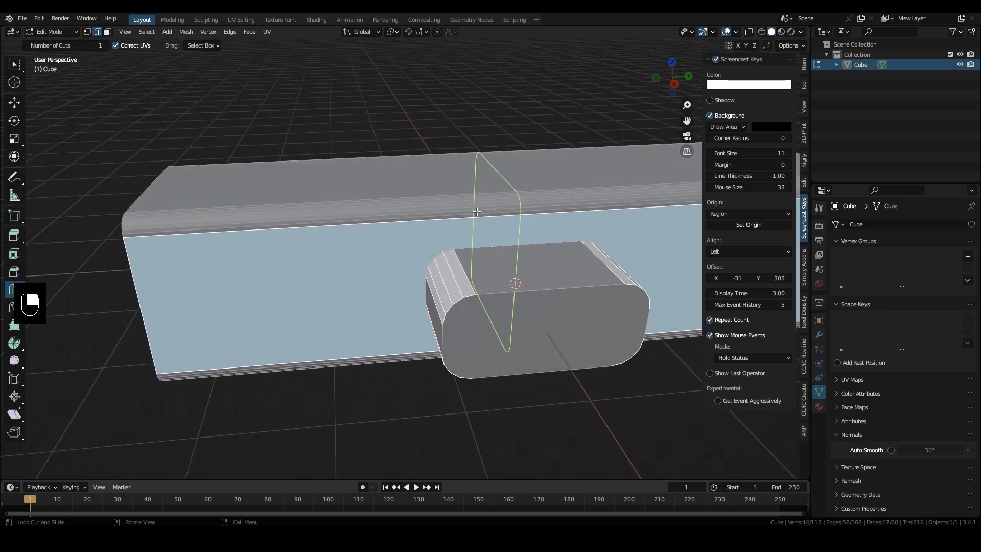
{"action": "left_click", "coordinate": [477, 212]}
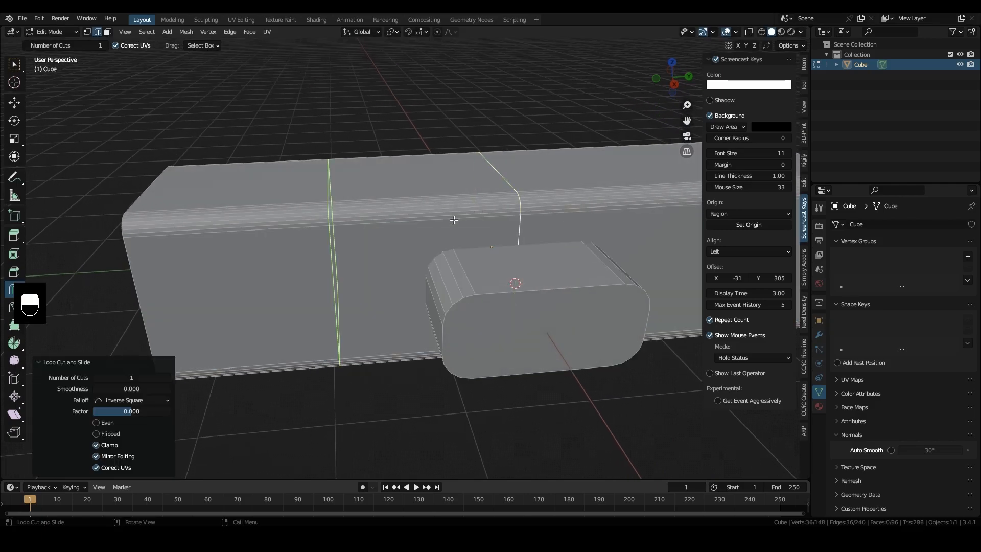
{"action": "left_click", "coordinate": [14, 103]}
{"action": "key", "text": "ctrl+b"}
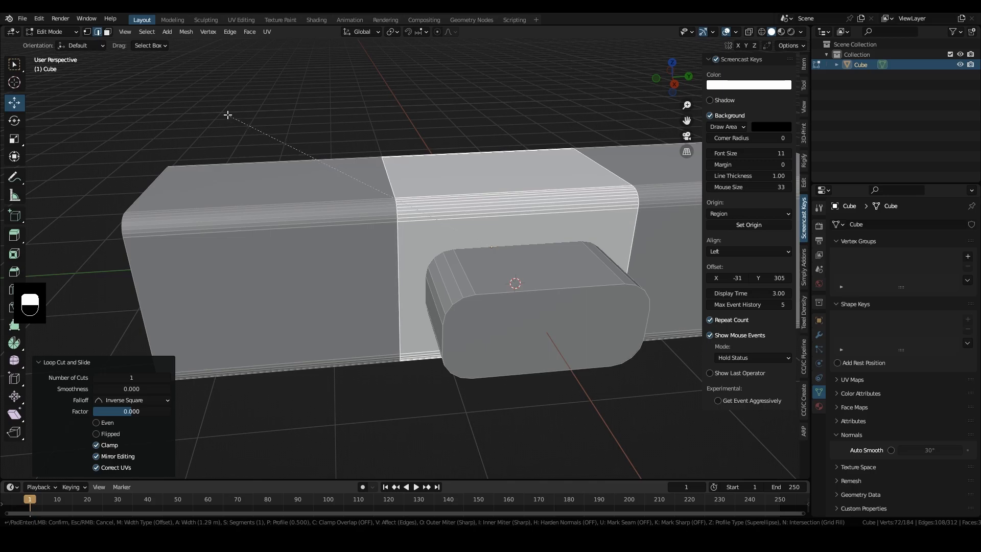
{"action": "left_click", "coordinate": [227, 115]}
- Select the faces at both ends of the long box and delete them to leave the ends open
{"action": "middle_click_drag", "start_coordinate": [256, 220], "coordinate": [585, 267]}
{"action": "mouse_move", "coordinate": [585, 266]}
{"action": "right_mouse_down"}
{"action": "mouse_move", "coordinate": [324, 276]}
{"action": "mouse_move", "coordinate": [591, 275]}
{"action": "right_mouse_up"}
{"action": "key", "text": "3"}
{"action": "middle_click_drag", "start_coordinate": [592, 275], "coordinate": [532, 344]}
{"action": "left_click", "coordinate": [341, 207]}
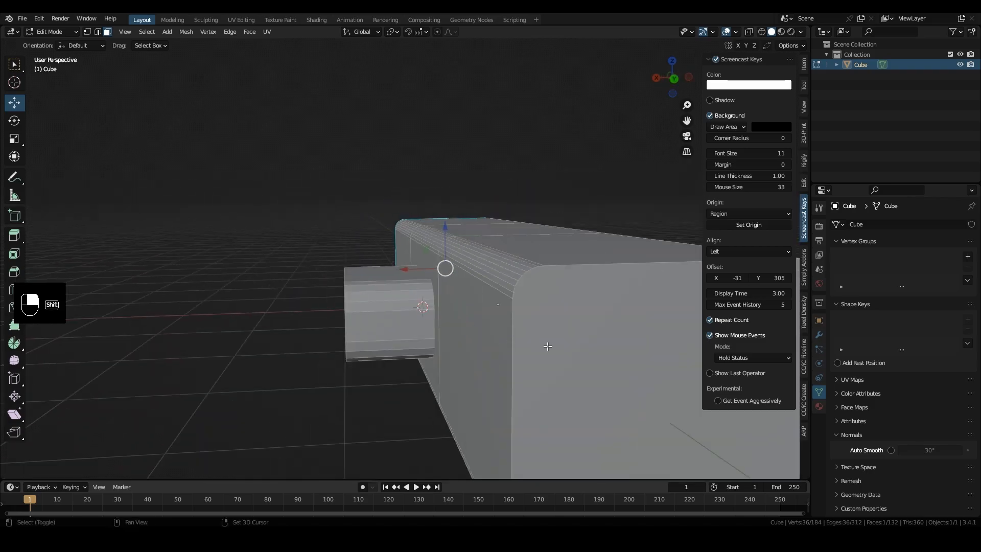
{"action": "left_click", "coordinate": [568, 342], "text": "shift"}
{"action": "right_click", "coordinate": [568, 342]}
{"action": "left_click", "coordinate": [530, 514]}
{"action": "middle_click_drag", "start_coordinate": [225, 289], "coordinate": [408, 362]}
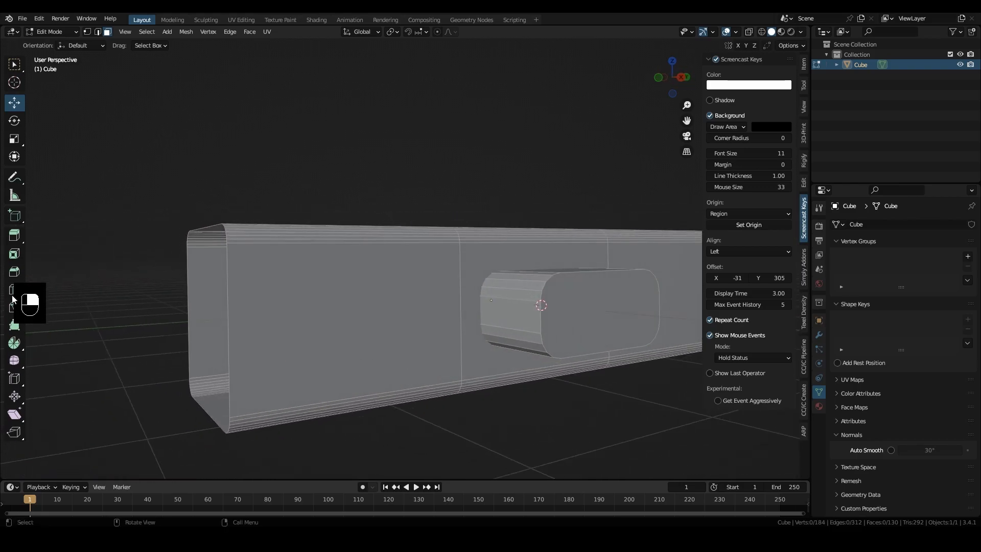
- Add lengthwise edge loops along the box's two opposite long sides and bevel them about 0.579 m wide with one segment
{"action": "left_click", "coordinate": [230, 327]}
{"action": "middle_click_drag", "start_coordinate": [192, 327], "coordinate": [278, 249]}
{"action": "left_click", "coordinate": [14, 102]}
{"action": "left_click", "coordinate": [470, 330], "text": "shift"}
{"action": "middle_click_drag", "start_coordinate": [470, 330], "coordinate": [569, 302]}
{"action": "left_click", "coordinate": [545, 294], "text": "alt+shift"}
{"action": "key", "text": "ctrl+b"}
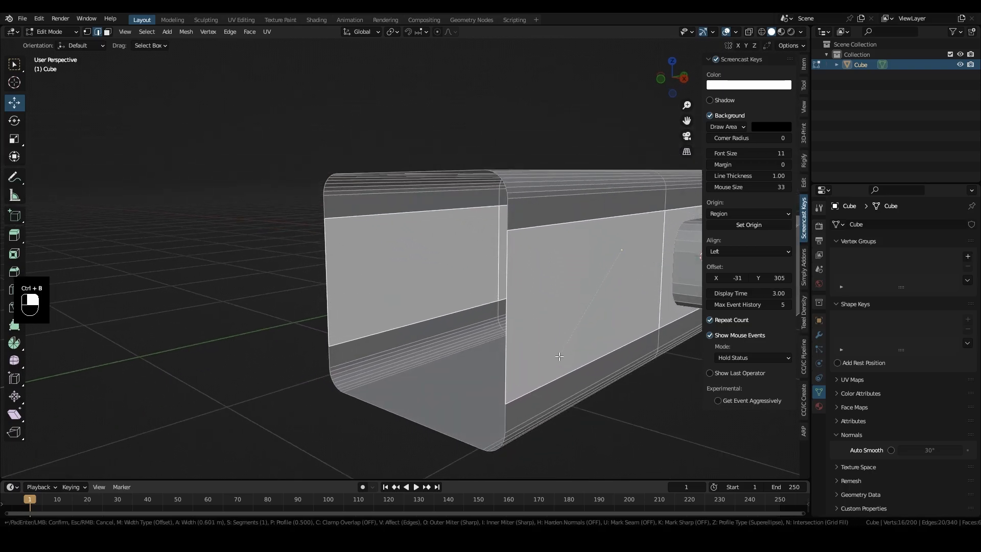
{"action": "left_click", "coordinate": [559, 356]}
- Select the whole rounded block and cut it out of the box with Intersect (Boolean)
{"action": "middle_click_drag", "start_coordinate": [559, 356], "coordinate": [416, 367]}
{"action": "scroll", "coordinate": [297, 360], "scroll_direction": "up", "scroll_amount": 3}
{"action": "middle_click_drag", "start_coordinate": [416, 367], "coordinate": [351, 401]}
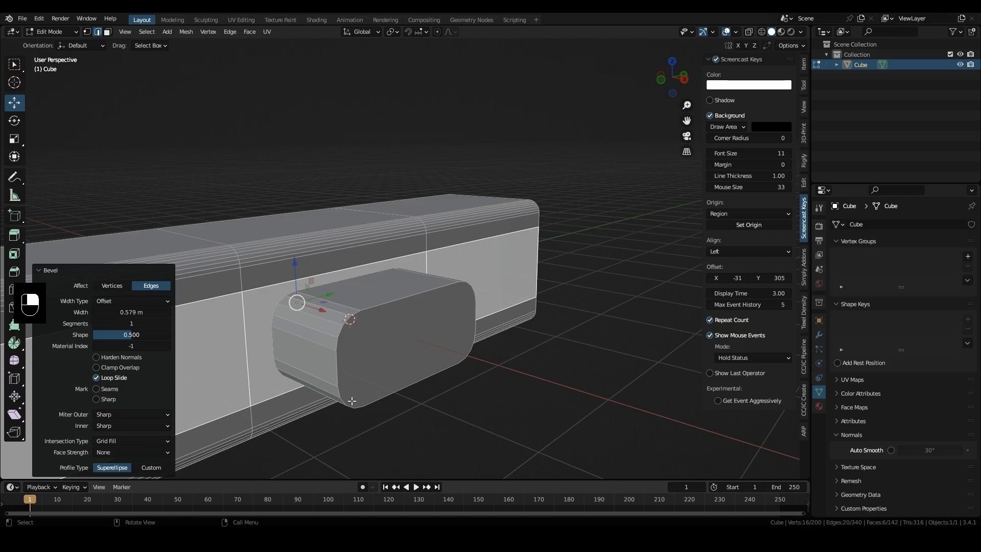
{"action": "middle_click_drag", "start_coordinate": [306, 393], "coordinate": [449, 346]}
{"action": "key", "text": "3"}
{"action": "left_click", "coordinate": [446, 346]}
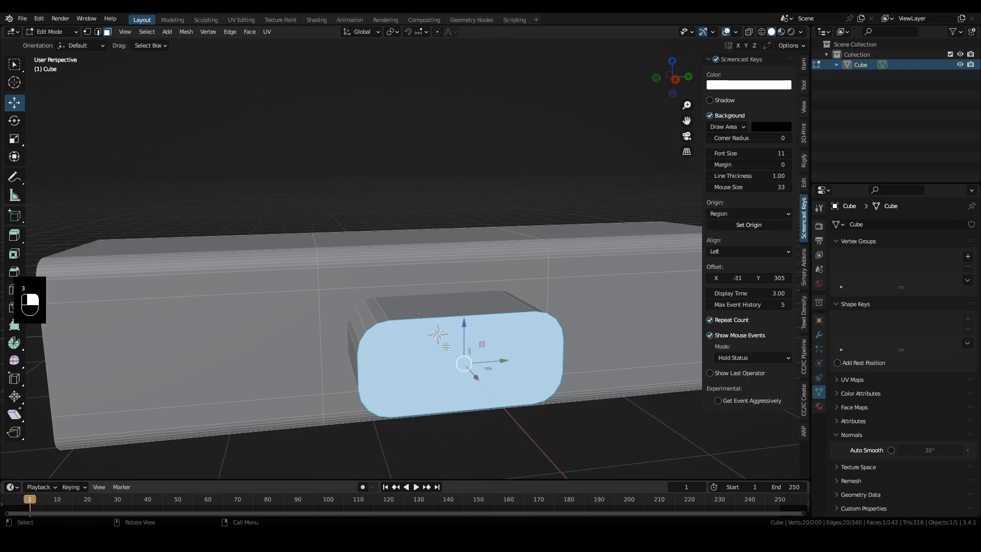
{"action": "key", "text": "l"}
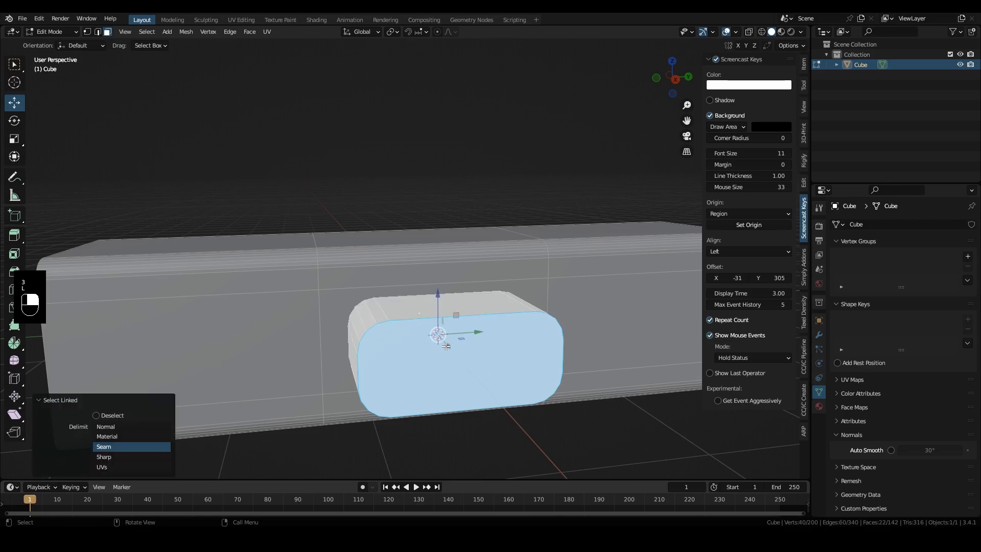
{"action": "mouse_move", "coordinate": [433, 346]}
{"action": "middle_mouse_down"}
{"action": "mouse_move", "coordinate": [577, 331]}
{"action": "mouse_move", "coordinate": [446, 342]}
{"action": "middle_mouse_up"}
{"action": "left_click", "coordinate": [245, 32]}
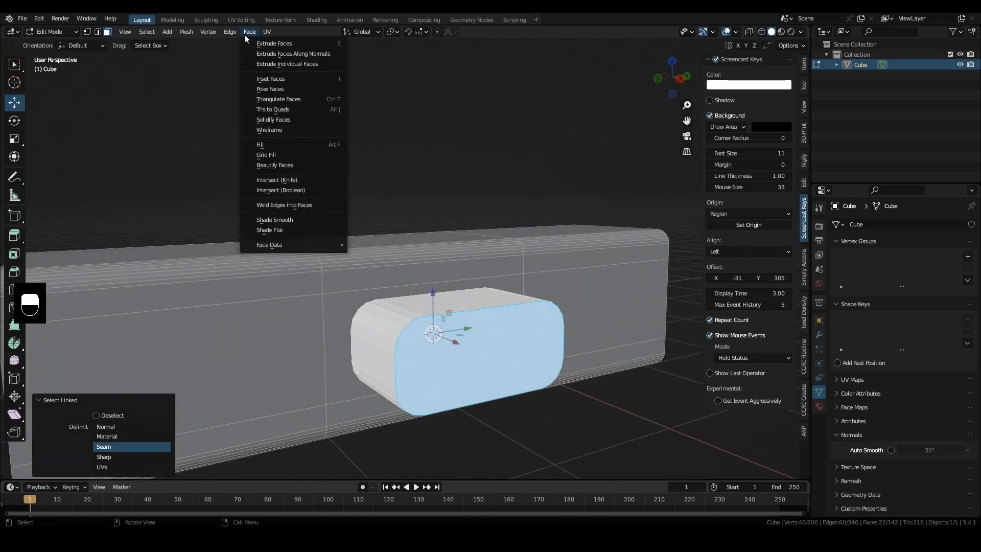
{"action": "left_click", "coordinate": [300, 189]}
- Merge the two close vertices at the opening's lower-left corner using At Last
{"action": "middle_click_drag", "start_coordinate": [332, 229], "coordinate": [381, 230], "text": "shift"}
{"action": "middle_click_drag", "start_coordinate": [381, 230], "coordinate": [480, 225]}
{"action": "middle_click_drag", "start_coordinate": [480, 225], "coordinate": [389, 250], "text": "shift"}
{"action": "scroll", "coordinate": [370, 271], "scroll_direction": "up", "scroll_amount": 3}
{"action": "middle_click_drag", "start_coordinate": [472, 301], "coordinate": [346, 280]}
{"action": "scroll", "coordinate": [347, 289], "scroll_direction": "down", "scroll_amount": 4}
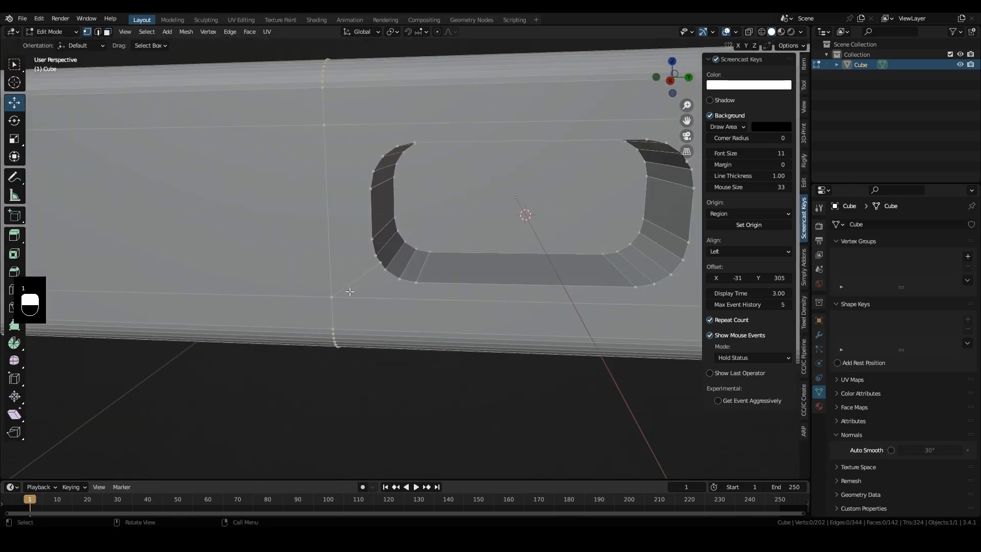
{"action": "scroll", "coordinate": [355, 294], "scroll_direction": "up", "scroll_amount": 5}
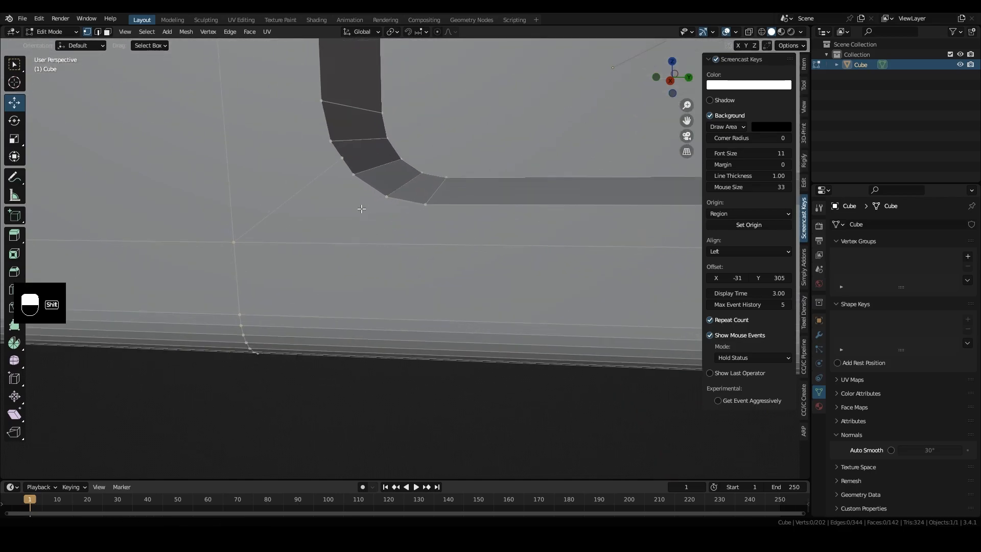
{"action": "left_click", "coordinate": [403, 264], "text": "shift"}
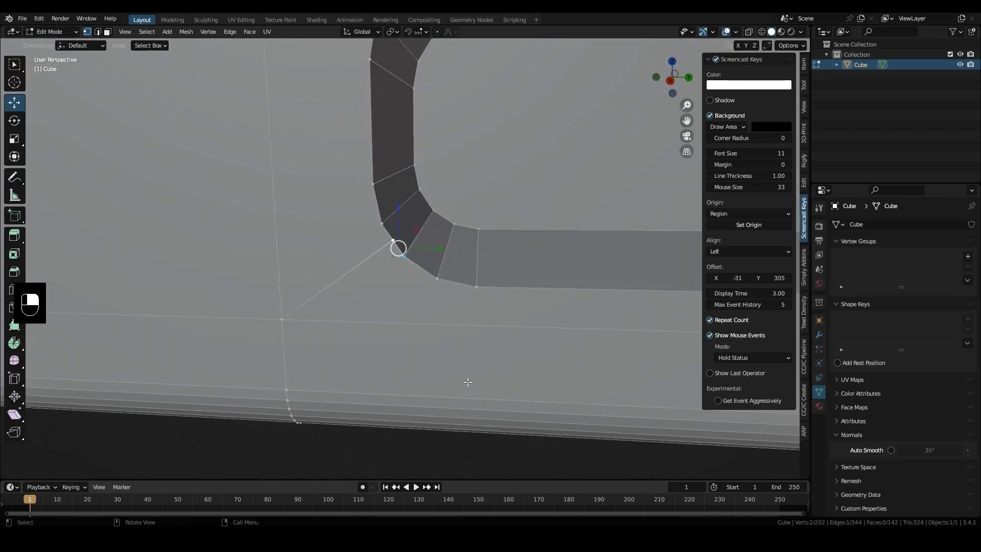
{"action": "key", "text": "m"}
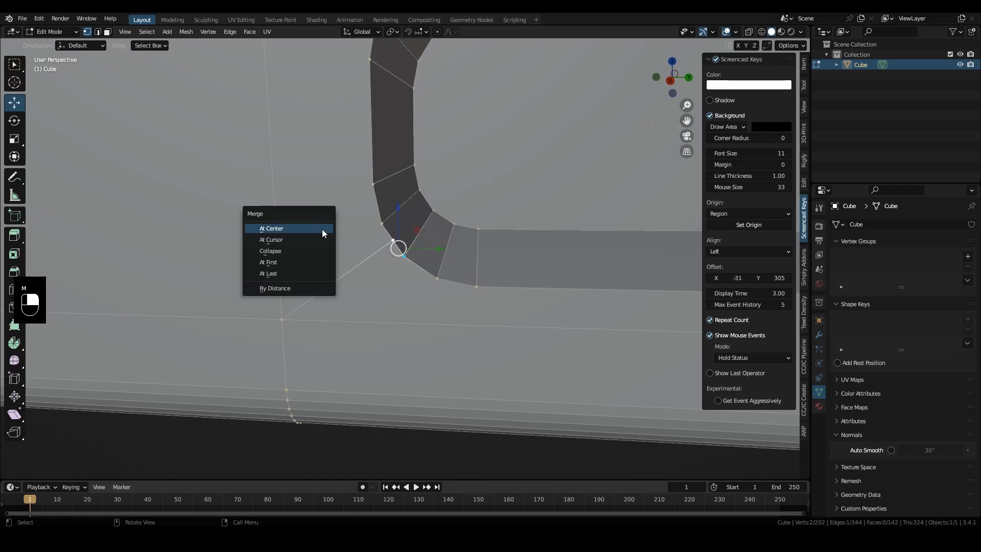
{"action": "left_click", "coordinate": [289, 277]}
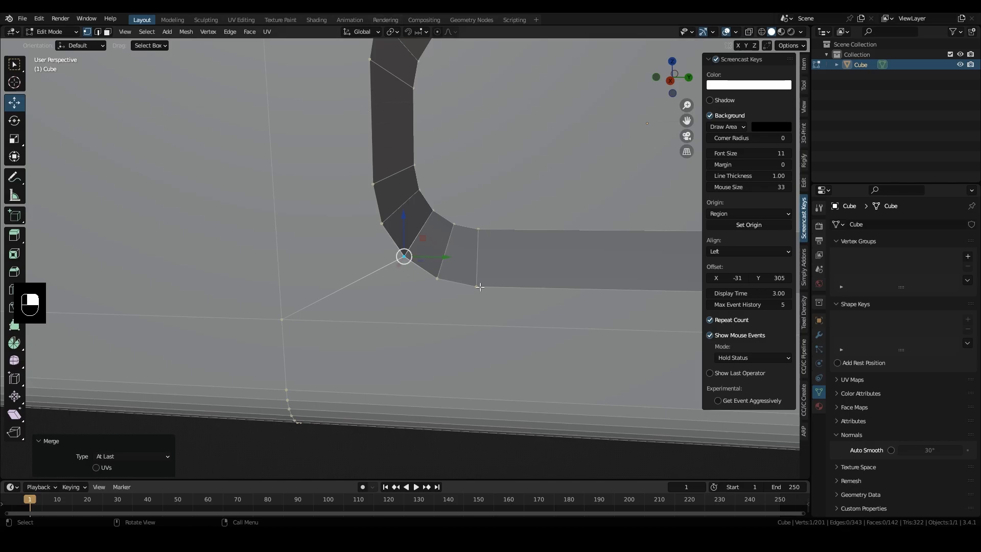
- Connect the opening's lower-right and upper-left rounded corners to the nearest grid vertices on the box face
{"action": "middle_click_drag", "start_coordinate": [430, 245], "coordinate": [365, 348], "text": "shift"}
{"action": "middle_click_drag", "start_coordinate": [365, 348], "coordinate": [348, 350]}
{"action": "middle_click_drag", "start_coordinate": [462, 354], "coordinate": [340, 290], "text": "shift"}
{"action": "scroll", "coordinate": [315, 301], "scroll_direction": "down", "scroll_amount": 2}
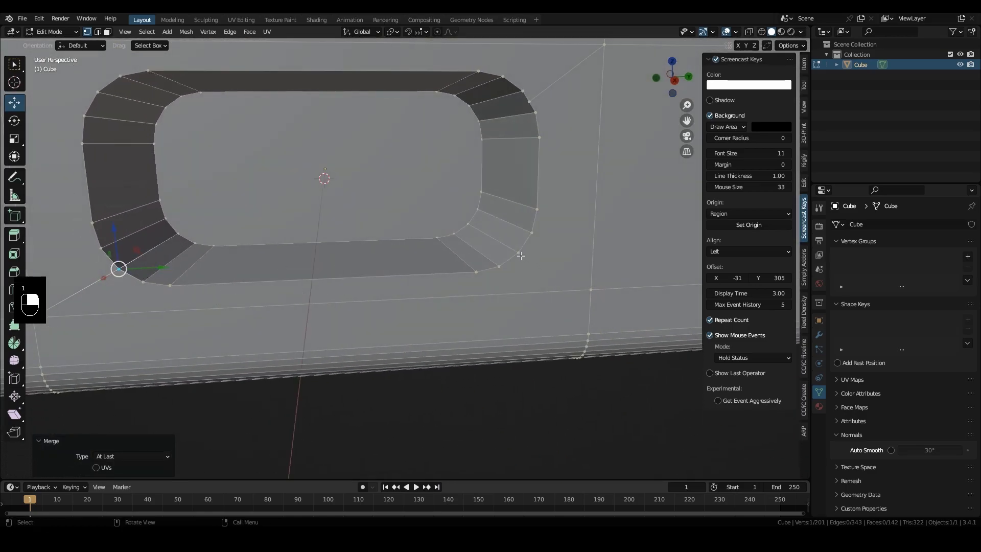
{"action": "left_click", "coordinate": [590, 289]}
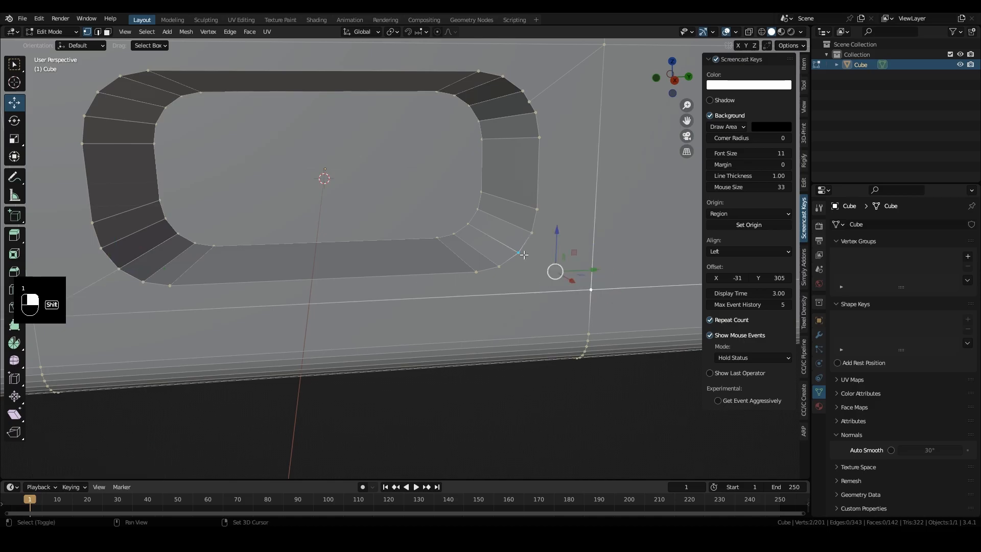
{"action": "middle_click_drag", "start_coordinate": [480, 262], "coordinate": [651, 362], "text": "shift"}
{"action": "middle_click_drag", "start_coordinate": [593, 309], "coordinate": [576, 309]}
{"action": "middle_click_drag", "start_coordinate": [327, 246], "coordinate": [437, 255], "text": "shift"}
{"action": "left_click", "coordinate": [304, 175]}
{"action": "left_click", "coordinate": [391, 227], "text": "shift"}
{"action": "key", "text": "j"}
- Add a centred loop cut across the box and connect its vertices above and below the opening through the middle
{"action": "middle_click_drag", "start_coordinate": [468, 302], "coordinate": [368, 306], "text": "shift"}
{"action": "scroll", "coordinate": [369, 307], "scroll_direction": "down", "scroll_amount": 4}
{"action": "middle_click_drag", "start_coordinate": [450, 320], "coordinate": [375, 305], "text": "shift"}
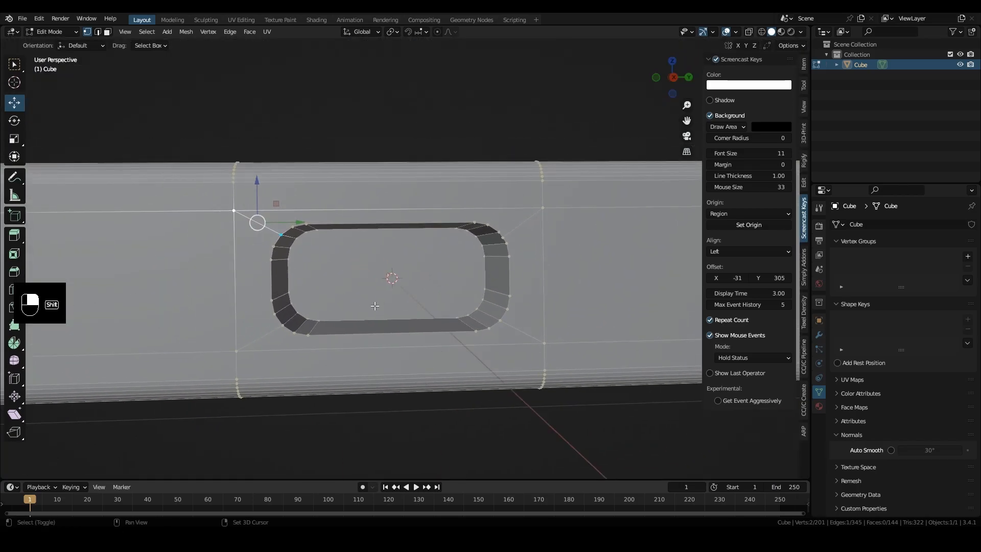
{"action": "left_click", "coordinate": [13, 292]}
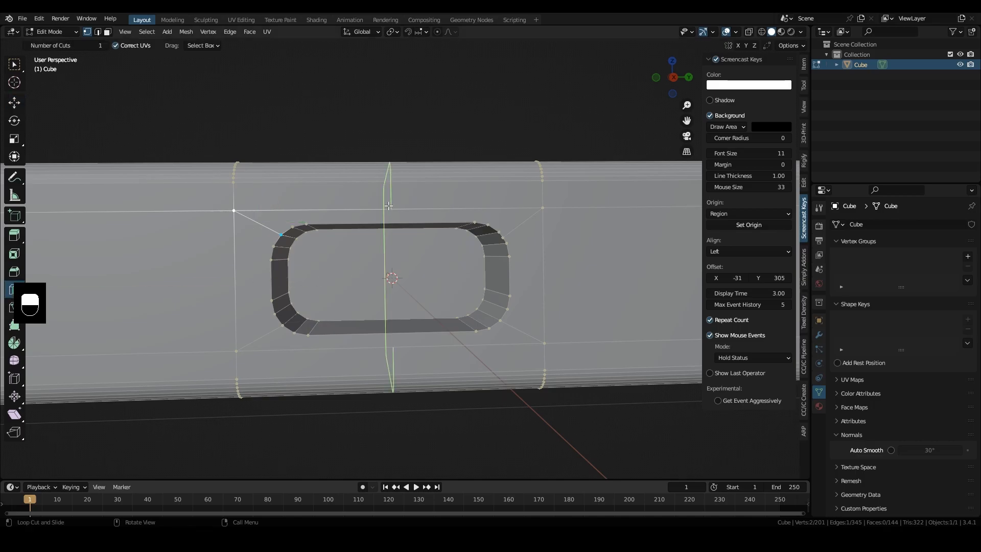
{"action": "left_click", "coordinate": [386, 197]}
{"action": "key", "text": "1"}
{"action": "middle_click_drag", "start_coordinate": [54, 114], "coordinate": [48, 103]}
{"action": "left_click", "coordinate": [14, 106]}
{"action": "scroll", "coordinate": [385, 213], "scroll_direction": "up", "scroll_amount": 3}
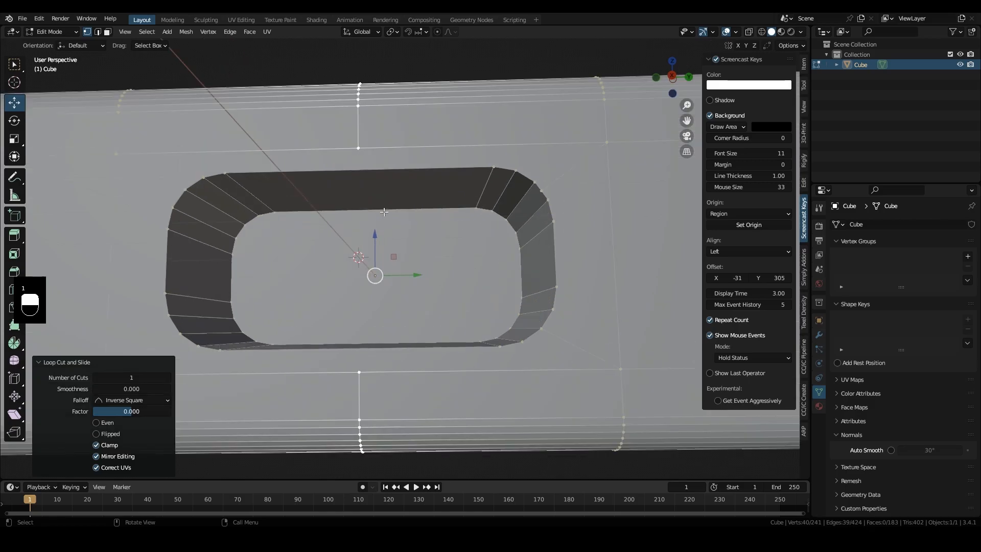
{"action": "left_click", "coordinate": [356, 147]}
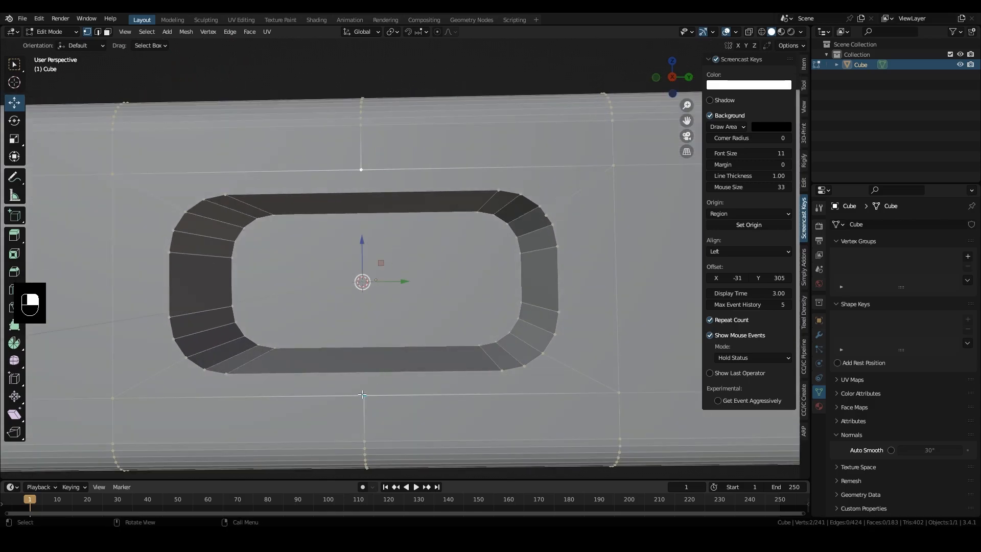
{"action": "key", "text": "j"}
- Select the box's central edge loop and flatten it by scaling to 0 along the Y axis
{"action": "middle_click_drag", "start_coordinate": [365, 286], "coordinate": [378, 306]}
{"action": "scroll", "coordinate": [368, 281], "scroll_direction": "down", "scroll_amount": 4}
{"action": "key", "text": "2"}
{"action": "left_click", "coordinate": [377, 216], "text": "alt"}
{"action": "middle_click_drag", "start_coordinate": [377, 216], "coordinate": [383, 215]}
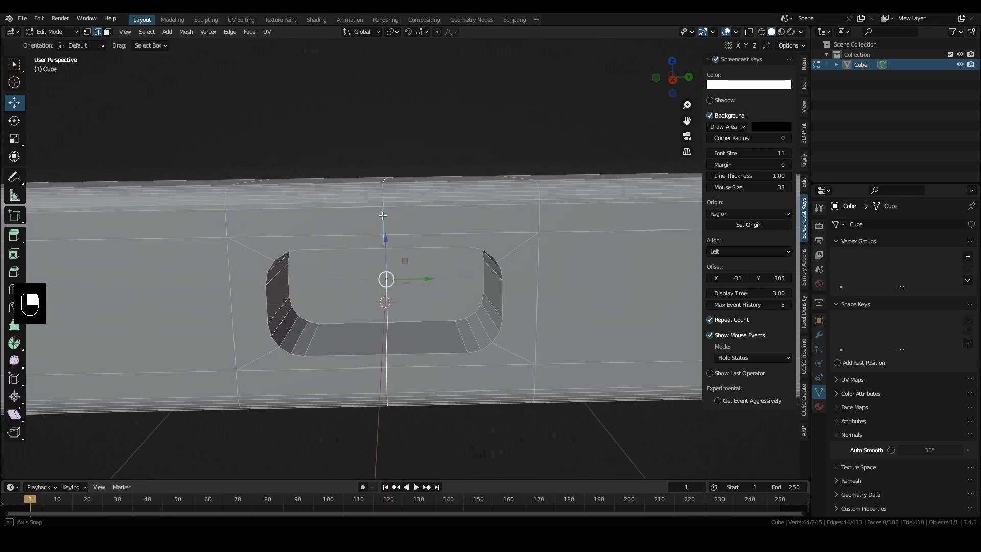
{"action": "key", "text": "s"}
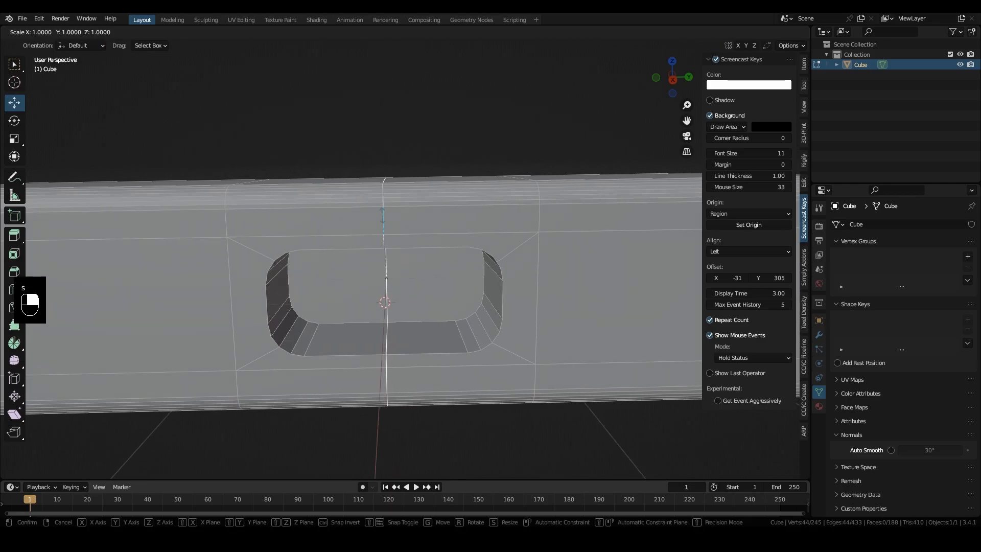
{"action": "key", "text": "y"}
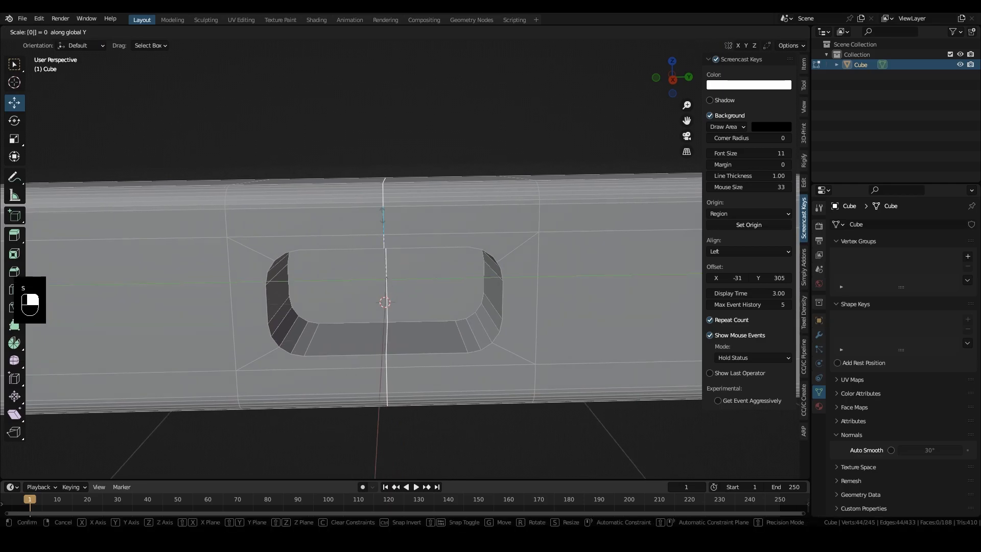
{"action": "left_click", "coordinate": [383, 215]}
- With X-ray enabled, select all faces on the right half of the box and delete them
{"action": "middle_click_drag", "start_coordinate": [466, 329], "coordinate": [437, 311]}
{"action": "key", "text": "3"}
{"action": "scroll", "coordinate": [480, 324], "scroll_direction": "down", "scroll_amount": 4}
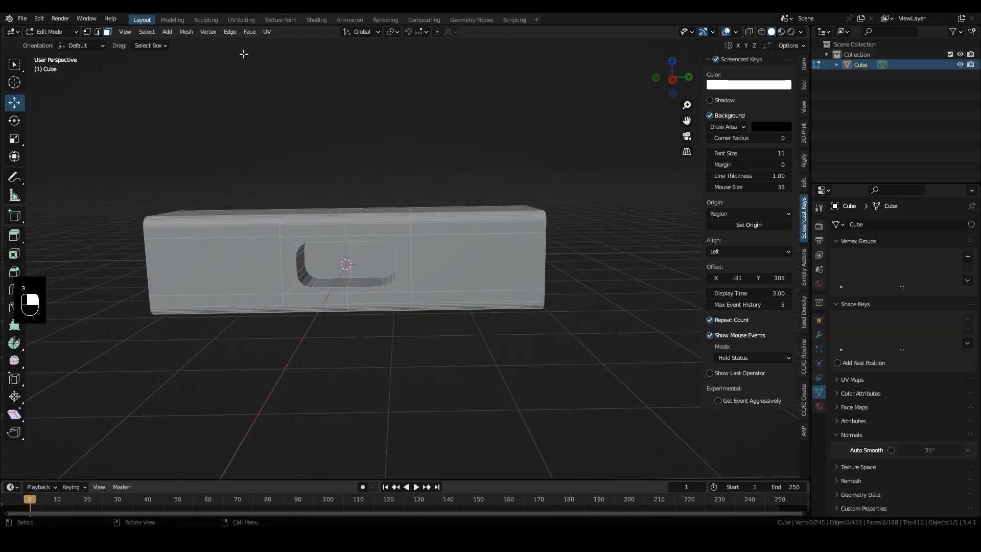
{"action": "left_click", "coordinate": [749, 31]}
{"action": "left_click_drag", "start_coordinate": [609, 120], "coordinate": [356, 402]}
{"action": "right_click", "coordinate": [394, 236]}
{"action": "left_click", "coordinate": [373, 442]}
- Select the open edge loop at the cut middle of the half box and snap the 3D cursor to it
{"action": "scroll", "coordinate": [357, 320], "scroll_direction": "up", "scroll_amount": 5}
{"action": "middle_click_drag", "start_coordinate": [317, 312], "coordinate": [376, 214], "text": "shift"}
{"action": "key", "text": "2"}
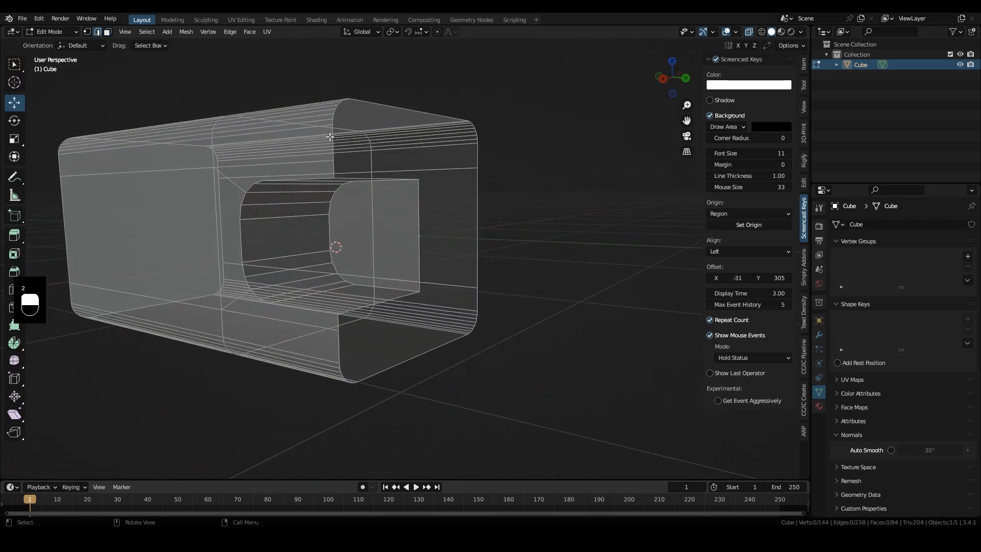
{"action": "middle_click_drag", "start_coordinate": [329, 136], "coordinate": [380, 179]}
{"action": "left_click", "coordinate": [361, 156], "text": "alt"}
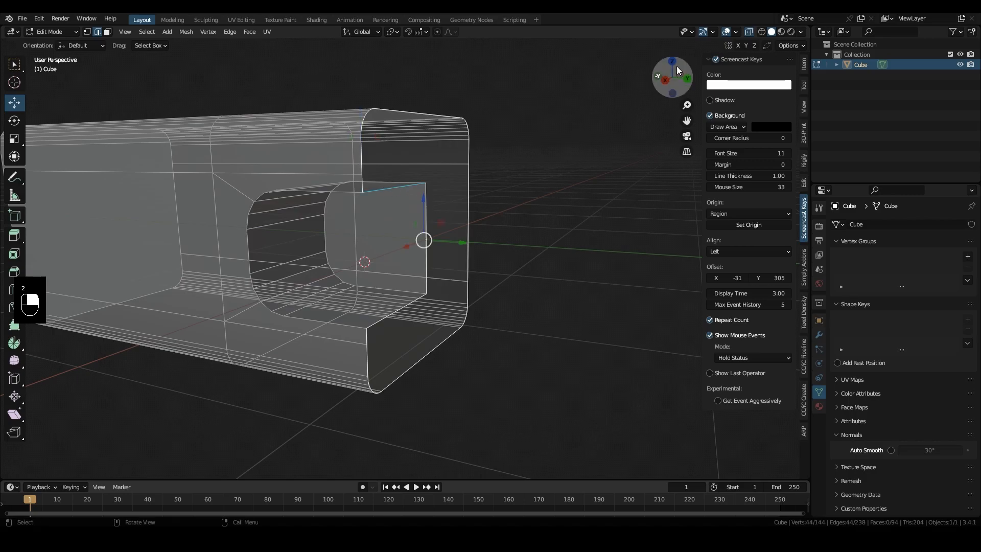
{"action": "left_click", "coordinate": [748, 33]}
{"action": "middle_click_drag", "start_coordinate": [291, 279], "coordinate": [352, 315]}
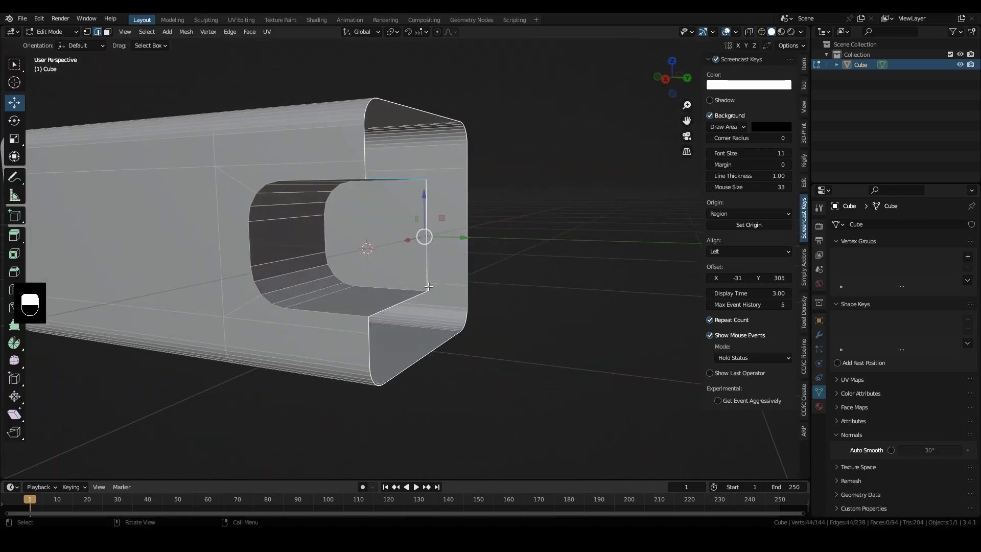
{"action": "key", "text": "shift"}
{"action": "key", "text": "shift+s"}
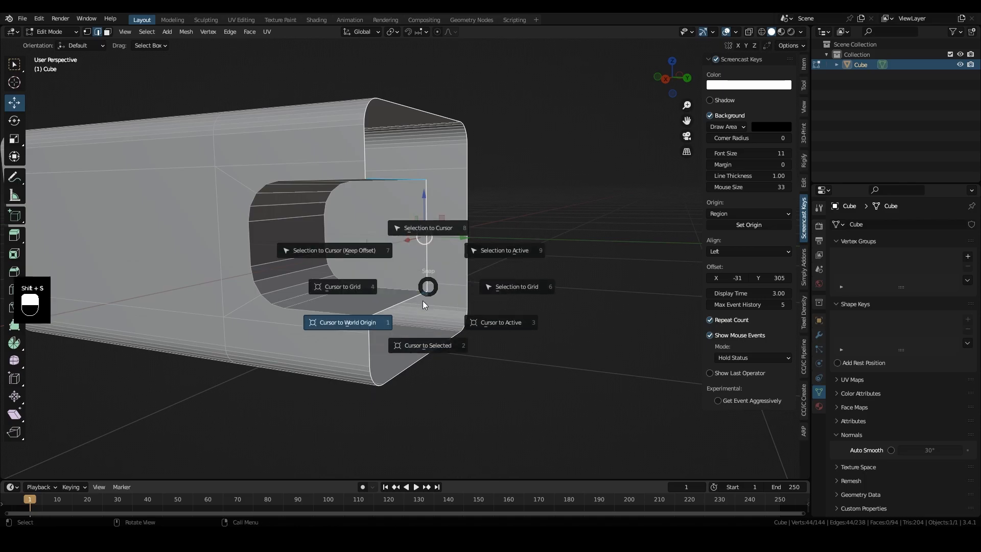
{"action": "left_click", "coordinate": [428, 346]}
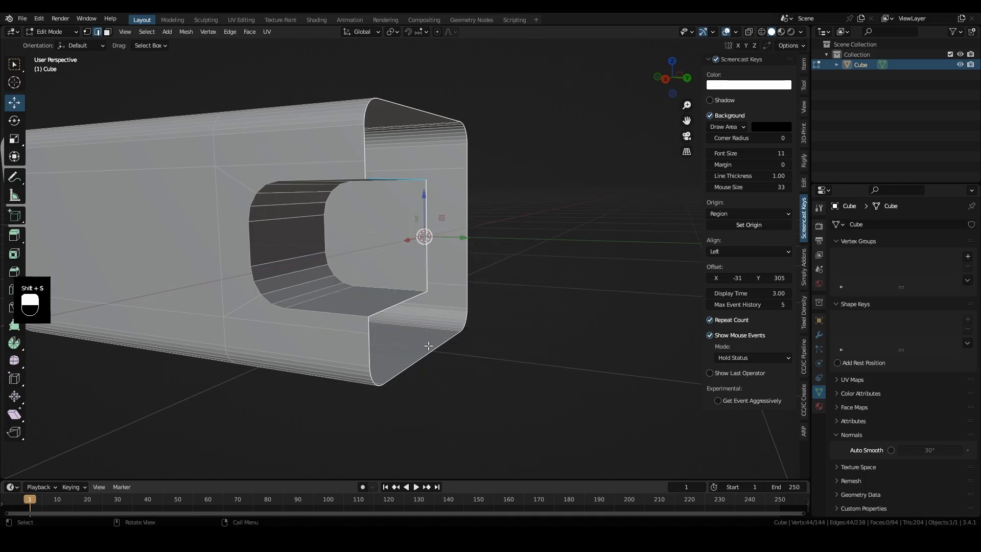
- Switch to Object Mode and set the half box's origin to the 3D cursor
{"action": "middle_click_drag", "start_coordinate": [428, 346], "coordinate": [445, 349]}
{"action": "key", "text": "Tab"}
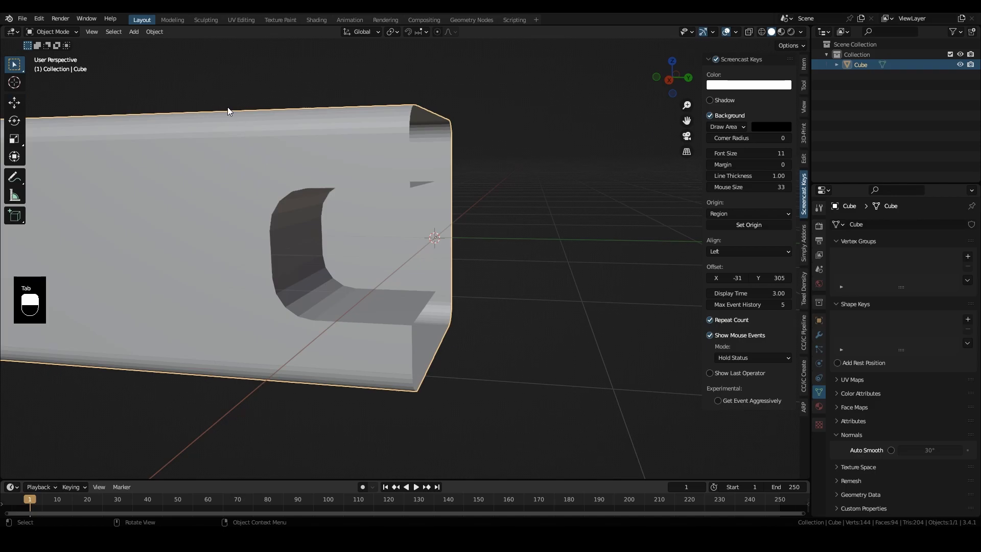
{"action": "left_click", "coordinate": [155, 32]}
{"action": "mouse_move", "coordinate": [167, 54]}
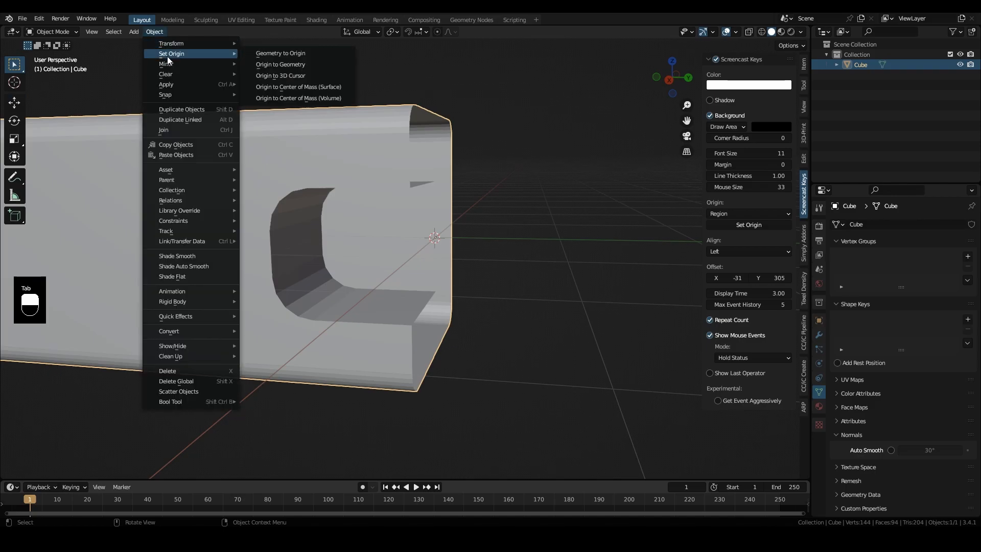
{"action": "left_click", "coordinate": [309, 77]}
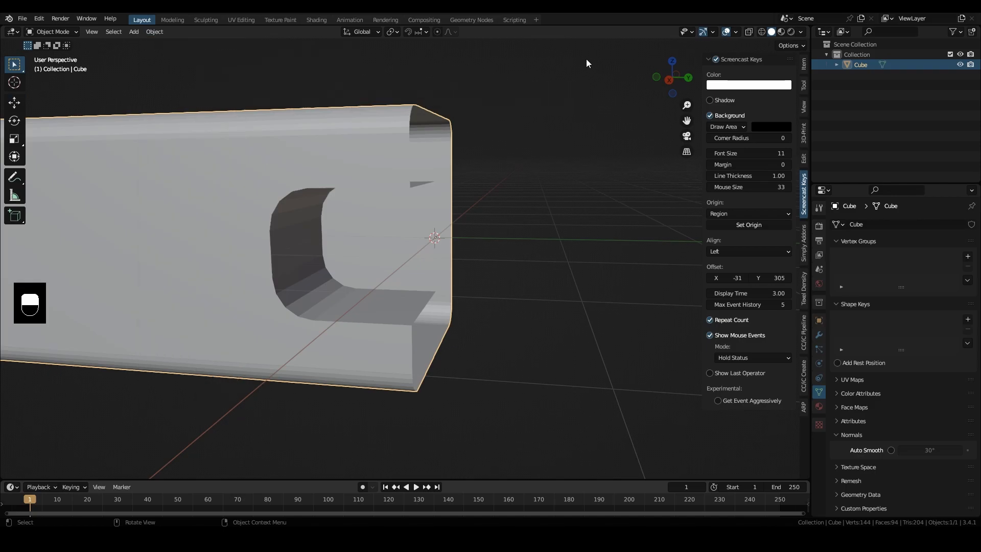
{"action": "left_click", "coordinate": [156, 32]}
{"action": "mouse_move", "coordinate": [180, 56]}
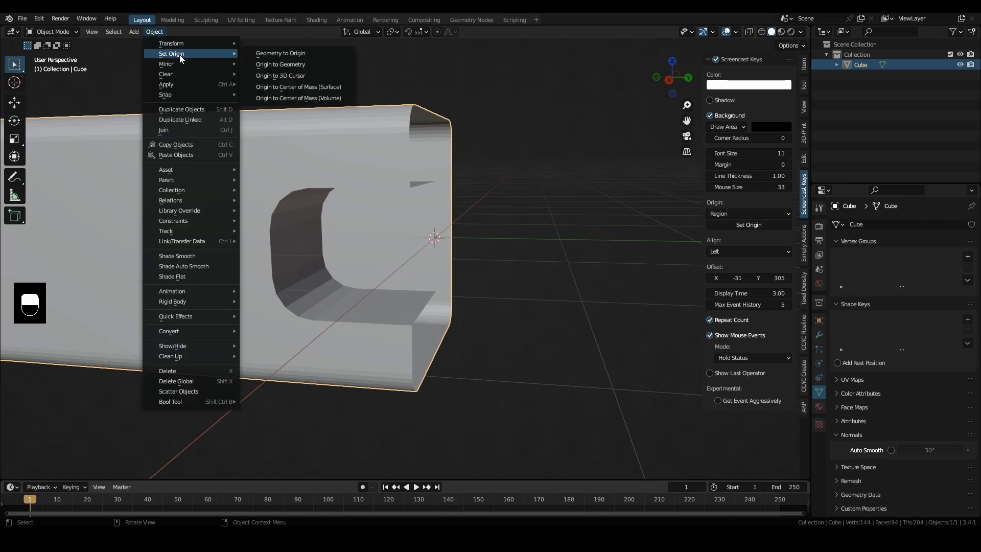
{"action": "left_click", "coordinate": [283, 77]}
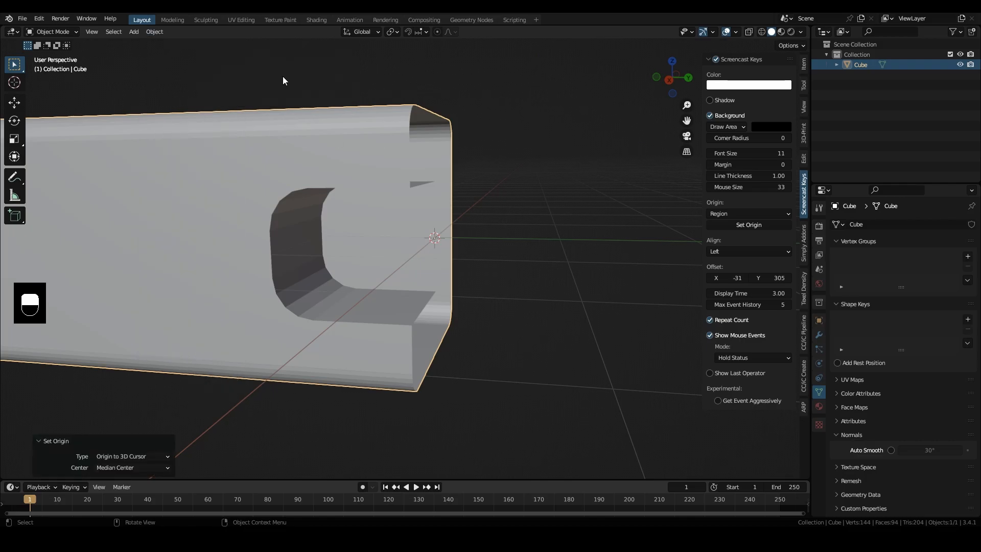
- Add a Mirror modifier to the half box, mirroring on Y instead of X with Clipping enabled
{"action": "middle_click_drag", "start_coordinate": [510, 223], "coordinate": [395, 192]}
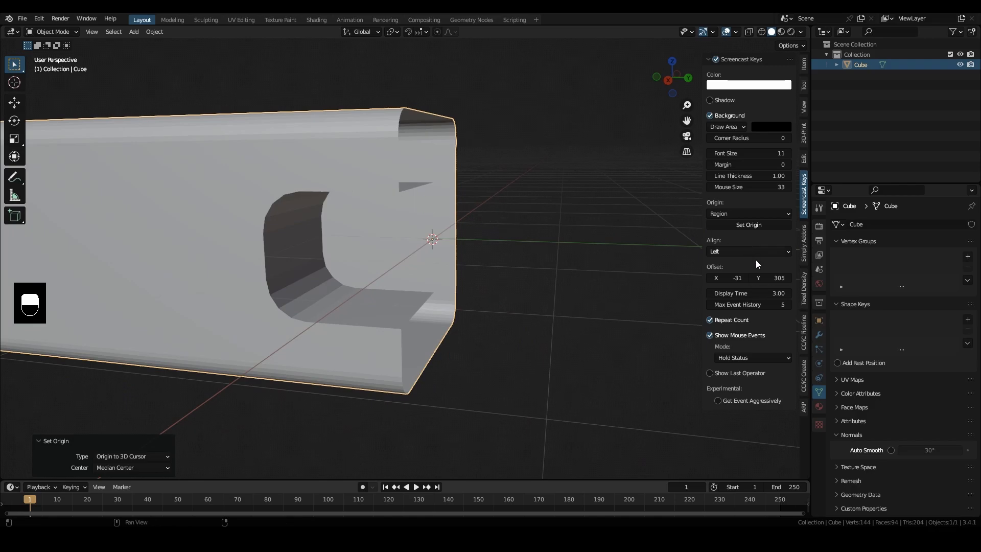
{"action": "left_click", "coordinate": [819, 335]}
{"action": "left_click", "coordinate": [859, 226]}
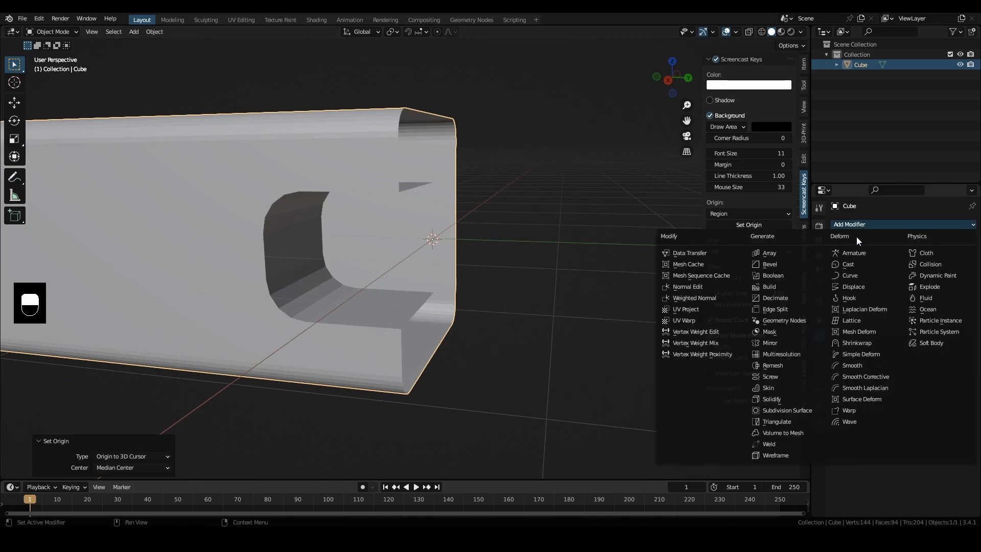
{"action": "left_click", "coordinate": [779, 342]}
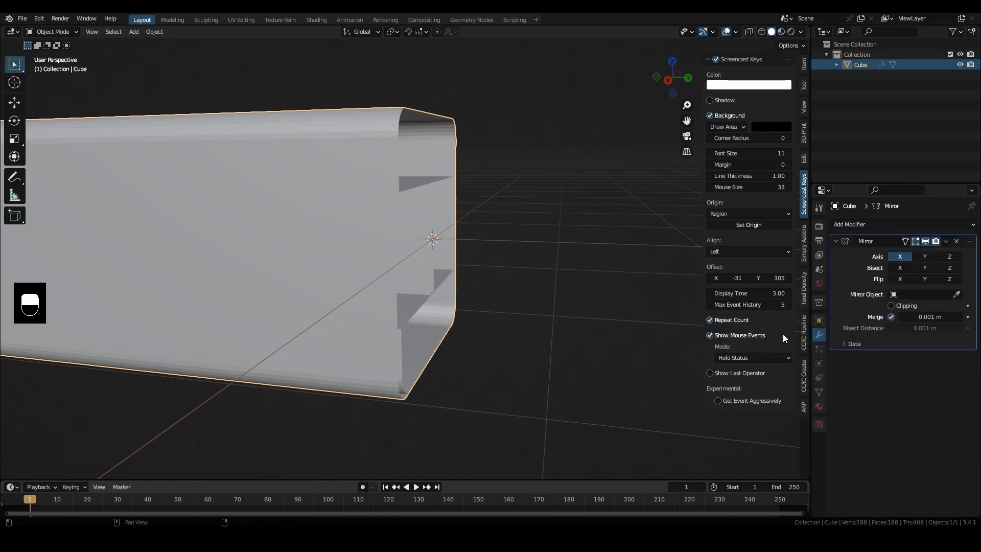
{"action": "left_click", "coordinate": [924, 255]}
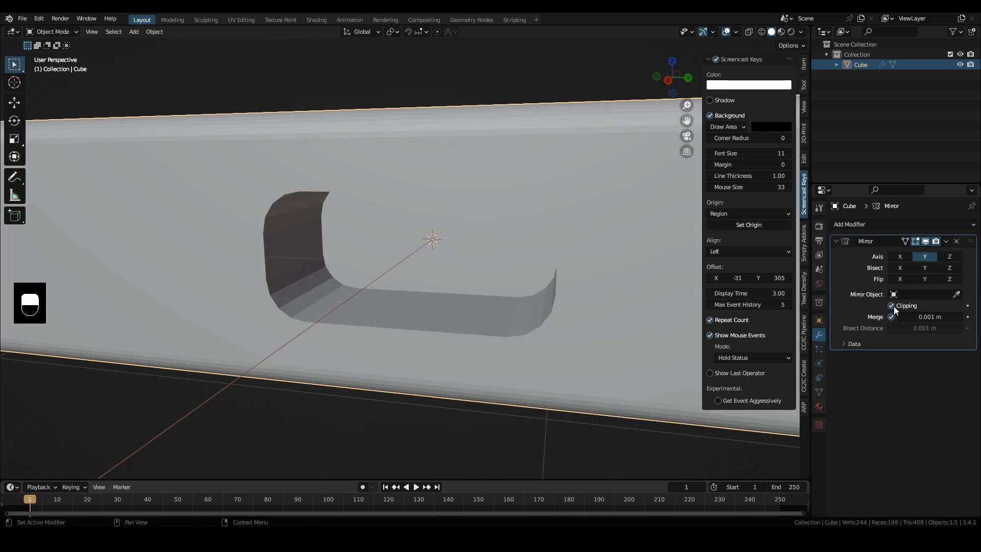
- Edit the mirrored half box's mesh and turn on snapping with Vertex as the target for the Loop Cut tool
{"action": "middle_click_drag", "start_coordinate": [562, 286], "coordinate": [342, 160]}
{"action": "middle_click_drag", "start_coordinate": [374, 372], "coordinate": [356, 219]}
{"action": "key", "text": "Tab"}
{"action": "middle_click_drag", "start_coordinate": [319, 285], "coordinate": [230, 263]}
{"action": "scroll", "coordinate": [395, 328], "scroll_direction": "up", "scroll_amount": 3}
{"action": "left_click", "coordinate": [10, 291]}
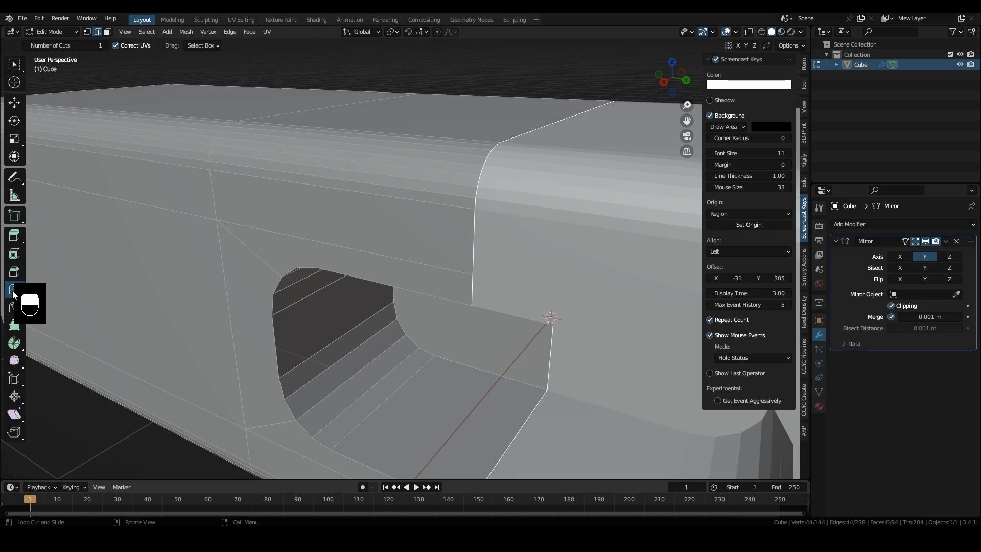
{"action": "middle_click_drag", "start_coordinate": [270, 252], "coordinate": [358, 248], "text": "shift"}
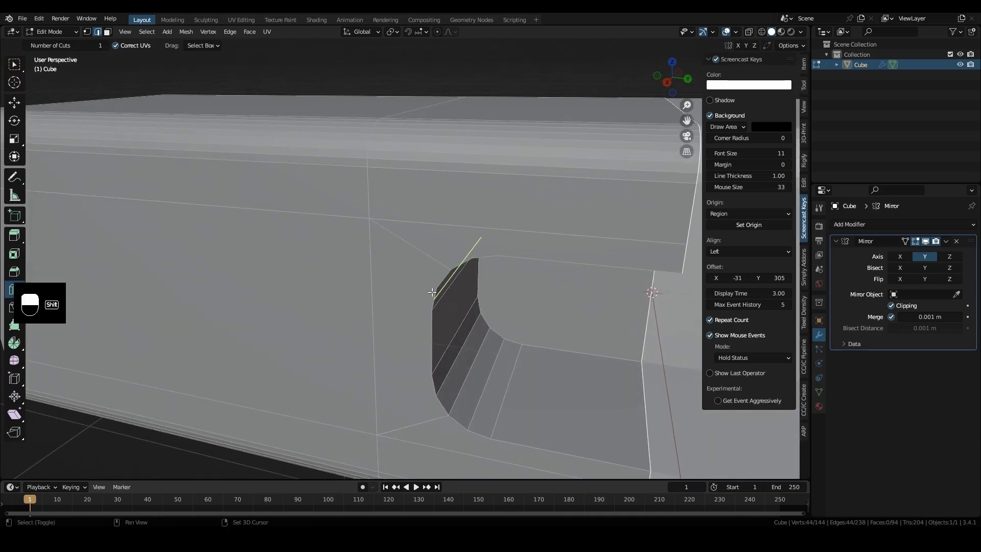
{"action": "middle_click_drag", "start_coordinate": [476, 240], "coordinate": [458, 243], "text": "shift"}
{"action": "left_click", "coordinate": [405, 34]}
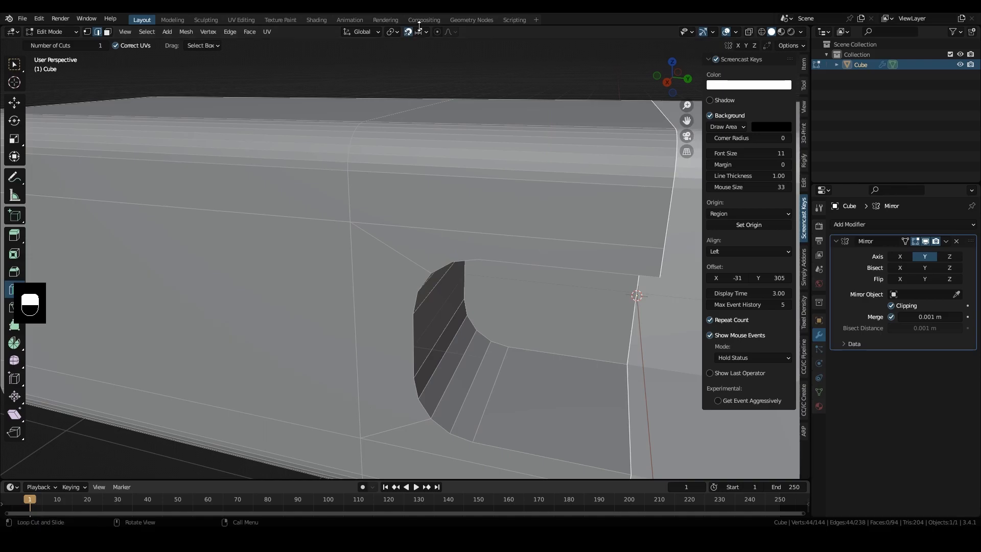
{"action": "left_click", "coordinate": [419, 32]}
{"action": "left_click", "coordinate": [406, 73]}
- Add a vertical loop cut snapped to the vertex where the cut-out's straight top edge meets the rounded corner, keeping vertex snapping on
{"action": "middle_click_drag", "start_coordinate": [560, 177], "coordinate": [469, 148], "text": "shift"}
{"action": "scroll", "coordinate": [409, 165], "scroll_direction": "up", "scroll_amount": 2}
{"action": "middle_click_drag", "start_coordinate": [368, 46], "coordinate": [466, 250], "text": "shift"}
{"action": "middle_click_drag", "start_coordinate": [451, 225], "coordinate": [461, 258], "text": "shift"}
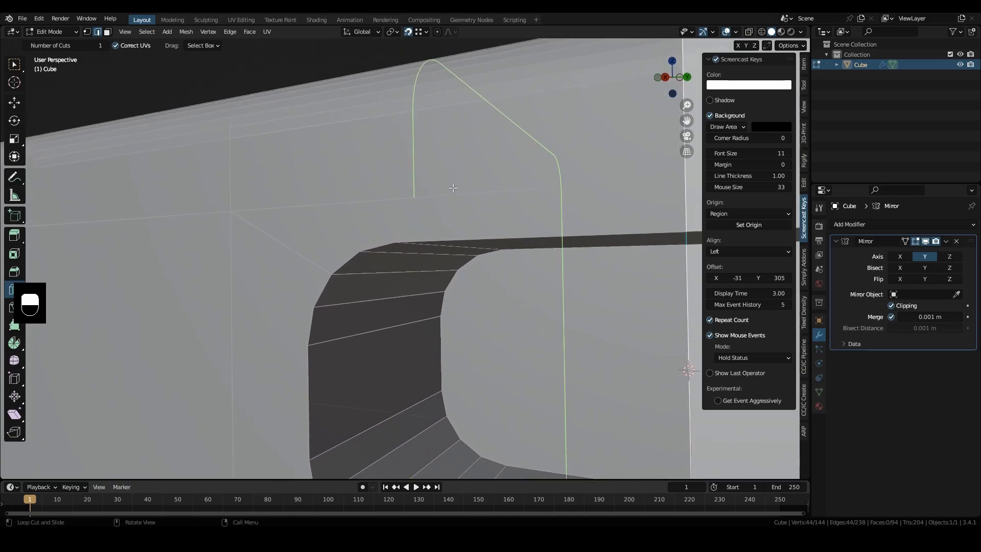
{"action": "middle_click_drag", "start_coordinate": [448, 218], "coordinate": [460, 204]}
{"action": "middle_click_drag", "start_coordinate": [478, 162], "coordinate": [467, 157]}
{"action": "left_click_drag", "start_coordinate": [468, 154], "coordinate": [449, 150]}
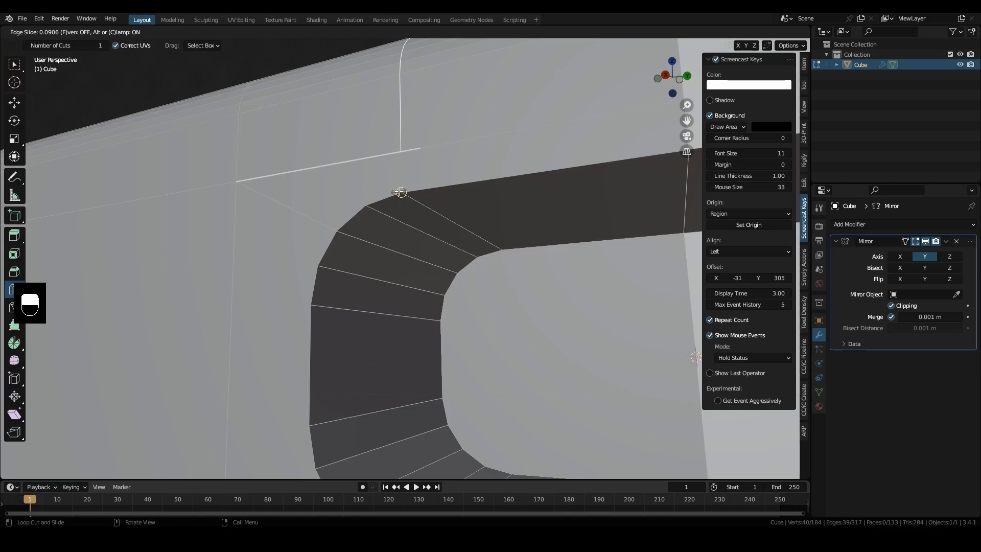
{"action": "left_click_drag", "start_coordinate": [401, 192], "coordinate": [402, 193]}
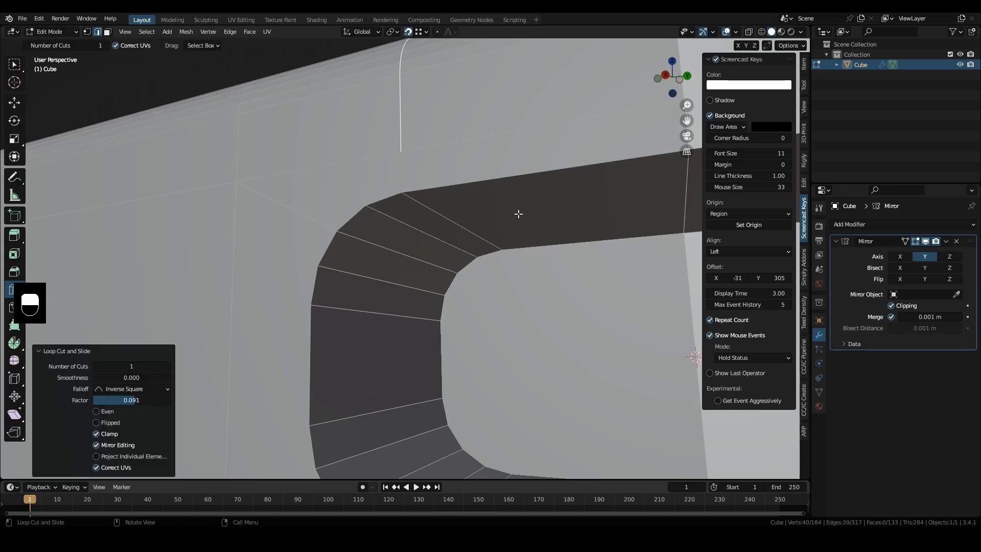
{"action": "left_click", "coordinate": [423, 33]}
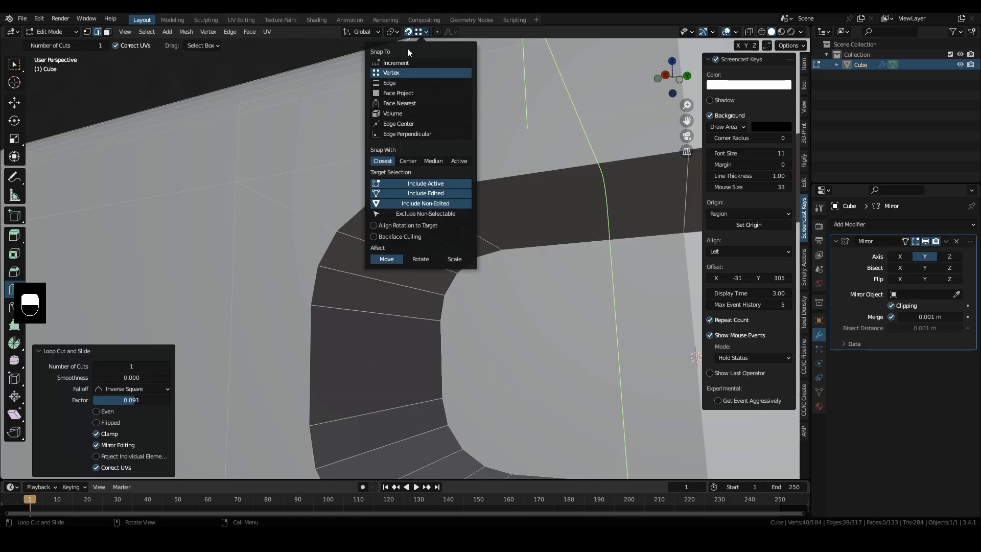
{"action": "left_click", "coordinate": [407, 32]}
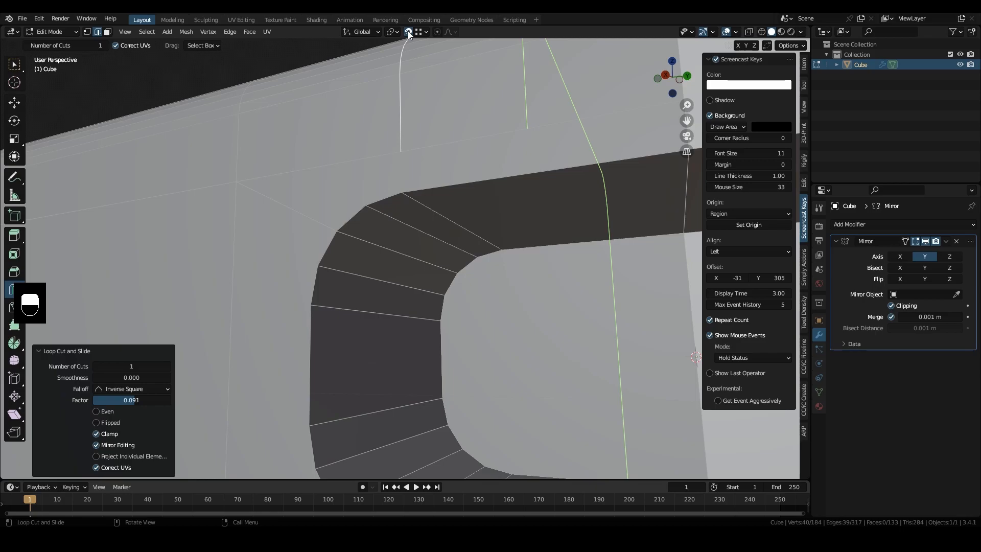
{"action": "left_click", "coordinate": [408, 32]}
- Connect the new loop's vertex above the opening to the cut-out's top corner vertex with an edge
{"action": "scroll", "coordinate": [387, 128], "scroll_direction": "down", "scroll_amount": 4}
{"action": "middle_click_drag", "start_coordinate": [385, 205], "coordinate": [413, 249]}
{"action": "scroll", "coordinate": [409, 245], "scroll_direction": "up", "scroll_amount": 3}
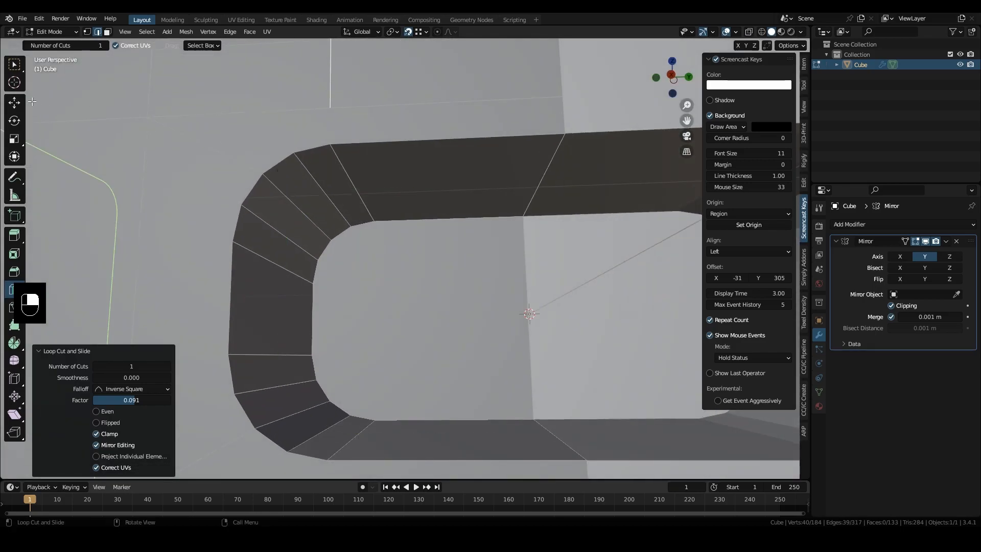
{"action": "left_click", "coordinate": [9, 105]}
{"action": "middle_click_drag", "start_coordinate": [397, 132], "coordinate": [350, 137]}
{"action": "left_click", "coordinate": [344, 144]}
{"action": "left_click", "coordinate": [351, 175], "text": "shift"}
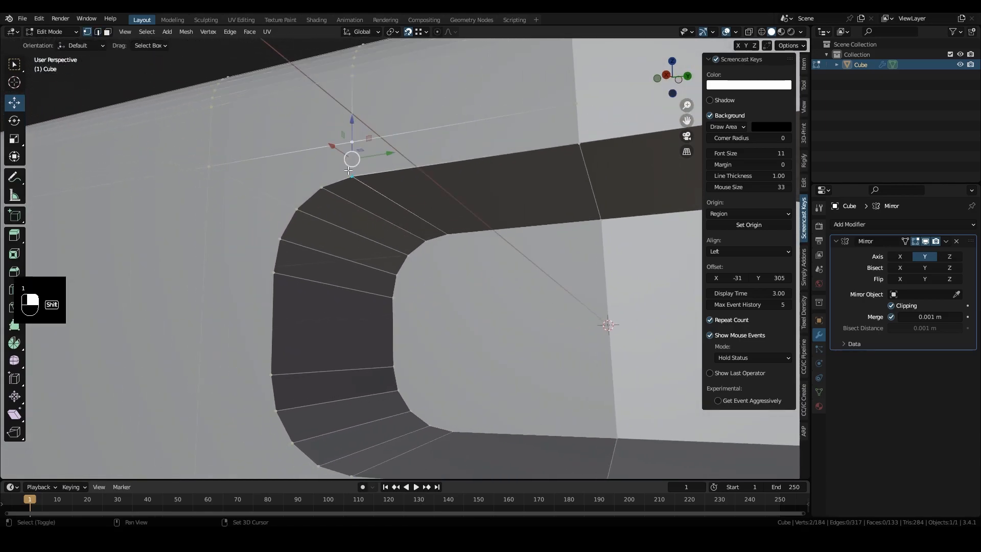
{"action": "key", "text": "j"}
- Connect the loop's vertex below the opening to the matching vertex on the cut-out's bottom edge
{"action": "scroll", "coordinate": [389, 176], "scroll_direction": "down", "scroll_amount": 3}
{"action": "middle_click_drag", "start_coordinate": [413, 180], "coordinate": [406, 166], "text": "shift"}
{"action": "scroll", "coordinate": [406, 205], "scroll_direction": "up", "scroll_amount": 3}
{"action": "mouse_move", "coordinate": [405, 241]}
{"action": "middle_mouse_down"}
{"action": "mouse_move", "coordinate": [401, 265]}
{"action": "mouse_move", "coordinate": [398, 245]}
{"action": "middle_mouse_up"}
{"action": "left_click", "coordinate": [378, 325], "text": "shift"}
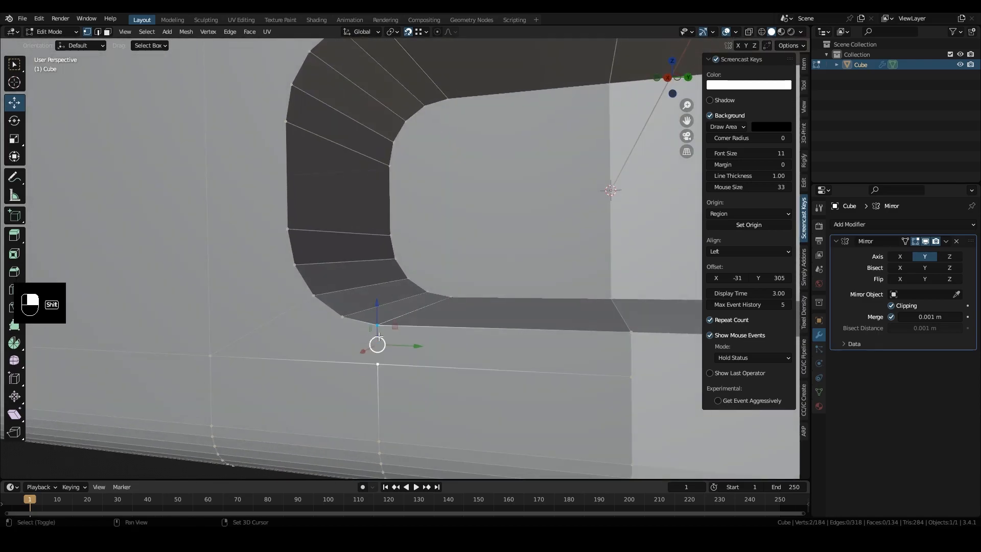
{"action": "middle_click_drag", "start_coordinate": [425, 343], "coordinate": [475, 315]}
{"action": "middle_click_drag", "start_coordinate": [475, 315], "coordinate": [440, 292]}
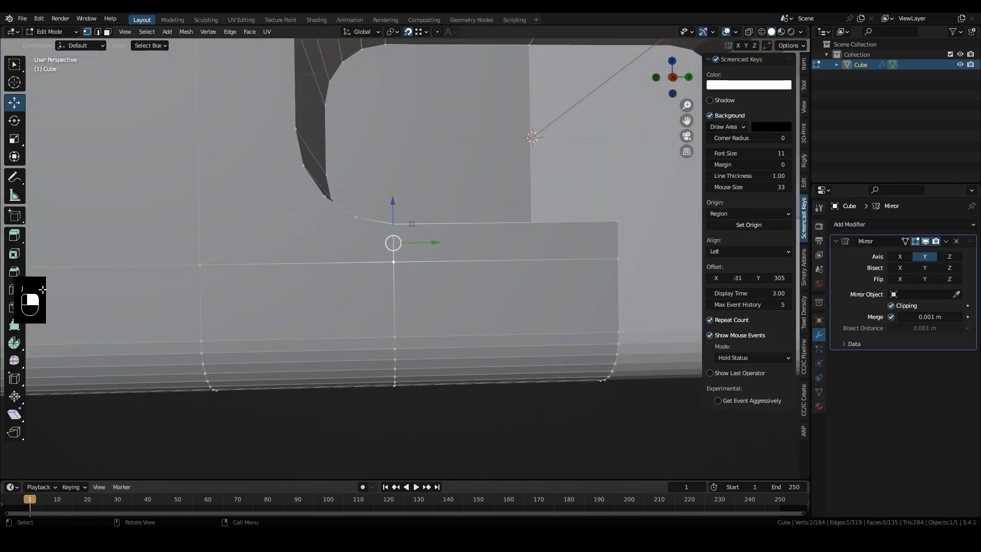
- Add a second vertical loop cut snapped to the next rounded-corner vertex and connect it to the cut-out above and below
{"action": "left_click", "coordinate": [11, 294]}
{"action": "left_click_drag", "start_coordinate": [304, 273], "coordinate": [356, 216]}
{"action": "left_click", "coordinate": [14, 104]}
{"action": "left_click", "coordinate": [353, 264]}
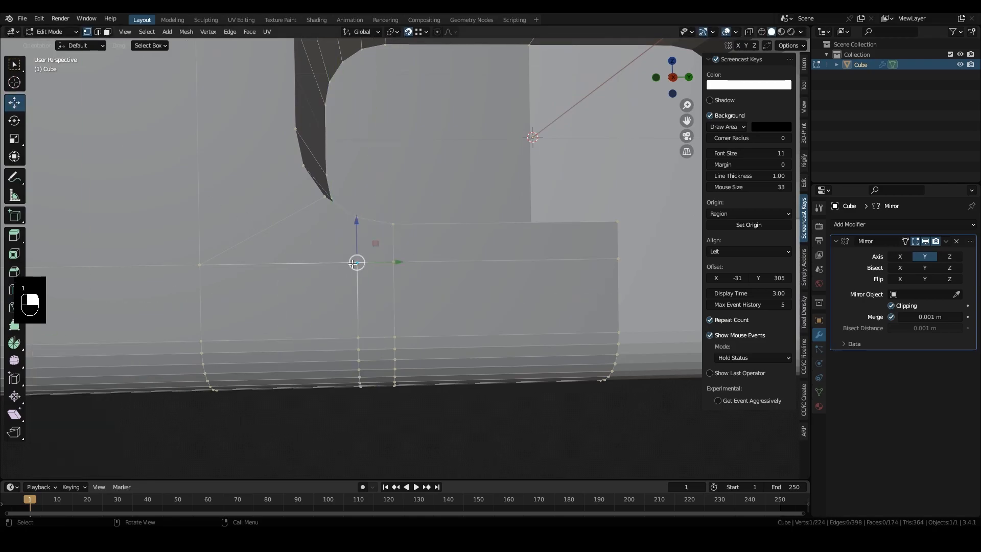
{"action": "middle_click_drag", "start_coordinate": [357, 155], "coordinate": [410, 203], "text": "shift"}
{"action": "left_click", "coordinate": [366, 164]}
{"action": "left_click", "coordinate": [365, 206], "text": "shift"}
{"action": "key", "text": "j"}
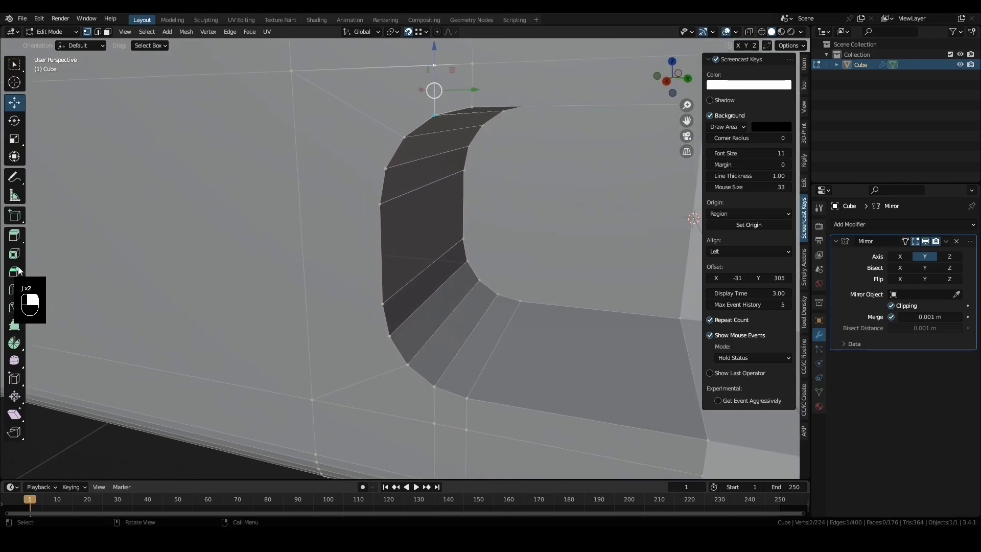
- Add four horizontal loop cuts beside the opening, snapped to the side vertices of the cut-out's upper and lower rounded corners
{"action": "left_click", "coordinate": [14, 289]}
{"action": "left_click_drag", "start_coordinate": [300, 246], "coordinate": [388, 335]}
{"action": "left_click_drag", "start_coordinate": [289, 175], "coordinate": [390, 168]}
{"action": "left_click_drag", "start_coordinate": [296, 256], "coordinate": [303, 294]}
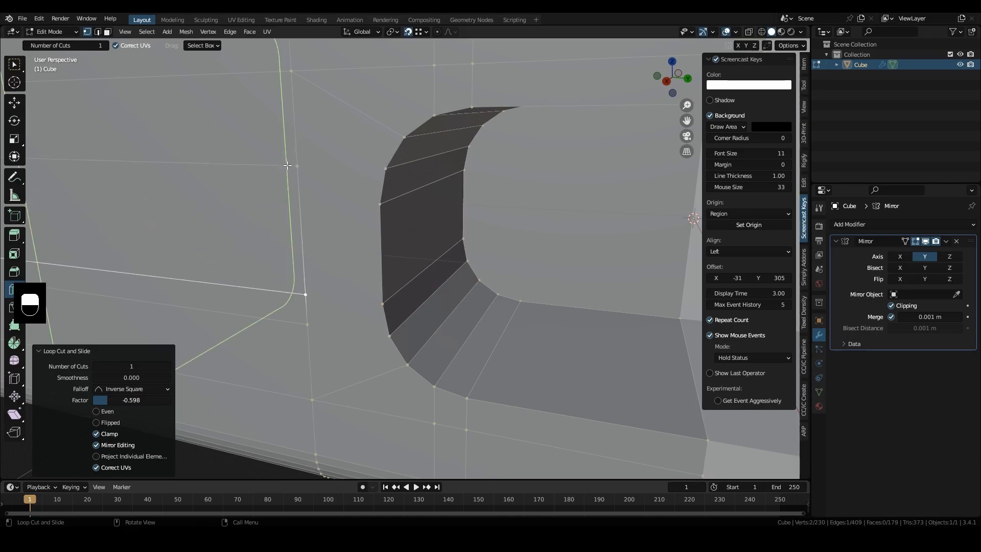
{"action": "middle_click_drag", "start_coordinate": [296, 169], "coordinate": [327, 173]}
{"action": "left_click_drag", "start_coordinate": [327, 174], "coordinate": [417, 186]}
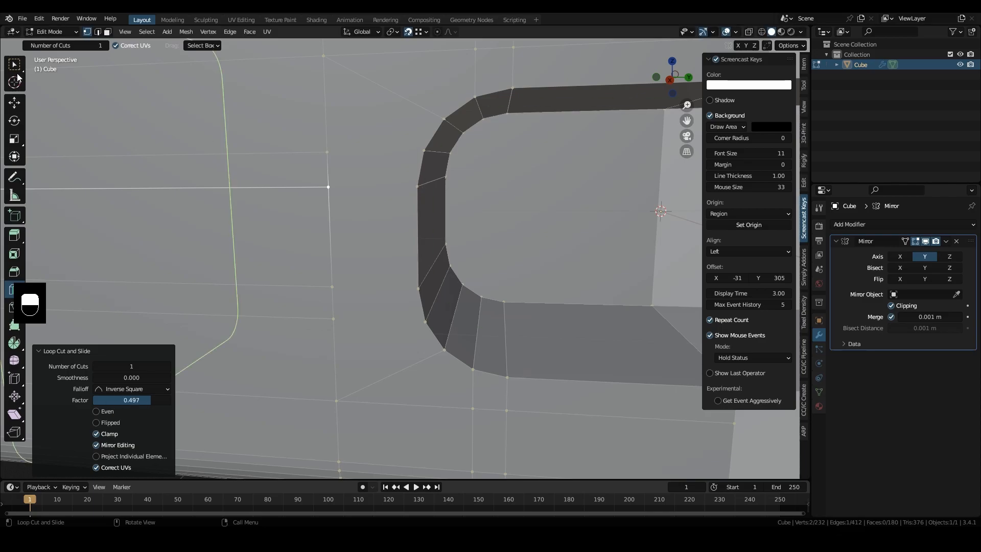
- Connect the two upper horizontal loops to the matching vertices on the cut-out's upper rounded corner
{"action": "left_click", "coordinate": [327, 152]}
{"action": "left_click", "coordinate": [423, 152], "text": "shift"}
{"action": "left_click", "coordinate": [330, 188]}
{"action": "left_click", "coordinate": [421, 188], "text": "shift"}
{"action": "key", "text": "j"}
- Connect the two lower horizontal loops to the matching vertices on the cut-out's lower rounded corner
{"action": "middle_click_drag", "start_coordinate": [454, 312], "coordinate": [461, 228], "text": "shift"}
{"action": "left_click", "coordinate": [439, 193]}
{"action": "left_click", "coordinate": [353, 192], "text": "shift"}
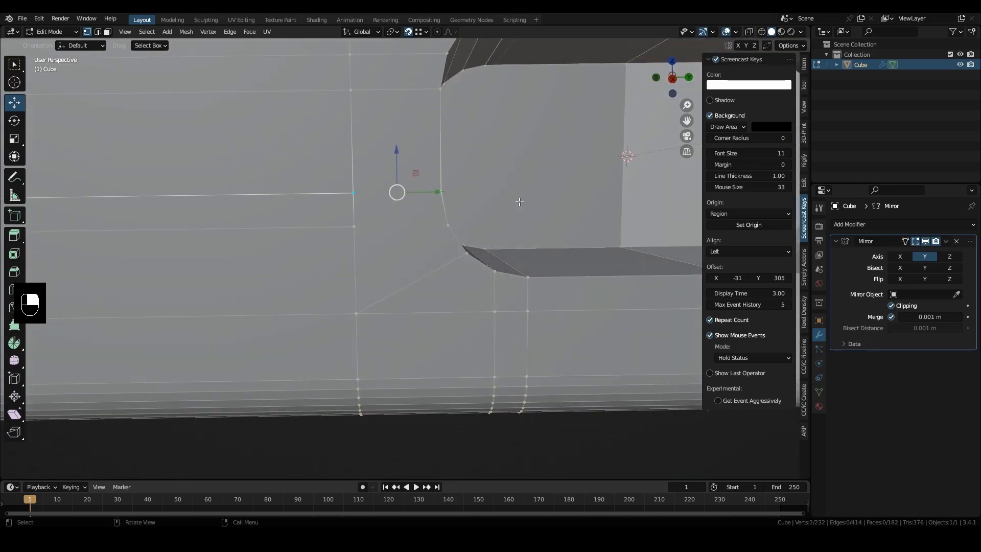
{"action": "left_click", "coordinate": [444, 225]}
{"action": "left_click", "coordinate": [364, 229], "text": "shift"}
{"action": "key", "text": "j"}
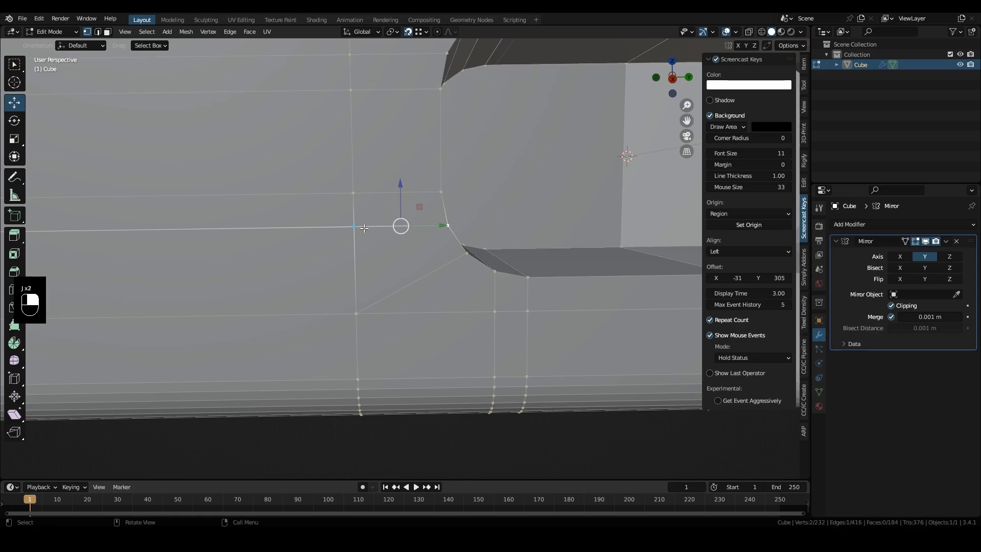
- Examine the cleaned-up topology around the cut-out and its mirrored half
{"action": "scroll", "coordinate": [643, 258], "scroll_direction": "down", "scroll_amount": 3}
{"action": "middle_click_drag", "start_coordinate": [643, 258], "coordinate": [429, 280], "text": "shift"}
{"action": "middle_click_drag", "start_coordinate": [286, 322], "coordinate": [350, 274], "text": "shift"}
{"action": "scroll", "coordinate": [348, 274], "scroll_direction": "up", "scroll_amount": 2}
{"action": "middle_click_drag", "start_coordinate": [333, 205], "coordinate": [337, 276], "text": "shift"}
{"action": "scroll", "coordinate": [294, 341], "scroll_direction": "down", "scroll_amount": 3}
{"action": "middle_click_drag", "start_coordinate": [338, 276], "coordinate": [408, 279]}
{"action": "middle_click_drag", "start_coordinate": [408, 279], "coordinate": [395, 255], "text": "shift"}
{"action": "scroll", "coordinate": [395, 254], "scroll_direction": "up", "scroll_amount": 3}
{"action": "scroll", "coordinate": [407, 258], "scroll_direction": "up", "scroll_amount": 1}
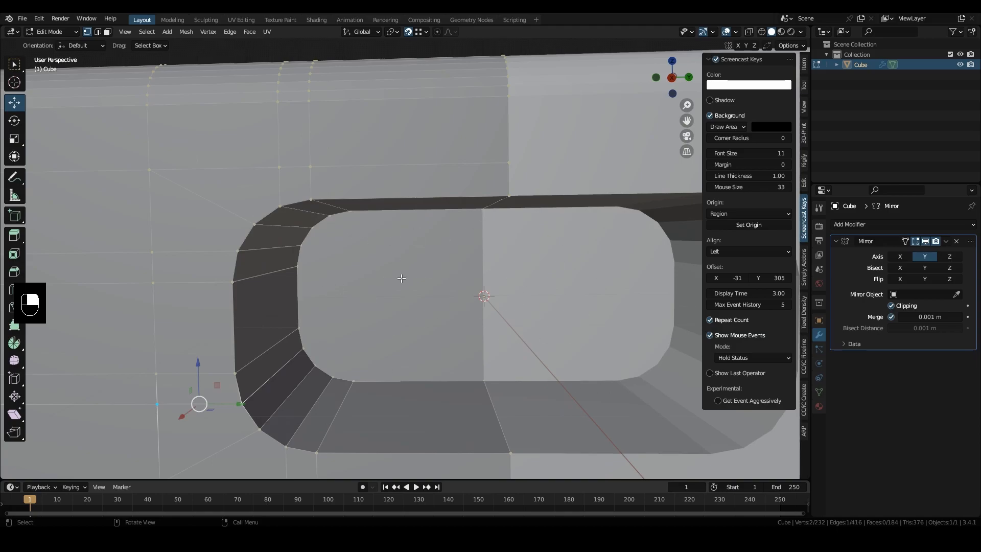
{"action": "middle_click_drag", "start_coordinate": [599, 253], "coordinate": [511, 246]}
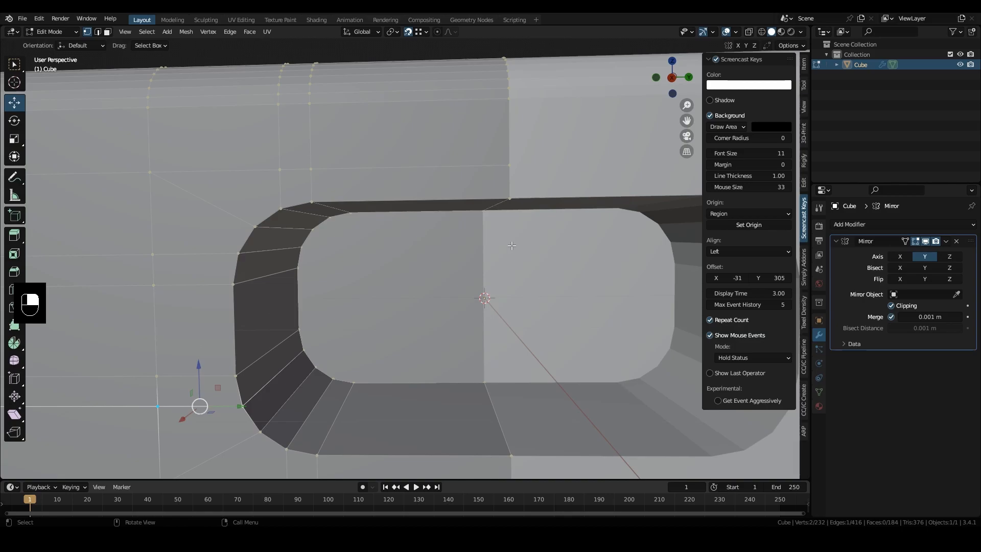
{"action": "middle_click_drag", "start_coordinate": [549, 306], "coordinate": [381, 301], "text": "shift"}
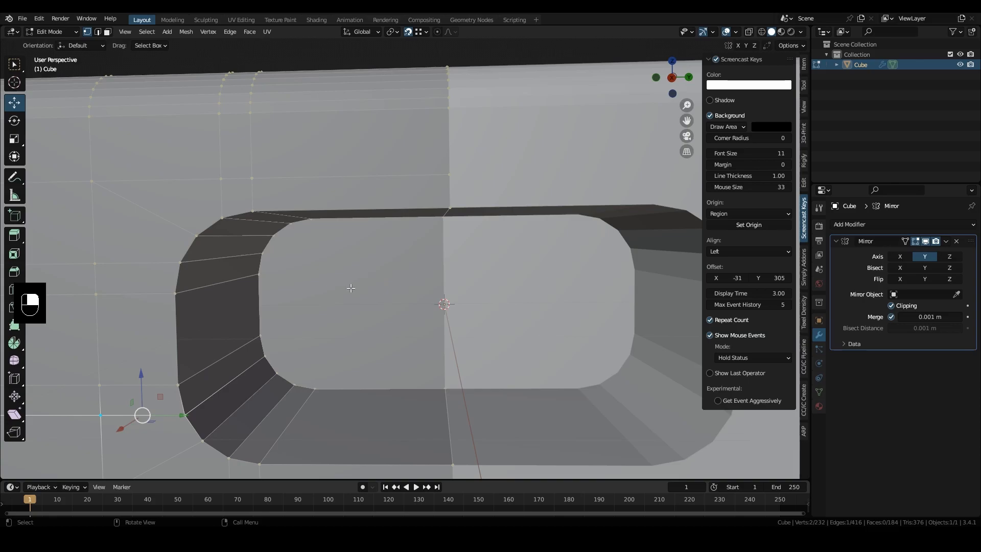
{"action": "scroll", "coordinate": [351, 288], "scroll_direction": "down", "scroll_amount": 10}
{"action": "middle_click_drag", "start_coordinate": [350, 288], "coordinate": [266, 337]}
{"action": "scroll", "coordinate": [381, 320], "scroll_direction": "up", "scroll_amount": 5}
{"action": "middle_click_drag", "start_coordinate": [266, 337], "coordinate": [572, 328]}
- Return to Object Mode and apply the Mirror modifier
{"action": "key", "text": "Tab"}
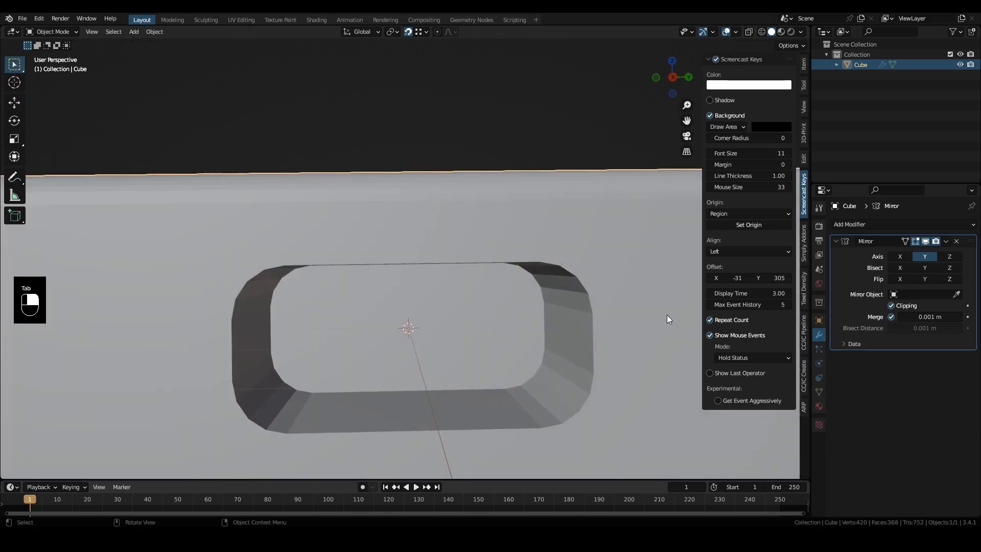
{"action": "left_click", "coordinate": [945, 242]}
{"action": "left_click", "coordinate": [922, 250]}
- Shade the box smooth and enable Auto Smooth at 30° in its normals settings
{"action": "middle_click_drag", "start_coordinate": [511, 314], "coordinate": [360, 262]}
{"action": "scroll", "coordinate": [391, 320], "scroll_direction": "down", "scroll_amount": 5}
{"action": "right_click", "coordinate": [341, 262]}
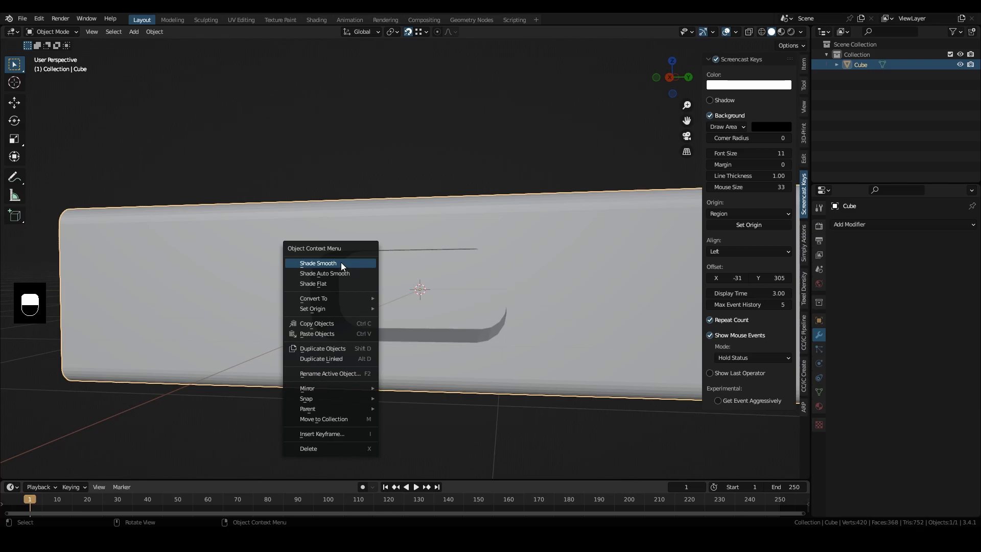
{"action": "left_click", "coordinate": [341, 262]}
{"action": "left_click", "coordinate": [819, 392]}
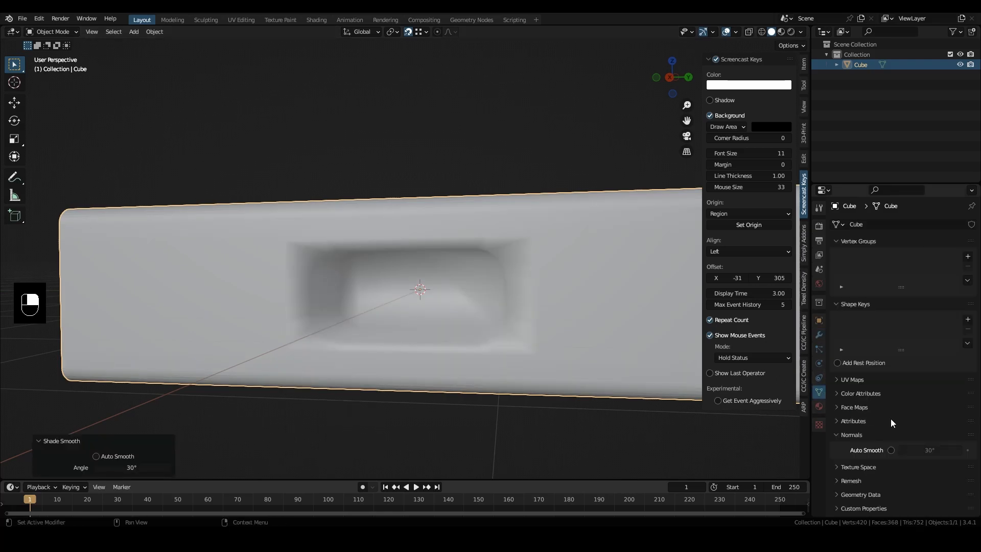
{"action": "left_click", "coordinate": [891, 451]}
- Select the edge loop around the cut-out's outer rim, bevel it with one segment, and return to Object Mode
{"action": "middle_click_drag", "start_coordinate": [598, 299], "coordinate": [515, 335]}
{"action": "scroll", "coordinate": [337, 310], "scroll_direction": "up", "scroll_amount": 4}
{"action": "mouse_move", "coordinate": [365, 348]}
{"action": "middle_mouse_down"}
{"action": "mouse_move", "coordinate": [385, 314]}
{"action": "mouse_move", "coordinate": [484, 297]}
{"action": "mouse_move", "coordinate": [521, 333]}
{"action": "mouse_move", "coordinate": [418, 368]}
{"action": "mouse_move", "coordinate": [521, 361]}
{"action": "mouse_move", "coordinate": [475, 393]}
{"action": "mouse_move", "coordinate": [357, 384]}
{"action": "mouse_move", "coordinate": [357, 367]}
{"action": "mouse_move", "coordinate": [548, 343]}
{"action": "mouse_move", "coordinate": [491, 361]}
{"action": "mouse_move", "coordinate": [490, 372]}
{"action": "mouse_move", "coordinate": [440, 357]}
{"action": "mouse_move", "coordinate": [475, 346]}
{"action": "mouse_move", "coordinate": [531, 358]}
{"action": "mouse_move", "coordinate": [327, 377]}
{"action": "mouse_move", "coordinate": [412, 254]}
{"action": "mouse_move", "coordinate": [488, 348]}
{"action": "middle_mouse_up"}
{"action": "scroll", "coordinate": [532, 344], "scroll_direction": "down", "scroll_amount": 5}
{"action": "scroll", "coordinate": [357, 368], "scroll_direction": "up", "scroll_amount": 4}
{"action": "scroll", "coordinate": [453, 362], "scroll_direction": "down", "scroll_amount": 5}
{"action": "scroll", "coordinate": [375, 371], "scroll_direction": "up", "scroll_amount": 4}
{"action": "key", "text": "Tab"}
{"action": "left_click", "coordinate": [644, 378], "text": "alt"}
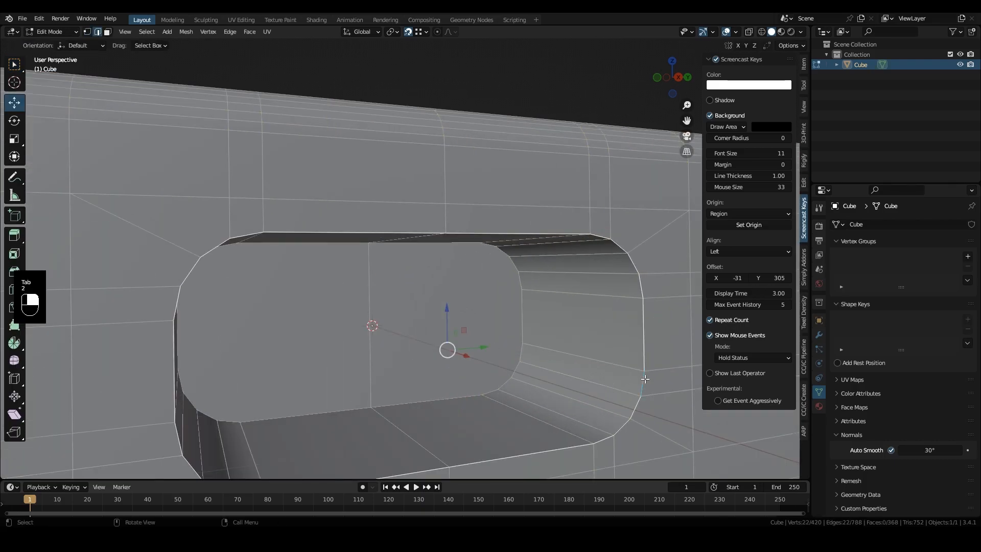
{"action": "key", "text": "ctrl+b"}
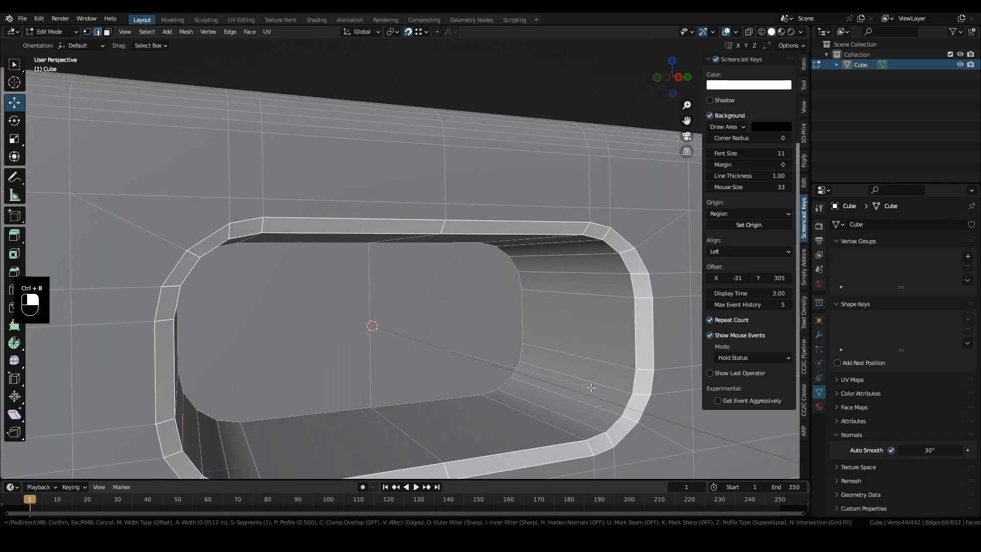
{"action": "left_click", "coordinate": [610, 379]}
{"action": "key", "text": "Tab"}
{"action": "mouse_move", "coordinate": [609, 379]}
{"action": "middle_mouse_down"}
{"action": "mouse_move", "coordinate": [522, 375]}
{"action": "mouse_move", "coordinate": [541, 395]}
{"action": "mouse_move", "coordinate": [624, 361]}
{"action": "mouse_move", "coordinate": [571, 339]}
{"action": "mouse_move", "coordinate": [541, 376]}
{"action": "mouse_move", "coordinate": [488, 392]}
{"action": "mouse_move", "coordinate": [542, 384]}
{"action": "mouse_move", "coordinate": [503, 359]}
{"action": "mouse_move", "coordinate": [515, 347]}
{"action": "middle_mouse_up"}
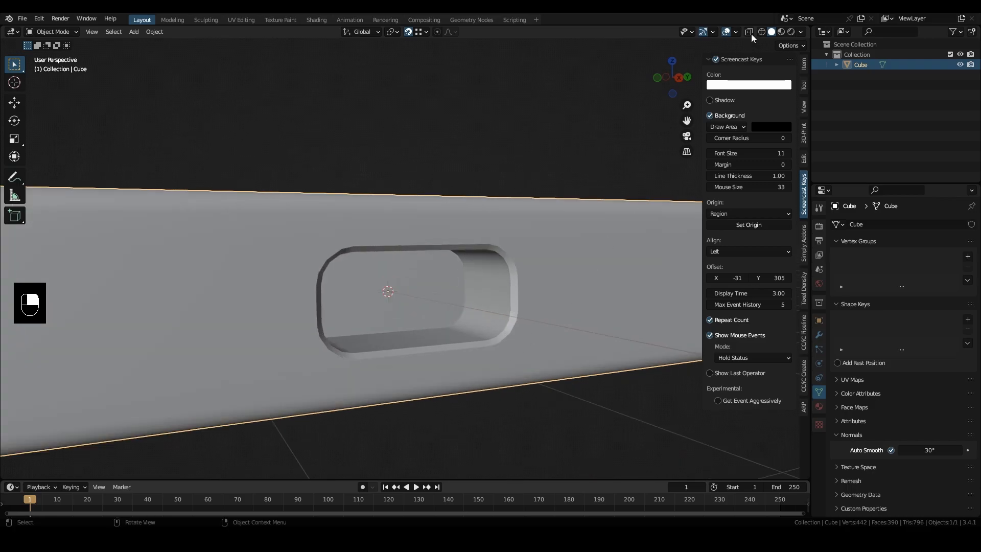
- Enable Cavity in the viewport shading with its type set to Both, and hide the sidebar
{"action": "left_click", "coordinate": [801, 32]}
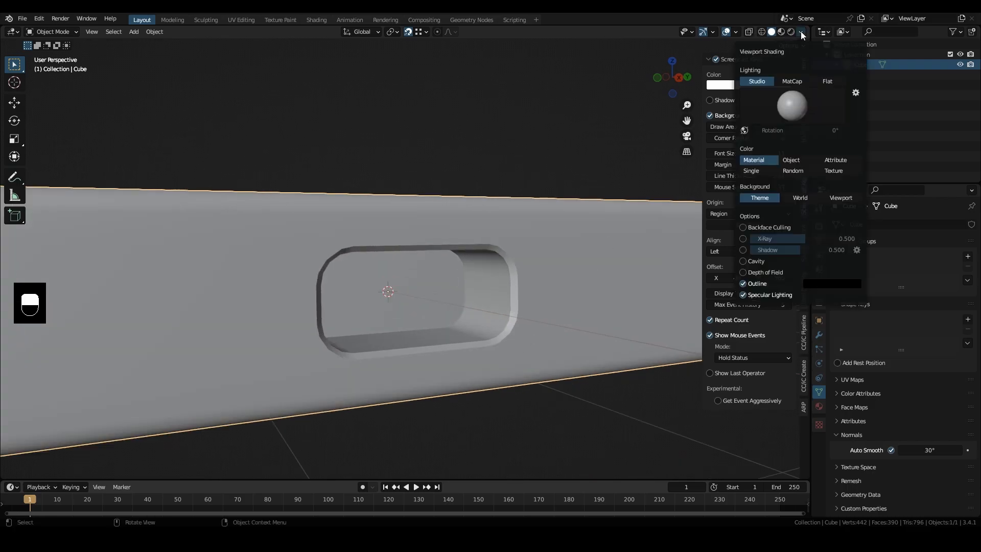
{"action": "left_click", "coordinate": [743, 262]}
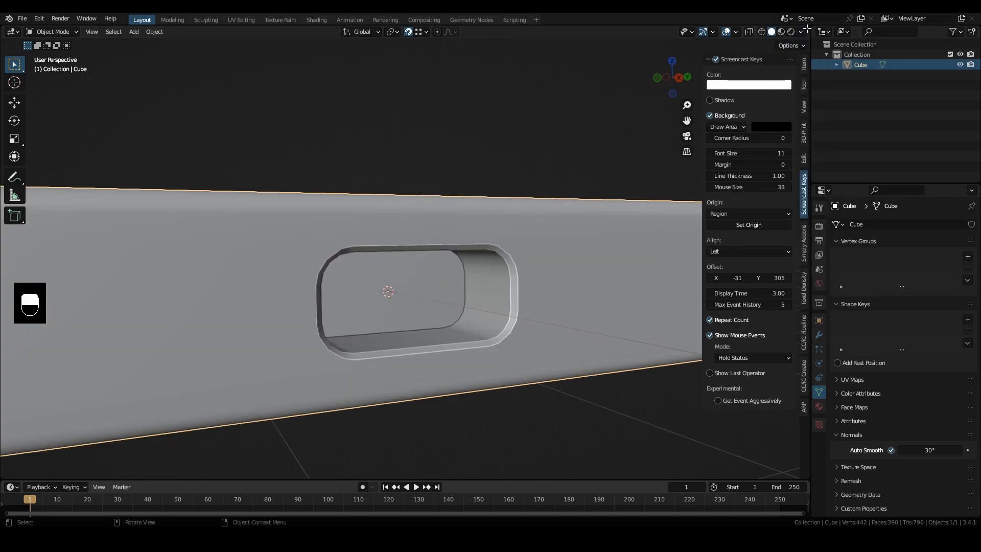
{"action": "key", "text": "n"}
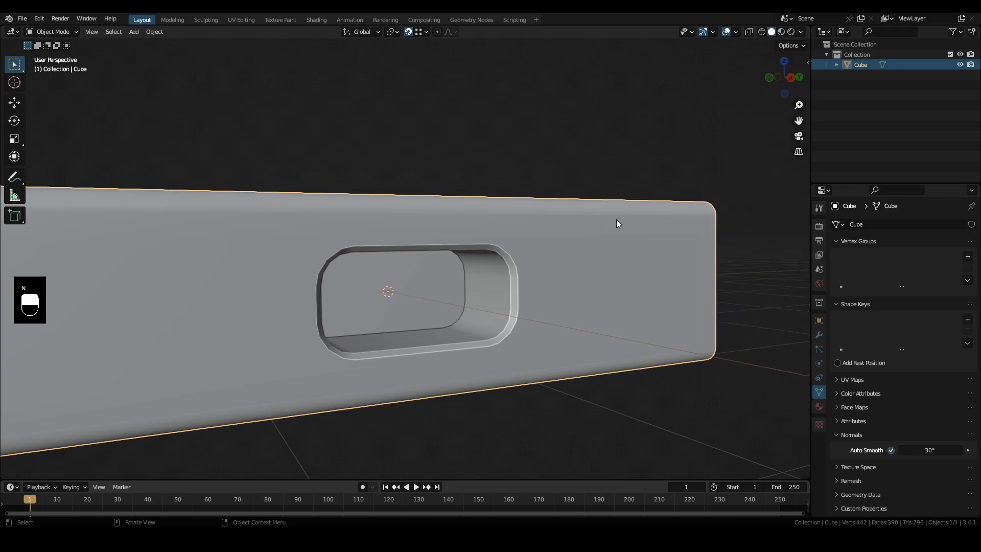
{"action": "left_click", "coordinate": [801, 32]}
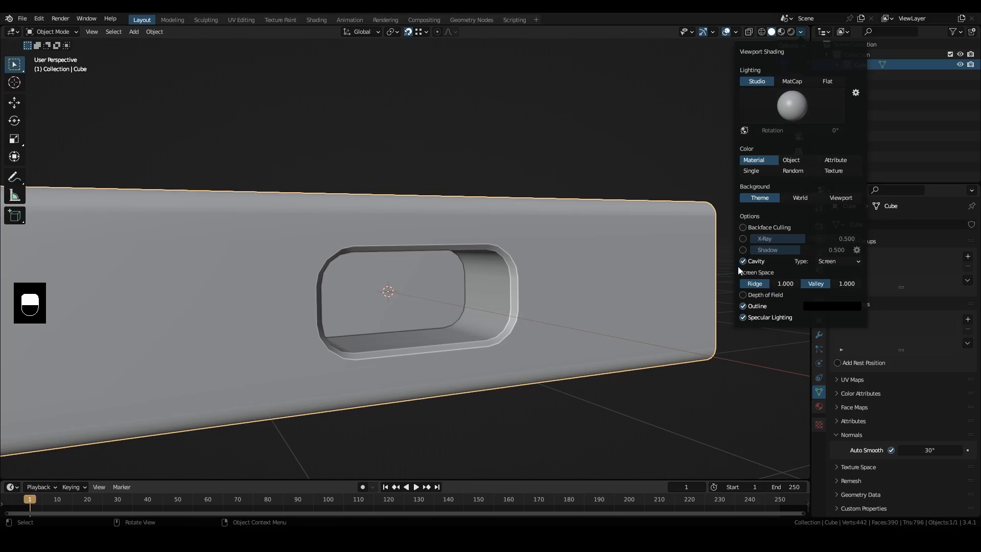
{"action": "left_click", "coordinate": [832, 262]}
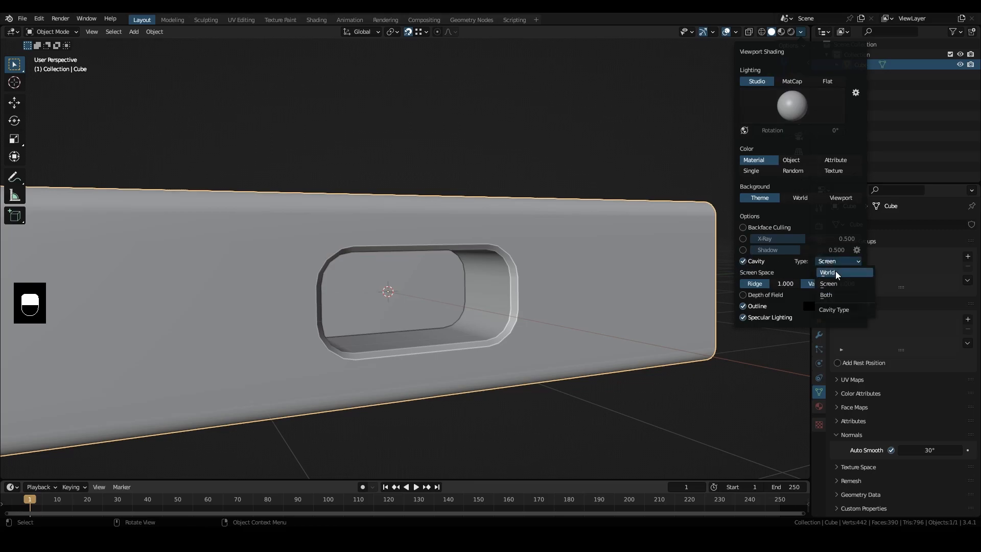
{"action": "left_click", "coordinate": [831, 294]}
- Examine the beveled cut-out's shading from several angles, checking its edge topology in Edit Mode
{"action": "mouse_move", "coordinate": [652, 351]}
{"action": "middle_mouse_down"}
{"action": "mouse_move", "coordinate": [527, 375]}
{"action": "mouse_move", "coordinate": [592, 361]}
{"action": "mouse_move", "coordinate": [474, 366]}
{"action": "mouse_move", "coordinate": [571, 358]}
{"action": "mouse_move", "coordinate": [561, 372]}
{"action": "middle_mouse_up"}
{"action": "scroll", "coordinate": [541, 361], "scroll_direction": "down", "scroll_amount": 4}
{"action": "scroll", "coordinate": [455, 360], "scroll_direction": "up", "scroll_amount": 4}
{"action": "middle_click_drag", "start_coordinate": [470, 354], "coordinate": [571, 286], "text": "shift"}
{"action": "middle_click_drag", "start_coordinate": [571, 286], "coordinate": [529, 270]}
{"action": "middle_click_drag", "start_coordinate": [529, 270], "coordinate": [554, 281], "text": "shift"}
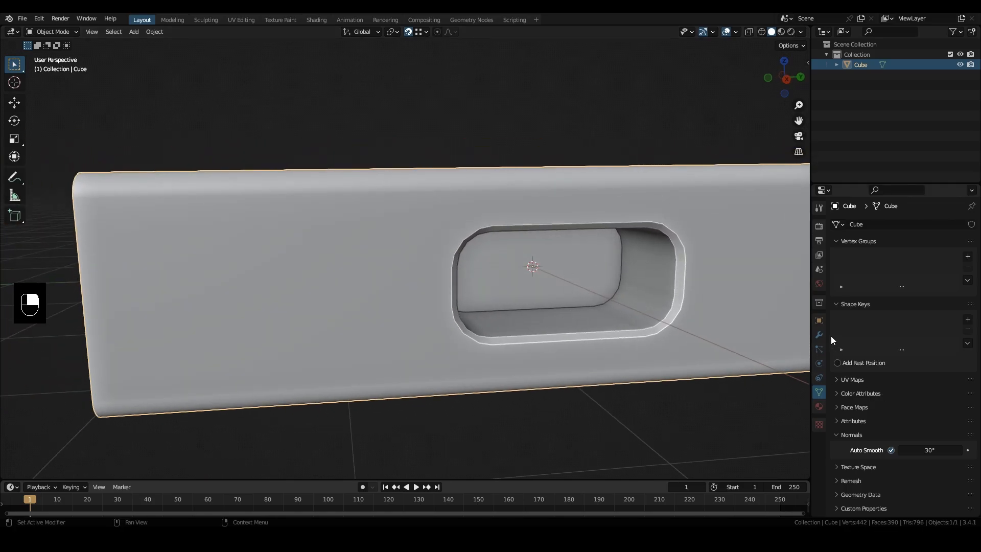
{"action": "middle_click_drag", "start_coordinate": [551, 320], "coordinate": [516, 245]}
{"action": "key", "text": "Tab"}
{"action": "scroll", "coordinate": [521, 246], "scroll_direction": "up", "scroll_amount": 3}
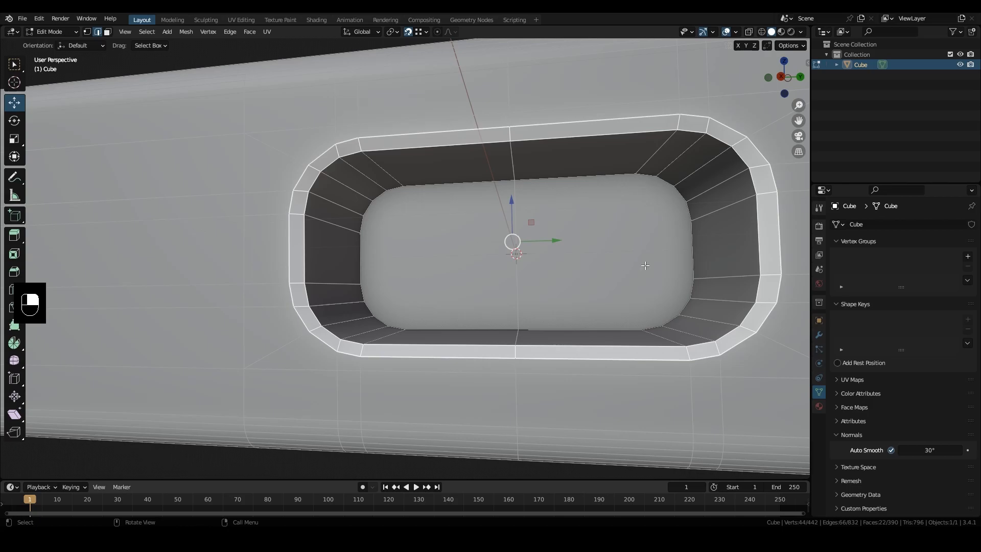
{"action": "key", "text": "Tab"}
{"action": "scroll", "coordinate": [540, 280], "scroll_direction": "down", "scroll_amount": 5}
{"action": "middle_click_drag", "start_coordinate": [541, 281], "coordinate": [524, 298]}
{"action": "scroll", "coordinate": [474, 282], "scroll_direction": "up", "scroll_amount": 2}
{"action": "middle_click_drag", "start_coordinate": [463, 276], "coordinate": [462, 220], "text": "shift"}
{"action": "scroll", "coordinate": [480, 274], "scroll_direction": "down", "scroll_amount": 2}
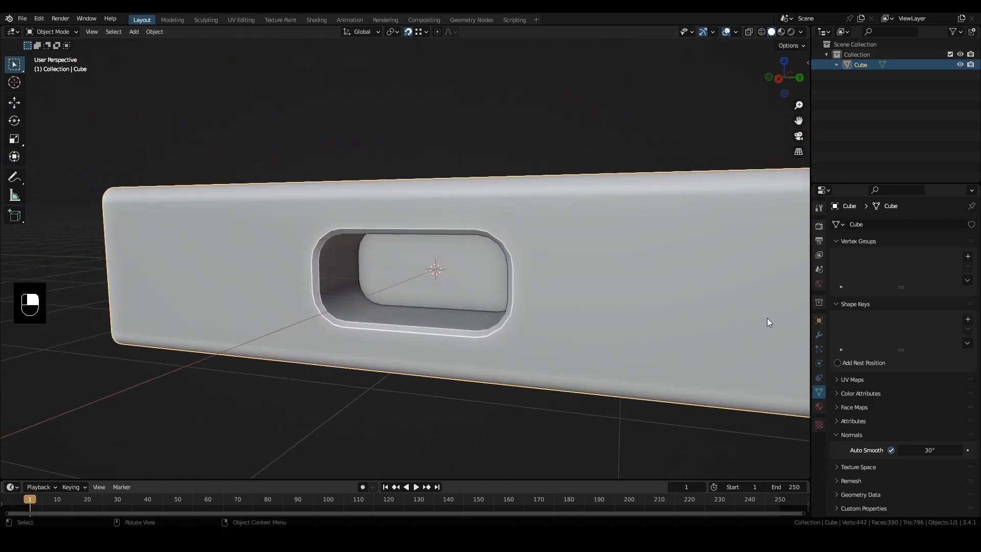
- Rename the cube object as Low_Poly
{"action": "left_click", "coordinate": [819, 320]}
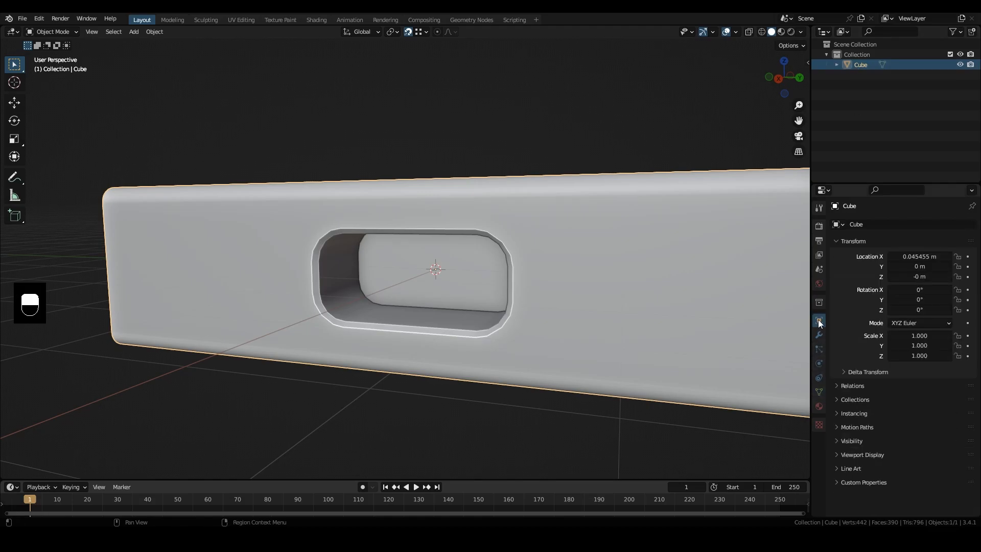
{"action": "type", "text": "Low_Poly"}
{"action": "key", "text": "Return"}
{"action": "mouse_move", "coordinate": [558, 244]}
{"action": "middle_mouse_down", "text": "shift"}
{"action": "mouse_move", "coordinate": [574, 246]}
{"action": "mouse_move", "coordinate": [557, 240]}
{"action": "middle_mouse_up", "text": "shift"}
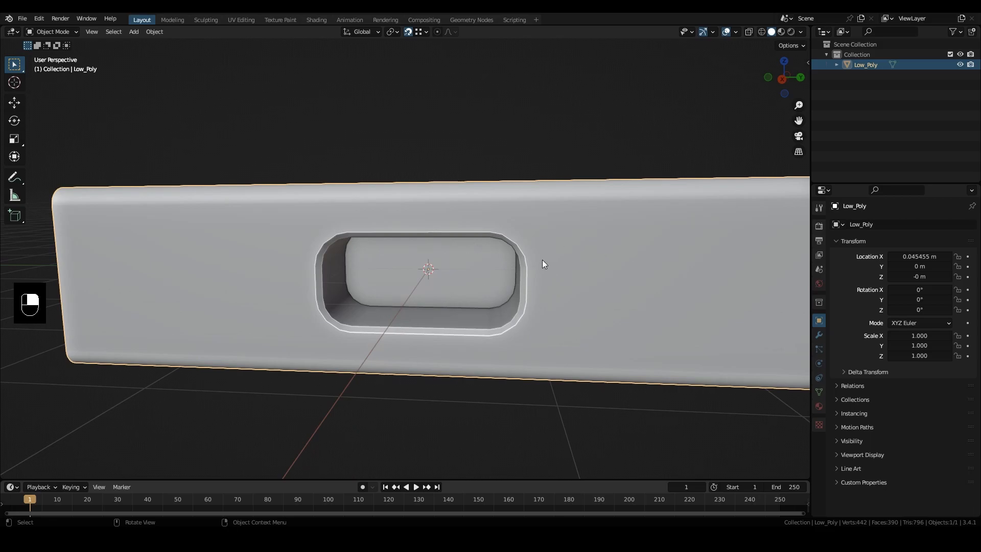
- Duplicate Low_Poly in place and hide the original object
{"action": "key", "text": "shift"}
{"action": "key", "text": "shift+d"}
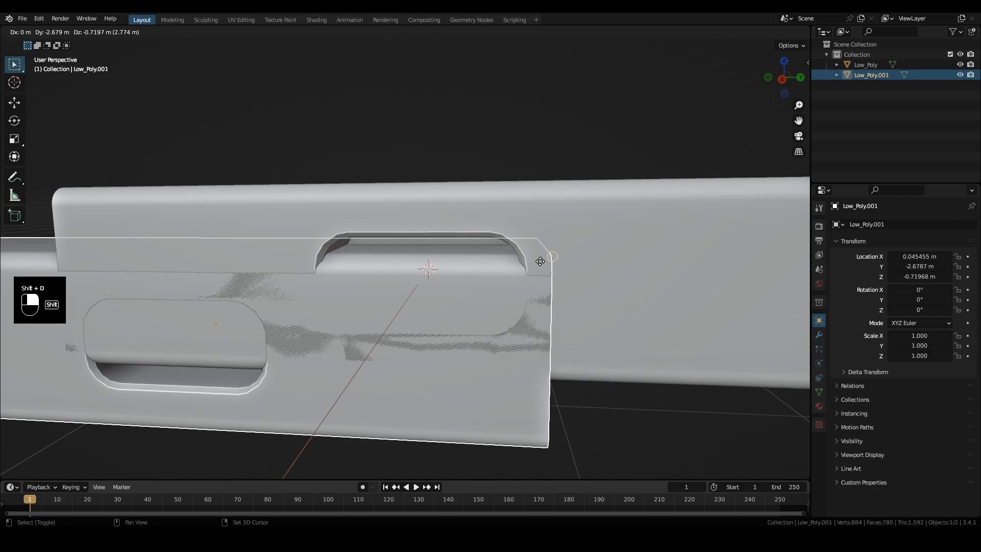
{"action": "right_click", "coordinate": [541, 261]}
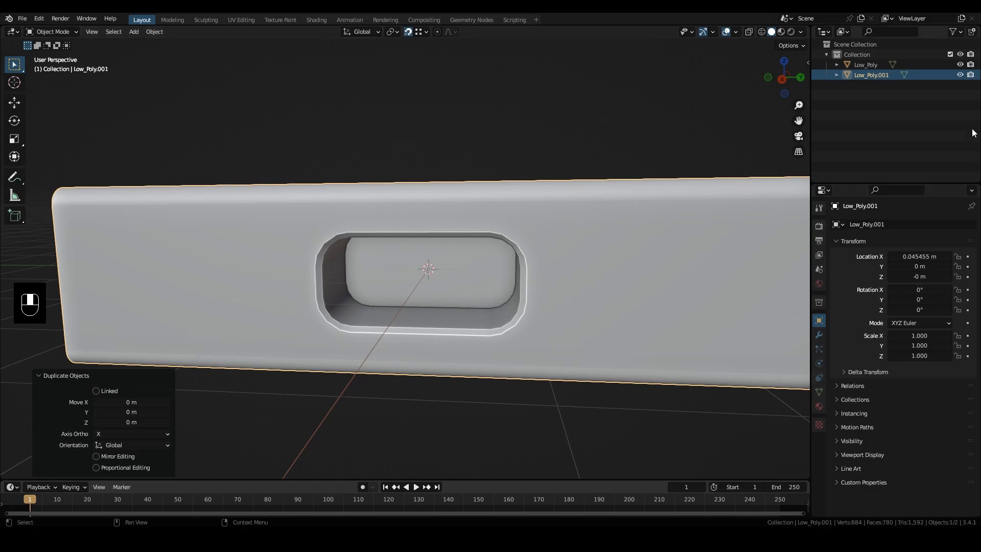
{"action": "left_click", "coordinate": [960, 65]}
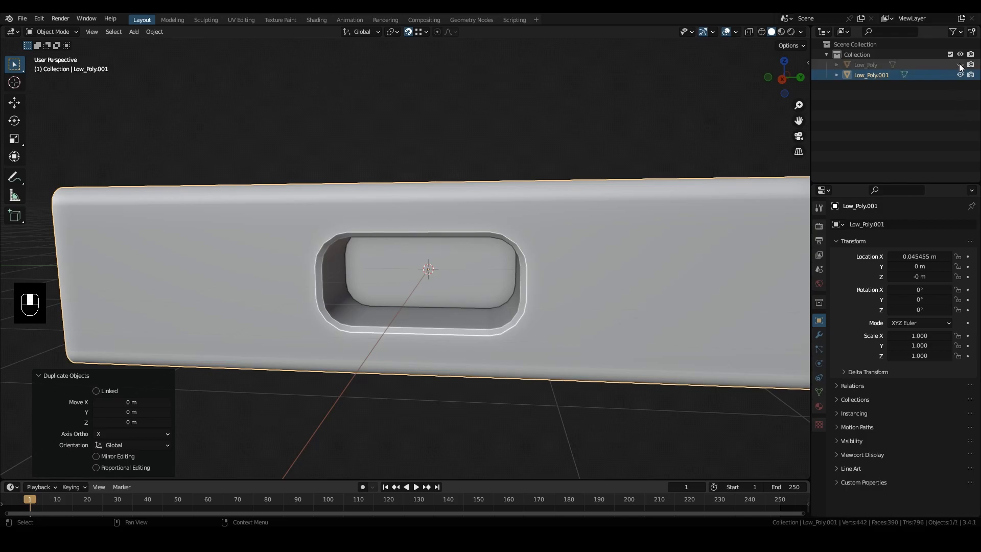
- Rename the duplicated object as High_poly
{"action": "left_click", "coordinate": [890, 228]}
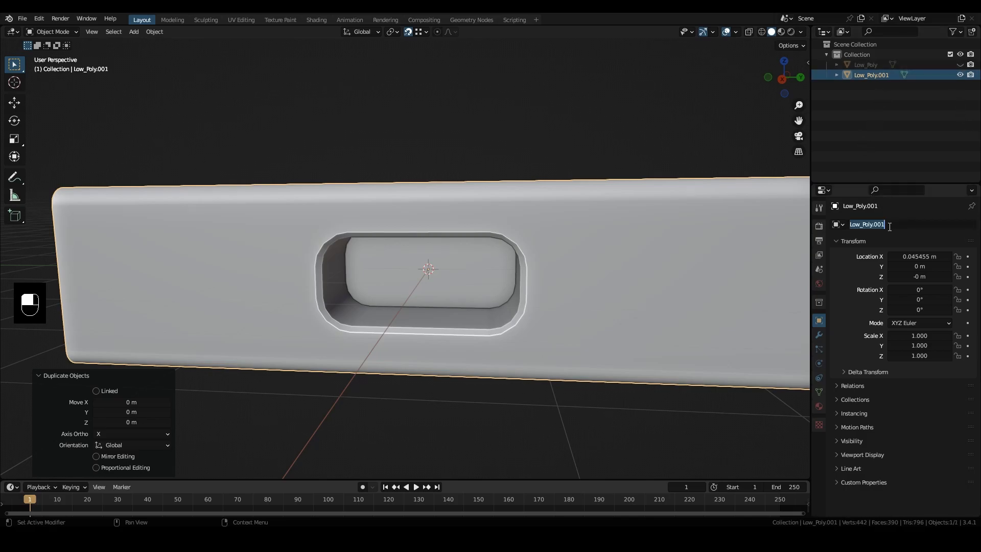
{"action": "left_click", "coordinate": [890, 227]}
{"action": "key", "text": "BackSpace"}
{"action": "key", "text": "BackSpace"}
{"action": "key", "text": "BackSpace"}
{"action": "key", "text": "BackSpace"}
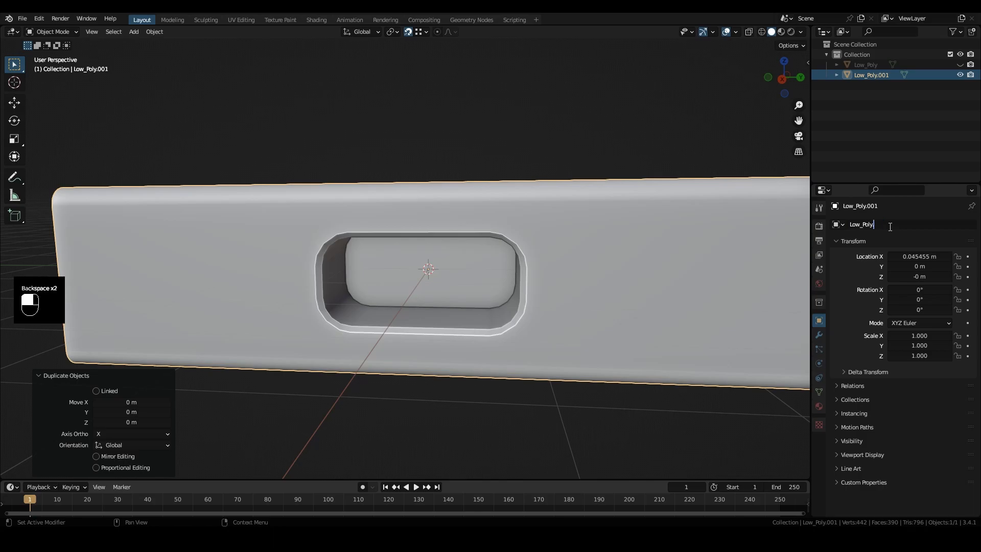
{"action": "type", "text": "High_po"}
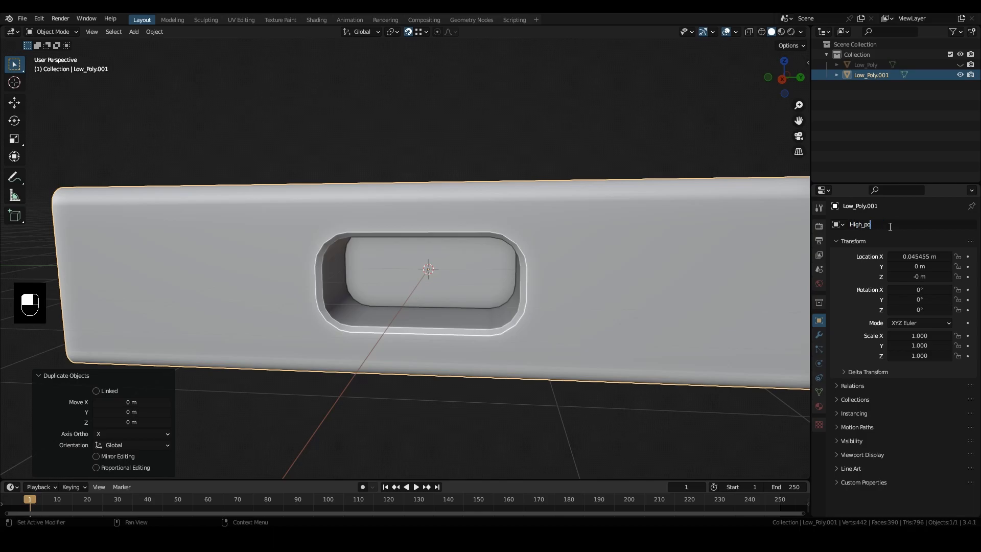
{"action": "key", "text": "Return"}
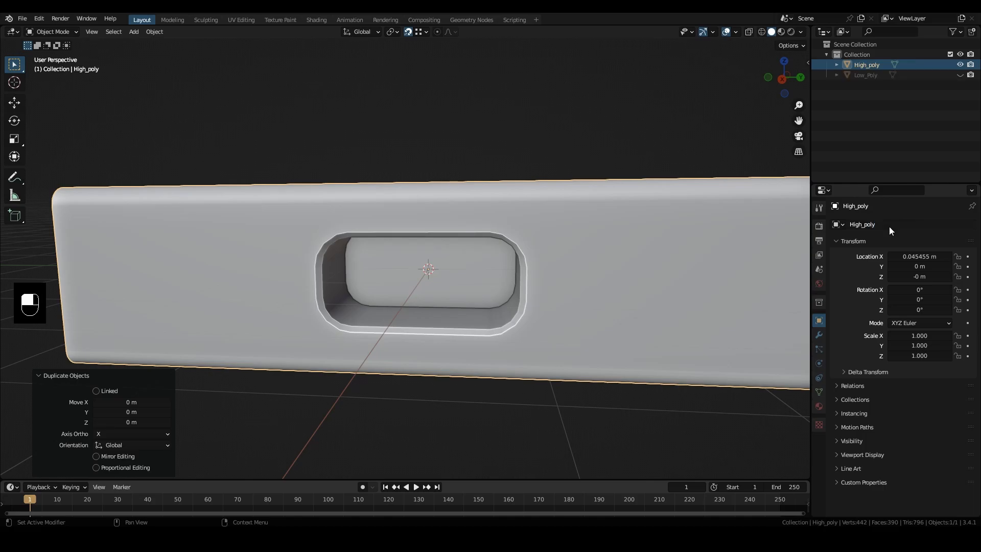
- Show only the Low_Poly object and examine its shading and edge topology around the cut-out
{"action": "left_click", "coordinate": [962, 65]}
{"action": "left_click", "coordinate": [466, 234]}
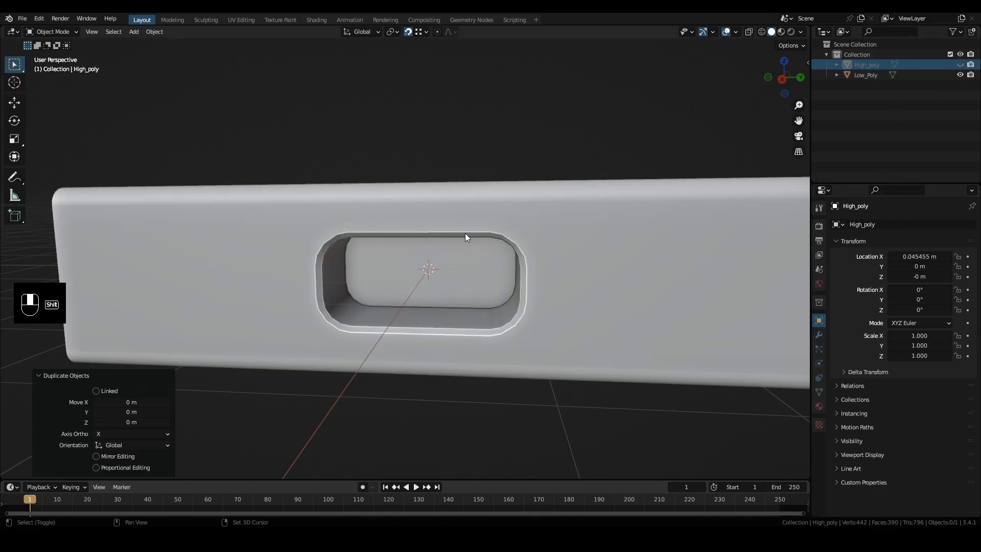
{"action": "middle_click_drag", "start_coordinate": [466, 234], "coordinate": [485, 179]}
{"action": "key", "text": "Tab"}
{"action": "middle_click_drag", "start_coordinate": [548, 165], "coordinate": [614, 176]}
{"action": "key", "text": "Tab"}
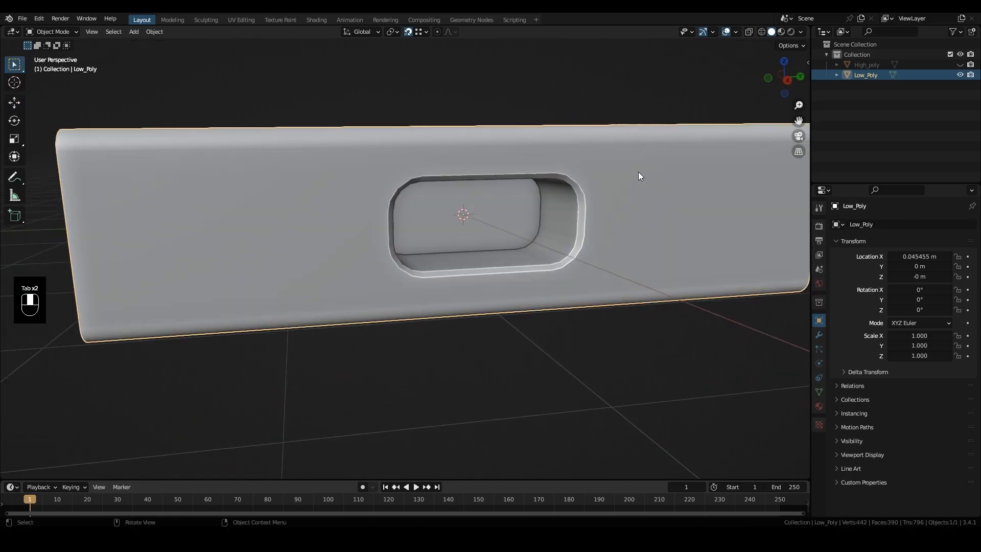
{"action": "key", "text": "Tab"}
{"action": "middle_click_drag", "start_coordinate": [667, 204], "coordinate": [647, 206]}
{"action": "key", "text": "Tab"}
{"action": "scroll", "coordinate": [647, 207], "scroll_direction": "up", "scroll_amount": 2}
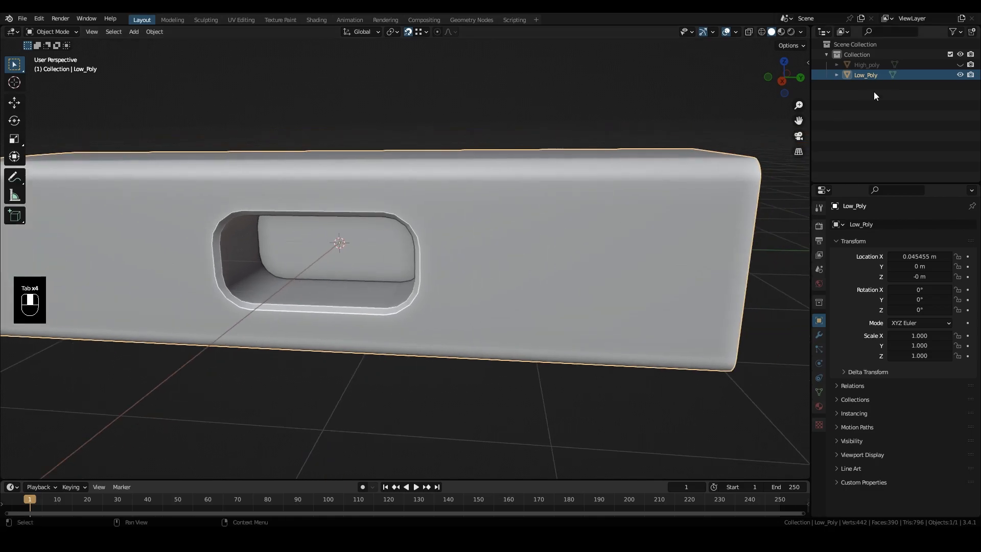
- Hide Low_Poly, show High_poly again, and enter Edit Mode on High_poly
{"action": "left_click", "coordinate": [959, 75]}
{"action": "left_click", "coordinate": [959, 64]}
{"action": "left_click", "coordinate": [438, 216]}
{"action": "key", "text": "Tab"}
{"action": "middle_click_drag", "start_coordinate": [440, 216], "coordinate": [210, 282], "text": "shift"}
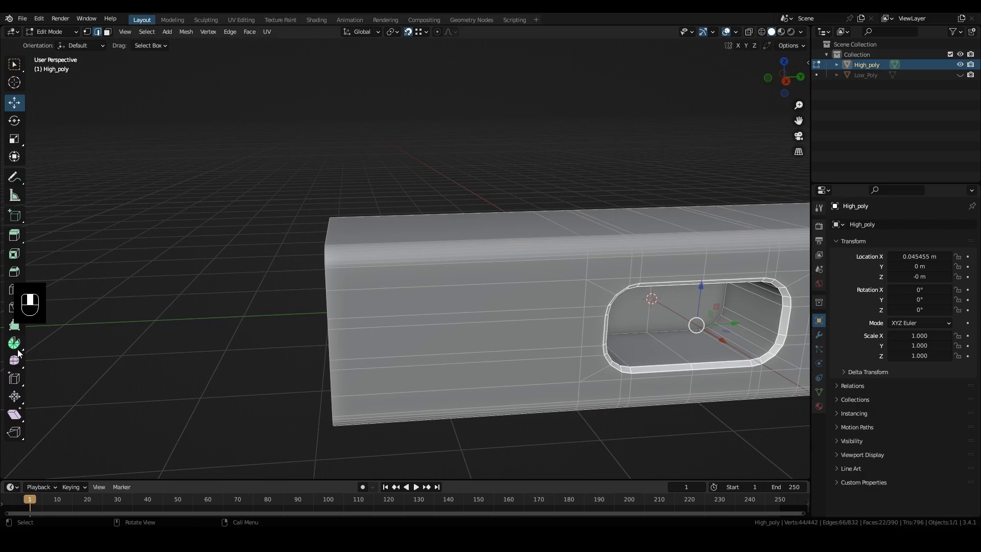
{"action": "middle_click_drag", "start_coordinate": [395, 322], "coordinate": [417, 340]}
- Highlight the face loops wrapping the end section beside the cut-out in face select mode, examine them, and clear the selection
{"action": "key", "text": "3"}
{"action": "scroll", "coordinate": [414, 339], "scroll_direction": "up", "scroll_amount": 4}
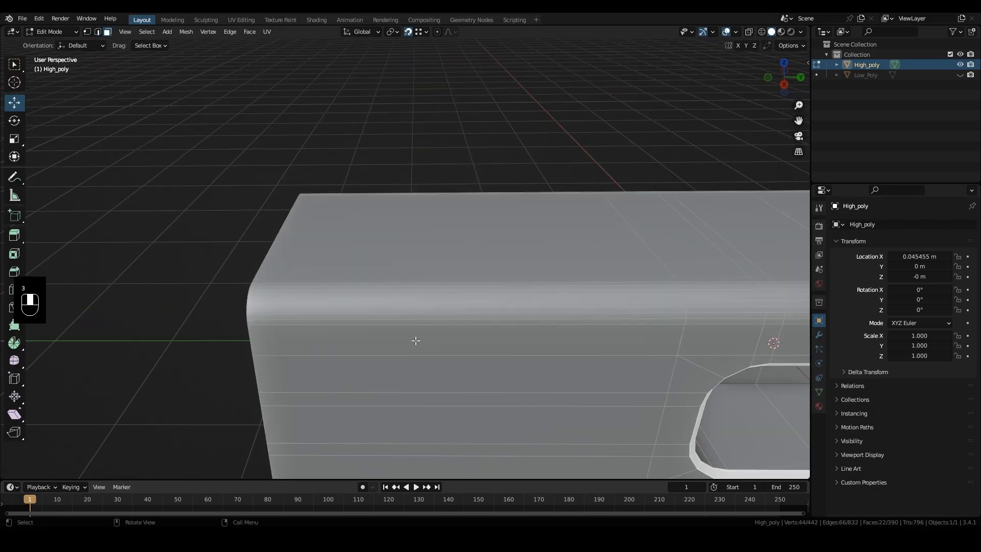
{"action": "left_click", "coordinate": [407, 329], "text": "alt"}
{"action": "middle_click_drag", "start_coordinate": [356, 225], "coordinate": [452, 269]}
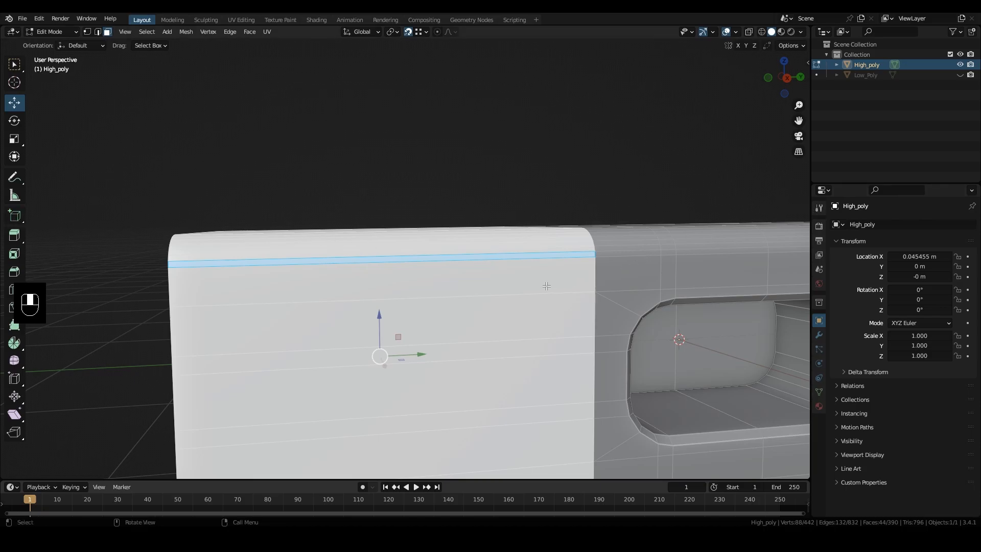
{"action": "middle_click_drag", "start_coordinate": [546, 287], "coordinate": [538, 285]}
{"action": "scroll", "coordinate": [531, 289], "scroll_direction": "down", "scroll_amount": 2}
{"action": "mouse_move", "coordinate": [485, 300]}
{"action": "middle_mouse_down", "text": "shift"}
{"action": "mouse_move", "coordinate": [451, 279]}
{"action": "mouse_move", "coordinate": [492, 290]}
{"action": "middle_mouse_up", "text": "shift"}
{"action": "scroll", "coordinate": [448, 279], "scroll_direction": "up", "scroll_amount": 1}
{"action": "scroll", "coordinate": [465, 300], "scroll_direction": "up", "scroll_amount": 3}
{"action": "scroll", "coordinate": [465, 300], "scroll_direction": "down", "scroll_amount": 2}
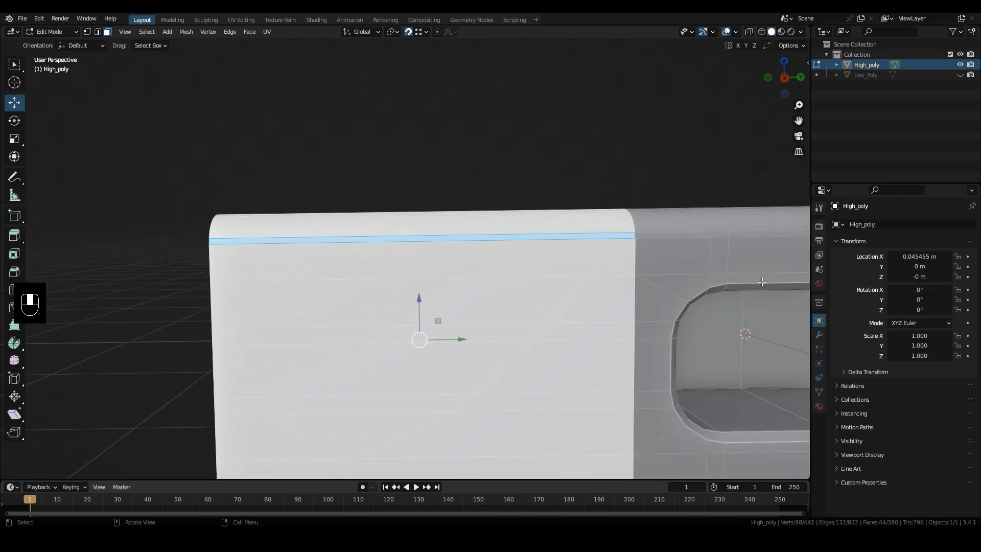
{"action": "middle_click_drag", "start_coordinate": [622, 335], "coordinate": [626, 338]}
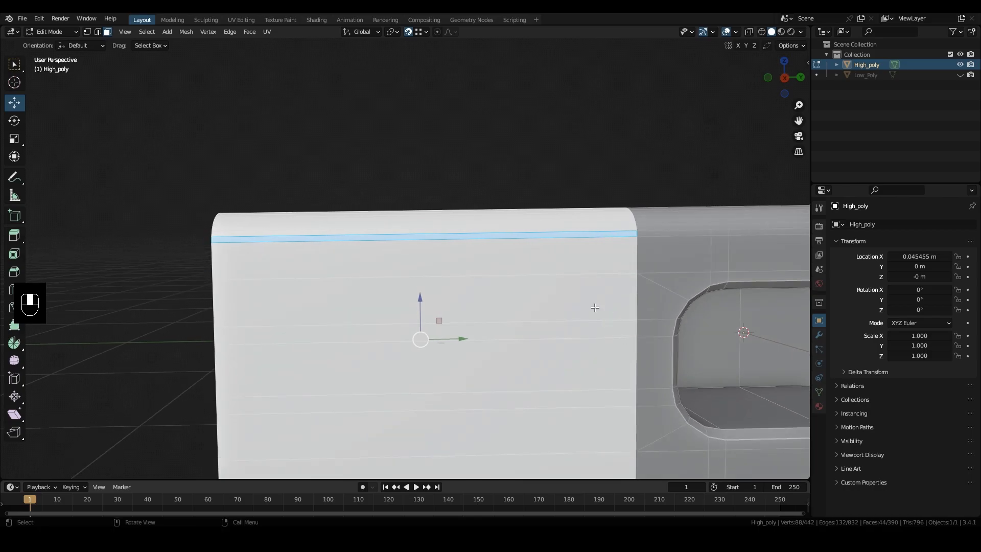
{"action": "scroll", "coordinate": [598, 302], "scroll_direction": "down", "scroll_amount": 3}
{"action": "middle_click_drag", "start_coordinate": [542, 250], "coordinate": [538, 291]}
{"action": "scroll", "coordinate": [404, 301], "scroll_direction": "up", "scroll_amount": 2}
{"action": "left_click", "coordinate": [85, 252]}
- Reselect the end section's wrapping faces and inspect how they meet the open end and the cut-out section
{"action": "middle_click_drag", "start_coordinate": [385, 372], "coordinate": [394, 333], "text": "shift"}
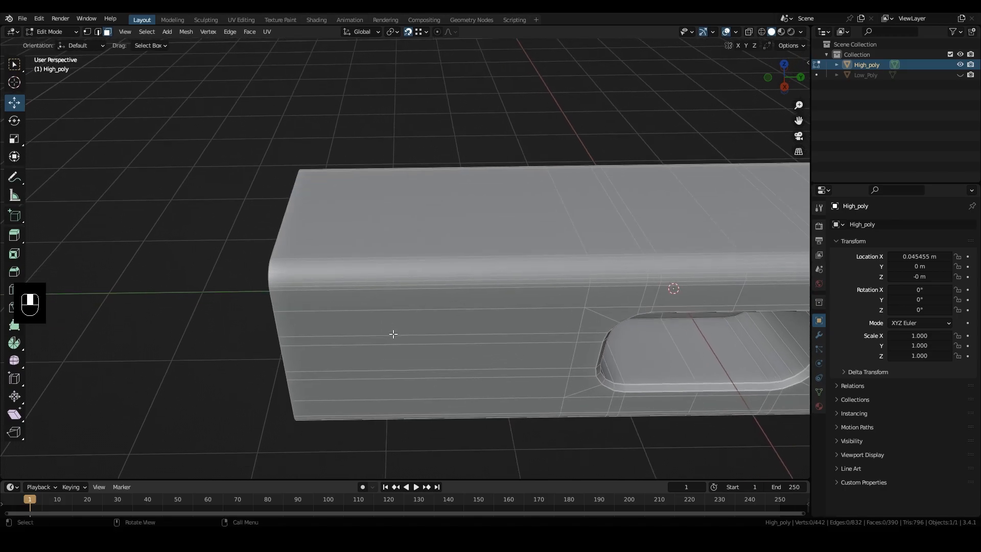
{"action": "left_click", "coordinate": [364, 290], "text": "alt"}
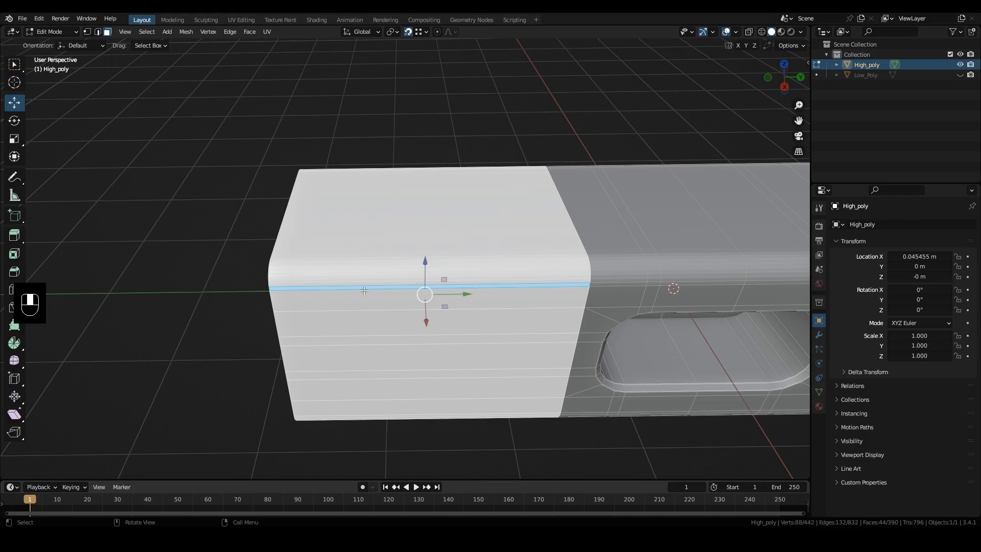
{"action": "scroll", "coordinate": [373, 288], "scroll_direction": "up", "scroll_amount": 4}
{"action": "middle_click_drag", "start_coordinate": [382, 289], "coordinate": [490, 295]}
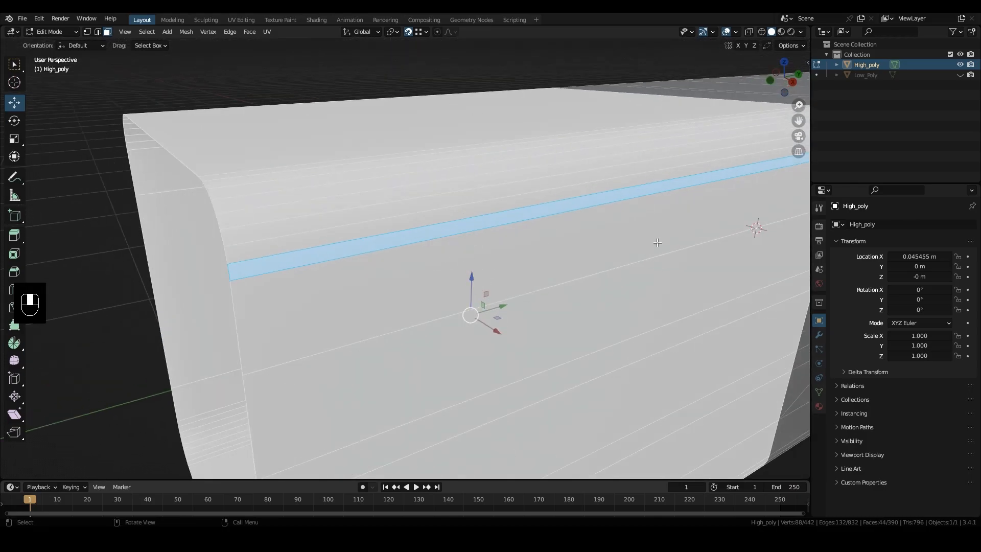
{"action": "scroll", "coordinate": [395, 306], "scroll_direction": "down", "scroll_amount": 4}
{"action": "scroll", "coordinate": [422, 320], "scroll_direction": "up", "scroll_amount": 3}
{"action": "middle_click_drag", "start_coordinate": [485, 324], "coordinate": [446, 327]}
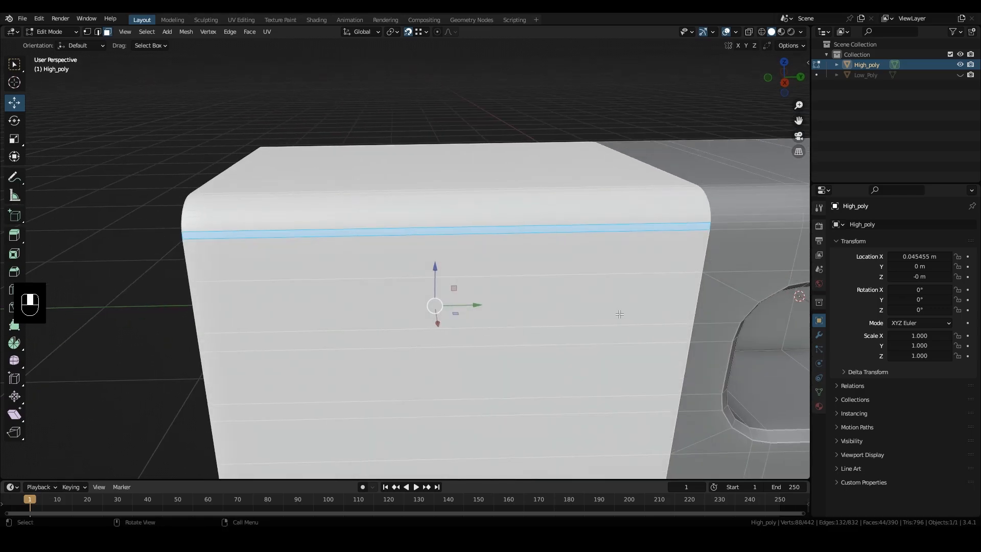
{"action": "middle_click_drag", "start_coordinate": [605, 284], "coordinate": [504, 302]}
{"action": "scroll", "coordinate": [503, 302], "scroll_direction": "up", "scroll_amount": 5}
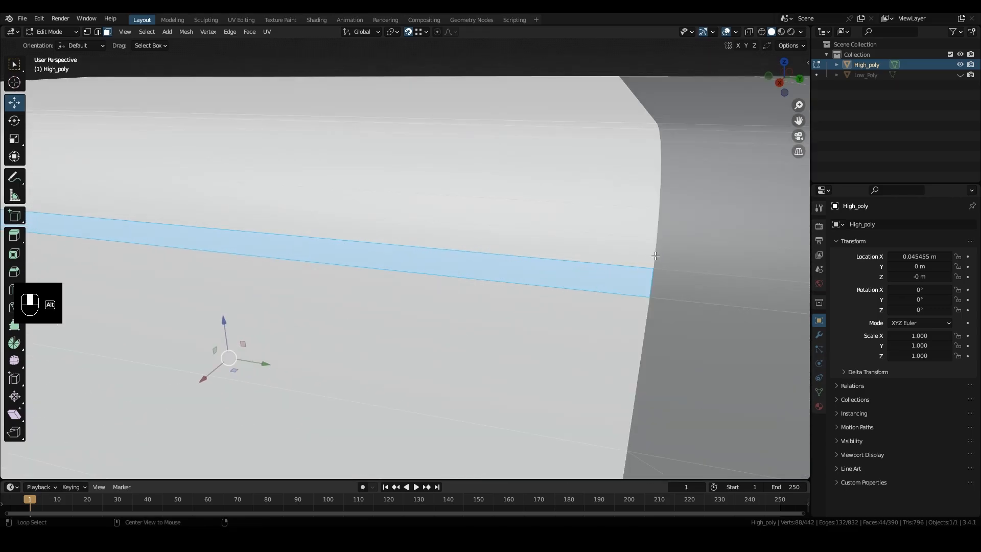
{"action": "left_click", "coordinate": [654, 256], "text": "alt"}
{"action": "scroll", "coordinate": [591, 286], "scroll_direction": "down", "scroll_amount": 5}
{"action": "middle_click_drag", "start_coordinate": [707, 271], "coordinate": [612, 294], "text": "shift"}
{"action": "scroll", "coordinate": [613, 295], "scroll_direction": "up", "scroll_amount": 3}
{"action": "scroll", "coordinate": [613, 295], "scroll_direction": "up", "scroll_amount": 2}
{"action": "scroll", "coordinate": [615, 294], "scroll_direction": "down", "scroll_amount": 2}
{"action": "middle_click_drag", "start_coordinate": [515, 309], "coordinate": [466, 306]}
{"action": "middle_click_drag", "start_coordinate": [466, 305], "coordinate": [583, 298], "text": "shift"}
{"action": "scroll", "coordinate": [583, 298], "scroll_direction": "down", "scroll_amount": 3}
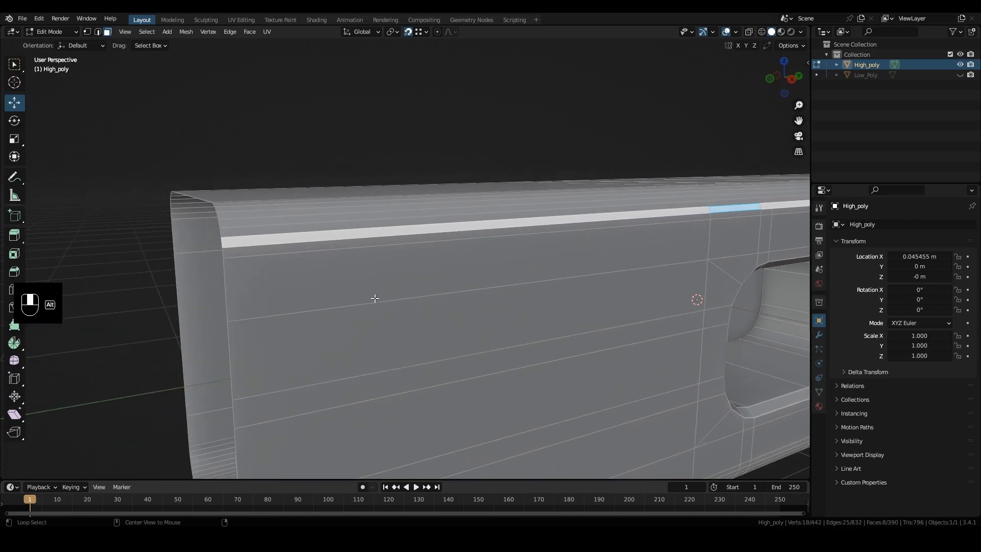
- Select the faces wrapping the end section on the negative Y side and inset them 0.01 m with Edge Rail enabled
{"action": "left_click", "coordinate": [372, 295], "text": "alt"}
{"action": "middle_click_drag", "start_coordinate": [372, 296], "coordinate": [350, 325]}
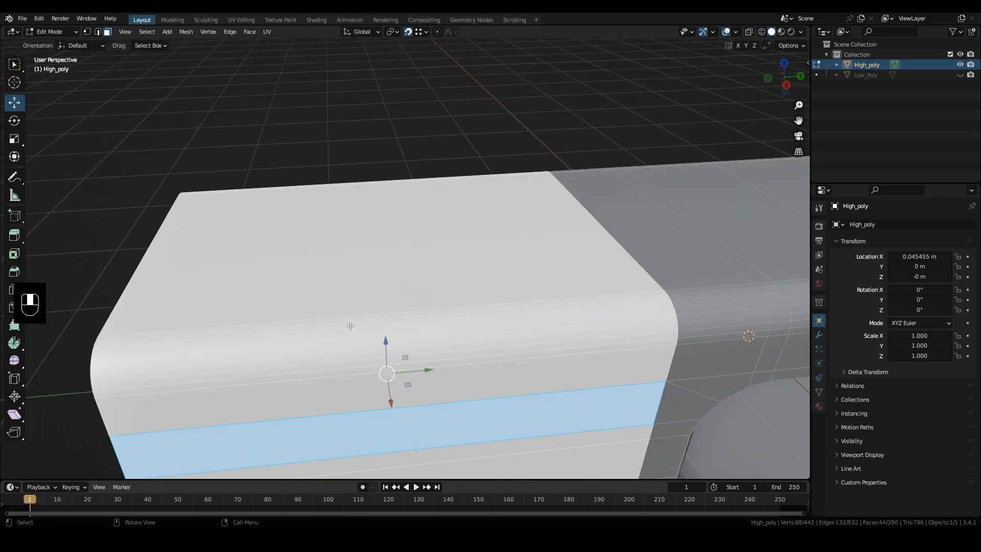
{"action": "key", "text": "i"}
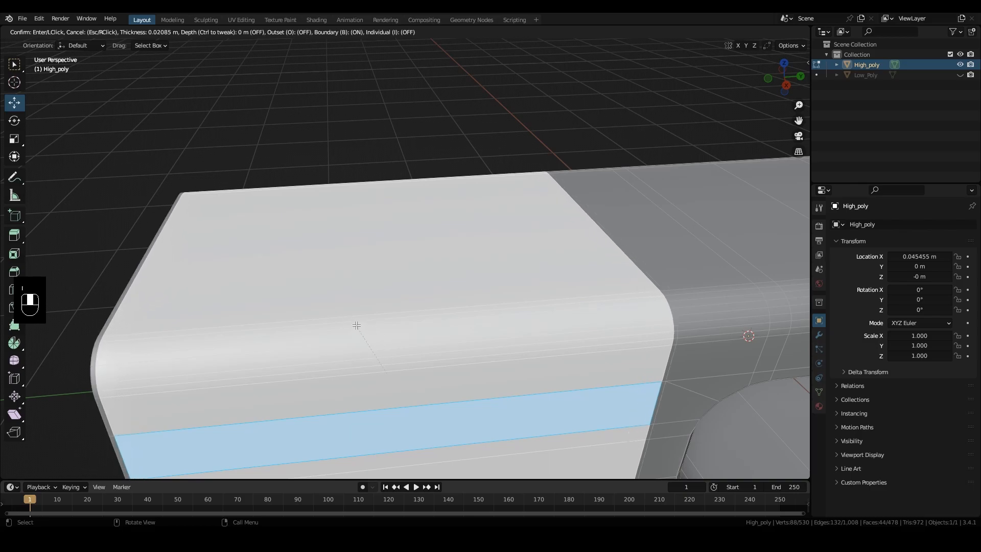
{"action": "left_click", "coordinate": [370, 346]}
{"action": "middle_click_drag", "start_coordinate": [370, 346], "coordinate": [377, 324]}
{"action": "scroll", "coordinate": [285, 241], "scroll_direction": "up", "scroll_amount": 4}
{"action": "middle_click_drag", "start_coordinate": [284, 241], "coordinate": [305, 311], "text": "shift"}
{"action": "left_click", "coordinate": [126, 412]}
{"action": "key", "text": "BackSpace"}
{"action": "type", "text": ".01"}
{"action": "key", "text": "Return"}
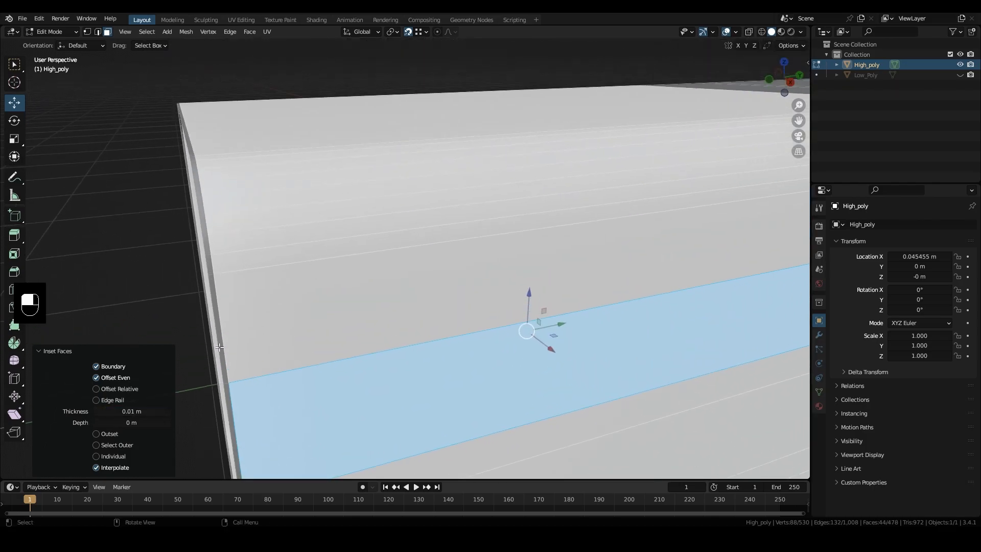
{"action": "left_click", "coordinate": [96, 401]}
- Select the redundant edge loop that the inset left beside the cut-out and dissolve its edges
{"action": "middle_click_drag", "start_coordinate": [484, 241], "coordinate": [503, 278]}
{"action": "middle_click_drag", "start_coordinate": [556, 299], "coordinate": [395, 294], "text": "shift"}
{"action": "middle_click_drag", "start_coordinate": [470, 290], "coordinate": [413, 278]}
{"action": "scroll", "coordinate": [398, 256], "scroll_direction": "up", "scroll_amount": 4}
{"action": "key", "text": "2"}
{"action": "left_click", "coordinate": [397, 244]}
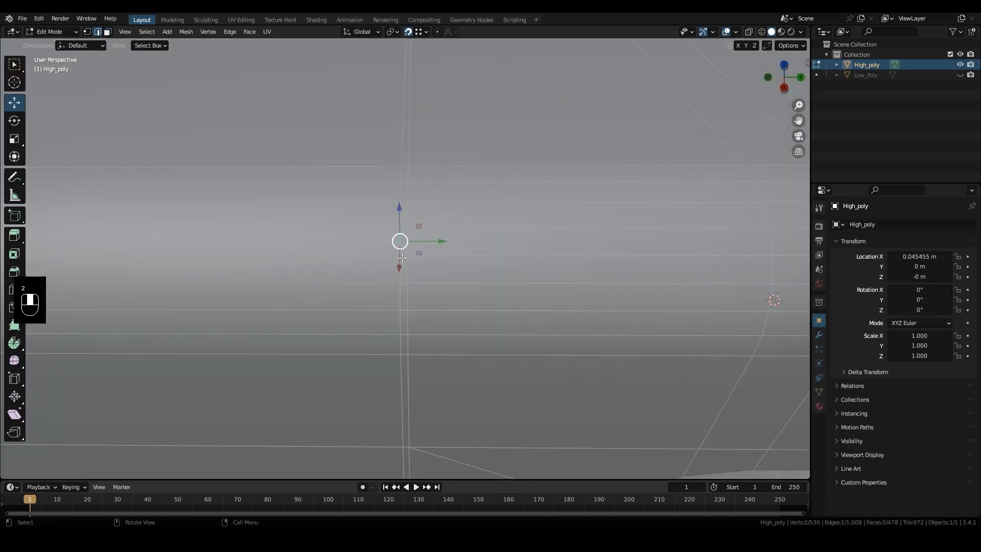
{"action": "left_click", "coordinate": [401, 270], "text": "alt+shift"}
{"action": "scroll", "coordinate": [409, 296], "scroll_direction": "down", "scroll_amount": 6}
{"action": "middle_click_drag", "start_coordinate": [411, 300], "coordinate": [412, 300]}
{"action": "scroll", "coordinate": [411, 300], "scroll_direction": "up", "scroll_amount": 5}
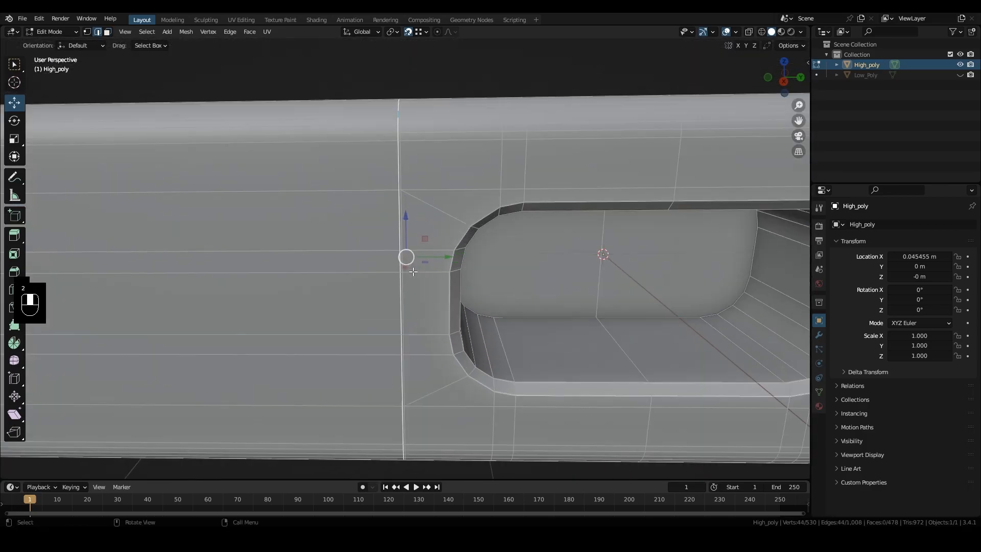
{"action": "right_click", "coordinate": [394, 249]}
{"action": "left_click", "coordinate": [356, 495]}
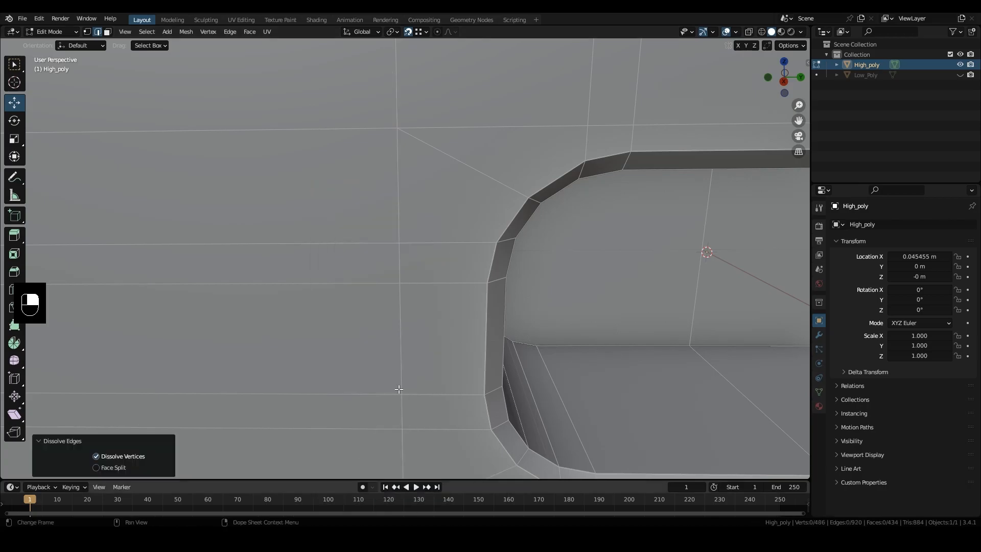
- Select the faces wrapping the opposite end section and inset them 0.01 m with Edge Rail enabled
{"action": "scroll", "coordinate": [398, 389], "scroll_direction": "down", "scroll_amount": 6}
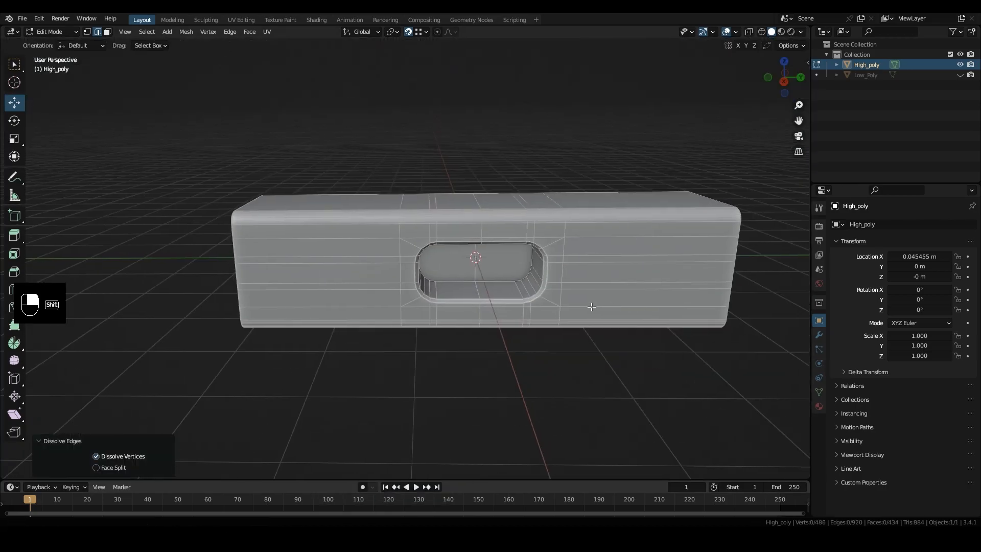
{"action": "middle_click_drag", "start_coordinate": [398, 307], "coordinate": [396, 236]}
{"action": "scroll", "coordinate": [397, 236], "scroll_direction": "up", "scroll_amount": 5}
{"action": "key", "text": "3"}
{"action": "left_click", "coordinate": [393, 207], "text": "alt"}
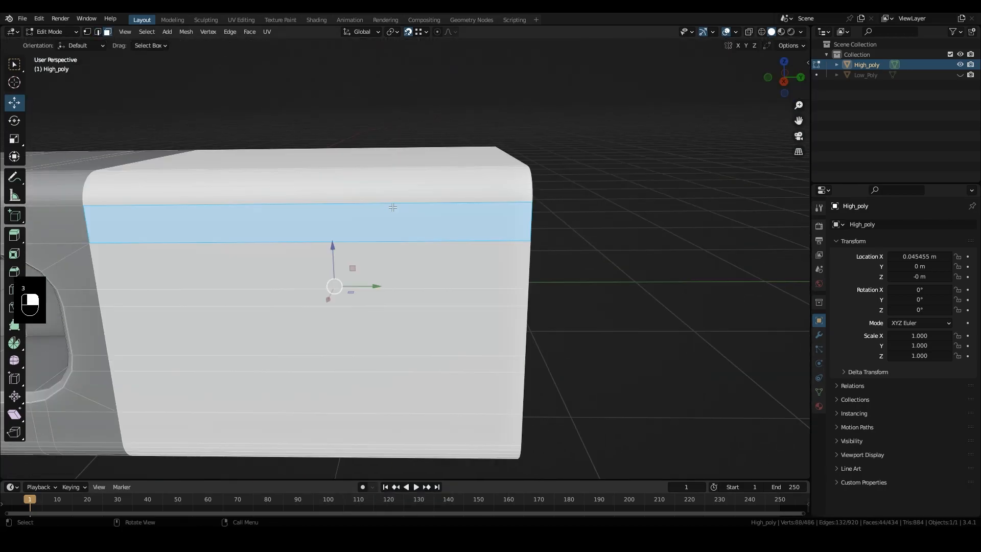
{"action": "key", "text": "i"}
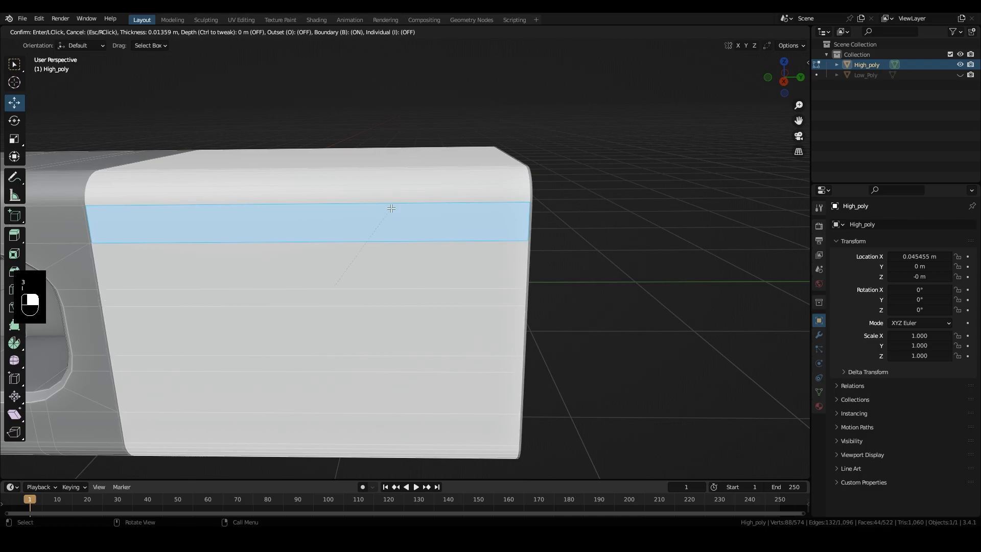
{"action": "left_click", "coordinate": [391, 208]}
{"action": "left_click", "coordinate": [130, 412]}
{"action": "key", "text": "BackSpace"}
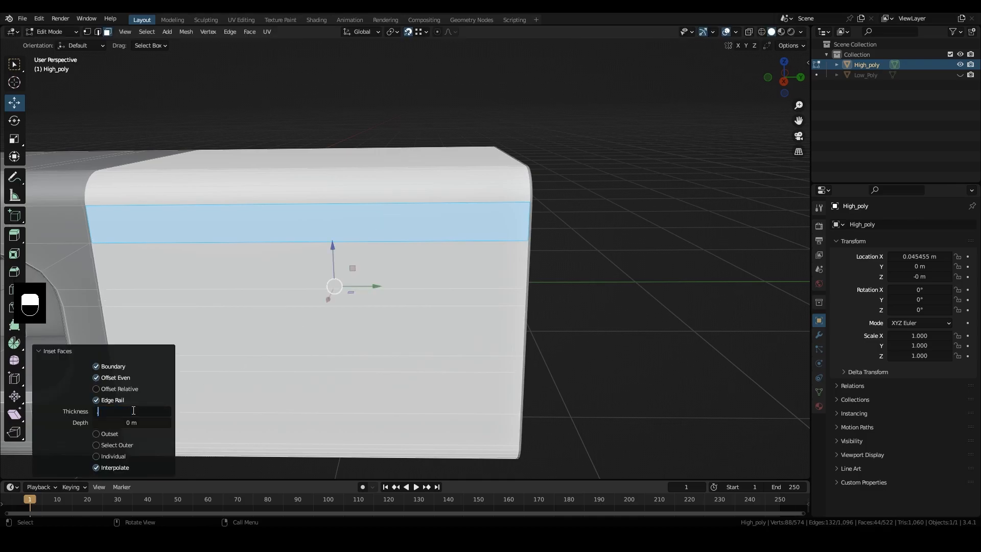
{"action": "key", "text": "Return"}
- Select the redundant edge loop that the inset left on this side of the cut-out and dissolve its edges
{"action": "scroll", "coordinate": [326, 218], "scroll_direction": "down", "scroll_amount": 4}
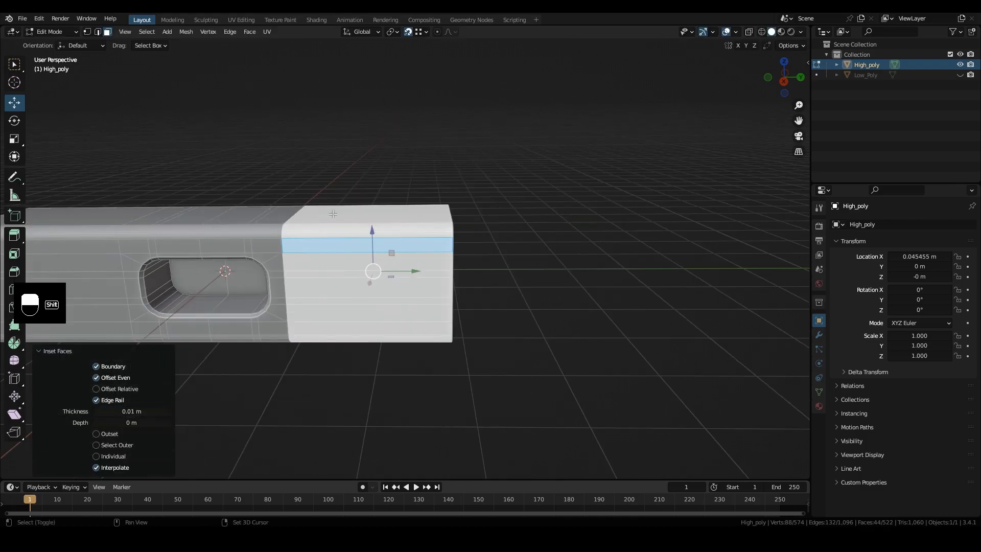
{"action": "middle_click_drag", "start_coordinate": [331, 215], "coordinate": [432, 220], "text": "shift"}
{"action": "scroll", "coordinate": [419, 253], "scroll_direction": "up", "scroll_amount": 4}
{"action": "key", "text": "2"}
{"action": "left_click", "coordinate": [369, 258], "text": "alt+shift"}
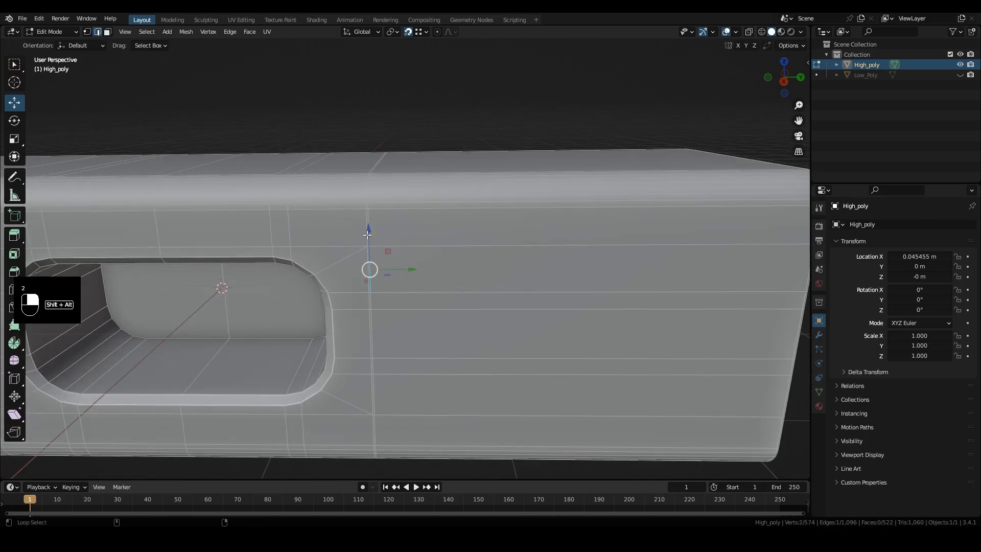
{"action": "right_click", "coordinate": [369, 233]}
{"action": "left_click", "coordinate": [348, 497]}
- Examine the edge flow around the cut-out's opening, along its bevelled rim and on its inner walls
{"action": "middle_click_drag", "start_coordinate": [246, 329], "coordinate": [539, 313], "text": "shift"}
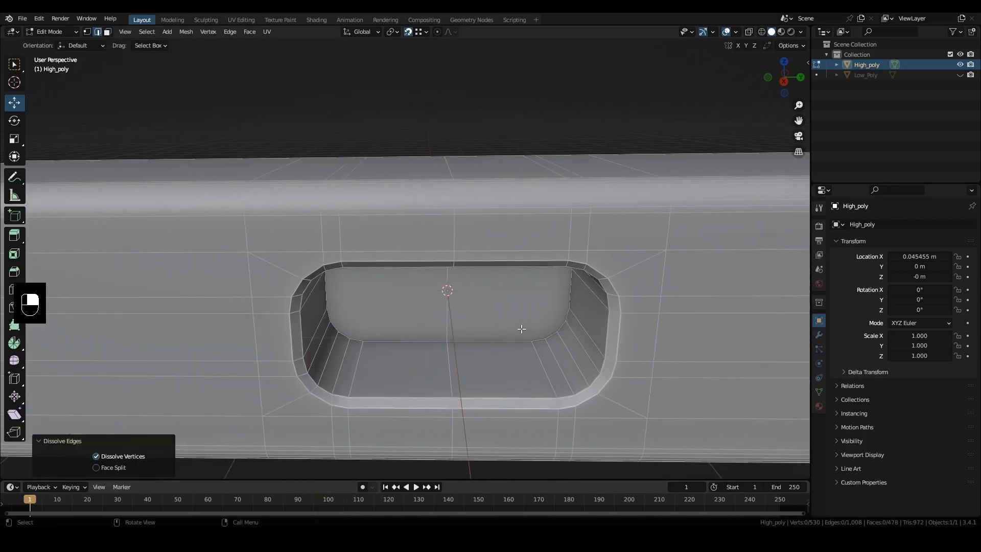
{"action": "scroll", "coordinate": [400, 328], "scroll_direction": "down", "scroll_amount": 4}
{"action": "middle_click_drag", "start_coordinate": [539, 314], "coordinate": [481, 361], "text": "shift"}
{"action": "scroll", "coordinate": [462, 381], "scroll_direction": "up", "scroll_amount": 5}
{"action": "middle_click_drag", "start_coordinate": [498, 402], "coordinate": [515, 240], "text": "shift"}
{"action": "middle_click_drag", "start_coordinate": [515, 240], "coordinate": [633, 275]}
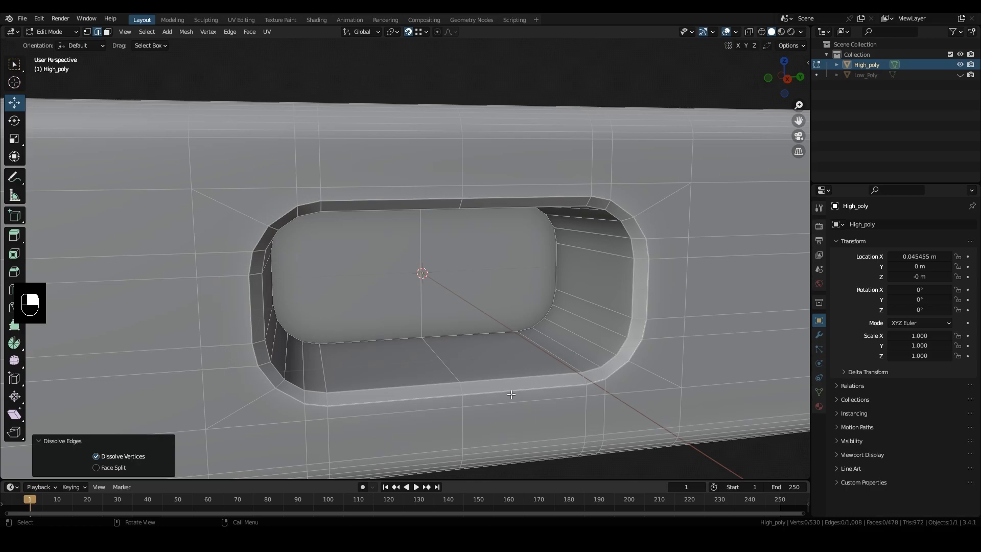
{"action": "middle_click_drag", "start_coordinate": [506, 412], "coordinate": [511, 374]}
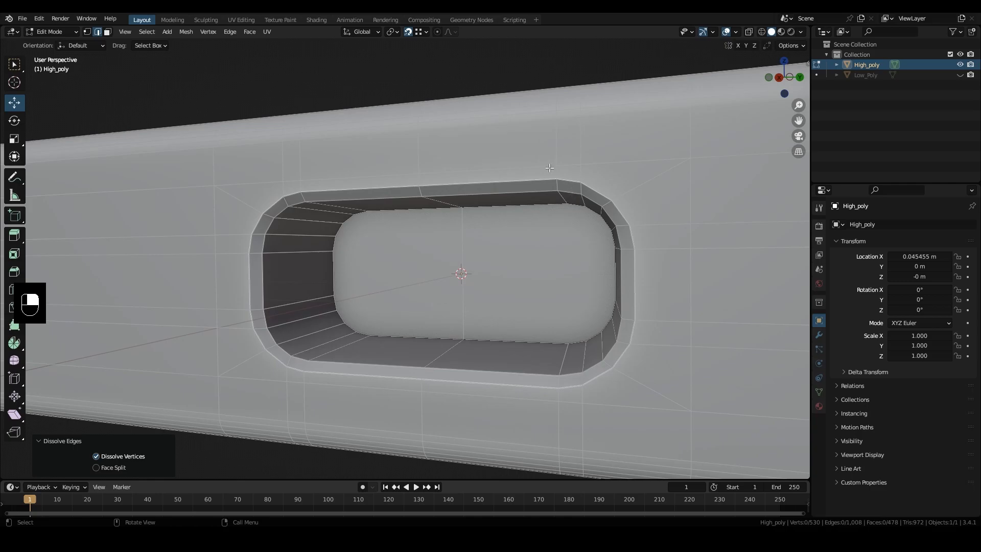
{"action": "middle_click_drag", "start_coordinate": [363, 291], "coordinate": [440, 305]}
{"action": "middle_click_drag", "start_coordinate": [543, 330], "coordinate": [439, 349], "text": "shift"}
{"action": "scroll", "coordinate": [438, 341], "scroll_direction": "up", "scroll_amount": 3}
- Select the face loop surrounding the cut-out's opening and inset it about 0.0075 m with Edge Rail enabled
{"action": "key", "text": "3"}
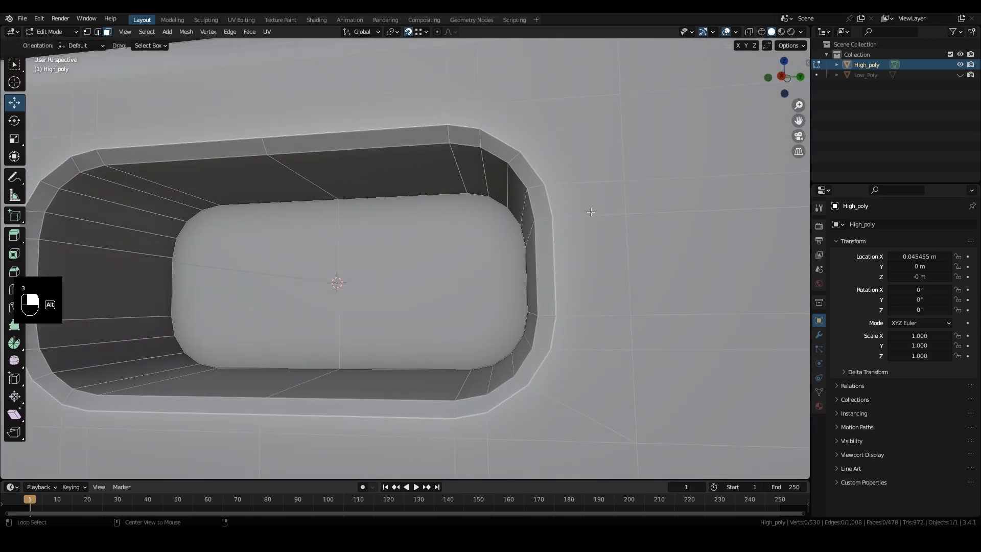
{"action": "left_click", "coordinate": [591, 219], "text": "alt"}
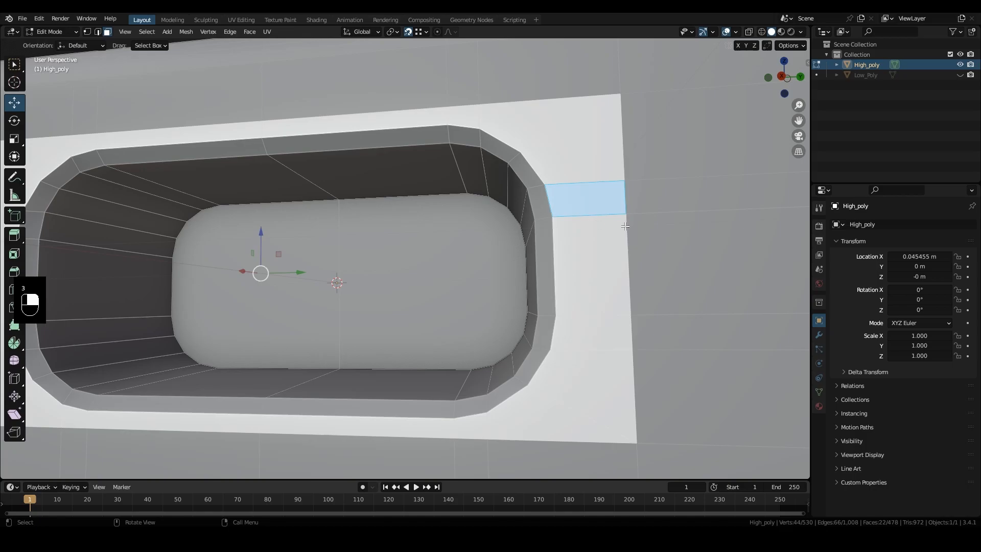
{"action": "middle_click_drag", "start_coordinate": [625, 226], "coordinate": [608, 261]}
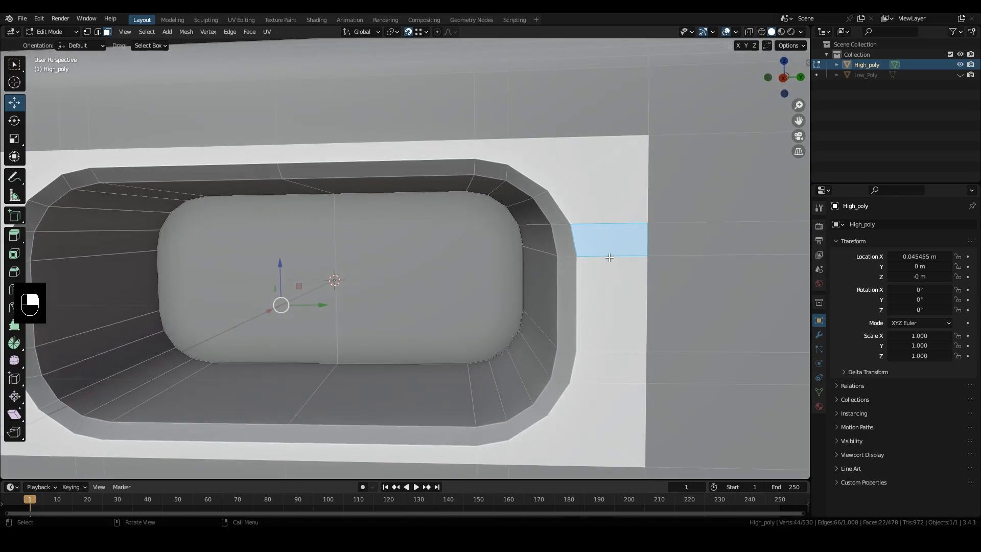
{"action": "middle_click_drag", "start_coordinate": [627, 328], "coordinate": [618, 257]}
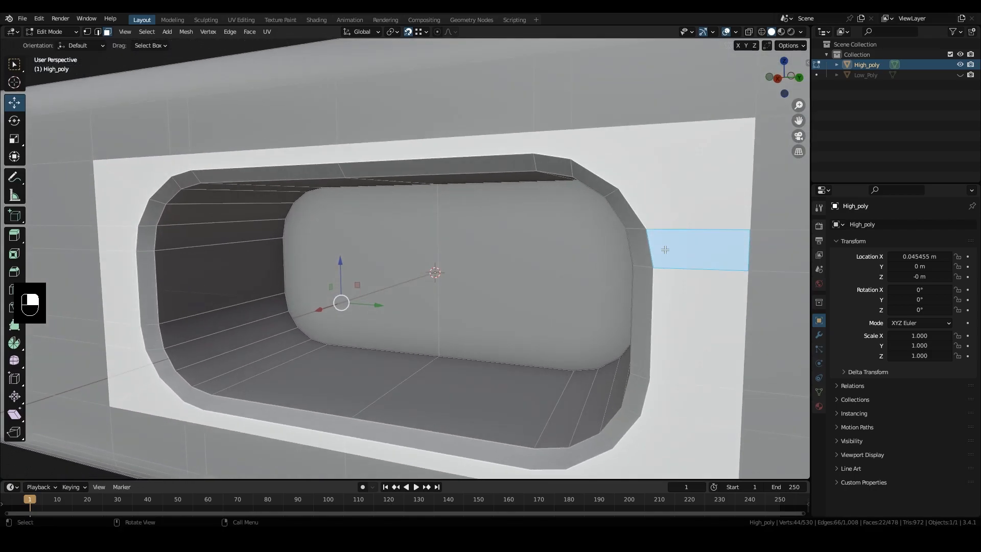
{"action": "key", "text": "i"}
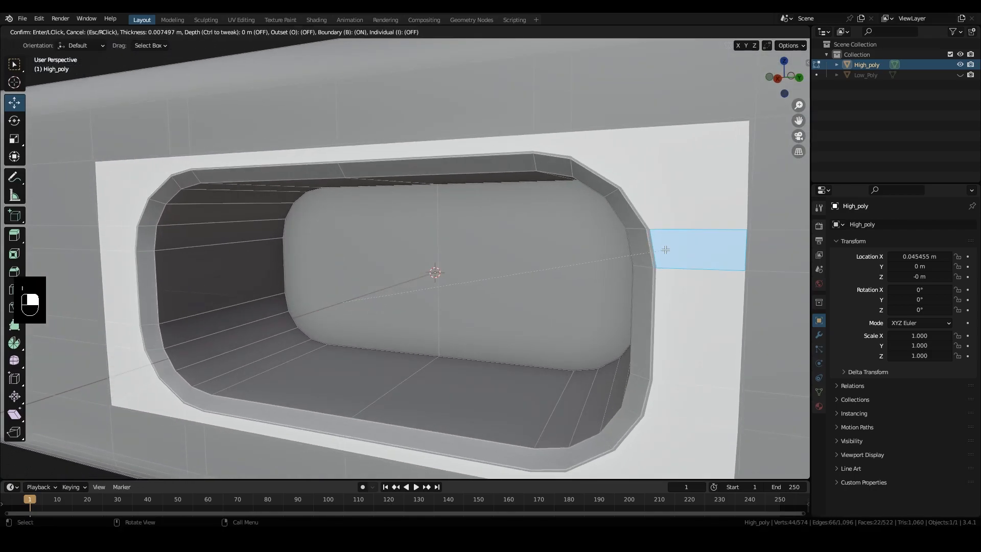
{"action": "left_click", "coordinate": [665, 249]}
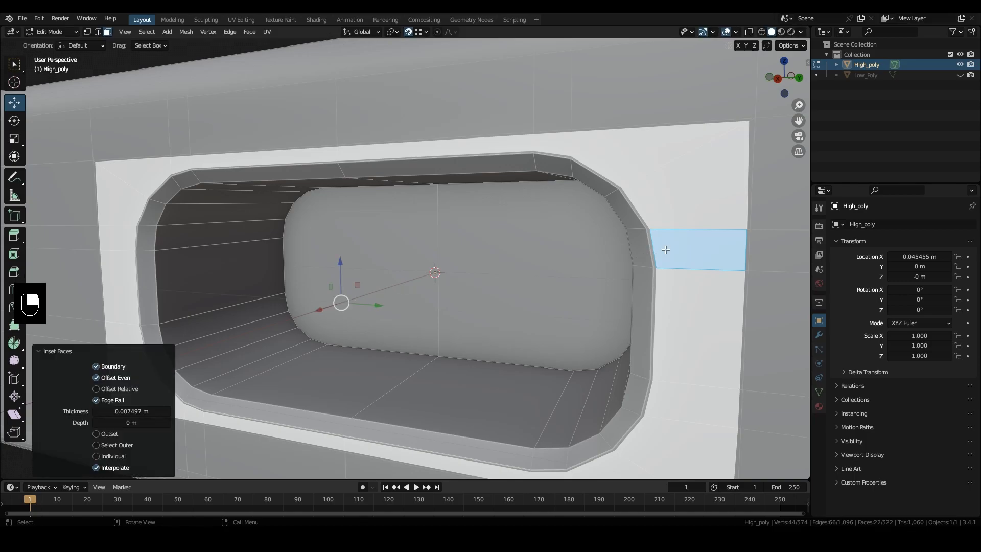
- Try the inset with Offset Even disabled, compare its width around the opening's corners, and re-enable the option
{"action": "left_click", "coordinate": [97, 378]}
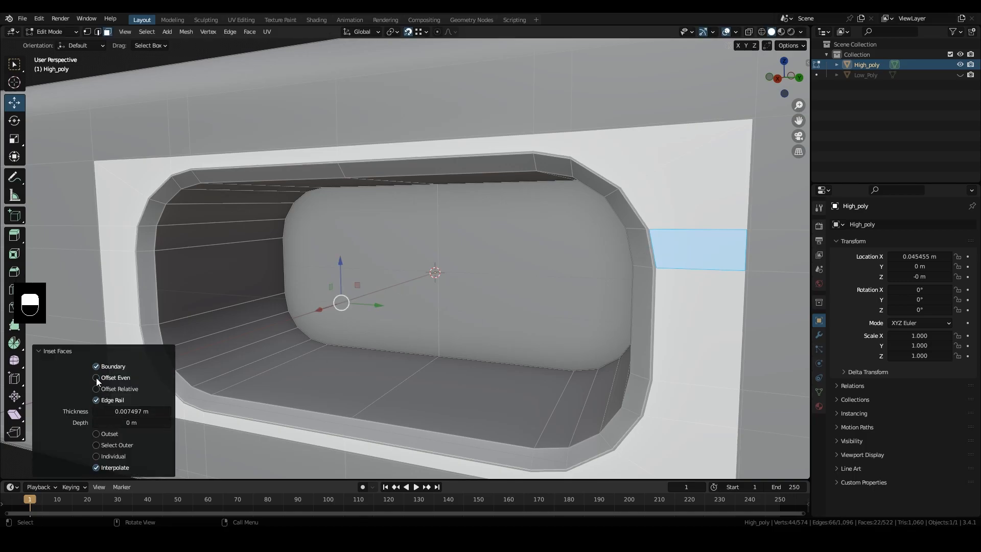
{"action": "middle_click_drag", "start_coordinate": [599, 259], "coordinate": [492, 328], "text": "shift"}
{"action": "scroll", "coordinate": [511, 330], "scroll_direction": "up", "scroll_amount": 3}
{"action": "middle_click_drag", "start_coordinate": [587, 338], "coordinate": [532, 335], "text": "shift"}
{"action": "scroll", "coordinate": [532, 335], "scroll_direction": "down", "scroll_amount": 4}
{"action": "middle_click_drag", "start_coordinate": [357, 369], "coordinate": [383, 346]}
{"action": "left_click", "coordinate": [97, 378]}
- Select the redundant outer edge loop of the inset around the cut-out and dissolve its edges
{"action": "middle_click_drag", "start_coordinate": [235, 357], "coordinate": [508, 330], "text": "shift"}
{"action": "middle_click_drag", "start_coordinate": [411, 359], "coordinate": [476, 313], "text": "shift"}
{"action": "middle_click_drag", "start_coordinate": [472, 318], "coordinate": [461, 318]}
{"action": "key", "text": "2"}
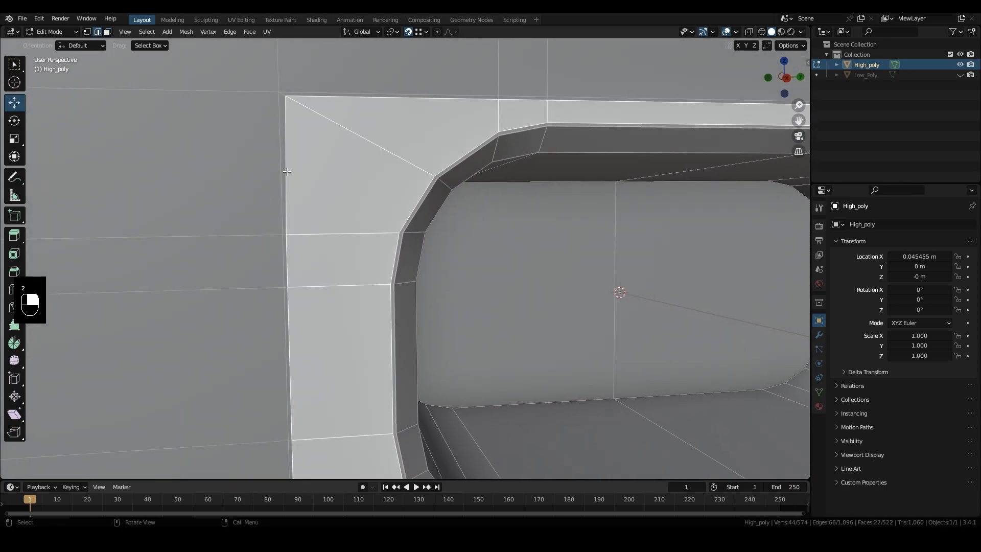
{"action": "left_click", "coordinate": [285, 164], "text": "alt"}
{"action": "right_click", "coordinate": [253, 474]}
{"action": "left_click", "coordinate": [244, 506]}
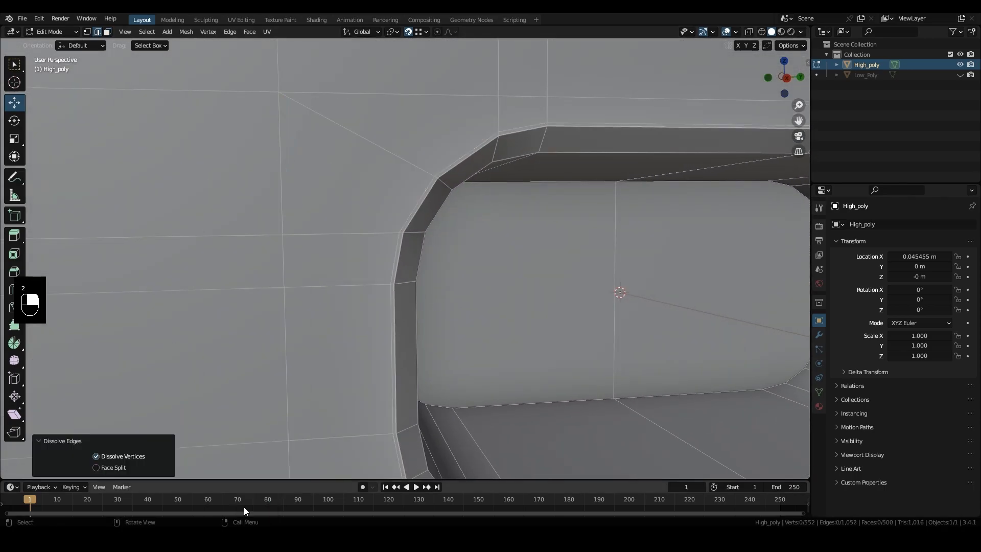
- Select the face loop along the cut-out's bevelled rim and inset it about 0.0037 m with Edge Rail enabled
{"action": "middle_click_drag", "start_coordinate": [529, 389], "coordinate": [514, 370]}
{"action": "middle_click_drag", "start_coordinate": [238, 365], "coordinate": [392, 352], "text": "shift"}
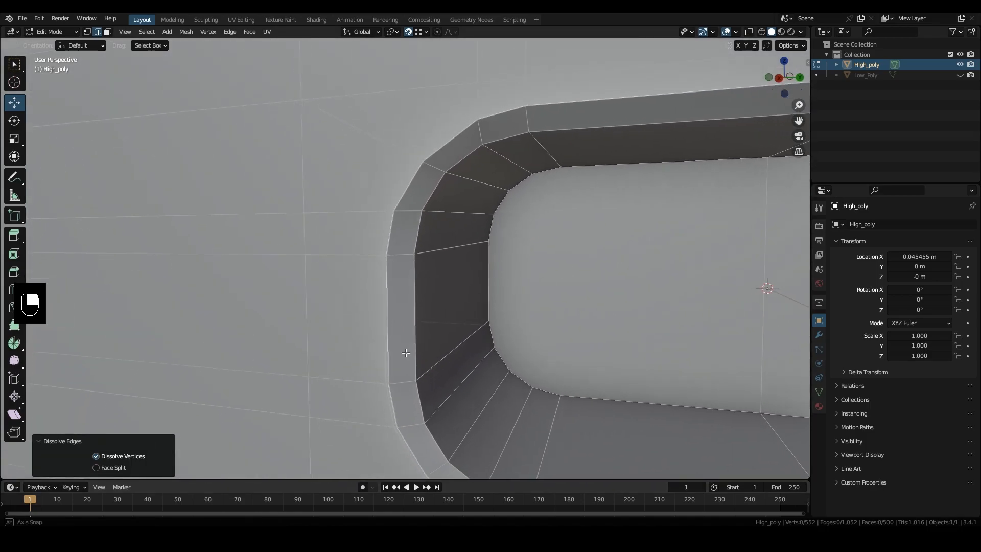
{"action": "scroll", "coordinate": [344, 243], "scroll_direction": "up", "scroll_amount": 4}
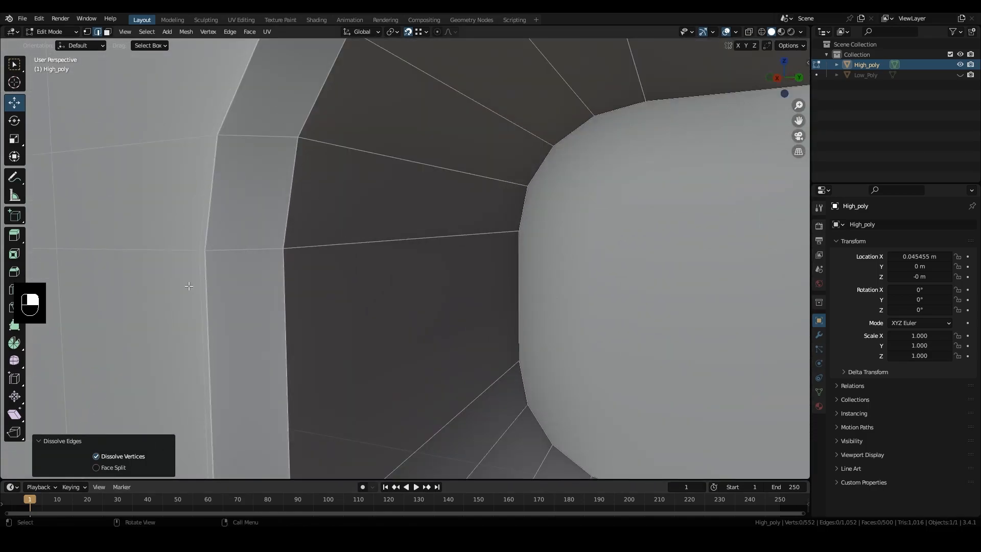
{"action": "key", "text": "3"}
{"action": "left_click", "coordinate": [244, 136], "text": "alt"}
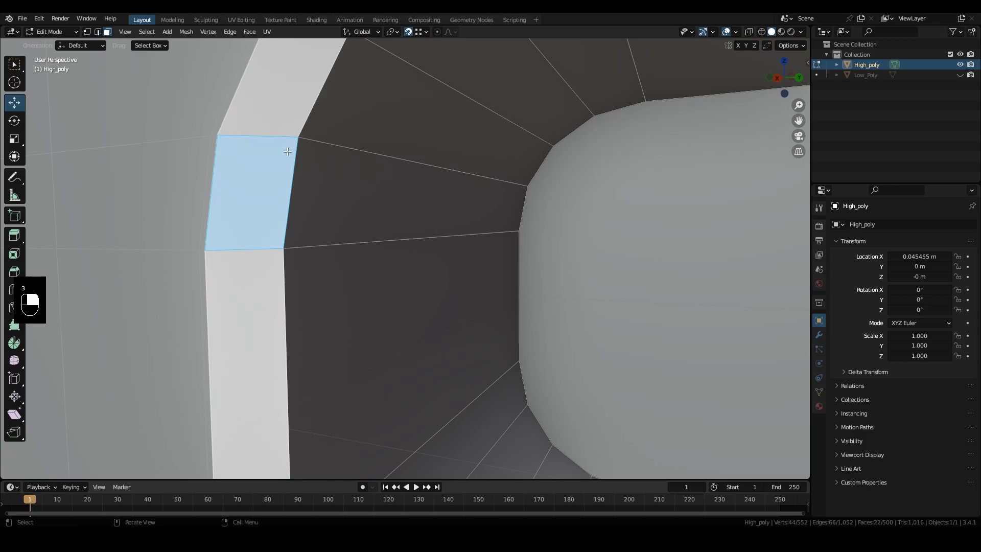
{"action": "scroll", "coordinate": [288, 152], "scroll_direction": "down", "scroll_amount": 6}
{"action": "middle_click_drag", "start_coordinate": [388, 258], "coordinate": [362, 257]}
{"action": "scroll", "coordinate": [477, 261], "scroll_direction": "up", "scroll_amount": 5}
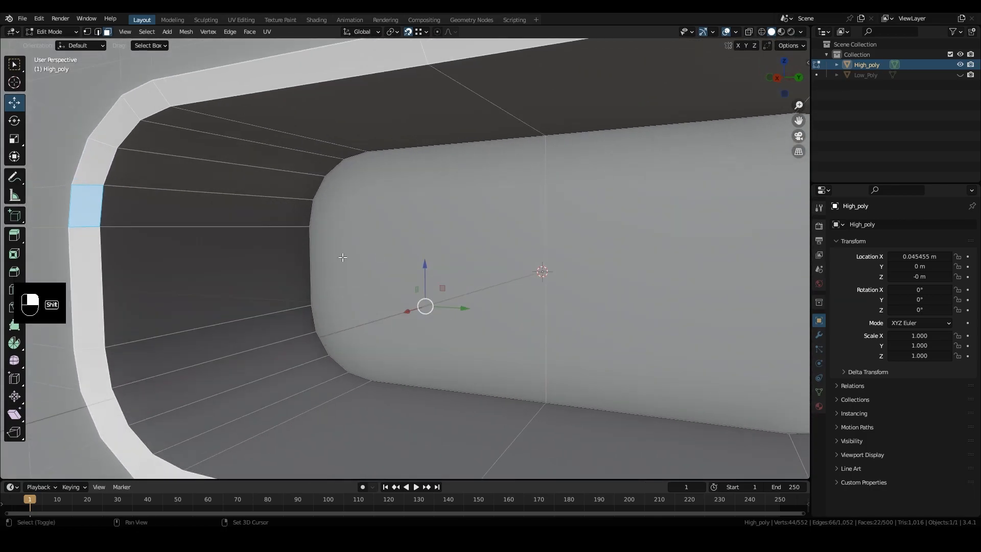
{"action": "middle_click_drag", "start_coordinate": [271, 257], "coordinate": [460, 279], "text": "shift"}
{"action": "scroll", "coordinate": [380, 254], "scroll_direction": "up", "scroll_amount": 2}
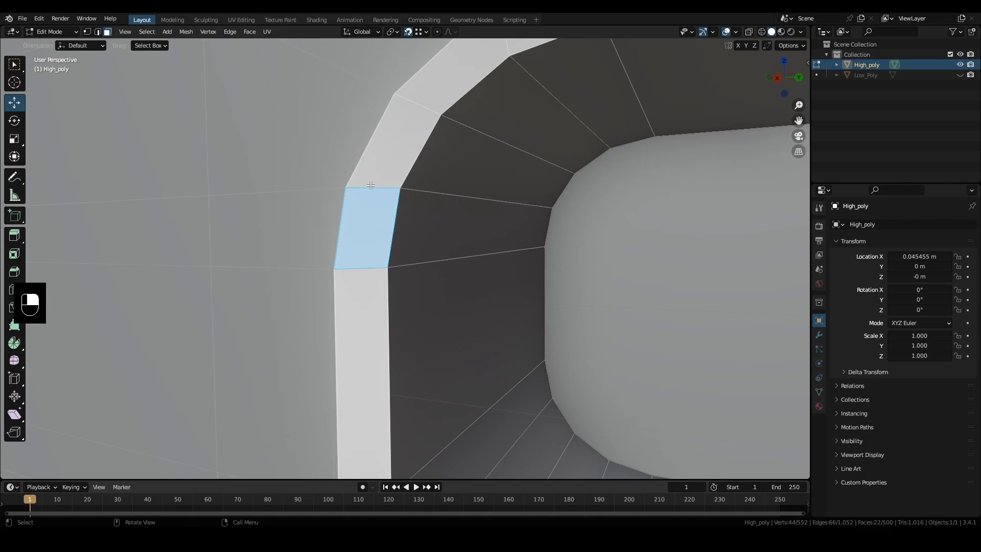
{"action": "key", "text": "i"}
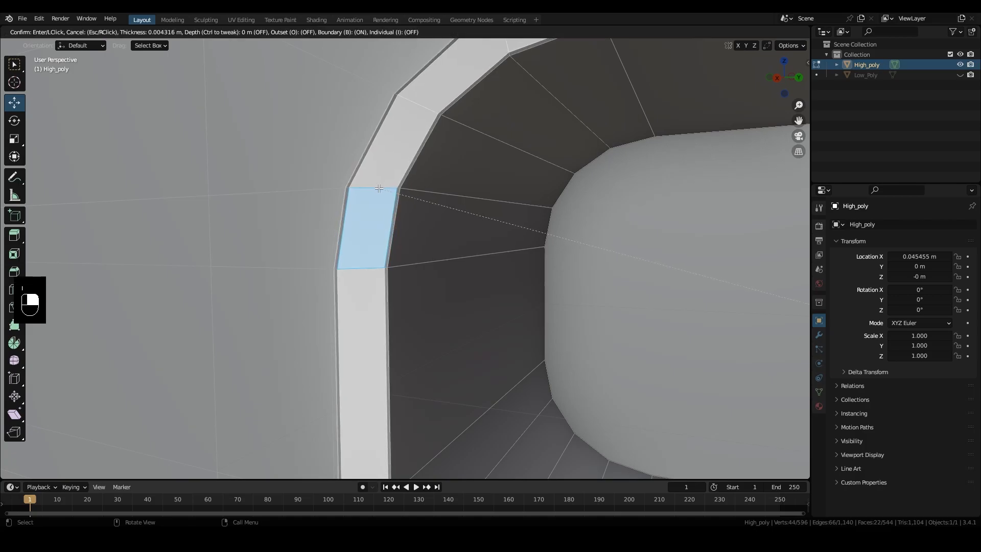
{"action": "left_click", "coordinate": [377, 189]}
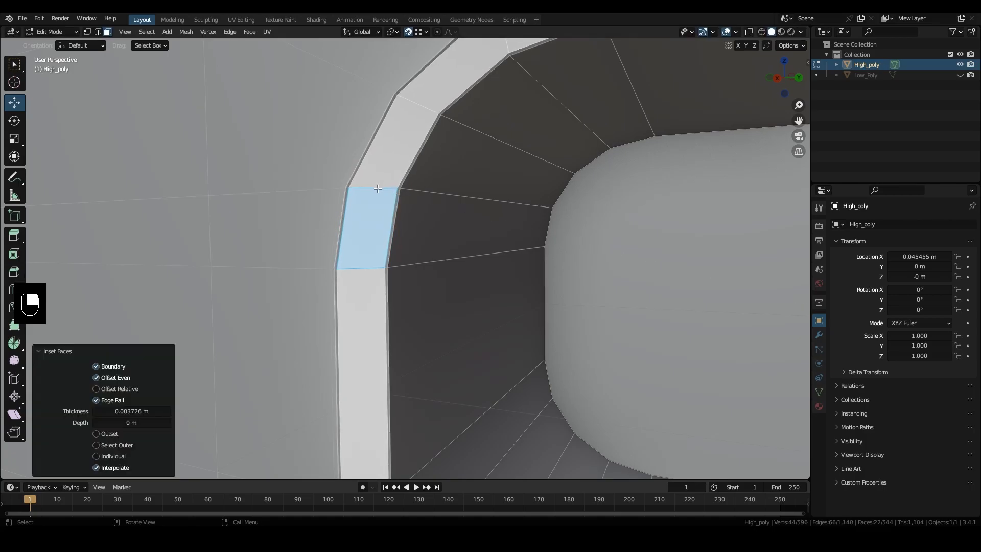
- Select the face loop forming the cut-out's inner walls and inset it about 0.0065 m with Edge Rail enabled
{"action": "middle_click_drag", "start_coordinate": [552, 374], "coordinate": [493, 365], "text": "shift"}
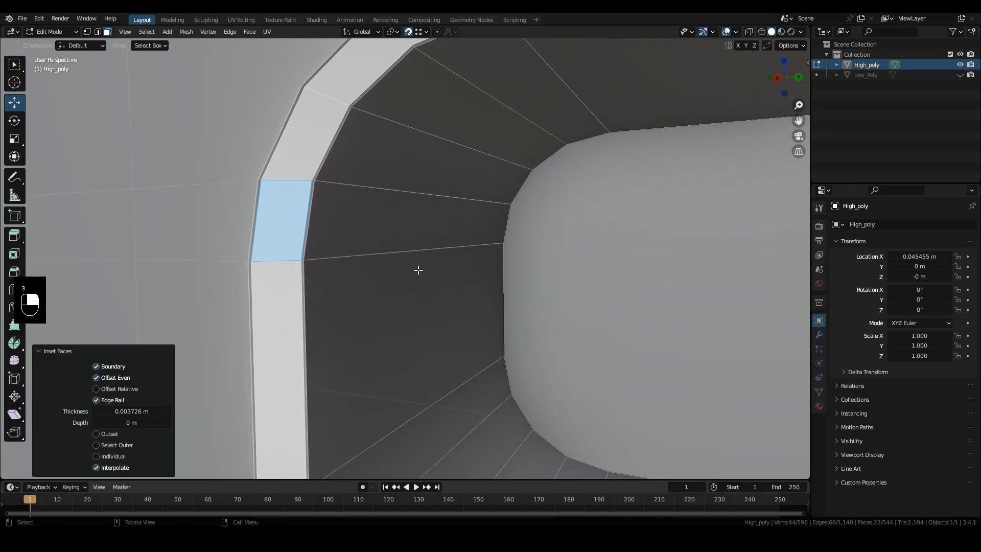
{"action": "left_click", "coordinate": [411, 255]}
{"action": "key", "text": "i"}
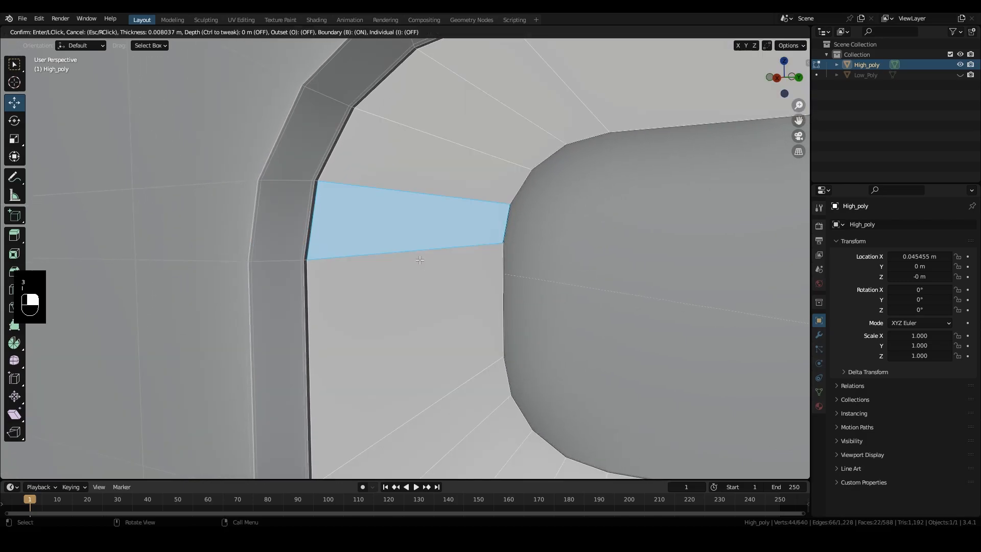
{"action": "left_click", "coordinate": [419, 259]}
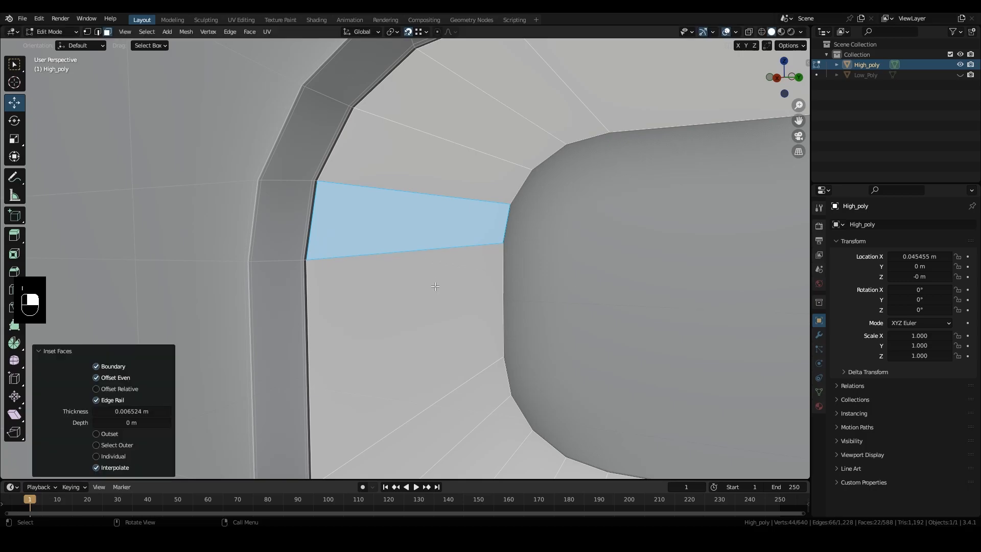
- Inspect the inner wall's supporting edges and the boundary of the rounded back face inside the cut-out
{"action": "scroll", "coordinate": [438, 287], "scroll_direction": "down", "scroll_amount": 4}
{"action": "middle_click_drag", "start_coordinate": [577, 352], "coordinate": [416, 344], "text": "shift"}
{"action": "scroll", "coordinate": [478, 355], "scroll_direction": "up", "scroll_amount": 4}
{"action": "middle_click_drag", "start_coordinate": [491, 172], "coordinate": [438, 192]}
{"action": "scroll", "coordinate": [438, 225], "scroll_direction": "down", "scroll_amount": 5}
{"action": "middle_click_drag", "start_coordinate": [437, 225], "coordinate": [643, 275]}
{"action": "scroll", "coordinate": [627, 289], "scroll_direction": "up", "scroll_amount": 4}
{"action": "scroll", "coordinate": [536, 357], "scroll_direction": "up", "scroll_amount": 1}
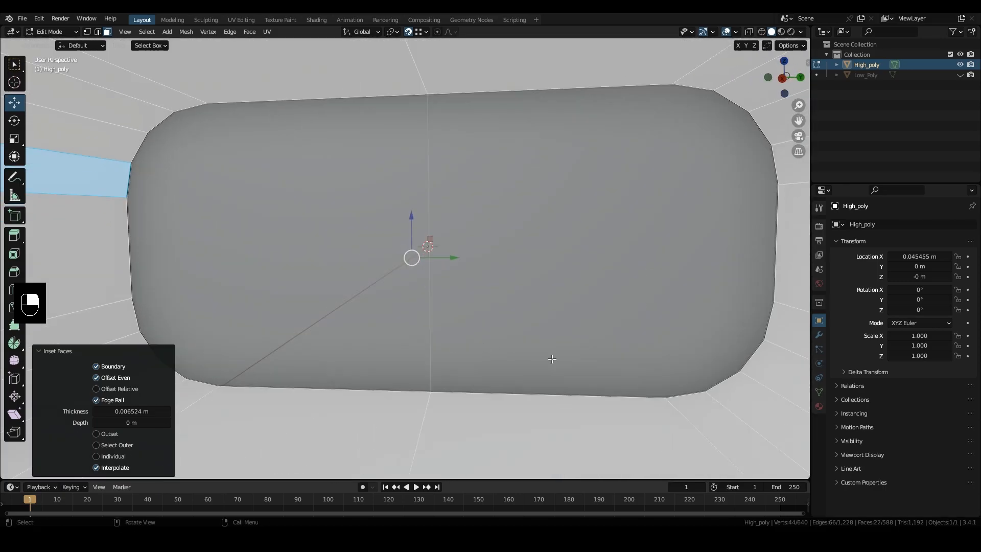
{"action": "mouse_move", "coordinate": [567, 357]}
{"action": "middle_mouse_down"}
{"action": "mouse_move", "coordinate": [554, 352]}
{"action": "mouse_move", "coordinate": [567, 354]}
{"action": "middle_mouse_up"}
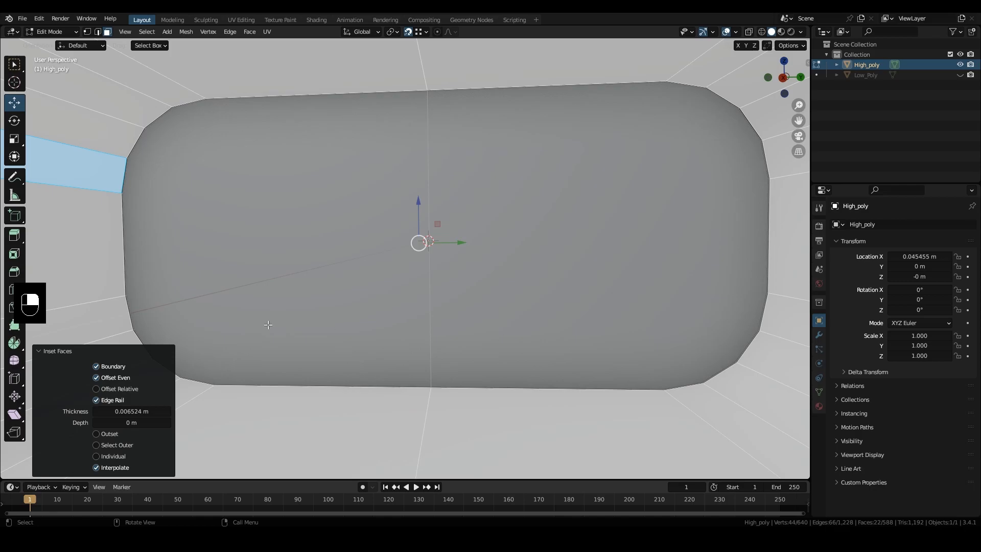
- Try to connect the vertices where the positive Y corners begin with a vertical edge across the cut-out's back face
{"action": "key", "text": "1"}
{"action": "left_click", "coordinate": [126, 296]}
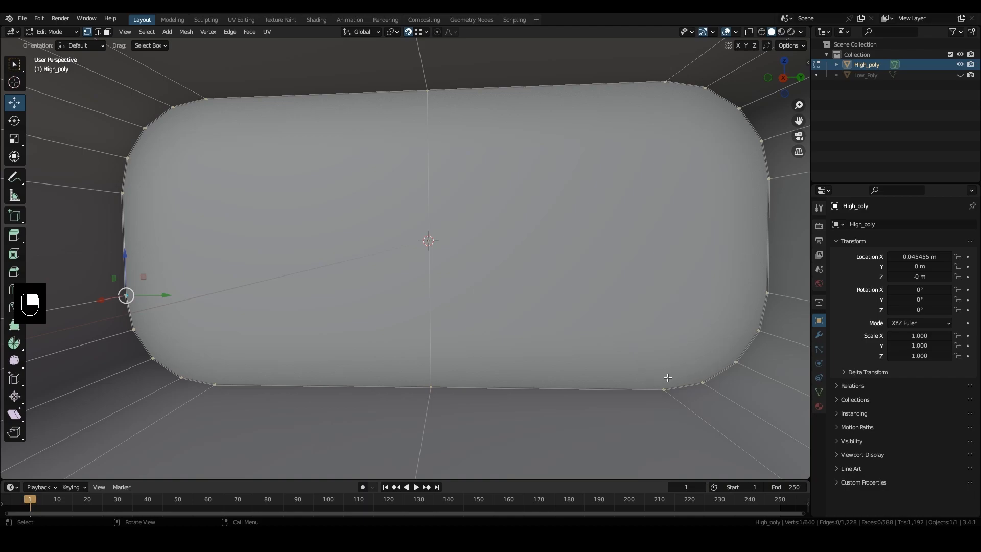
{"action": "left_click", "coordinate": [667, 87]}
{"action": "middle_click_drag", "start_coordinate": [669, 148], "coordinate": [674, 206]}
{"action": "left_click", "coordinate": [652, 388], "text": "shift"}
{"action": "key", "text": "j"}
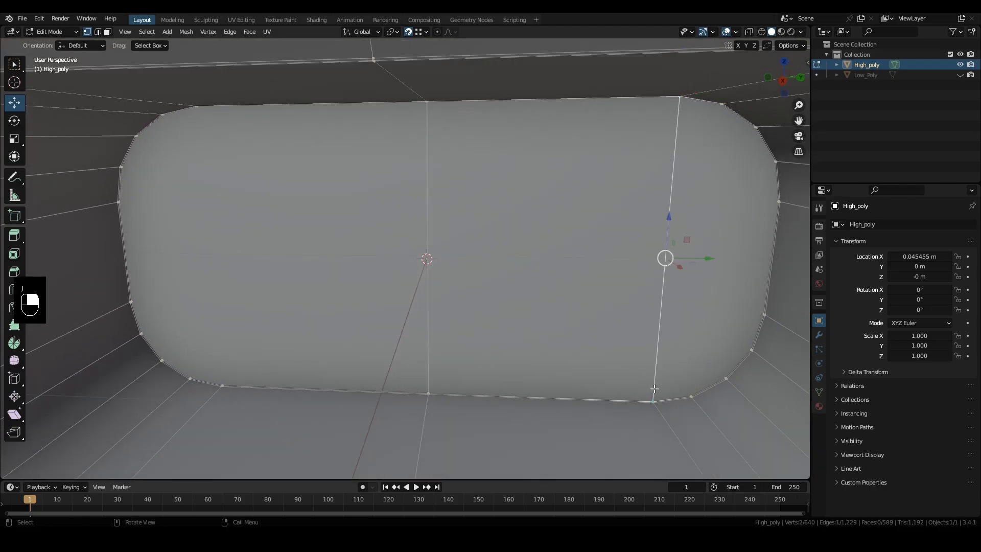
- Try to connect two more pairs of opposing corner vertices with vertical edges across the back face
{"action": "middle_click_drag", "start_coordinate": [738, 166], "coordinate": [726, 134]}
{"action": "left_click", "coordinate": [707, 88]}
{"action": "left_click", "coordinate": [704, 384], "text": "shift"}
{"action": "key", "text": "j"}
{"action": "middle_click_drag", "start_coordinate": [725, 352], "coordinate": [645, 276]}
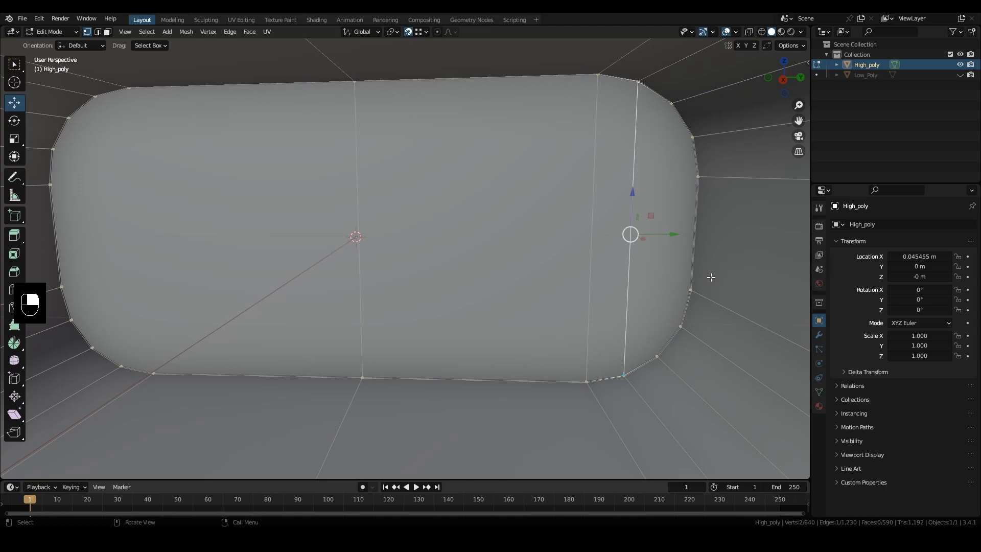
{"action": "middle_click_drag", "start_coordinate": [683, 295], "coordinate": [678, 302]}
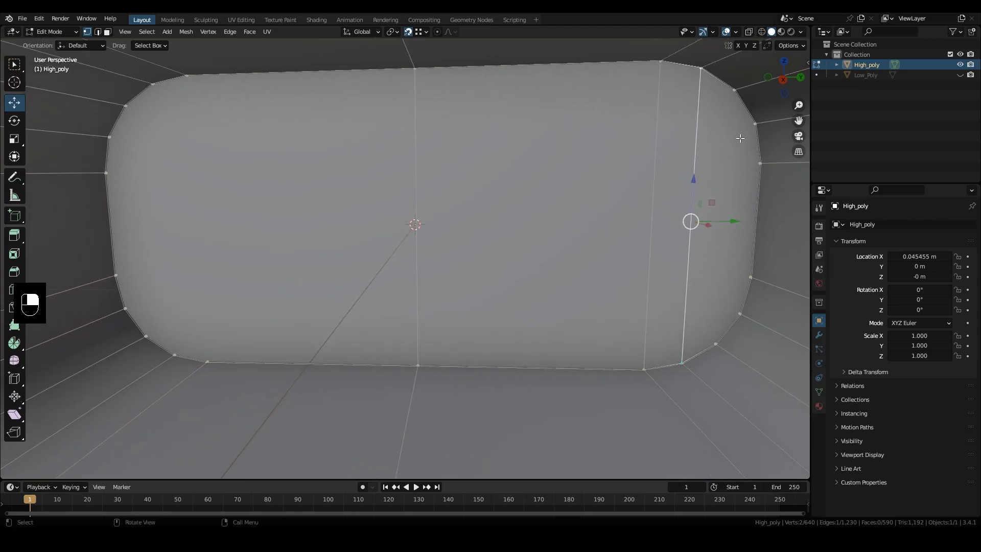
{"action": "left_click", "coordinate": [707, 89]}
{"action": "middle_click_drag", "start_coordinate": [708, 91], "coordinate": [702, 304]}
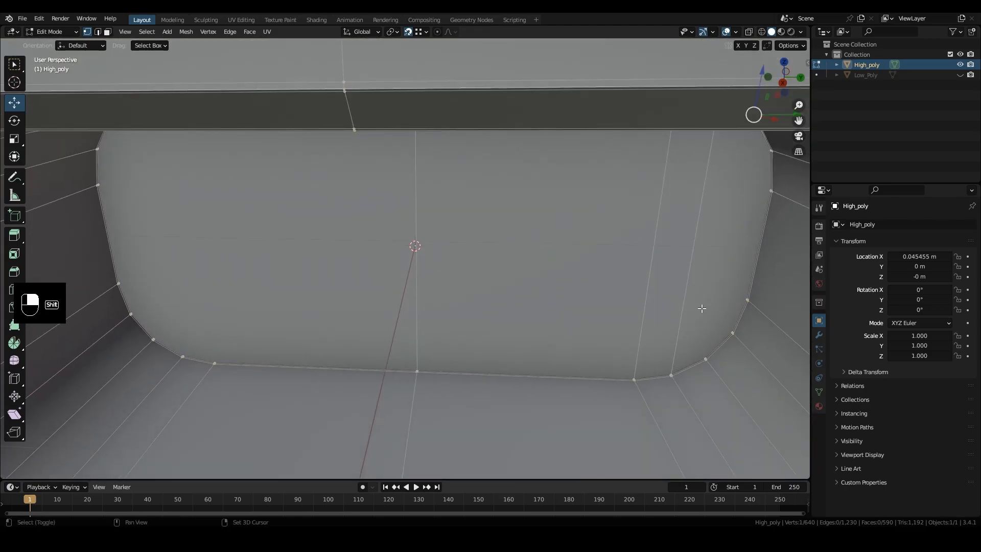
{"action": "left_click", "coordinate": [702, 352], "text": "shift"}
{"action": "middle_click_drag", "start_coordinate": [703, 353], "coordinate": [741, 276]}
{"action": "key", "text": "j"}
- Try to connect opposing side vertices with a horizontal edge across the whole back face and inspect the resulting grid
{"action": "left_click", "coordinate": [751, 261]}
{"action": "middle_click_drag", "start_coordinate": [220, 291], "coordinate": [311, 271], "text": "shift"}
{"action": "mouse_move", "coordinate": [312, 271]}
{"action": "middle_mouse_down"}
{"action": "mouse_move", "coordinate": [339, 271]}
{"action": "mouse_move", "coordinate": [299, 263]}
{"action": "middle_mouse_up"}
{"action": "left_click", "coordinate": [232, 254], "text": "shift"}
{"action": "key", "text": "j"}
{"action": "middle_click_drag", "start_coordinate": [440, 291], "coordinate": [250, 327]}
{"action": "scroll", "coordinate": [622, 295], "scroll_direction": "up", "scroll_amount": 3}
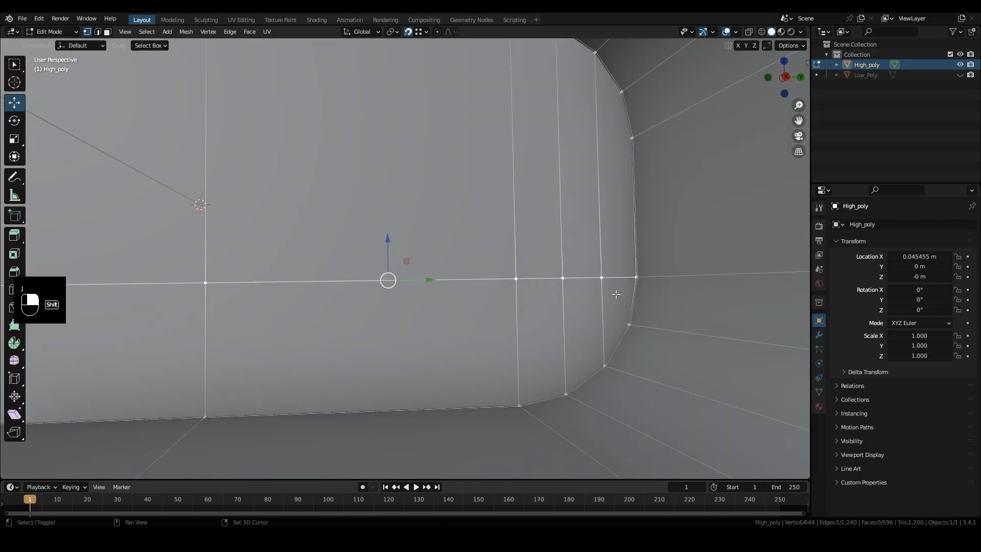
{"action": "middle_click_drag", "start_coordinate": [622, 295], "coordinate": [556, 275], "text": "shift"}
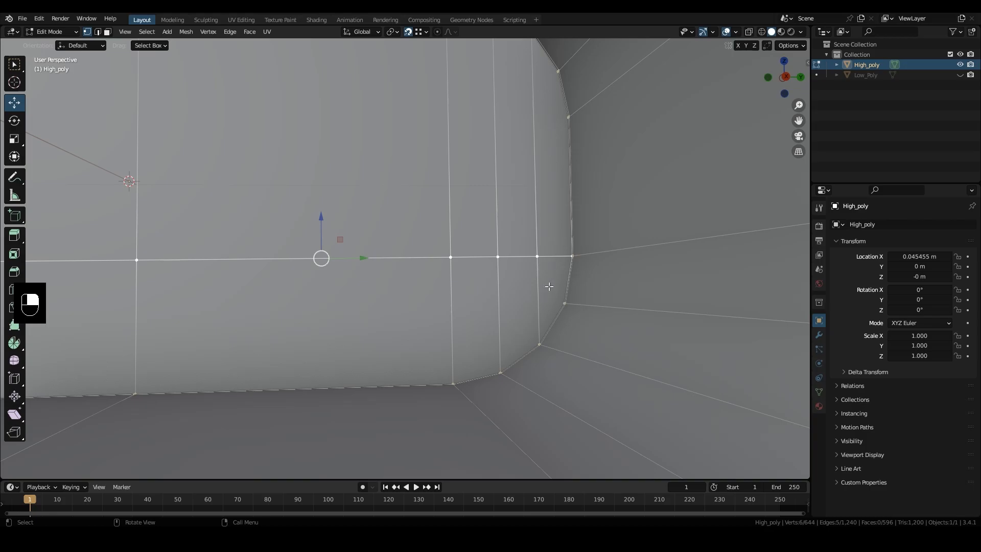
- Undo the vertex connections made across the cut-out's back face
{"action": "key", "text": "ctrl+z"}
{"action": "key", "text": "ctrl+z"}
{"action": "key", "text": "ctrl+z"}
{"action": "key", "text": "ctrl+z"}
{"action": "key", "text": "ctrl+z"}
{"action": "key", "text": "ctrl+z"}
{"action": "key", "text": "ctrl+z"}
{"action": "key", "text": "ctrl+z"}
{"action": "key", "text": "ctrl+z"}
{"action": "key", "text": "ctrl+z"}
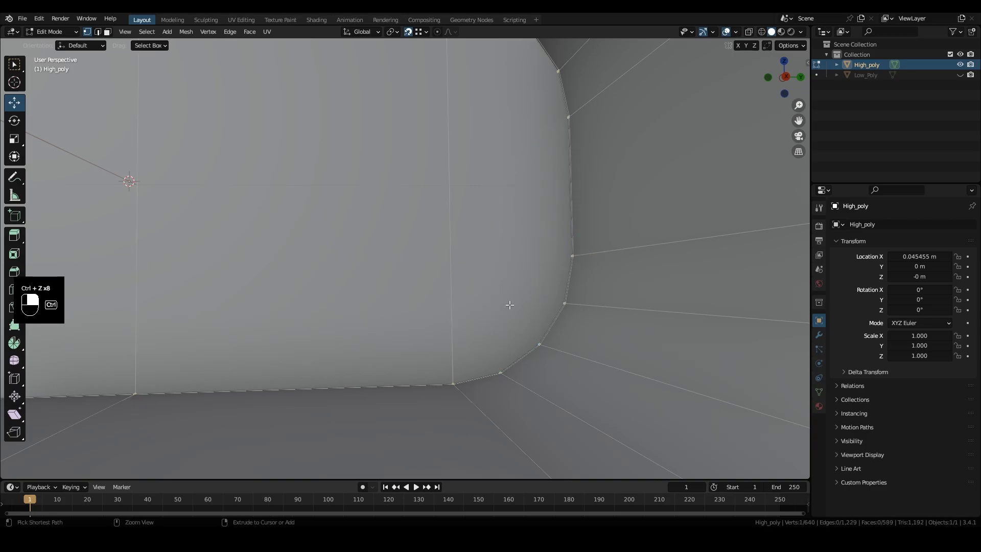
- Dissolve the central edge loop that runs vertically through the cut-out's back face
{"action": "scroll", "coordinate": [386, 280], "scroll_direction": "down", "scroll_amount": 4}
{"action": "middle_click_drag", "start_coordinate": [389, 282], "coordinate": [464, 302], "text": "shift"}
{"action": "middle_click_drag", "start_coordinate": [463, 301], "coordinate": [496, 302], "text": "shift"}
{"action": "key", "text": "2"}
{"action": "left_click", "coordinate": [408, 220]}
{"action": "left_click", "coordinate": [398, 366], "text": "alt"}
{"action": "right_click", "coordinate": [397, 367]}
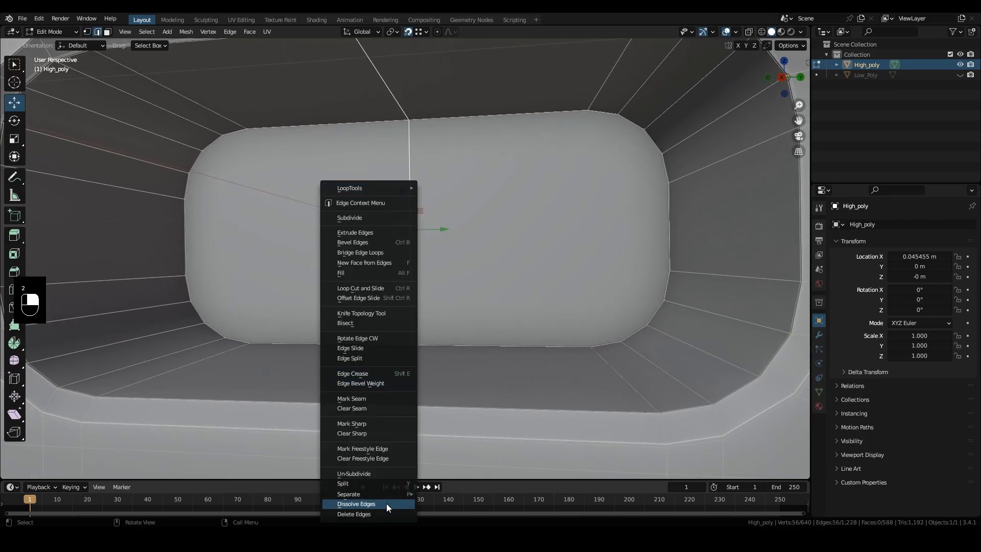
{"action": "left_click", "coordinate": [385, 504]}
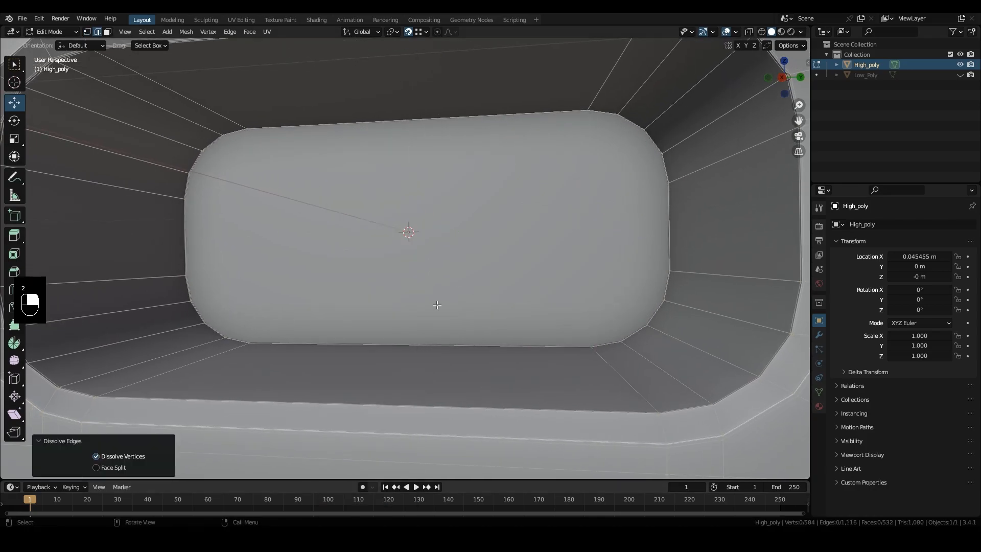
{"action": "middle_click_drag", "start_coordinate": [436, 305], "coordinate": [447, 267]}
- Inset the cut-out's back face twice, by about 0.003 m and by about 0.131 m
{"action": "key", "text": "3"}
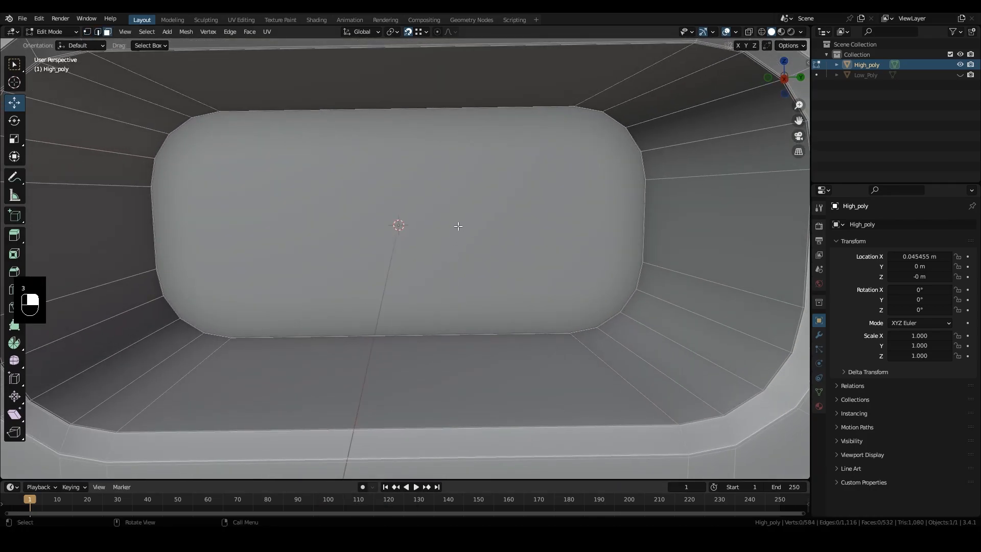
{"action": "left_click", "coordinate": [458, 225]}
{"action": "middle_click_drag", "start_coordinate": [516, 332], "coordinate": [595, 318]}
{"action": "scroll", "coordinate": [525, 377], "scroll_direction": "up", "scroll_amount": 3}
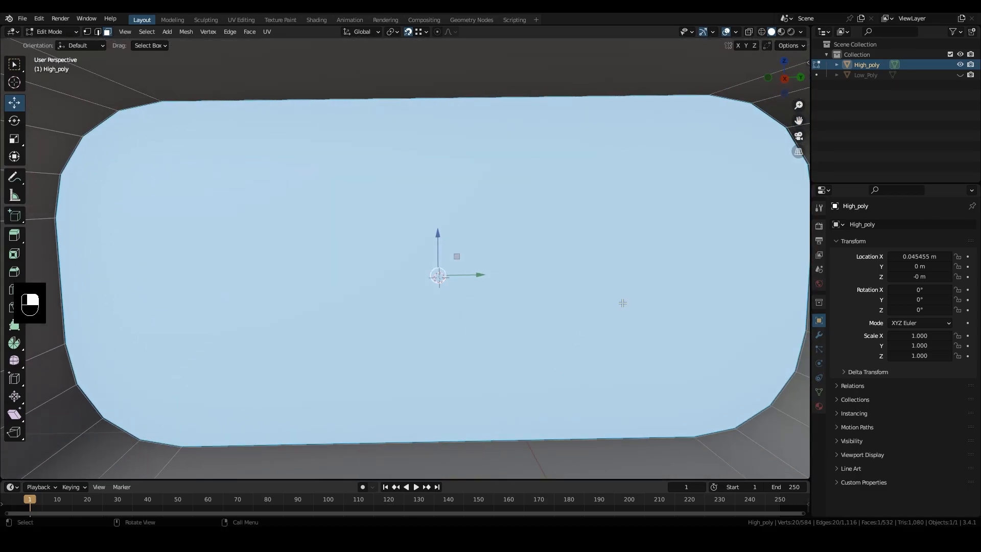
{"action": "key", "text": "i"}
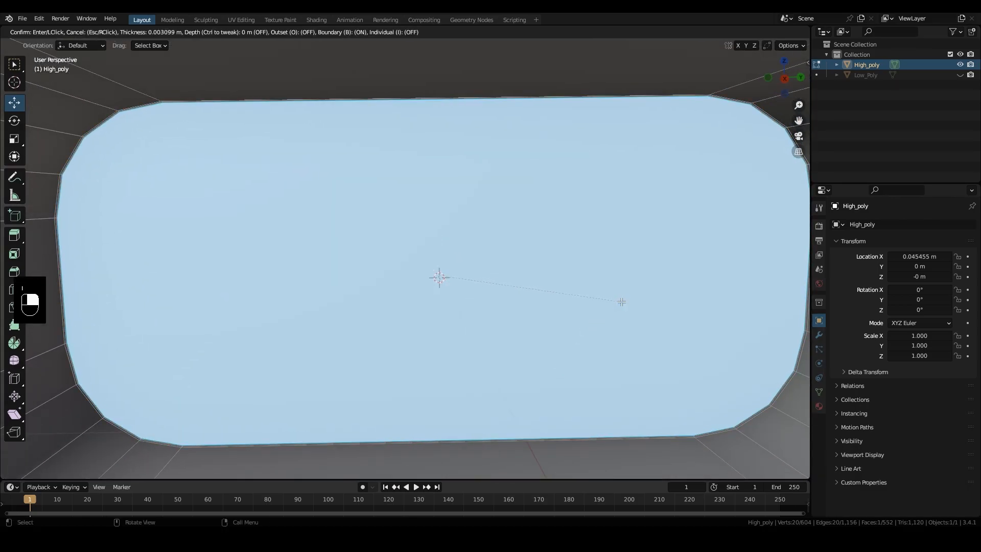
{"action": "left_click", "coordinate": [621, 302]}
{"action": "key", "text": "i"}
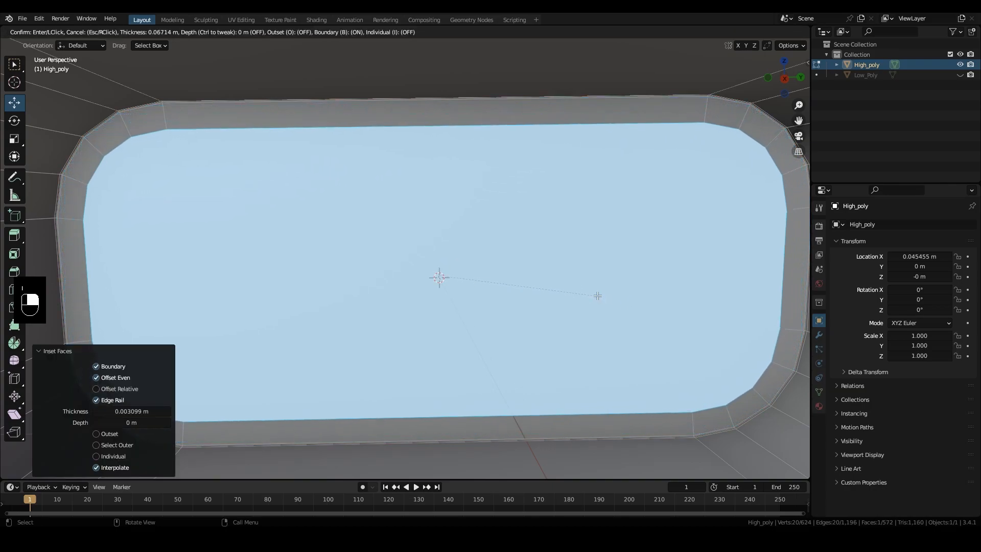
{"action": "left_click", "coordinate": [576, 287]}
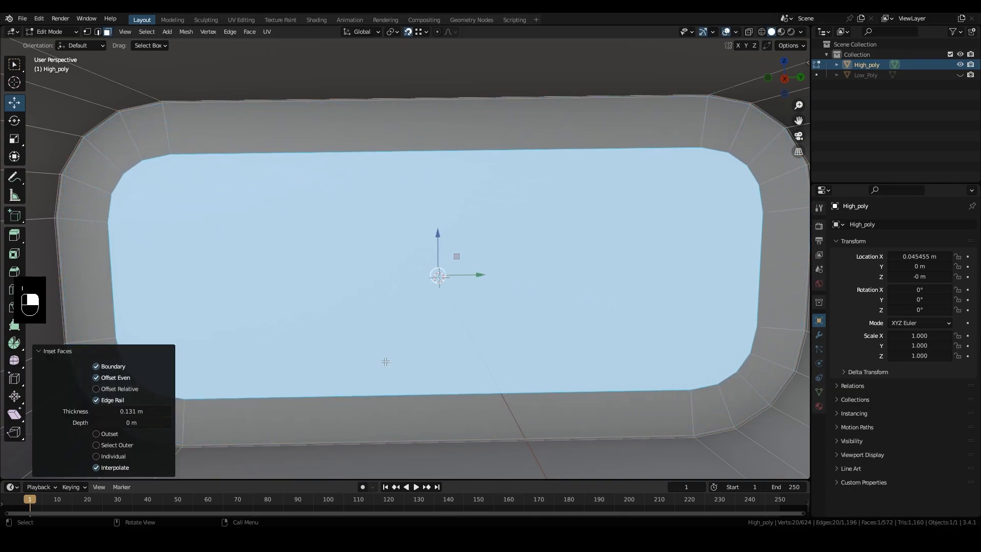
- Add a Subdivision Surface modifier to High_poly in Object Mode with viewport and render levels of 3
{"action": "scroll", "coordinate": [386, 362], "scroll_direction": "down", "scroll_amount": 10}
{"action": "key", "text": "Tab"}
{"action": "middle_click_drag", "start_coordinate": [439, 376], "coordinate": [464, 381]}
{"action": "scroll", "coordinate": [466, 383], "scroll_direction": "up", "scroll_amount": 6}
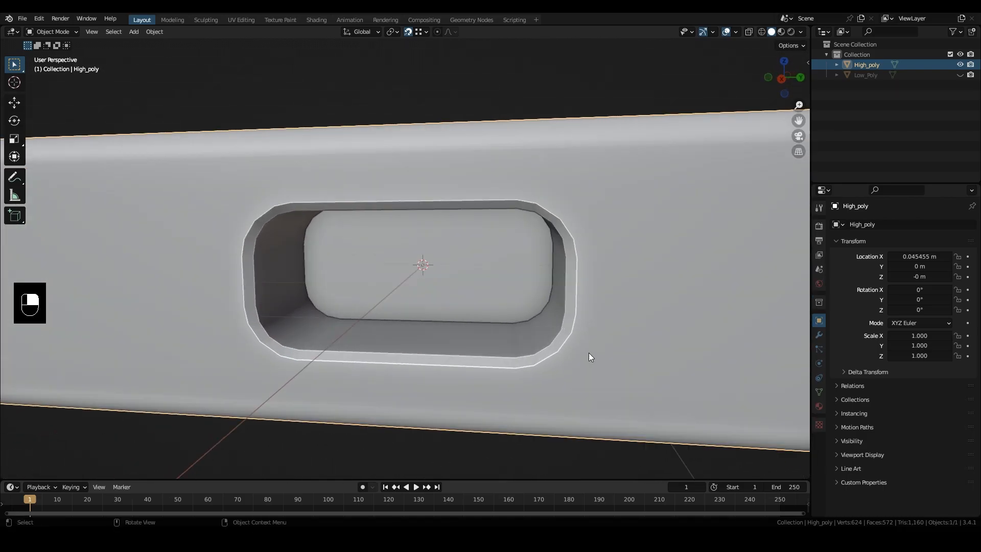
{"action": "left_click", "coordinate": [819, 335]}
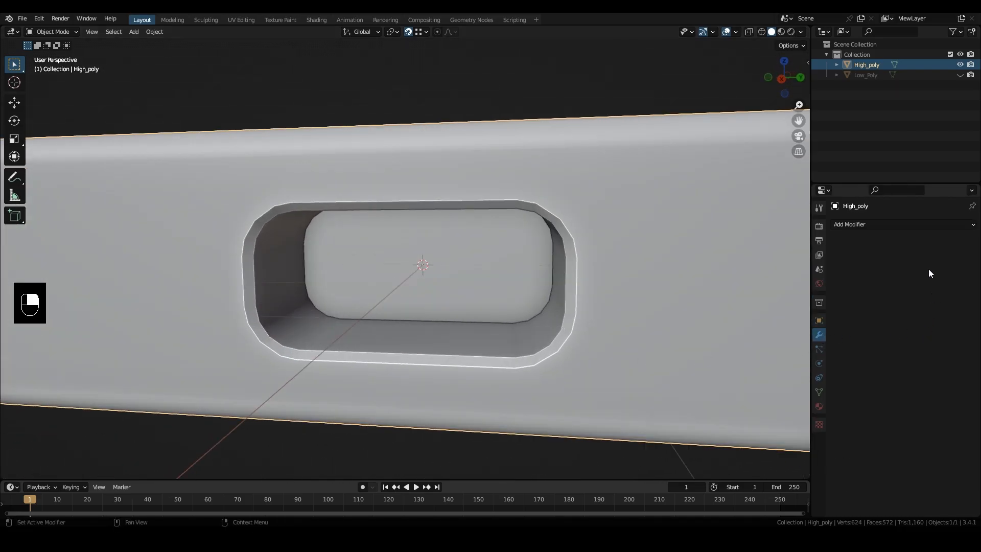
{"action": "left_click", "coordinate": [893, 224]}
{"action": "left_click", "coordinate": [771, 410]}
{"action": "middle_click_drag", "start_coordinate": [587, 388], "coordinate": [542, 355]}
{"action": "left_click", "coordinate": [958, 269]}
{"action": "left_click", "coordinate": [959, 269]}
{"action": "left_click", "coordinate": [958, 279]}
- Examine the smoothed cut-out rim and rounded corners of High_poly up close
{"action": "middle_click_drag", "start_coordinate": [726, 366], "coordinate": [410, 357]}
{"action": "left_click", "coordinate": [415, 430]}
{"action": "scroll", "coordinate": [356, 369], "scroll_direction": "up", "scroll_amount": 5}
{"action": "scroll", "coordinate": [416, 337], "scroll_direction": "down", "scroll_amount": 5}
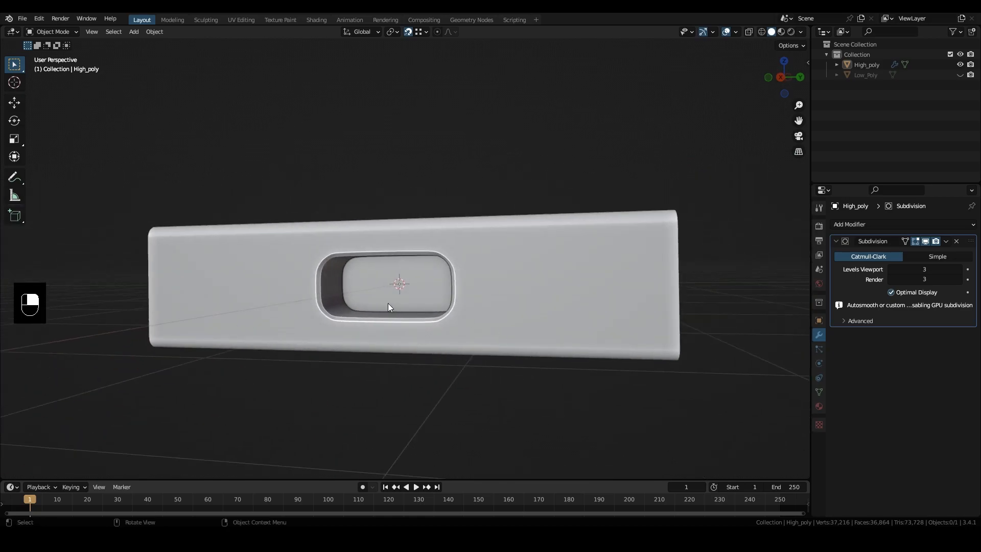
{"action": "scroll", "coordinate": [384, 304], "scroll_direction": "up", "scroll_amount": 4}
{"action": "middle_click_drag", "start_coordinate": [372, 267], "coordinate": [327, 249]}
{"action": "middle_click_drag", "start_coordinate": [322, 248], "coordinate": [415, 318], "text": "shift"}
{"action": "scroll", "coordinate": [415, 317], "scroll_direction": "up", "scroll_amount": 4}
{"action": "middle_click_drag", "start_coordinate": [466, 354], "coordinate": [425, 261], "text": "shift"}
{"action": "scroll", "coordinate": [425, 261], "scroll_direction": "up", "scroll_amount": 3}
{"action": "middle_click_drag", "start_coordinate": [304, 301], "coordinate": [367, 294], "text": "shift"}
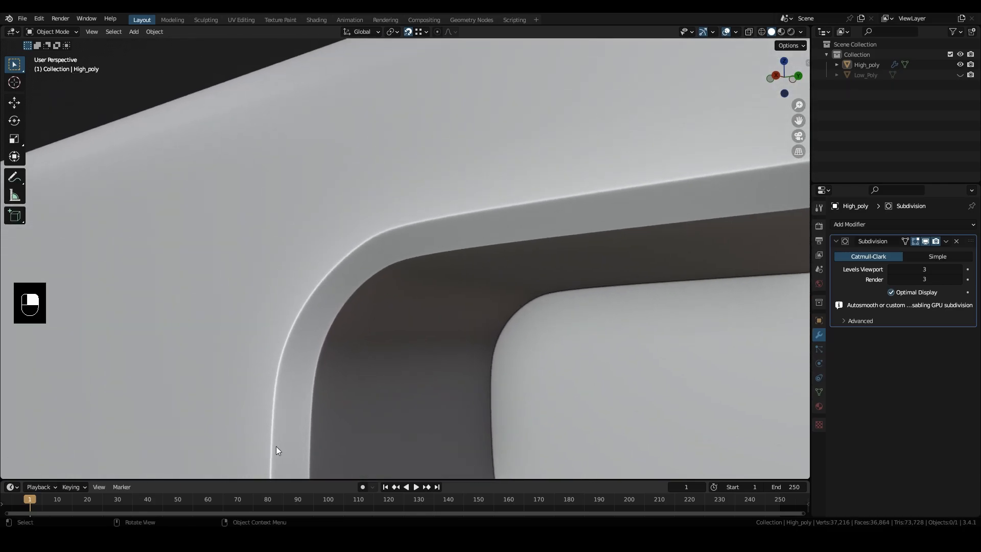
- Compare the cut-out corner on High_poly with the one on Low_Poly by switching their visibility back and forth
{"action": "left_click", "coordinate": [960, 65]}
{"action": "left_click", "coordinate": [959, 75]}
{"action": "middle_click_drag", "start_coordinate": [489, 331], "coordinate": [444, 269], "text": "shift"}
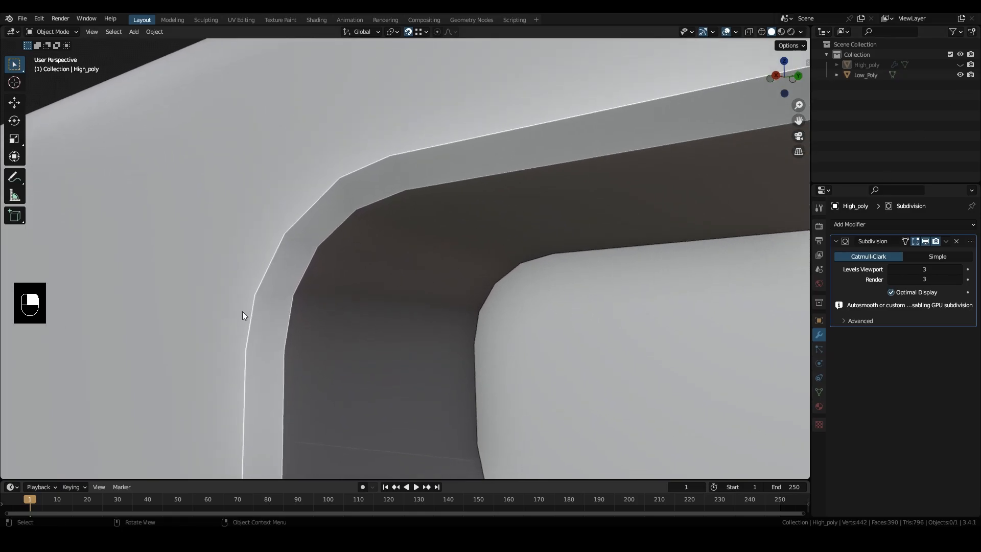
{"action": "left_click", "coordinate": [960, 75]}
{"action": "left_click", "coordinate": [960, 65]}
- Turn off Cavity in the viewport shading and view the whole cut-out side
{"action": "scroll", "coordinate": [394, 283], "scroll_direction": "down", "scroll_amount": 6}
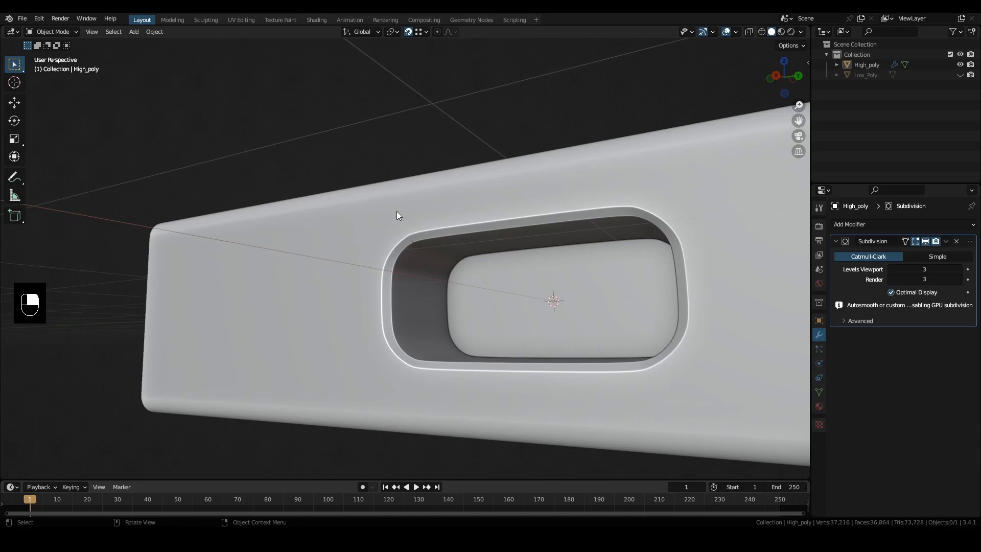
{"action": "scroll", "coordinate": [381, 327], "scroll_direction": "up", "scroll_amount": 6}
{"action": "middle_click_drag", "start_coordinate": [381, 327], "coordinate": [424, 306]}
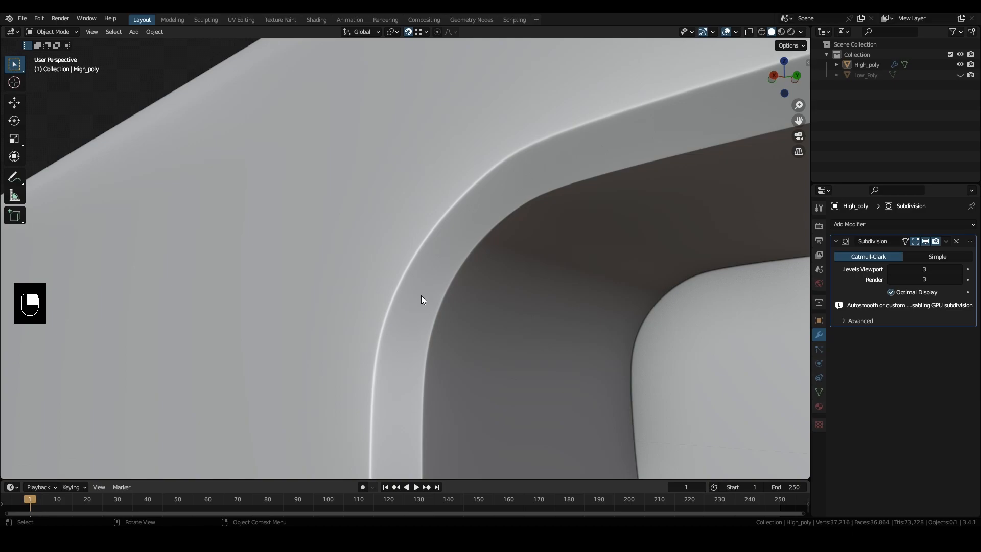
{"action": "left_click", "coordinate": [801, 32]}
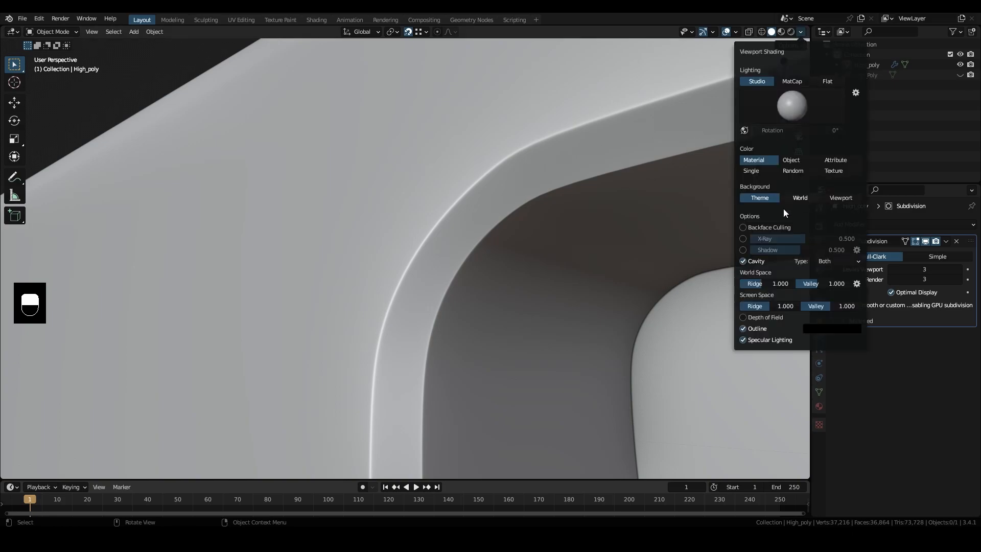
{"action": "mouse_move", "coordinate": [743, 264]}
{"action": "middle_mouse_down"}
{"action": "mouse_move", "coordinate": [379, 296]}
{"action": "mouse_move", "coordinate": [372, 283]}
{"action": "mouse_move", "coordinate": [438, 262]}
{"action": "mouse_move", "coordinate": [379, 259]}
{"action": "mouse_move", "coordinate": [450, 262]}
{"action": "mouse_move", "coordinate": [335, 225]}
{"action": "mouse_move", "coordinate": [330, 234]}
{"action": "mouse_move", "coordinate": [390, 303]}
{"action": "mouse_move", "coordinate": [305, 203]}
{"action": "mouse_move", "coordinate": [335, 260]}
{"action": "mouse_move", "coordinate": [446, 273]}
{"action": "mouse_move", "coordinate": [407, 345]}
{"action": "mouse_move", "coordinate": [494, 326]}
{"action": "mouse_move", "coordinate": [379, 343]}
{"action": "mouse_move", "coordinate": [323, 328]}
{"action": "mouse_move", "coordinate": [374, 313]}
{"action": "mouse_move", "coordinate": [519, 305]}
{"action": "mouse_move", "coordinate": [480, 305]}
{"action": "mouse_move", "coordinate": [547, 335]}
{"action": "mouse_move", "coordinate": [464, 336]}
{"action": "mouse_move", "coordinate": [403, 320]}
{"action": "mouse_move", "coordinate": [337, 250]}
{"action": "mouse_move", "coordinate": [410, 250]}
{"action": "middle_mouse_up"}
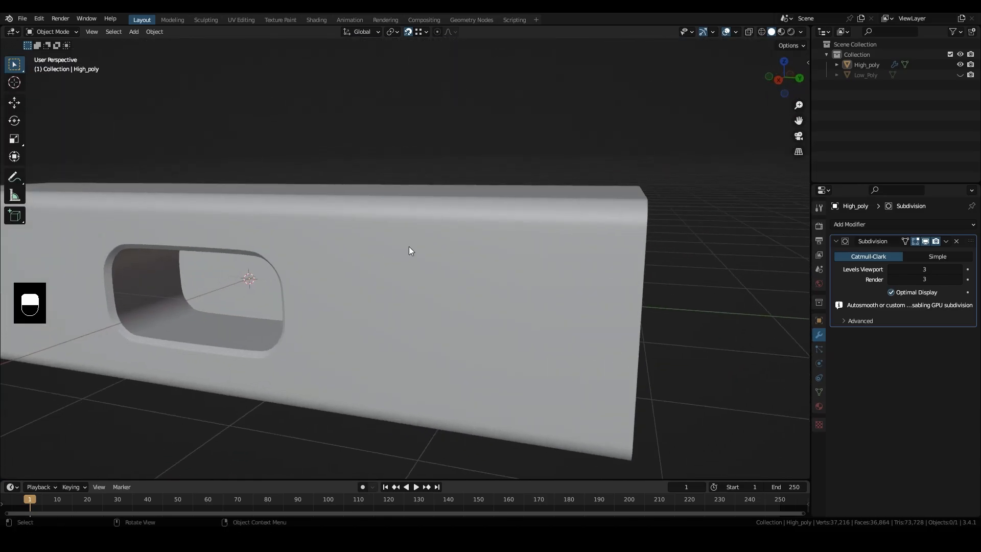
- Fill the open positive Y end of High_poly with a face from its boundary edge loop
{"action": "left_click", "coordinate": [409, 247]}
{"action": "key", "text": "Tab"}
{"action": "middle_click_drag", "start_coordinate": [616, 286], "coordinate": [495, 296], "text": "shift"}
{"action": "scroll", "coordinate": [379, 296], "scroll_direction": "up", "scroll_amount": 3}
{"action": "scroll", "coordinate": [541, 287], "scroll_direction": "down", "scroll_amount": 3}
{"action": "scroll", "coordinate": [495, 296], "scroll_direction": "up", "scroll_amount": 2}
{"action": "key", "text": "2"}
{"action": "scroll", "coordinate": [312, 243], "scroll_direction": "up", "scroll_amount": 1}
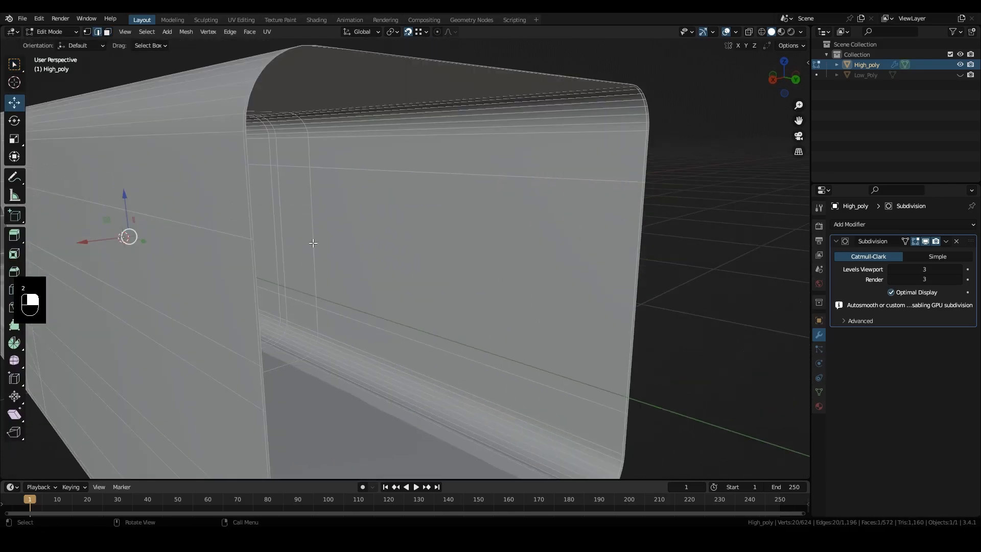
{"action": "left_click", "coordinate": [250, 213]}
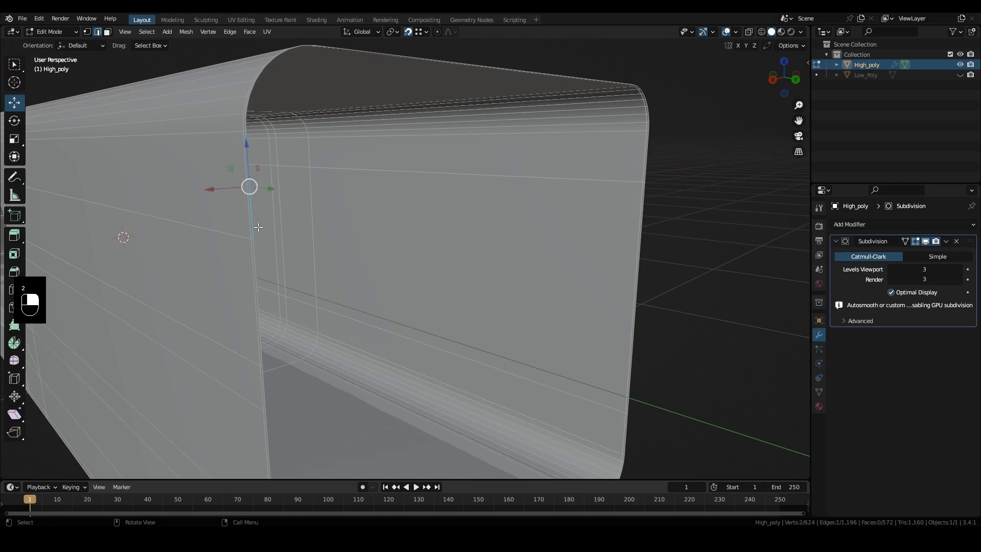
{"action": "left_click", "coordinate": [254, 268], "text": "alt+shift"}
{"action": "left_click", "coordinate": [255, 268]}
{"action": "left_click", "coordinate": [252, 230], "text": "alt+shift"}
{"action": "middle_click_drag", "start_coordinate": [252, 231], "coordinate": [552, 294]}
{"action": "key", "text": "f"}
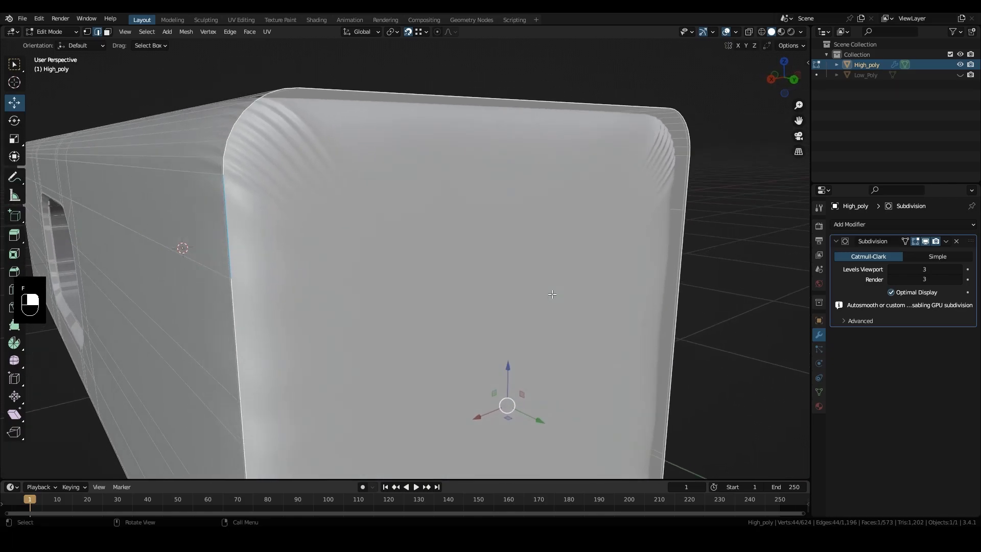
- Hide the Subdivision effect in the viewport and inset the new end face by about 0.004 m, plus a second wider inset
{"action": "left_click", "coordinate": [925, 242]}
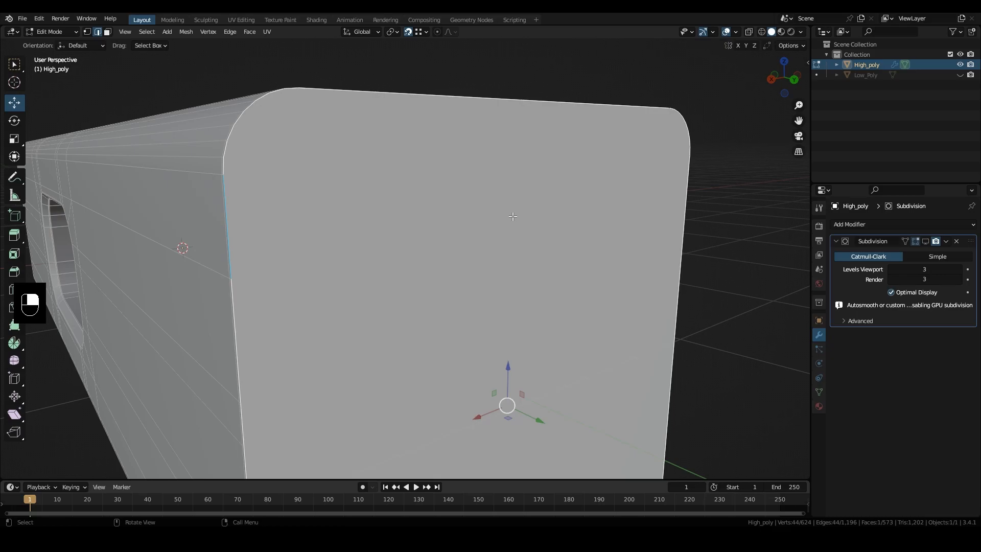
{"action": "key", "text": "3"}
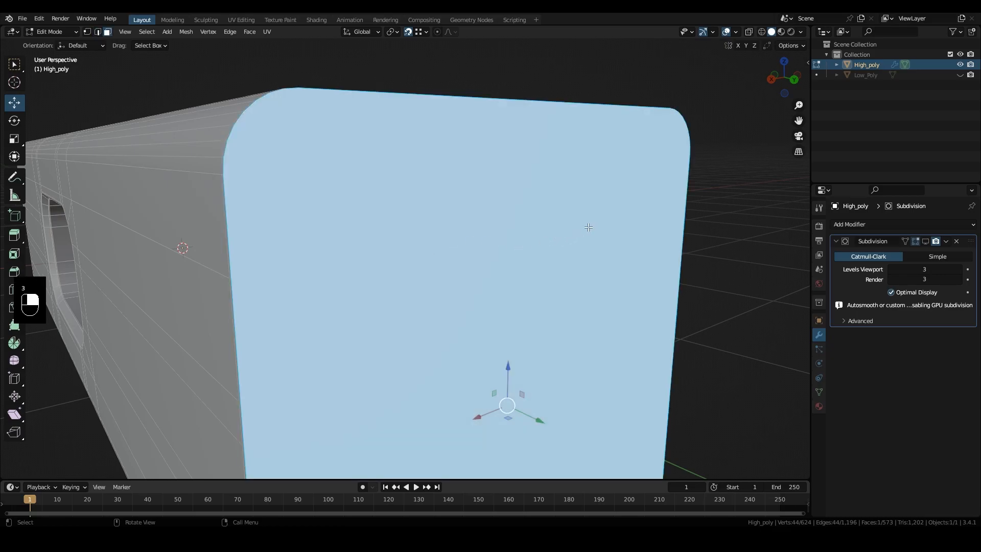
{"action": "key", "text": "i"}
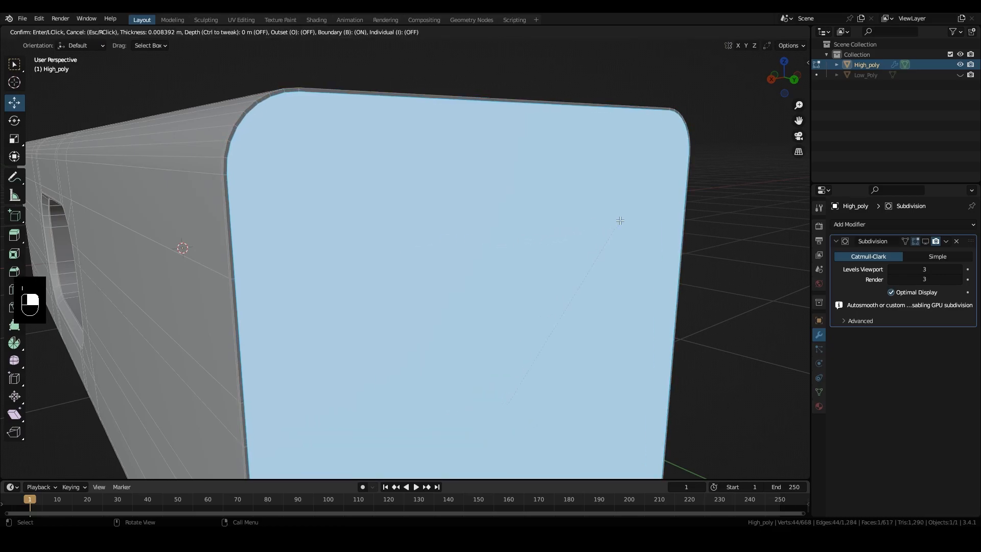
{"action": "left_click", "coordinate": [623, 220]}
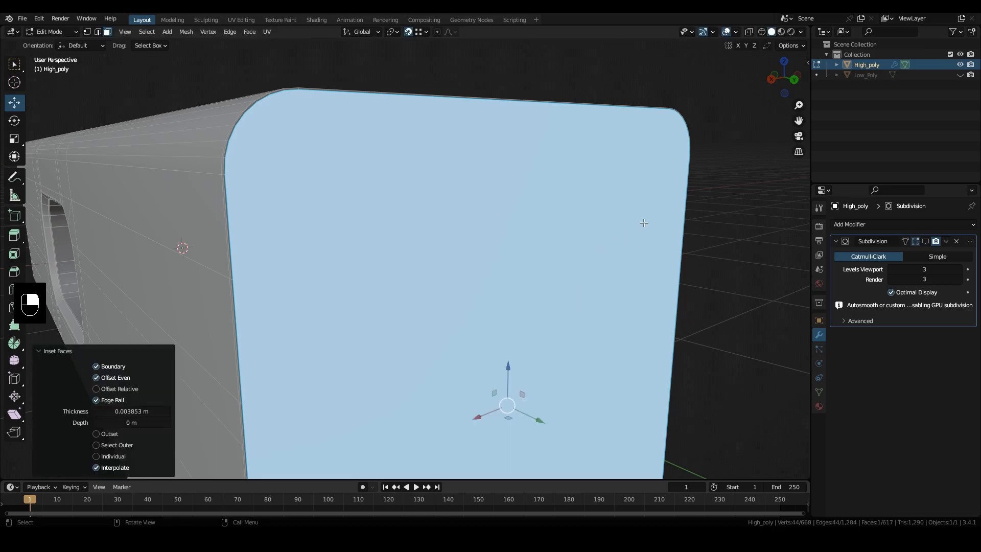
{"action": "key", "text": "i"}
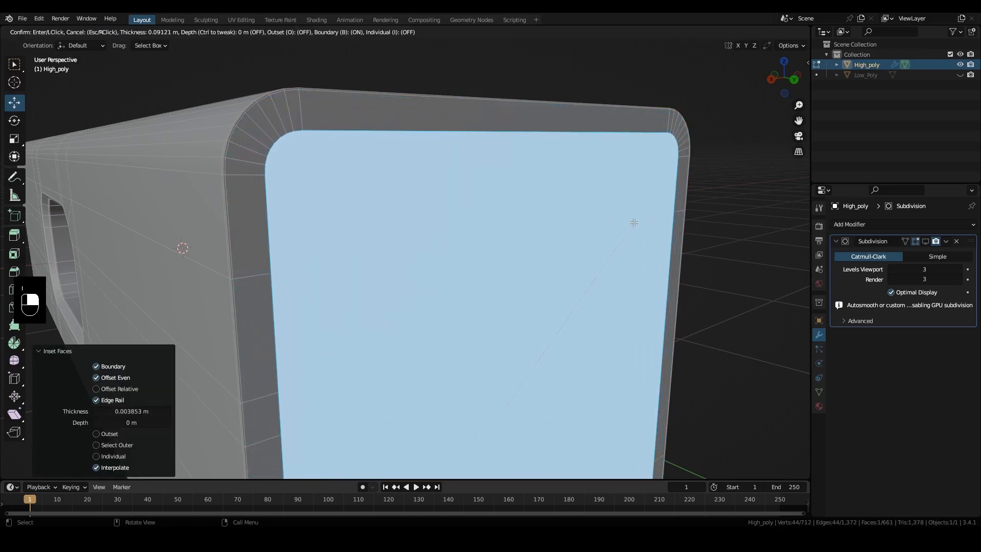
{"action": "left_click", "coordinate": [631, 227]}
- Return to Object Mode, show the Subdivision effect in the viewport and inspect the closed end and cut-out
{"action": "key", "text": "Tab"}
{"action": "left_click", "coordinate": [925, 241]}
{"action": "middle_click_drag", "start_coordinate": [587, 255], "coordinate": [545, 253]}
{"action": "scroll", "coordinate": [545, 253], "scroll_direction": "down", "scroll_amount": 5}
{"action": "middle_click_drag", "start_coordinate": [475, 256], "coordinate": [442, 242]}
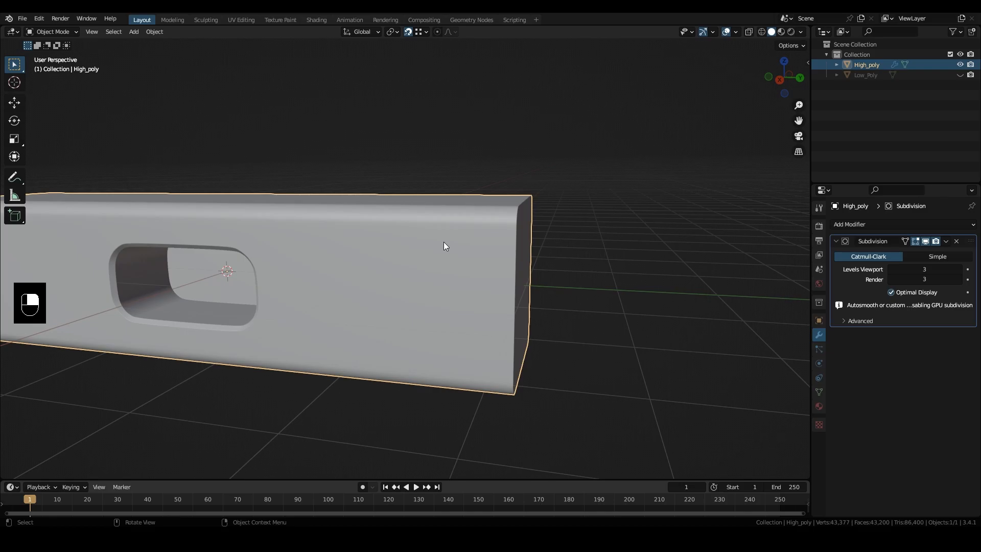
{"action": "middle_click_drag", "start_coordinate": [276, 353], "coordinate": [430, 243]}
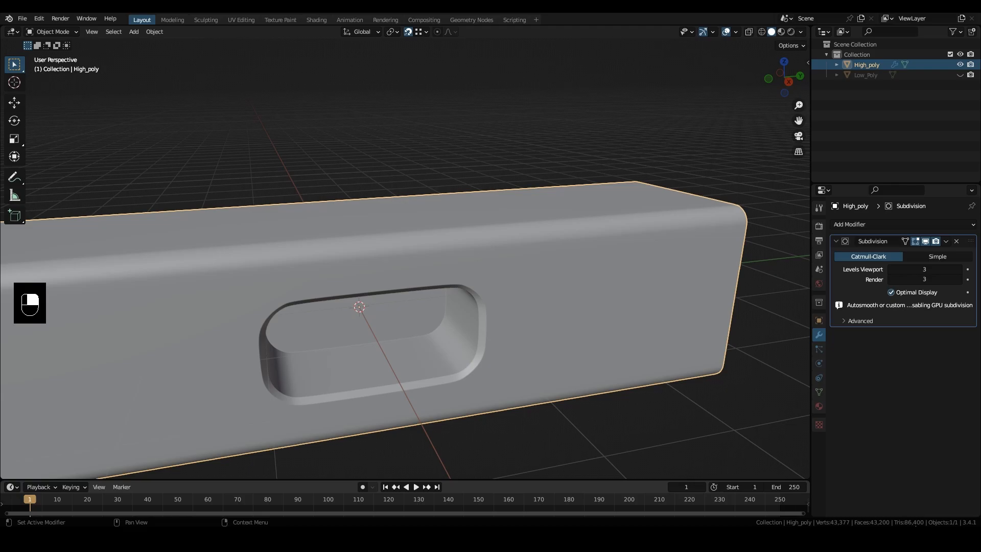
{"action": "middle_click_drag", "start_coordinate": [603, 409], "coordinate": [323, 372]}
{"action": "middle_click_drag", "start_coordinate": [433, 201], "coordinate": [417, 162]}
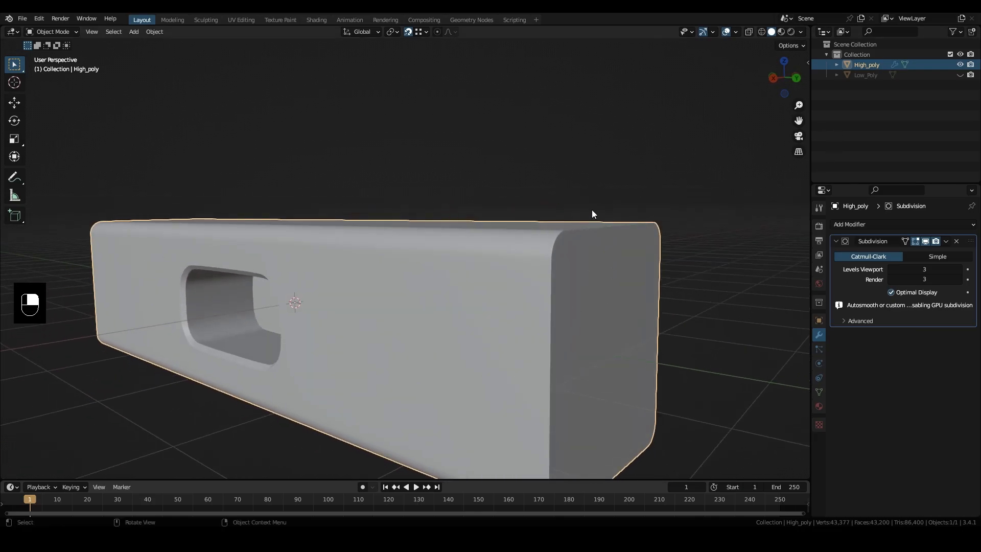
- Hide High_poly, show Low_Poly and open Low_Poly for editing in edge selection mode
{"action": "left_click", "coordinate": [959, 64]}
{"action": "left_click", "coordinate": [960, 75]}
{"action": "middle_click_drag", "start_coordinate": [339, 314], "coordinate": [442, 284]}
{"action": "left_click", "coordinate": [504, 301]}
{"action": "key", "text": "Tab"}
{"action": "key", "text": "2"}
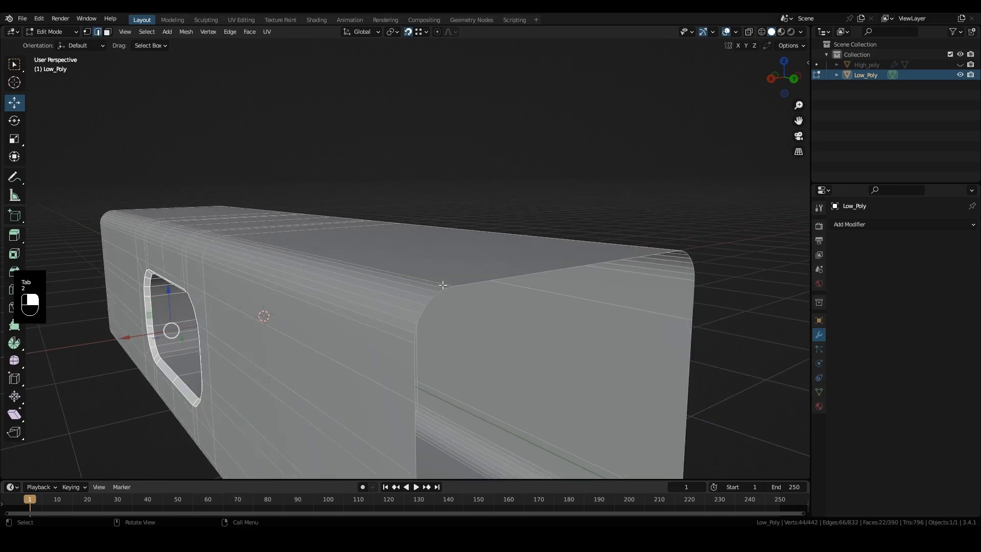
- Fill the open positive Y end of Low_Poly with a face from its boundary edge loop
{"action": "left_click", "coordinate": [466, 287], "text": "alt+shift"}
{"action": "left_click", "coordinate": [414, 371], "text": "alt"}
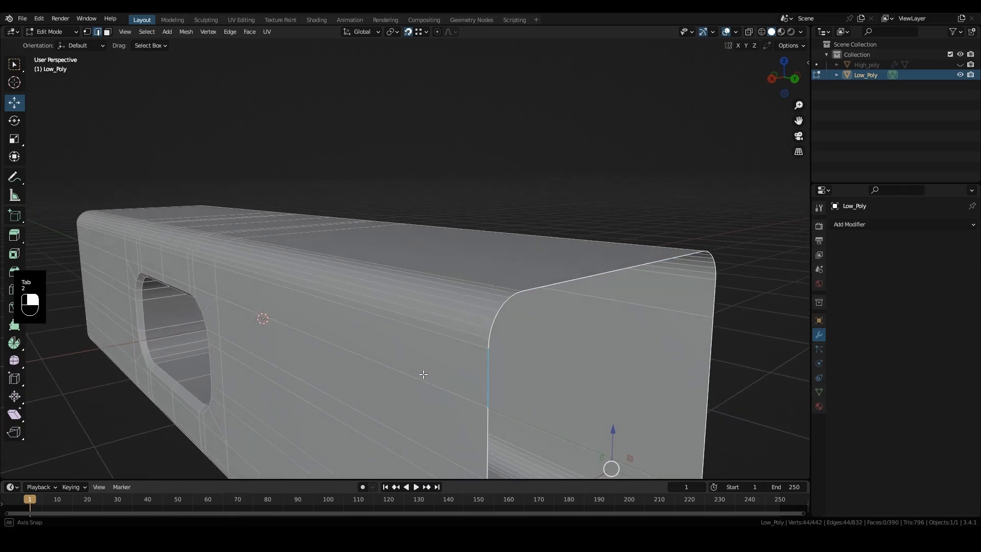
{"action": "key", "text": "f"}
- Close the opposite, negative Y end of Low_Poly with a face from its boundary loop
{"action": "middle_click_drag", "start_coordinate": [415, 371], "coordinate": [440, 259]}
{"action": "scroll", "coordinate": [460, 275], "scroll_direction": "down", "scroll_amount": 1}
{"action": "middle_click_drag", "start_coordinate": [480, 289], "coordinate": [449, 266], "text": "shift"}
{"action": "scroll", "coordinate": [505, 228], "scroll_direction": "up", "scroll_amount": 1}
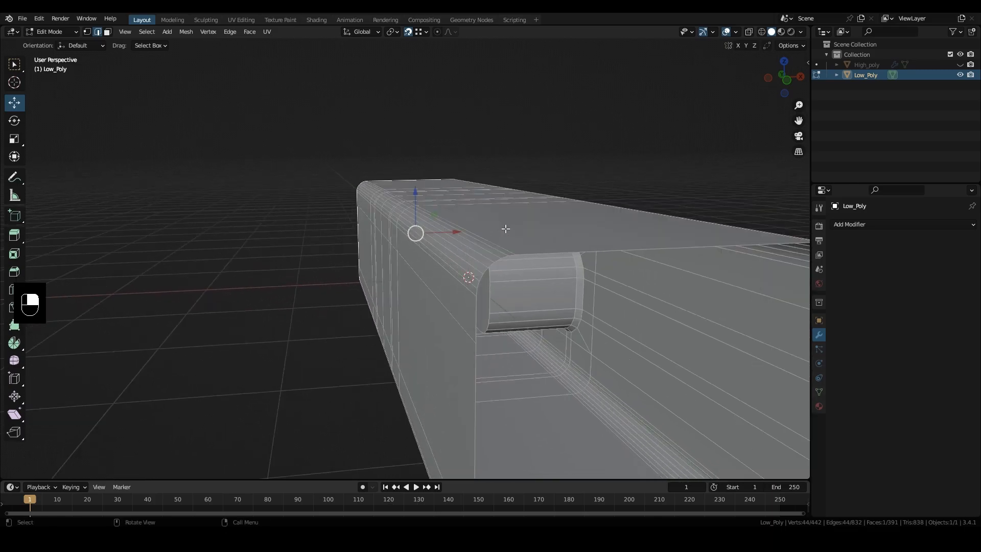
{"action": "left_click", "coordinate": [560, 247], "text": "alt+shift"}
{"action": "left_click", "coordinate": [474, 322], "text": "alt+shift"}
{"action": "key", "text": "f"}
- Connect two opposing side vertices with a horizontal edge across Low_Poly's negative Y end face
{"action": "middle_click_drag", "start_coordinate": [552, 327], "coordinate": [394, 357]}
{"action": "key", "text": "1"}
{"action": "left_click", "coordinate": [478, 291]}
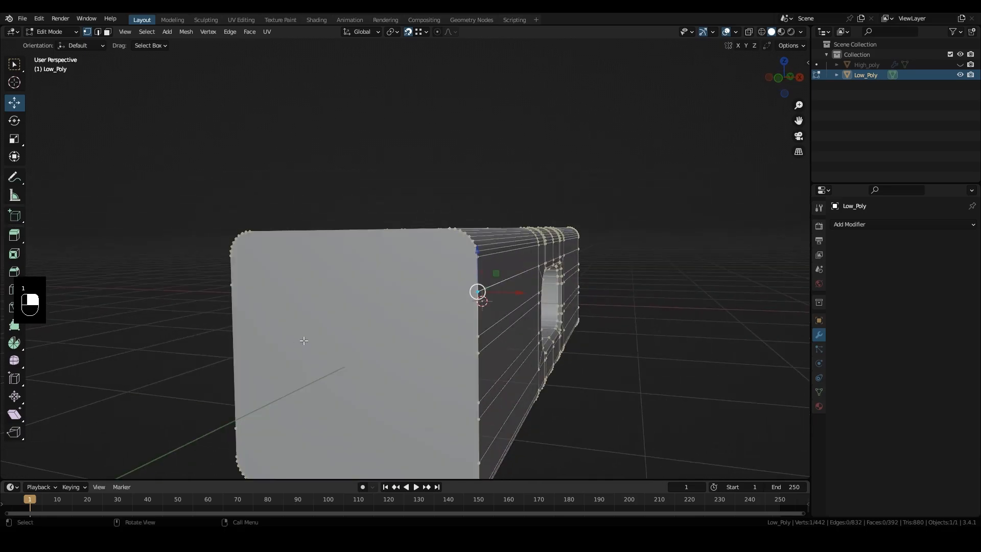
{"action": "middle_click_drag", "start_coordinate": [478, 291], "coordinate": [565, 273]}
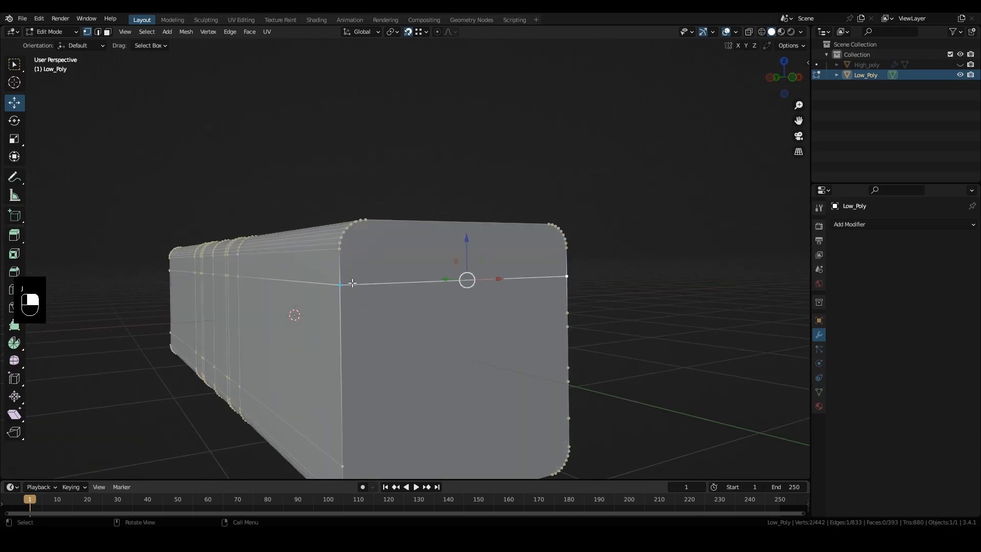
- Examine the connecting edge on the end face and the available snapping options
{"action": "middle_click_drag", "start_coordinate": [525, 354], "coordinate": [468, 317]}
{"action": "middle_click_drag", "start_coordinate": [163, 271], "coordinate": [486, 198]}
{"action": "middle_click_drag", "start_coordinate": [455, 296], "coordinate": [399, 392]}
{"action": "middle_click_drag", "start_coordinate": [323, 307], "coordinate": [411, 306]}
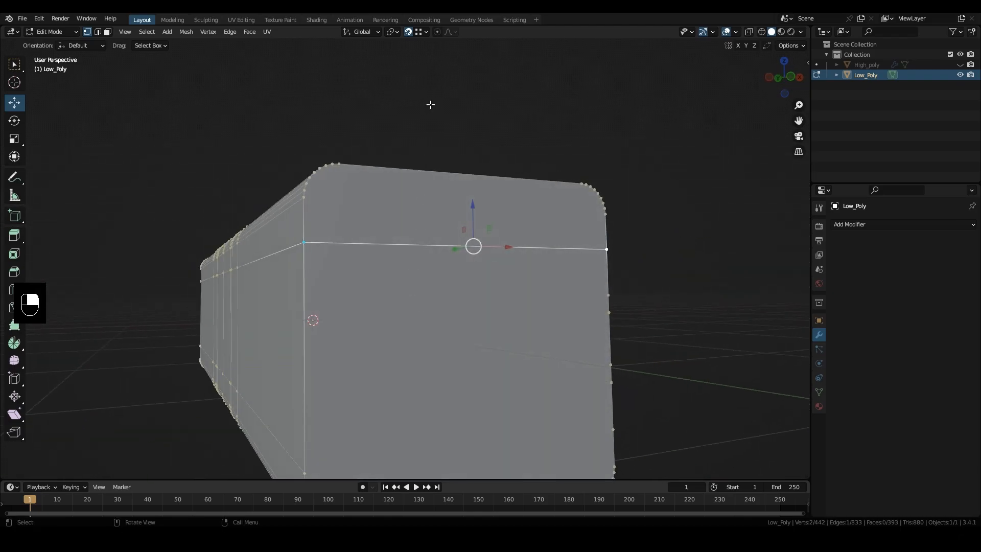
{"action": "left_click", "coordinate": [426, 32]}
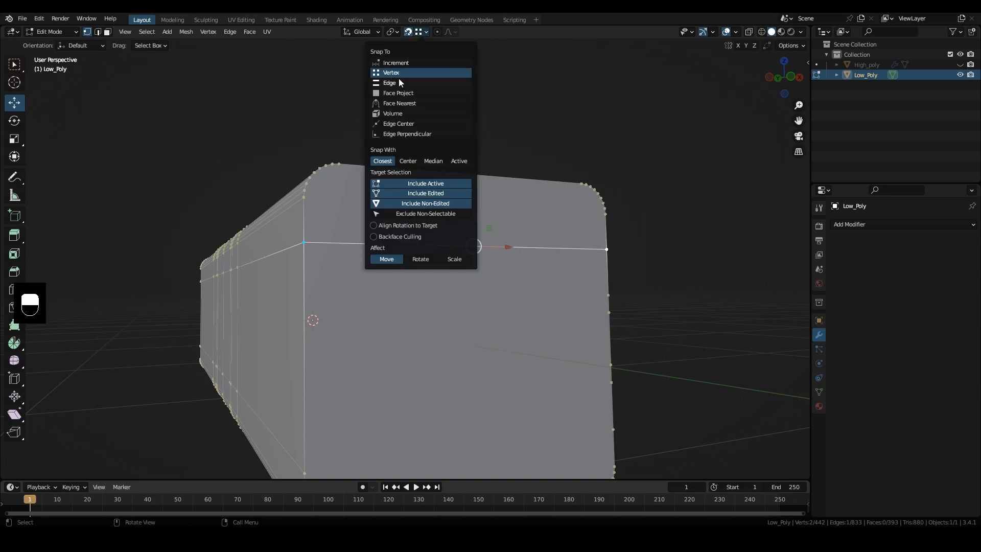
- Add two lengthwise loop cuts on Low_Poly's side, snapped level with the next two opposite vertices at factors 0.484 and 0.738
{"action": "middle_click_drag", "start_coordinate": [581, 198], "coordinate": [561, 236]}
{"action": "key", "text": "ctrl+r"}
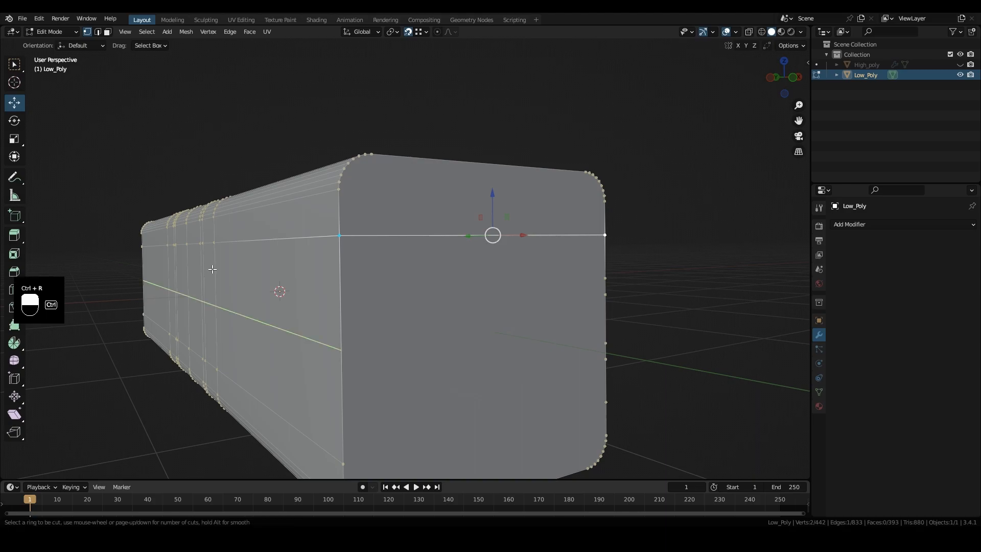
{"action": "left_click", "coordinate": [339, 350]}
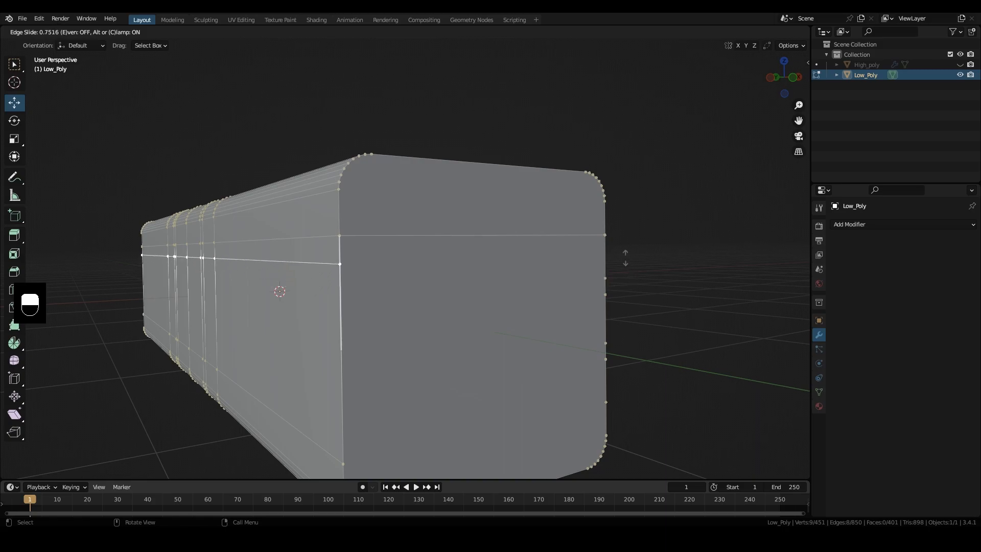
{"action": "left_click", "coordinate": [605, 277]}
{"action": "middle_click_drag", "start_coordinate": [624, 327], "coordinate": [653, 322]}
{"action": "middle_click_drag", "start_coordinate": [474, 321], "coordinate": [470, 321]}
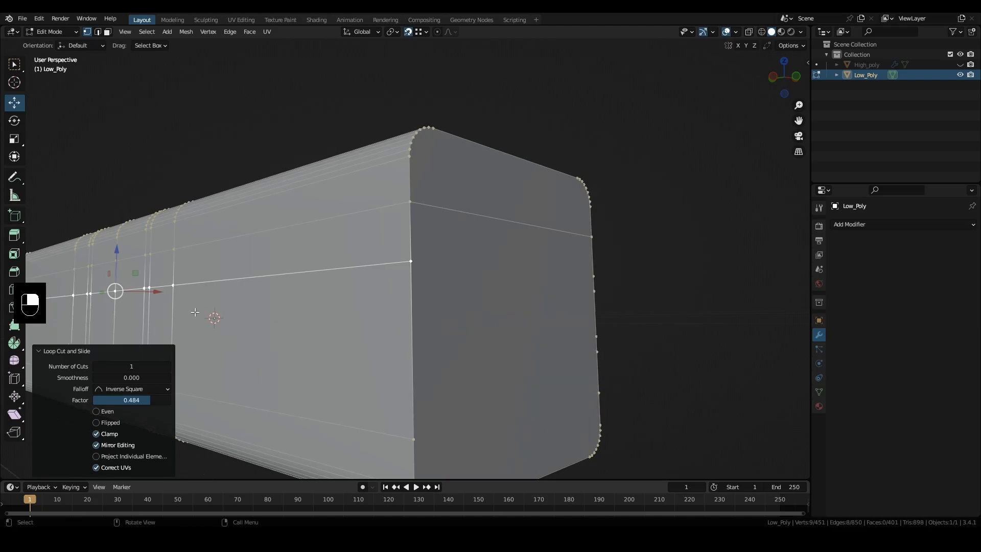
{"action": "key", "text": "ctrl+r"}
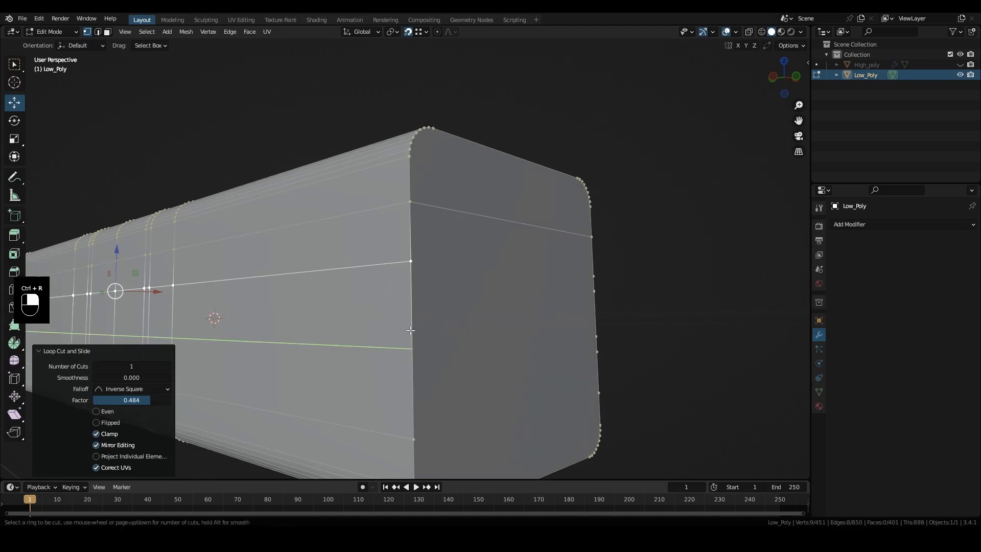
{"action": "left_click", "coordinate": [411, 329]}
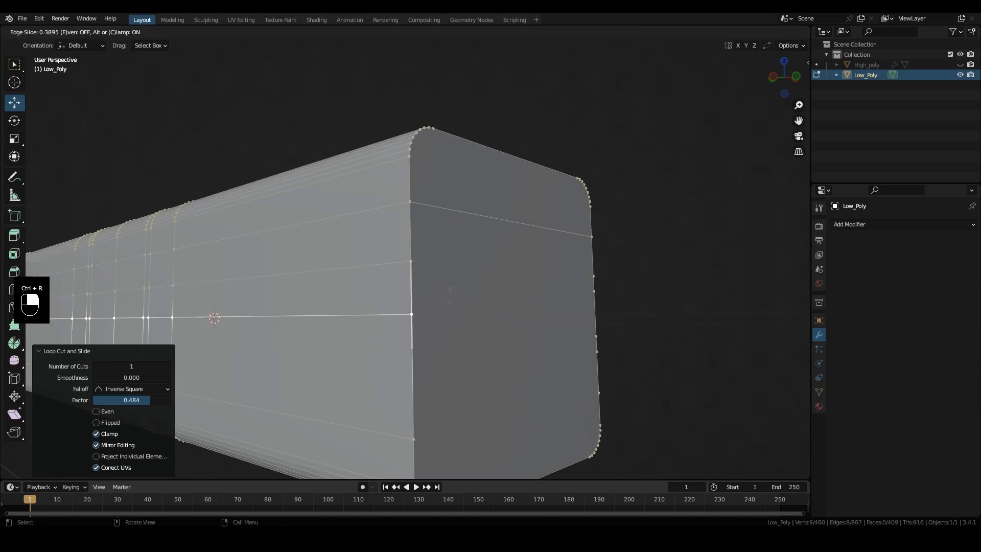
{"action": "left_click", "coordinate": [594, 291]}
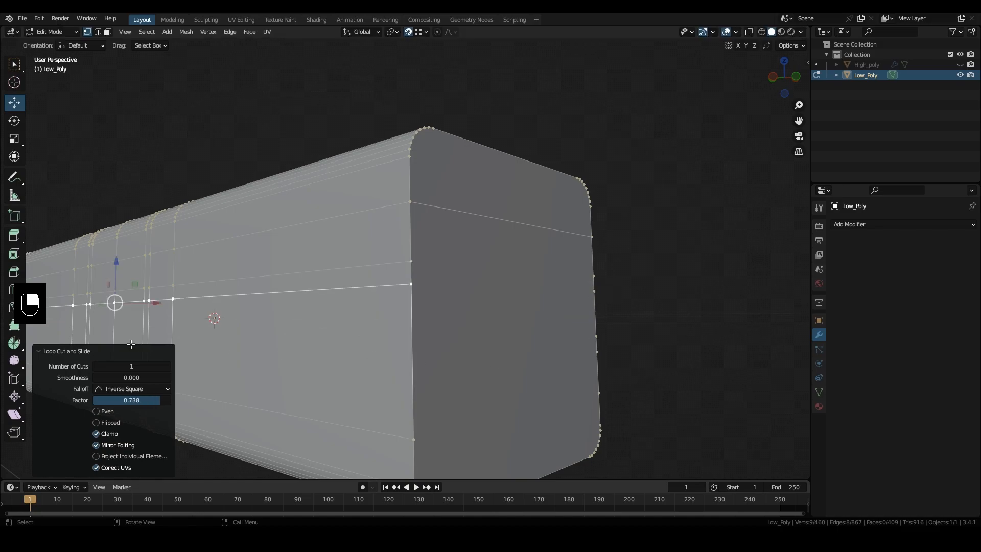
- Add two lower lengthwise loop cuts on Low_Poly's side, snapped level with the opposite vertices at factors 0.101 and 0.452
{"action": "key", "text": "ctrl+r"}
{"action": "left_click", "coordinate": [49, 306]}
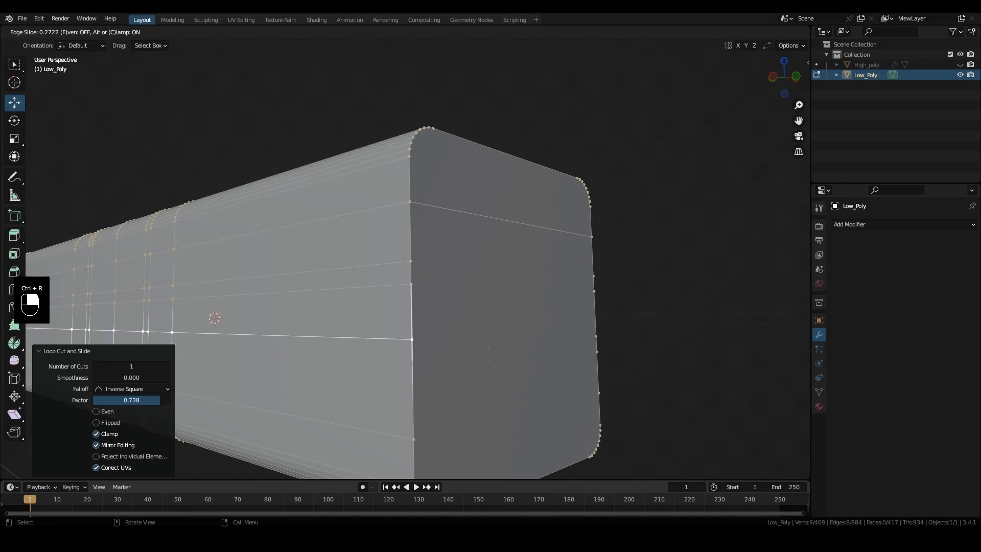
{"action": "left_click", "coordinate": [597, 336]}
{"action": "key", "text": "ctrl+r"}
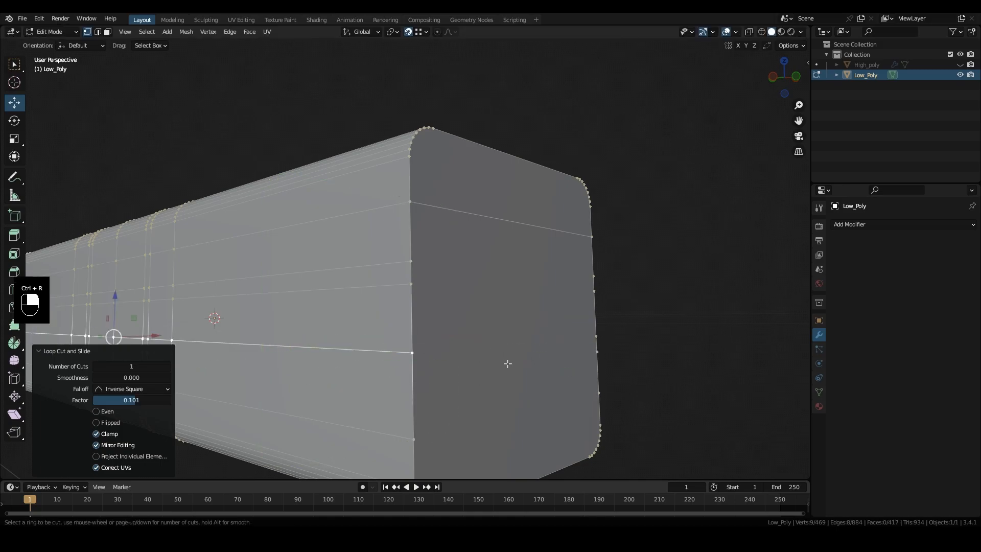
{"action": "left_click", "coordinate": [426, 376]}
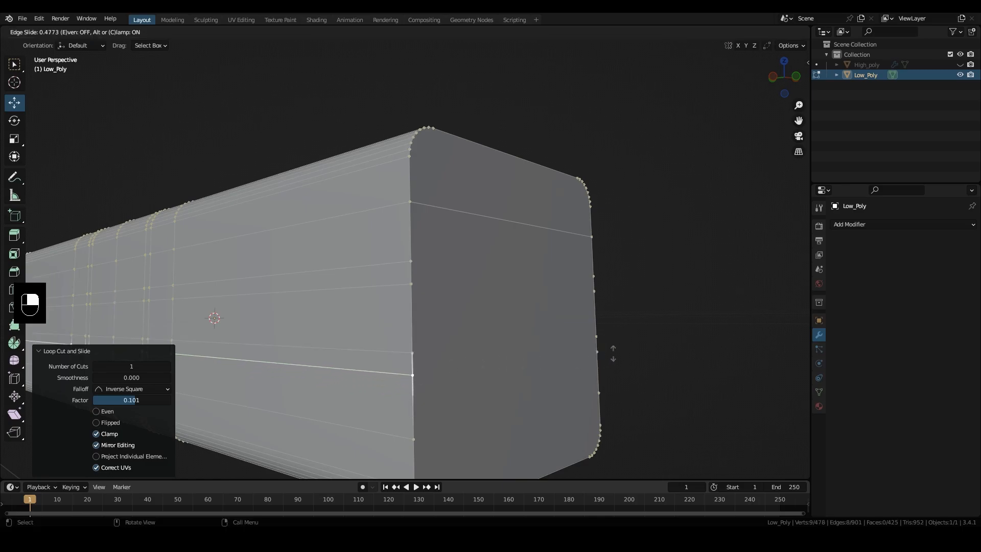
{"action": "left_click", "coordinate": [597, 351]}
{"action": "middle_click_drag", "start_coordinate": [596, 351], "coordinate": [2, 156]}
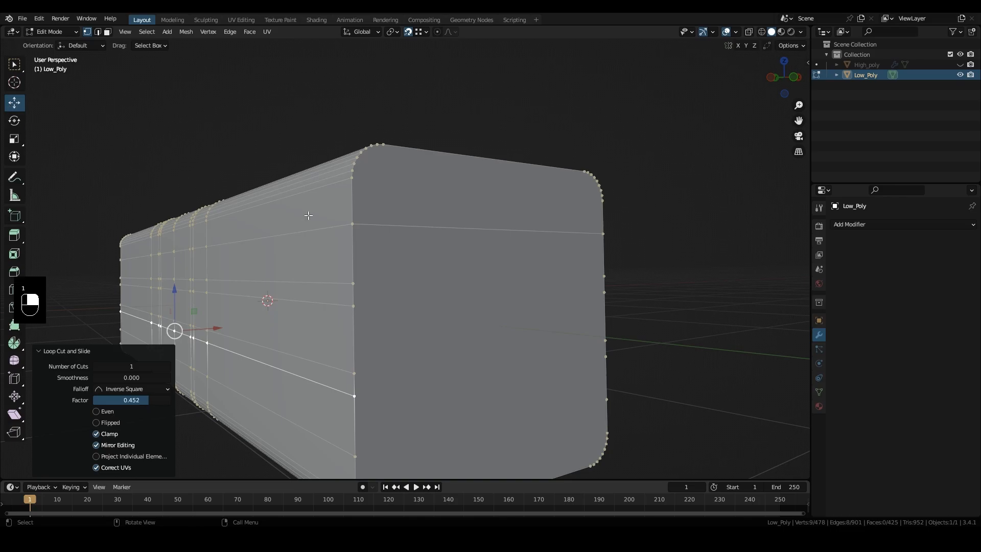
- Connect the next two opposing vertex pairs with horizontal edges across the upper part of Low_Poly's negative Y end face
{"action": "mouse_move", "coordinate": [466, 202]}
{"action": "middle_mouse_down"}
{"action": "mouse_move", "coordinate": [427, 226]}
{"action": "mouse_move", "coordinate": [482, 205]}
{"action": "middle_mouse_up"}
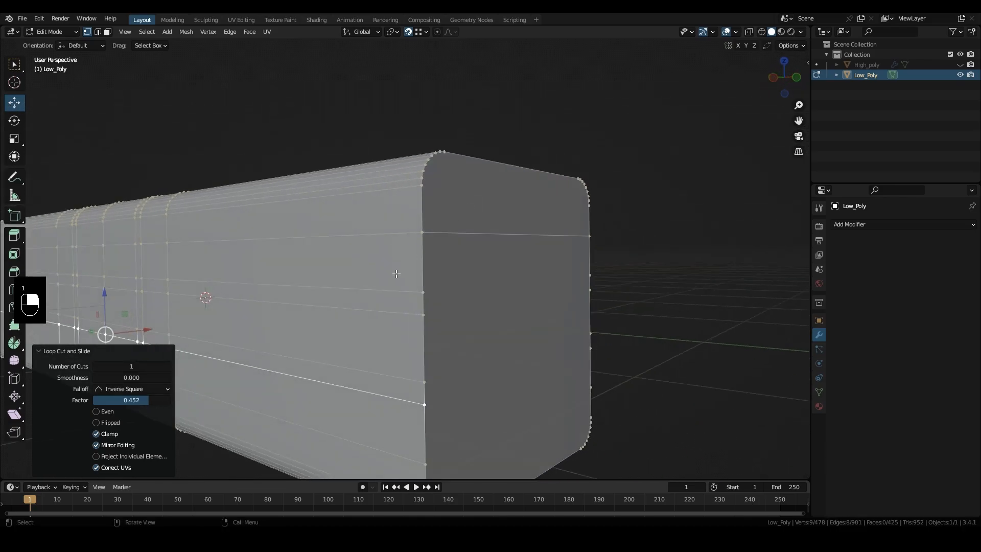
{"action": "left_click", "coordinate": [422, 292]}
{"action": "middle_click_drag", "start_coordinate": [488, 313], "coordinate": [596, 285]}
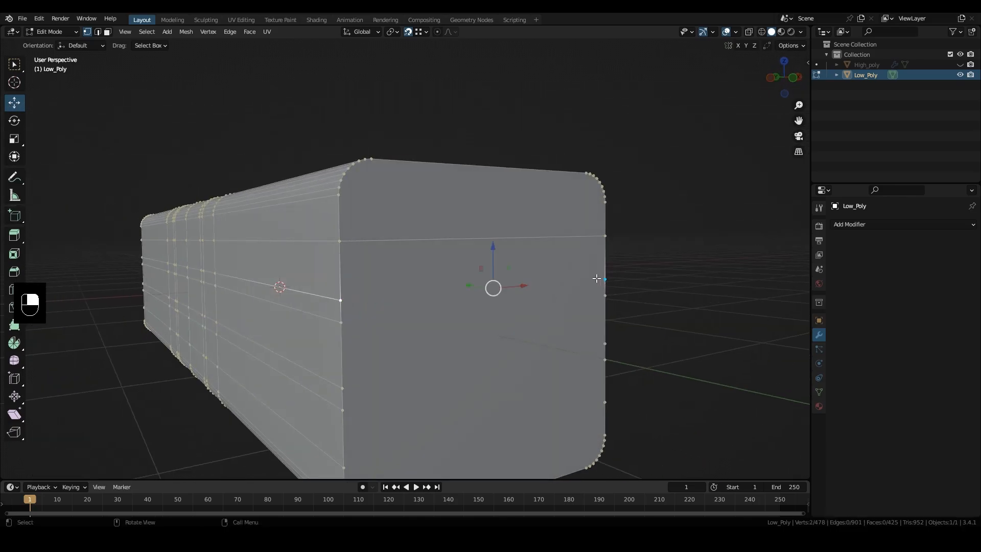
{"action": "left_click", "coordinate": [605, 294]}
{"action": "left_click", "coordinate": [347, 319], "text": "shift"}
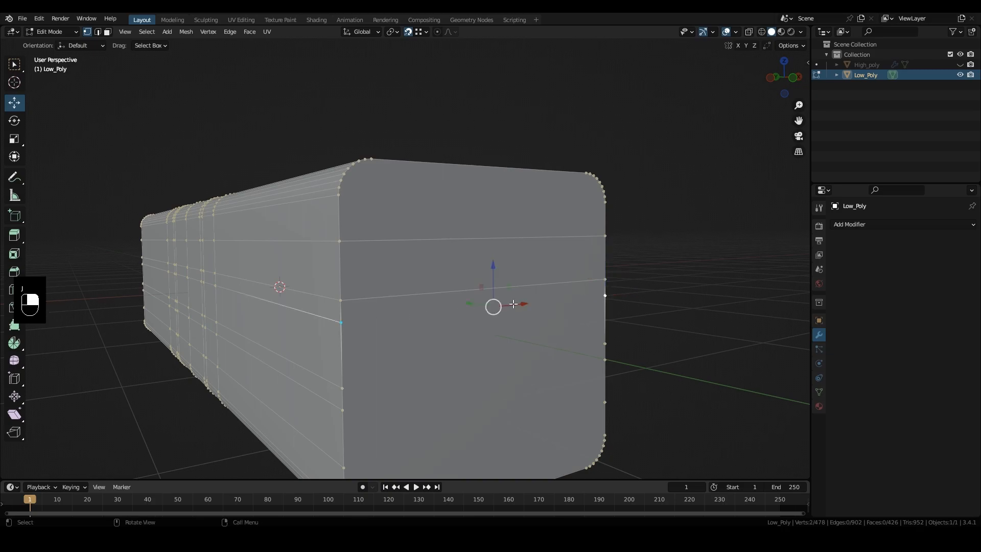
{"action": "middle_click_drag", "start_coordinate": [524, 374], "coordinate": [543, 309], "text": "shift"}
- Connect the remaining three lower vertex pairs with horizontal edges across Low_Poly's negative Y end face
{"action": "left_click", "coordinate": [613, 290]}
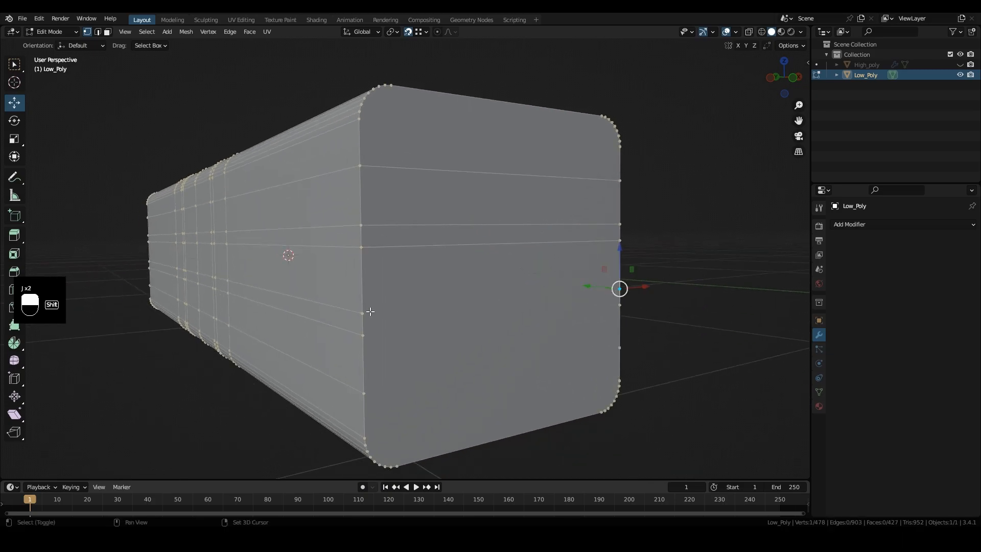
{"action": "left_click", "coordinate": [364, 312], "text": "shift"}
{"action": "left_click", "coordinate": [619, 303]}
{"action": "left_click", "coordinate": [366, 335], "text": "shift"}
{"action": "left_click", "coordinate": [613, 352]}
{"action": "left_click", "coordinate": [365, 394], "text": "shift"}
- Dissolve the central edge loops running around Low_Poly and through the middle of the cut-out
{"action": "middle_click_drag", "start_coordinate": [504, 395], "coordinate": [444, 383]}
{"action": "middle_click_drag", "start_coordinate": [547, 358], "coordinate": [495, 369]}
{"action": "middle_click_drag", "start_coordinate": [598, 350], "coordinate": [379, 345]}
{"action": "scroll", "coordinate": [379, 345], "scroll_direction": "down", "scroll_amount": 4}
{"action": "middle_click_drag", "start_coordinate": [398, 306], "coordinate": [434, 305]}
{"action": "middle_click_drag", "start_coordinate": [444, 242], "coordinate": [394, 252], "text": "shift"}
{"action": "scroll", "coordinate": [265, 253], "scroll_direction": "up", "scroll_amount": 6}
{"action": "key", "text": "2"}
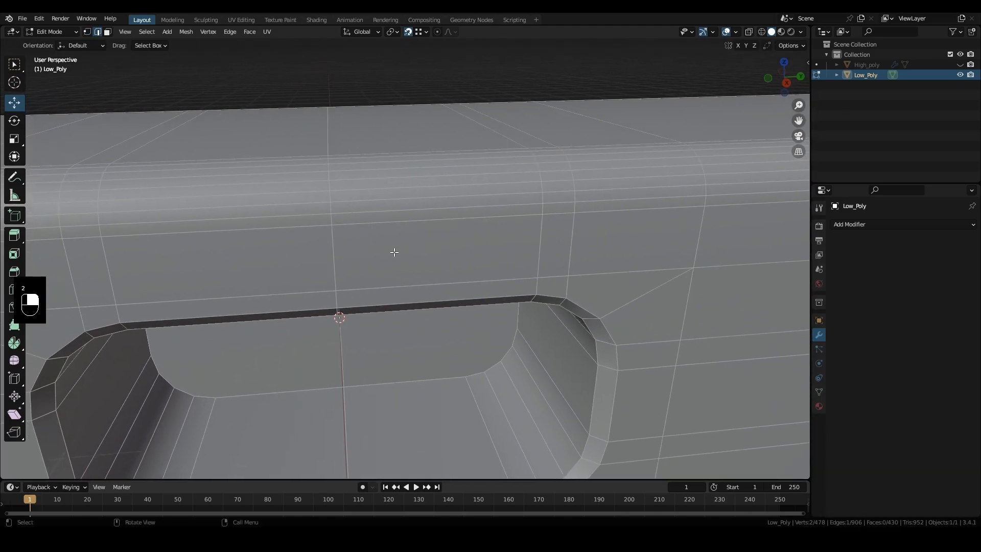
{"action": "middle_click_drag", "start_coordinate": [328, 153], "coordinate": [321, 198]}
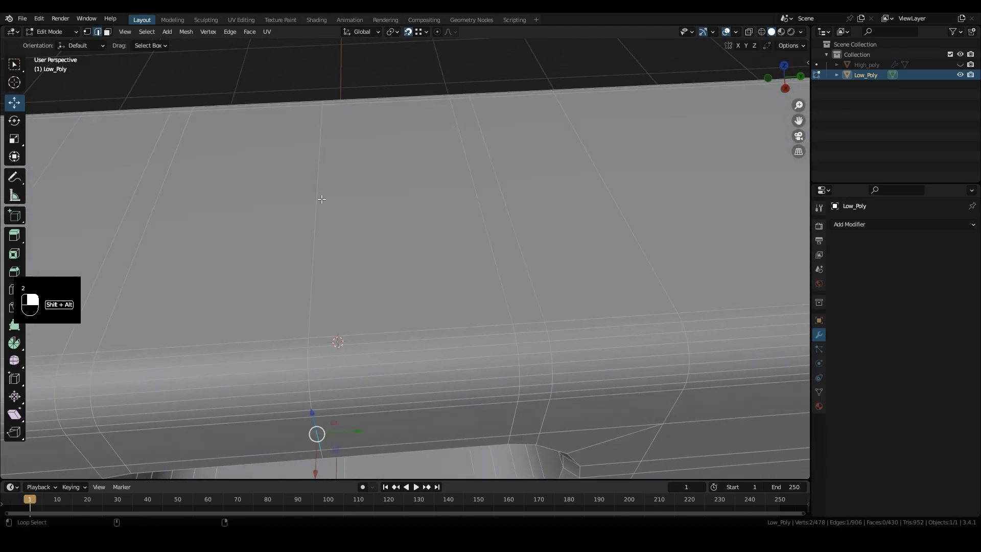
{"action": "scroll", "coordinate": [359, 293], "scroll_direction": "down", "scroll_amount": 7}
{"action": "middle_click_drag", "start_coordinate": [360, 325], "coordinate": [364, 277]}
{"action": "scroll", "coordinate": [363, 277], "scroll_direction": "up", "scroll_amount": 4}
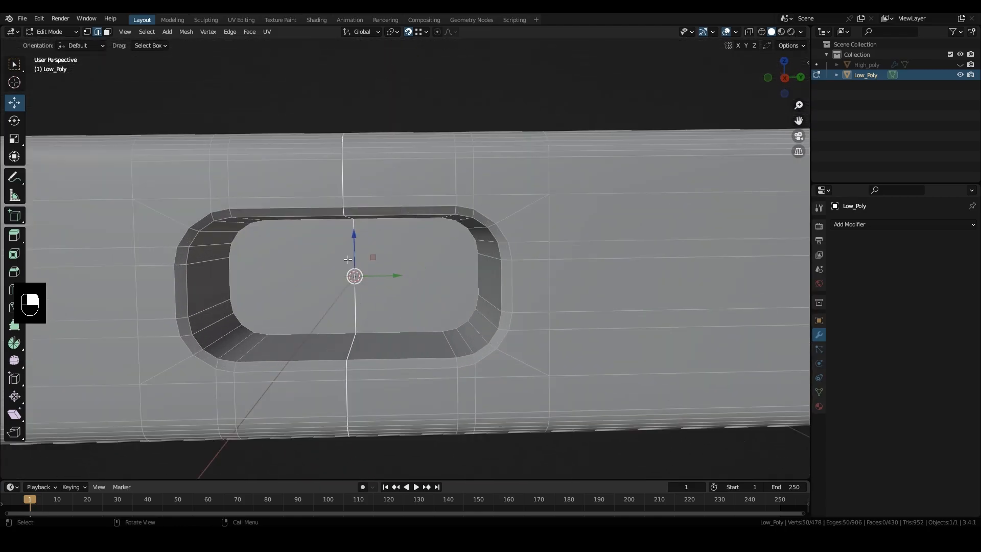
{"action": "right_click", "coordinate": [347, 259]}
{"action": "left_click", "coordinate": [313, 505]}
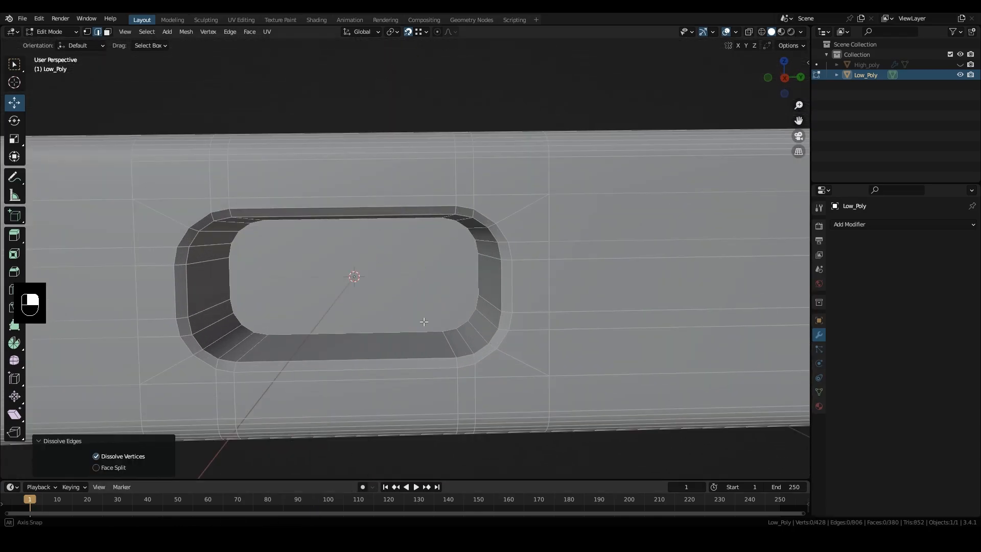
- Examine the edge flow of Low_Poly along its sides, around the cut-out and at the rounded corners
{"action": "middle_click_drag", "start_coordinate": [315, 368], "coordinate": [314, 408]}
{"action": "scroll", "coordinate": [416, 291], "scroll_direction": "down", "scroll_amount": 10}
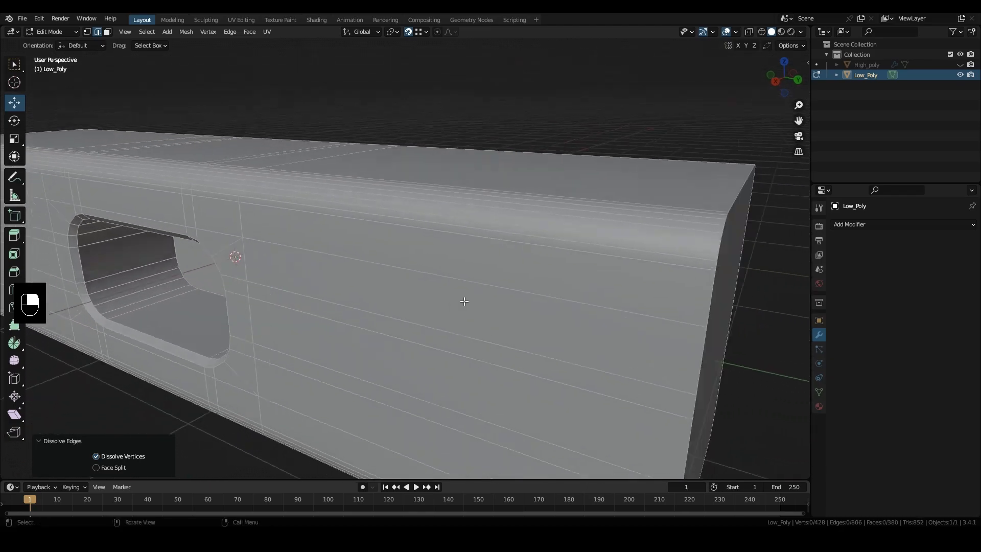
{"action": "middle_click_drag", "start_coordinate": [449, 292], "coordinate": [250, 347]}
{"action": "middle_click_drag", "start_coordinate": [372, 304], "coordinate": [311, 307]}
{"action": "middle_click_drag", "start_coordinate": [411, 307], "coordinate": [490, 319], "text": "shift"}
{"action": "scroll", "coordinate": [387, 326], "scroll_direction": "up", "scroll_amount": 3}
{"action": "middle_click_drag", "start_coordinate": [387, 326], "coordinate": [337, 326]}
{"action": "middle_click_drag", "start_coordinate": [480, 328], "coordinate": [451, 370]}
{"action": "scroll", "coordinate": [404, 363], "scroll_direction": "up", "scroll_amount": 4}
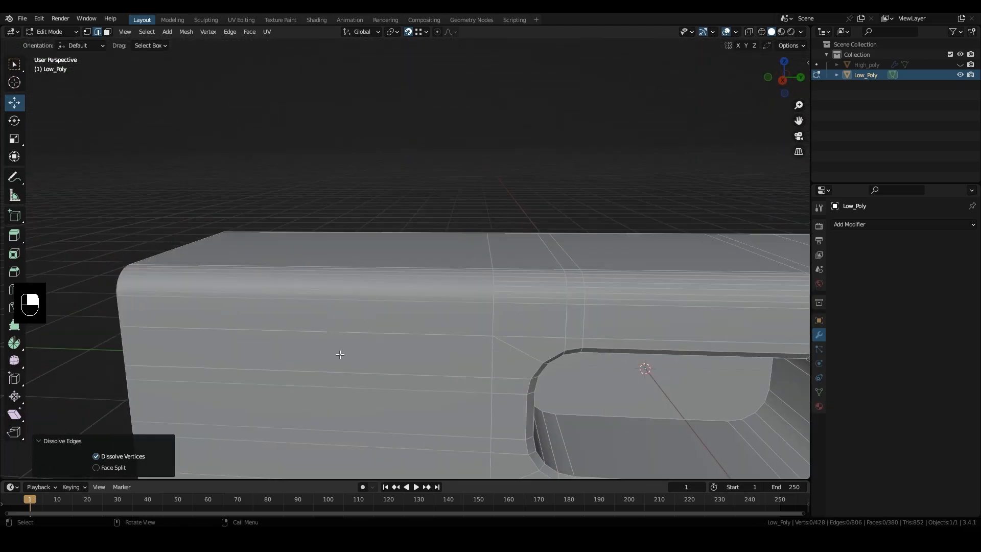
- Dissolve every second lengthwise edge loop on all four rounded corners of Low_Poly
{"action": "middle_click_drag", "start_coordinate": [357, 357], "coordinate": [438, 355]}
{"action": "middle_click_drag", "start_coordinate": [511, 355], "coordinate": [399, 316], "text": "shift"}
{"action": "scroll", "coordinate": [416, 335], "scroll_direction": "up", "scroll_amount": 2}
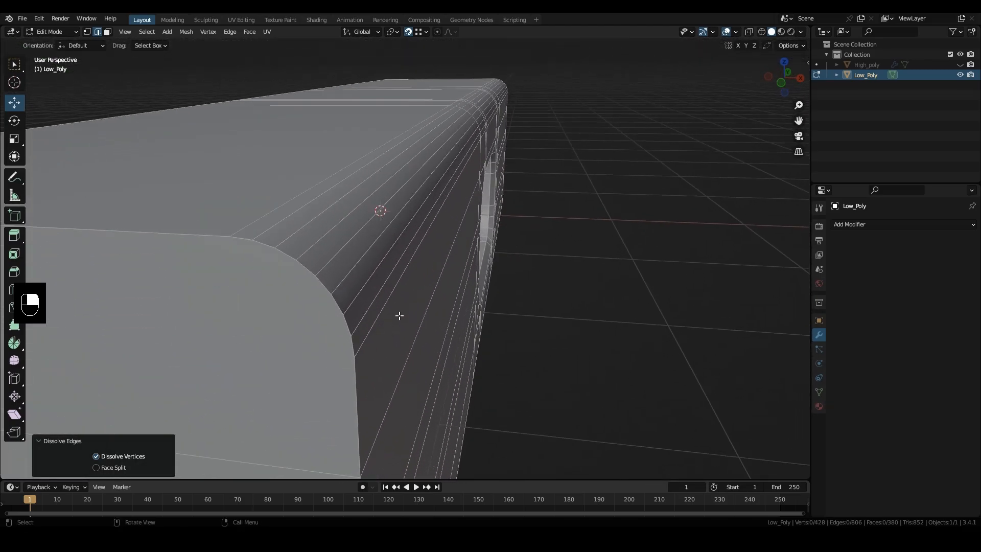
{"action": "left_click", "coordinate": [362, 313]}
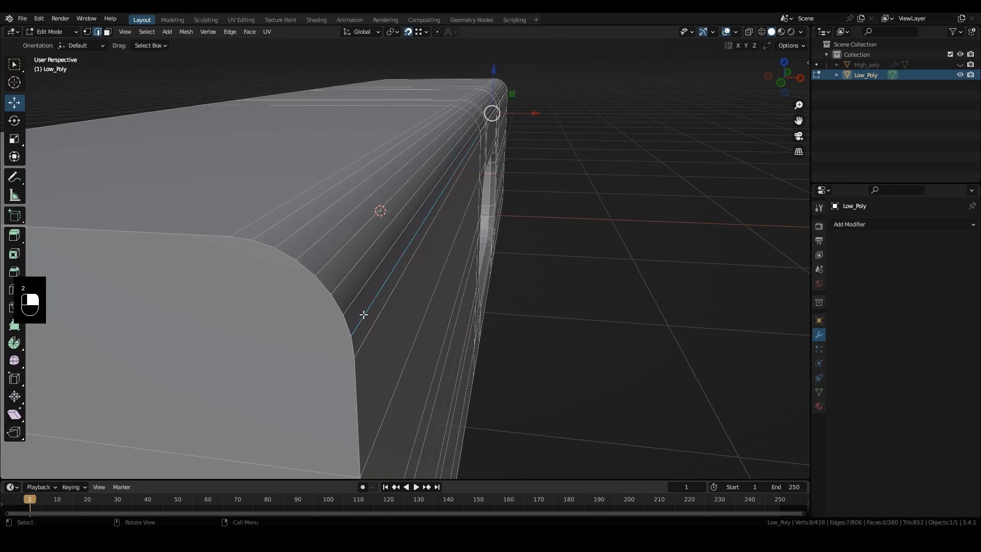
{"action": "left_click", "coordinate": [343, 286], "text": "alt+shift"}
{"action": "left_click", "coordinate": [305, 244], "text": "alt+shift"}
{"action": "left_click", "coordinate": [274, 226], "text": "alt+shift"}
{"action": "middle_click_drag", "start_coordinate": [274, 226], "coordinate": [499, 331]}
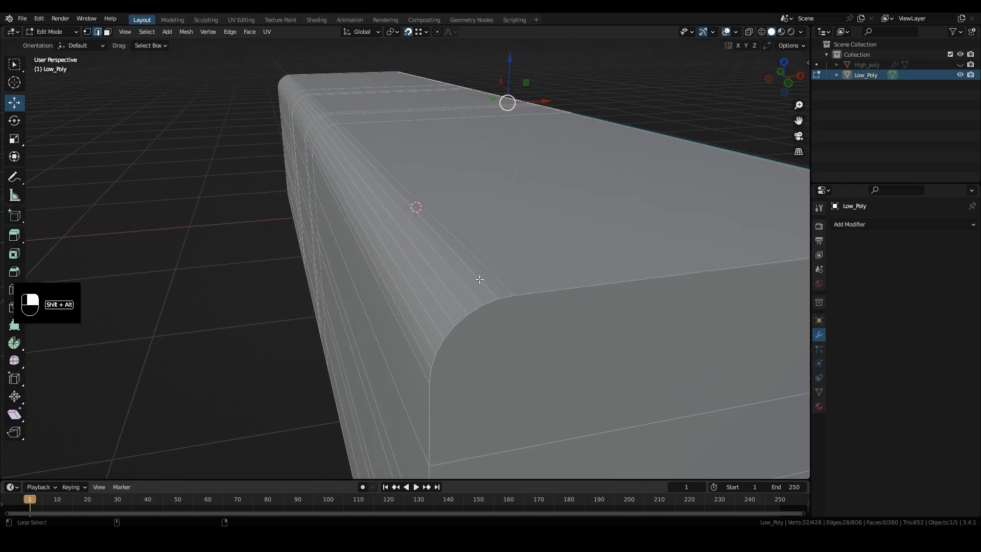
{"action": "left_click", "coordinate": [436, 332], "text": "alt+shift"}
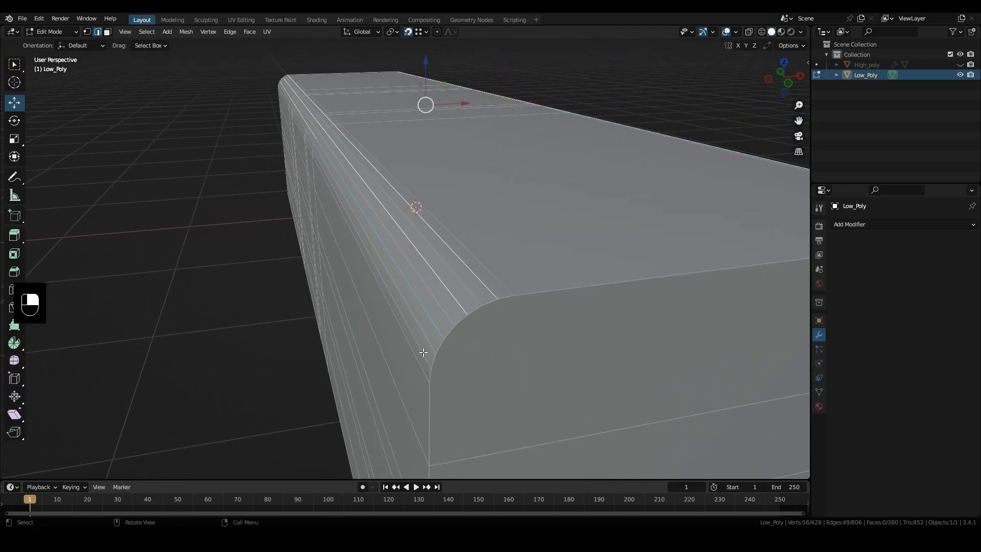
{"action": "scroll", "coordinate": [440, 372], "scroll_direction": "down", "scroll_amount": 3}
{"action": "middle_click_drag", "start_coordinate": [454, 389], "coordinate": [451, 305]}
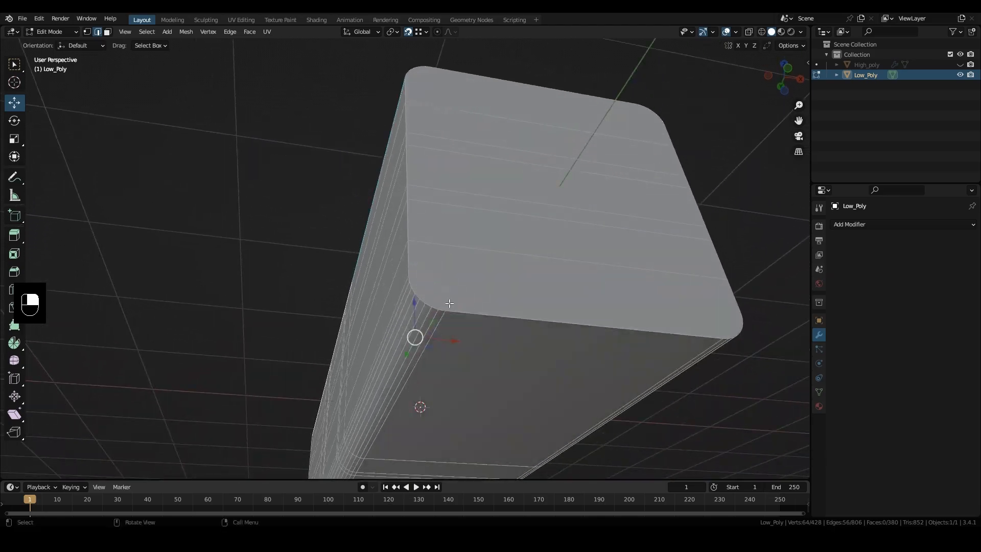
{"action": "scroll", "coordinate": [467, 370], "scroll_direction": "up", "scroll_amount": 3}
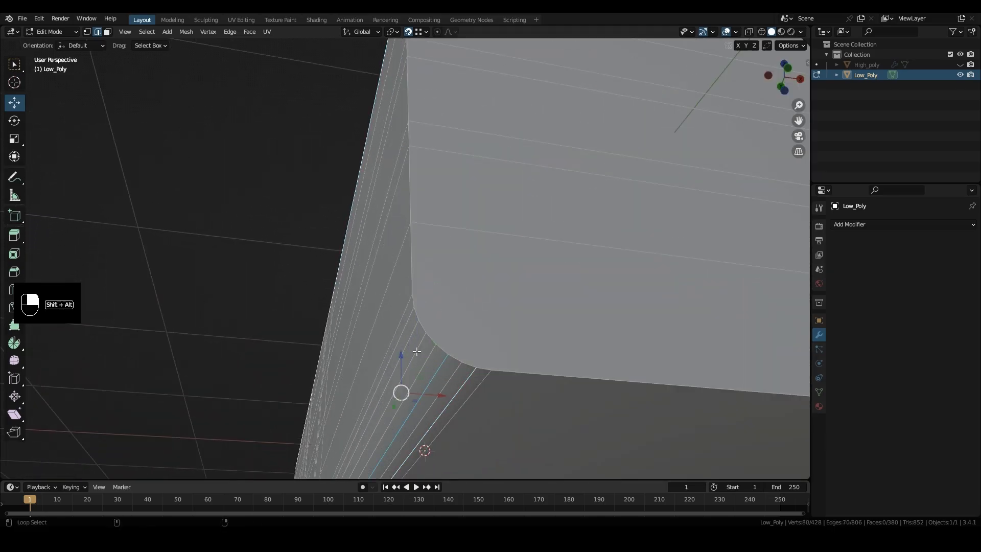
{"action": "left_click", "coordinate": [401, 336], "text": "alt+shift"}
{"action": "middle_click_drag", "start_coordinate": [562, 352], "coordinate": [445, 350]}
{"action": "scroll", "coordinate": [525, 351], "scroll_direction": "down", "scroll_amount": 3}
{"action": "scroll", "coordinate": [438, 349], "scroll_direction": "up", "scroll_amount": 3}
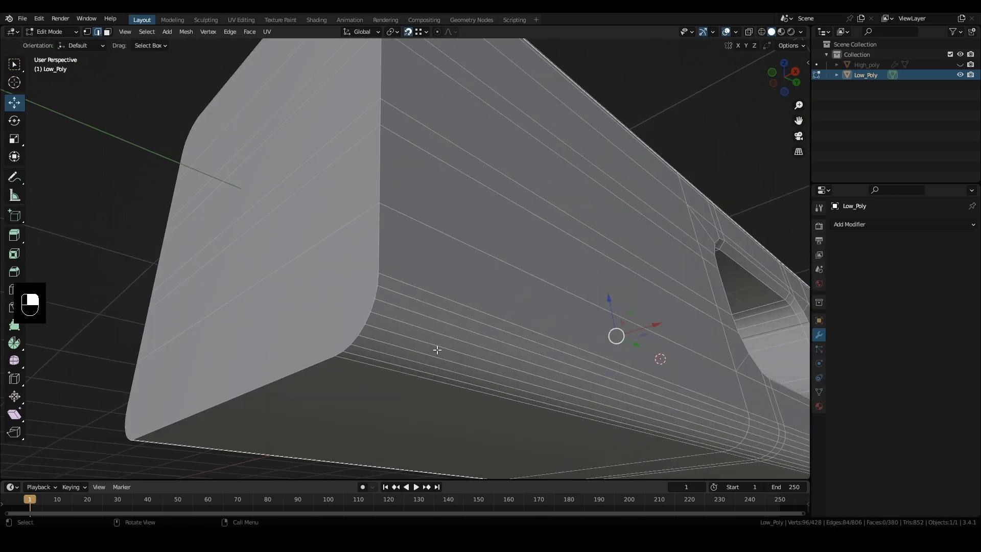
{"action": "left_click", "coordinate": [383, 322], "text": "alt+shift"}
{"action": "left_click", "coordinate": [390, 302], "text": "alt+shift"}
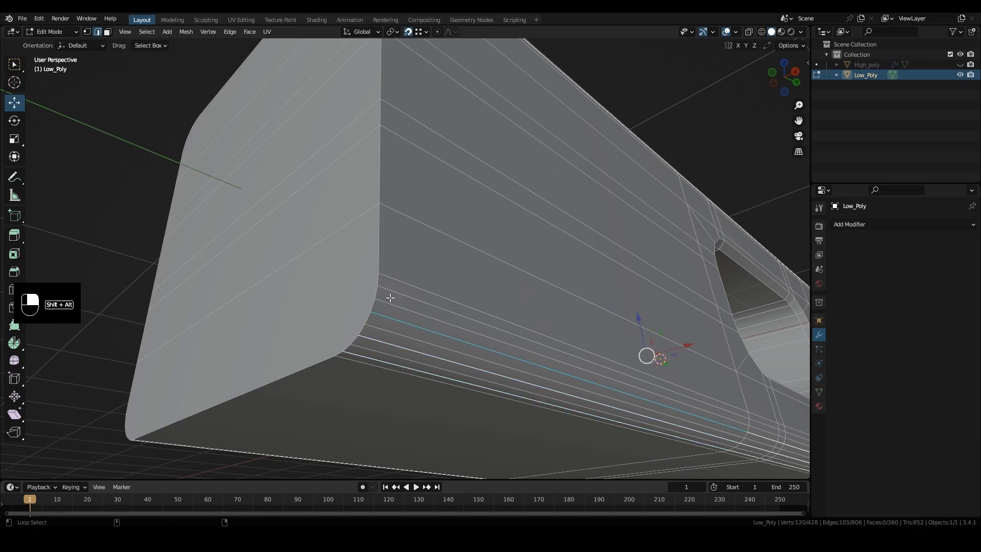
{"action": "left_click", "coordinate": [391, 288], "text": "alt+shift"}
{"action": "right_click", "coordinate": [374, 387]}
{"action": "middle_click_drag", "start_coordinate": [585, 105], "coordinate": [592, 125]}
{"action": "right_click", "coordinate": [439, 387]}
{"action": "right_click", "coordinate": [453, 503]}
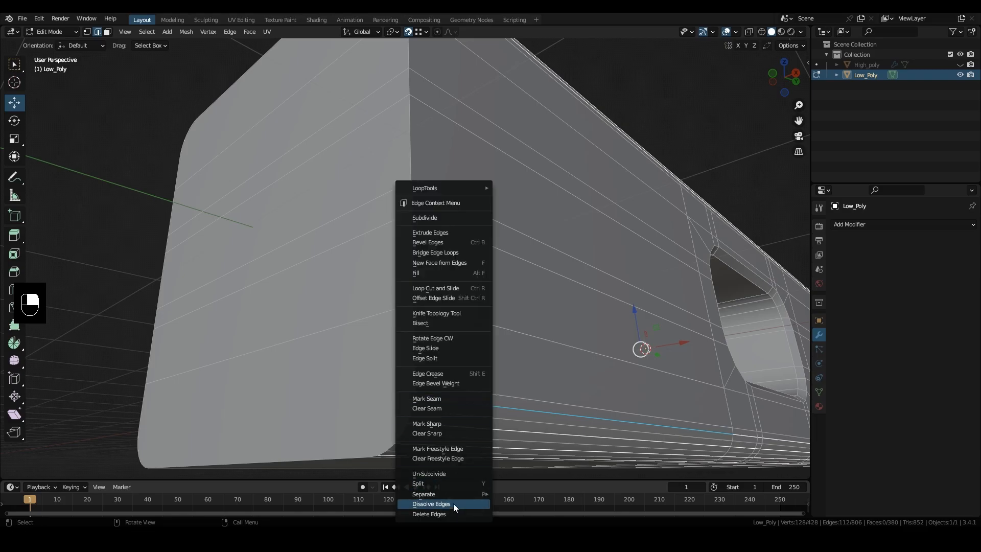
{"action": "left_click", "coordinate": [454, 503]}
- Examine the simplified rounded corners and end face of Low_Poly in both Object Mode and Edit Mode
{"action": "middle_click_drag", "start_coordinate": [439, 427], "coordinate": [438, 316]}
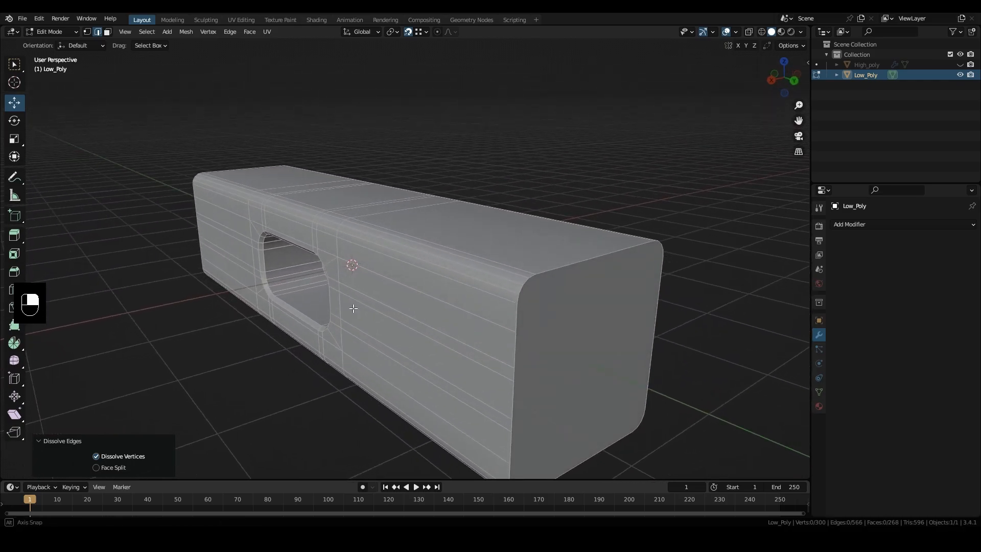
{"action": "middle_click_drag", "start_coordinate": [353, 308], "coordinate": [441, 287]}
{"action": "scroll", "coordinate": [441, 287], "scroll_direction": "up", "scroll_amount": 4}
{"action": "middle_click_drag", "start_coordinate": [478, 373], "coordinate": [565, 361]}
{"action": "scroll", "coordinate": [538, 350], "scroll_direction": "down", "scroll_amount": 4}
{"action": "key", "text": "Tab"}
{"action": "key", "text": "Tab"}
{"action": "key", "text": "Tab"}
{"action": "key", "text": "Tab"}
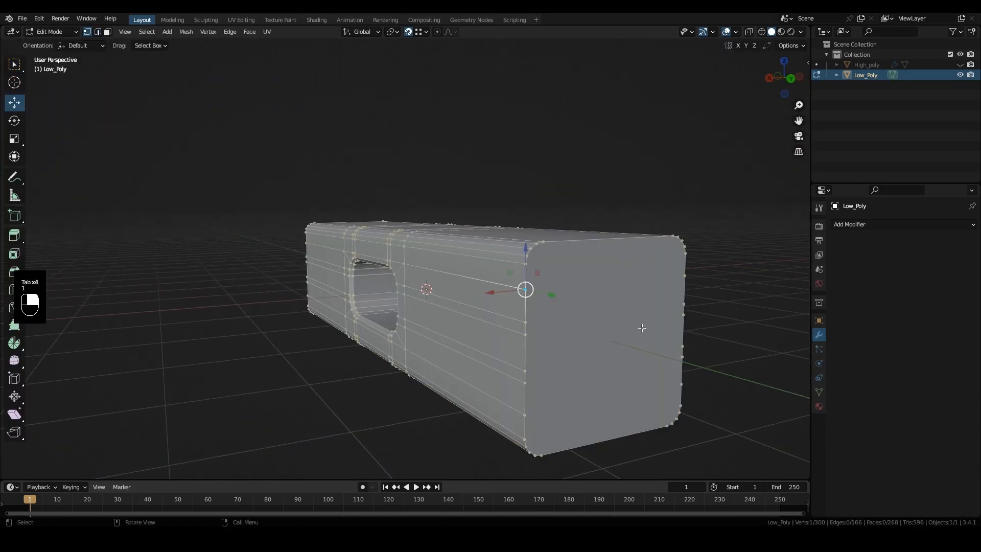
- Connect the three upper opposing vertex pairs with horizontal edges across Low_Poly's positive Y end face
{"action": "middle_click_drag", "start_coordinate": [642, 328], "coordinate": [655, 293]}
{"action": "left_click", "coordinate": [601, 288], "text": "shift"}
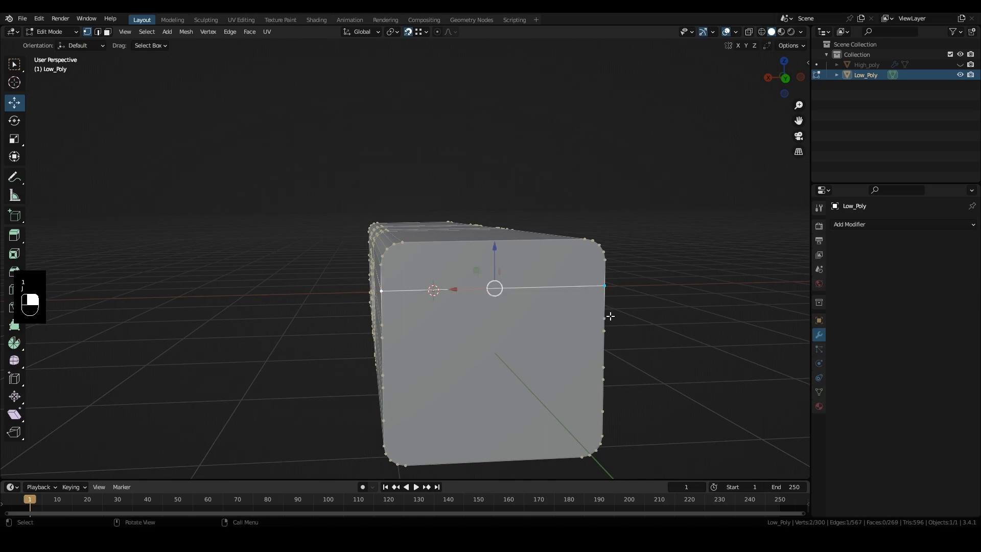
{"action": "left_click", "coordinate": [393, 326], "text": "shift"}
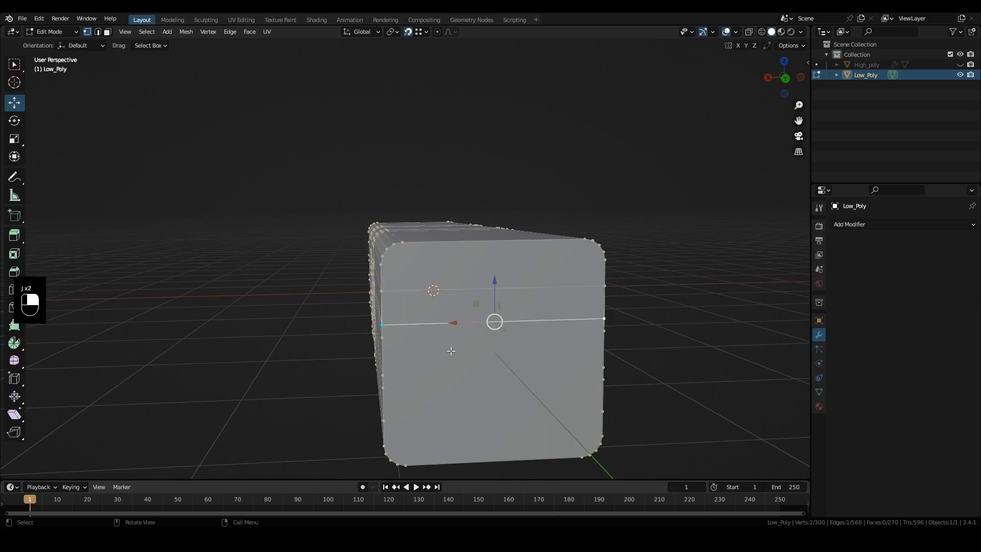
{"action": "left_click", "coordinate": [603, 331]}
{"action": "key", "text": "j"}
- Connect the fourth opposing vertex pair from the top with an edge across the positive Y end face
{"action": "mouse_move", "coordinate": [501, 360]}
{"action": "middle_mouse_down"}
{"action": "mouse_move", "coordinate": [562, 386]}
{"action": "mouse_move", "coordinate": [505, 344]}
{"action": "middle_mouse_up"}
{"action": "scroll", "coordinate": [507, 335], "scroll_direction": "up", "scroll_amount": 3}
{"action": "left_click", "coordinate": [574, 296]}
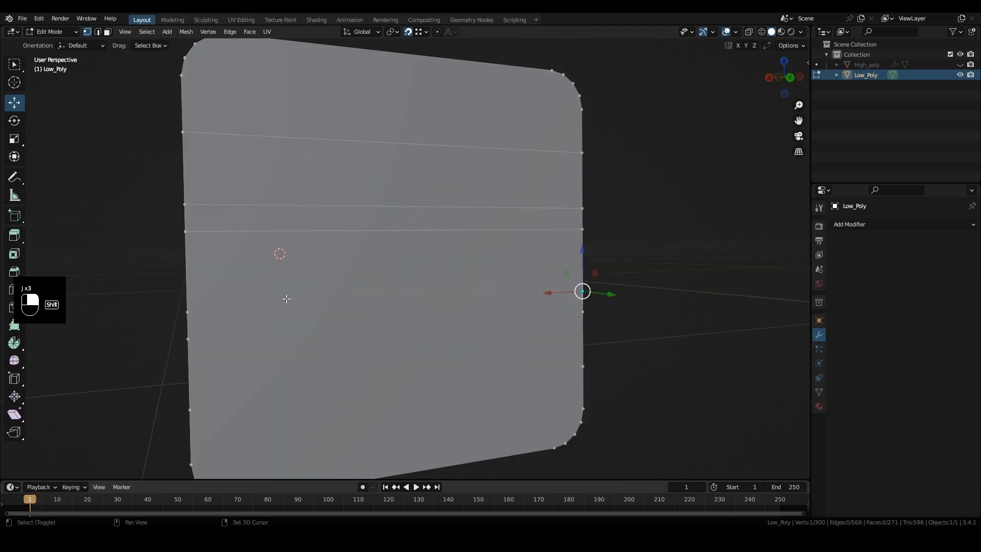
{"action": "left_click", "coordinate": [198, 317], "text": "shift"}
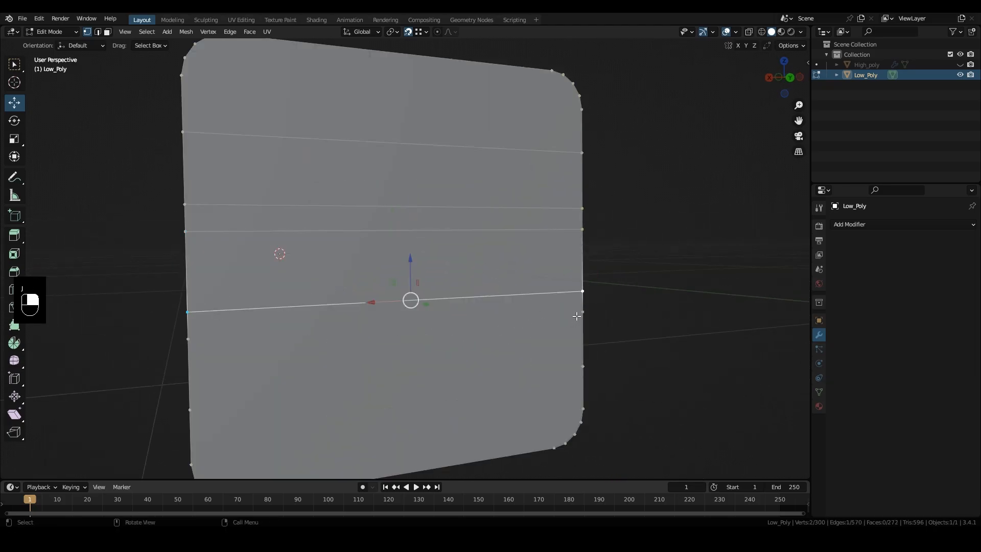
- Connect the two opposing vertex pairs below the middle with horizontal edges across Low_Poly's positive Y end face
{"action": "left_click", "coordinate": [576, 315]}
{"action": "left_click", "coordinate": [574, 371]}
{"action": "left_click", "coordinate": [203, 419], "text": "shift"}
- Connect three opposing vertex pairs of the upper rounded corners across Low_Poly's positive Y end face and return to Object Mode
{"action": "middle_click_drag", "start_coordinate": [208, 419], "coordinate": [332, 346]}
{"action": "middle_click_drag", "start_coordinate": [250, 338], "coordinate": [349, 339]}
{"action": "left_click", "coordinate": [562, 321], "text": "shift"}
{"action": "left_click", "coordinate": [770, 295]}
{"action": "left_click", "coordinate": [563, 309], "text": "shift"}
{"action": "key", "text": "j"}
{"action": "middle_click_drag", "start_coordinate": [564, 309], "coordinate": [484, 215]}
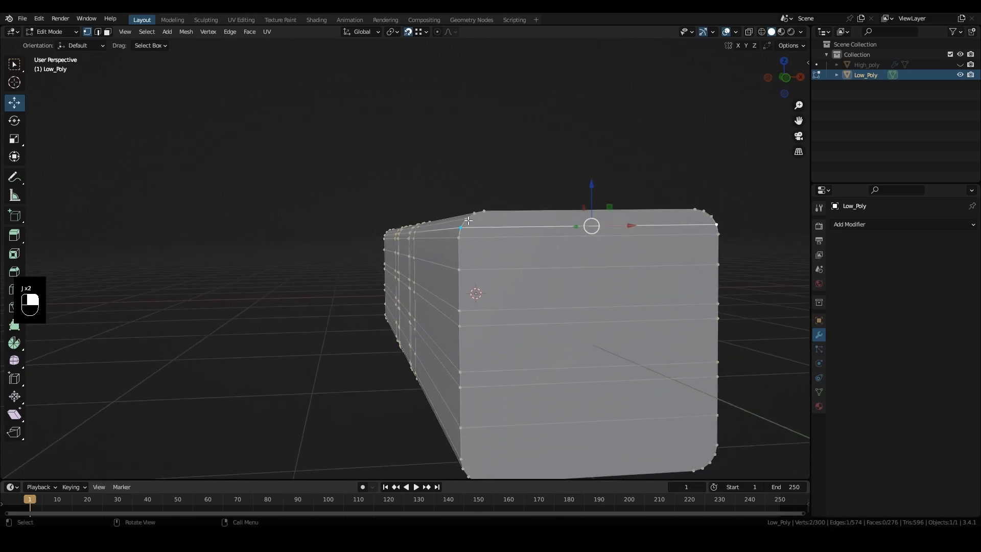
{"action": "left_click", "coordinate": [468, 220]}
{"action": "left_click", "coordinate": [711, 217], "text": "shift"}
{"action": "middle_click_drag", "start_coordinate": [653, 340], "coordinate": [506, 378]}
{"action": "key", "text": "Tab"}
- Show High_poly in place of Low_Poly and fill its open end loop with a single face
{"action": "left_click", "coordinate": [960, 74]}
{"action": "left_click", "coordinate": [960, 64]}
{"action": "mouse_move", "coordinate": [444, 318]}
{"action": "middle_mouse_down"}
{"action": "mouse_move", "coordinate": [532, 322]}
{"action": "mouse_move", "coordinate": [455, 336]}
{"action": "mouse_move", "coordinate": [521, 332]}
{"action": "mouse_move", "coordinate": [400, 293]}
{"action": "mouse_move", "coordinate": [391, 258]}
{"action": "mouse_move", "coordinate": [447, 267]}
{"action": "mouse_move", "coordinate": [438, 307]}
{"action": "mouse_move", "coordinate": [455, 305]}
{"action": "middle_mouse_up"}
{"action": "left_click", "coordinate": [400, 293]}
{"action": "key", "text": "Tab"}
{"action": "key", "text": "2"}
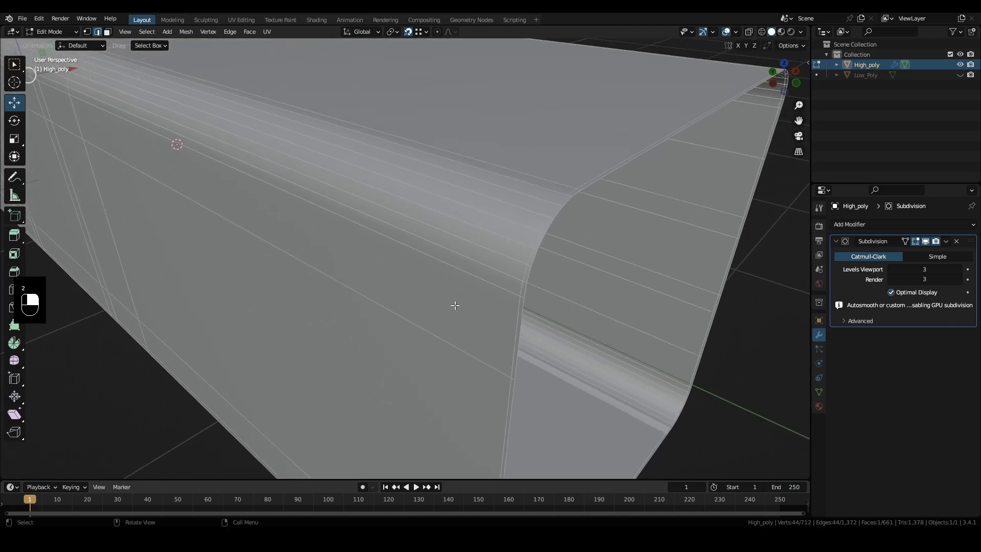
{"action": "left_click", "coordinate": [592, 184], "text": "alt+shift"}
{"action": "key", "text": "f"}
- Inset High_poly's new end face twice, the first time by about 0.006 m, and return to Object Mode
{"action": "middle_click_drag", "start_coordinate": [666, 271], "coordinate": [658, 274]}
{"action": "key", "text": "i"}
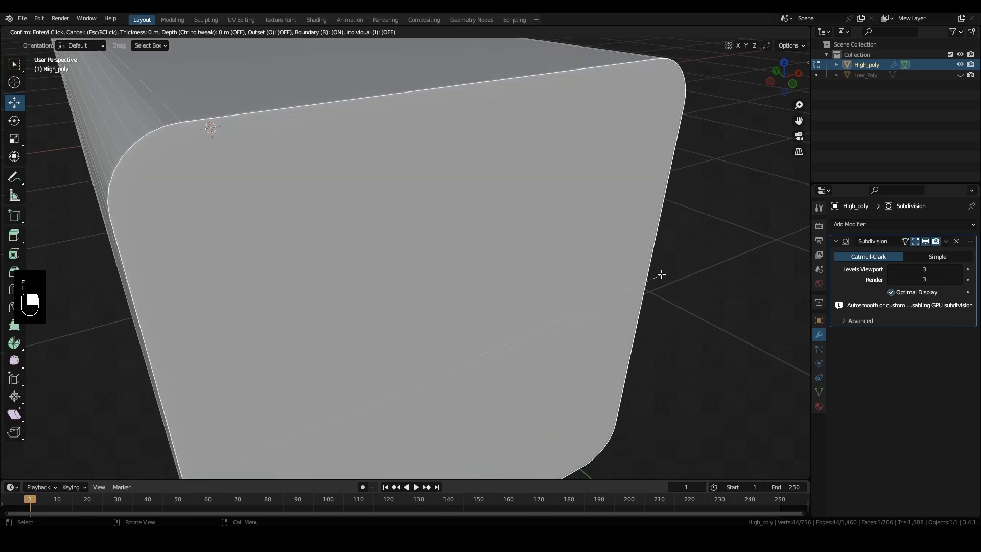
{"action": "left_click", "coordinate": [660, 274]}
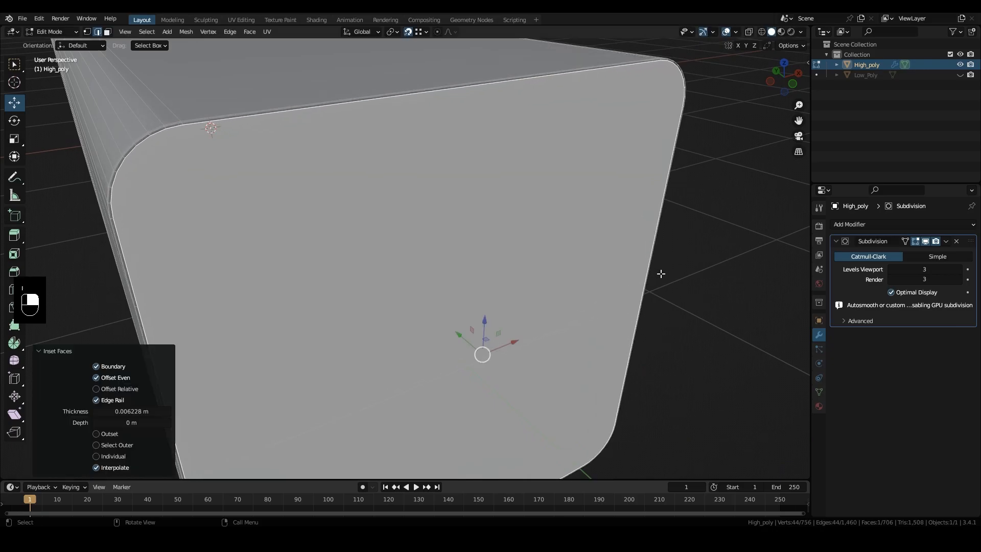
{"action": "key", "text": "i"}
{"action": "left_click", "coordinate": [634, 278]}
{"action": "key", "text": "Tab"}
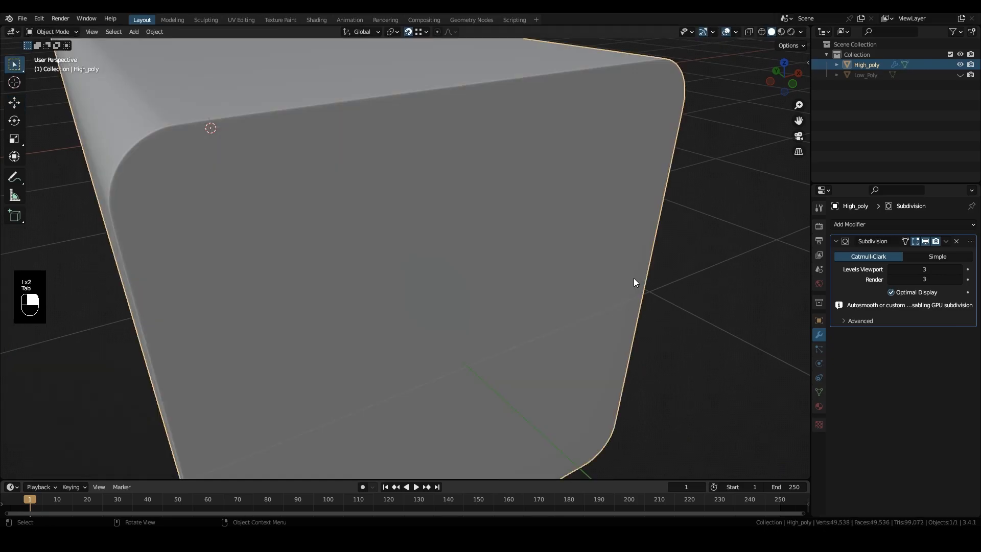
- Examine the closed High_poly box and its cut-out, and compare it with Low_Poly by displaying that instead
{"action": "scroll", "coordinate": [633, 277], "scroll_direction": "down", "scroll_amount": 8}
{"action": "middle_click_drag", "start_coordinate": [663, 294], "coordinate": [565, 356]}
{"action": "scroll", "coordinate": [454, 343], "scroll_direction": "up", "scroll_amount": 5}
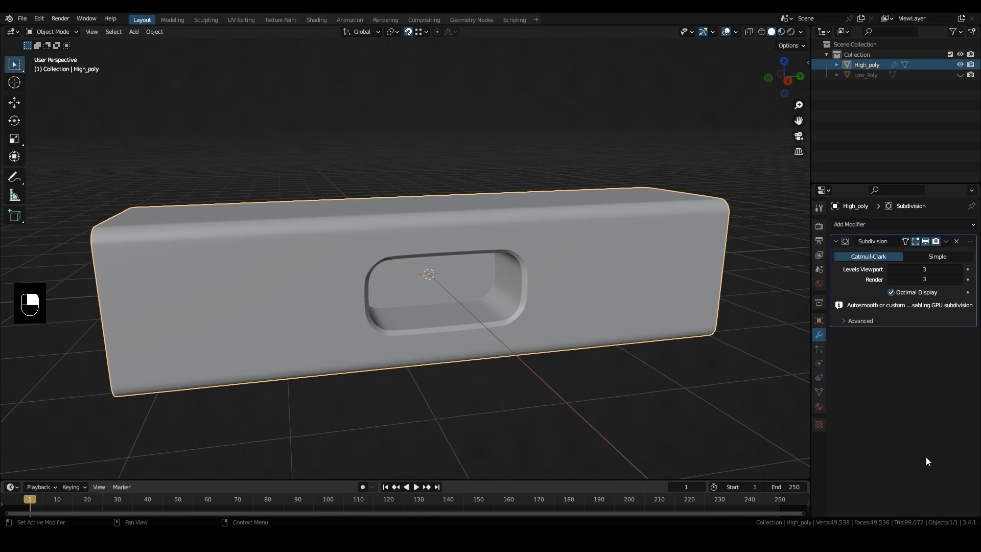
{"action": "left_click", "coordinate": [960, 64]}
{"action": "left_click", "coordinate": [960, 74]}
{"action": "middle_click_drag", "start_coordinate": [741, 184], "coordinate": [717, 405]}
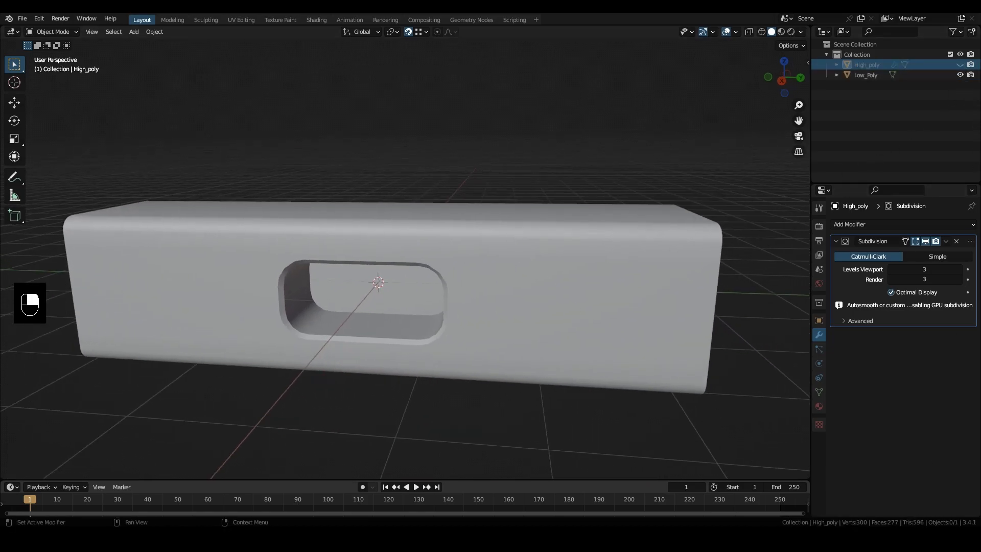
{"action": "middle_click_drag", "start_coordinate": [352, 368], "coordinate": [533, 343]}
{"action": "middle_click_drag", "start_coordinate": [473, 345], "coordinate": [437, 349]}
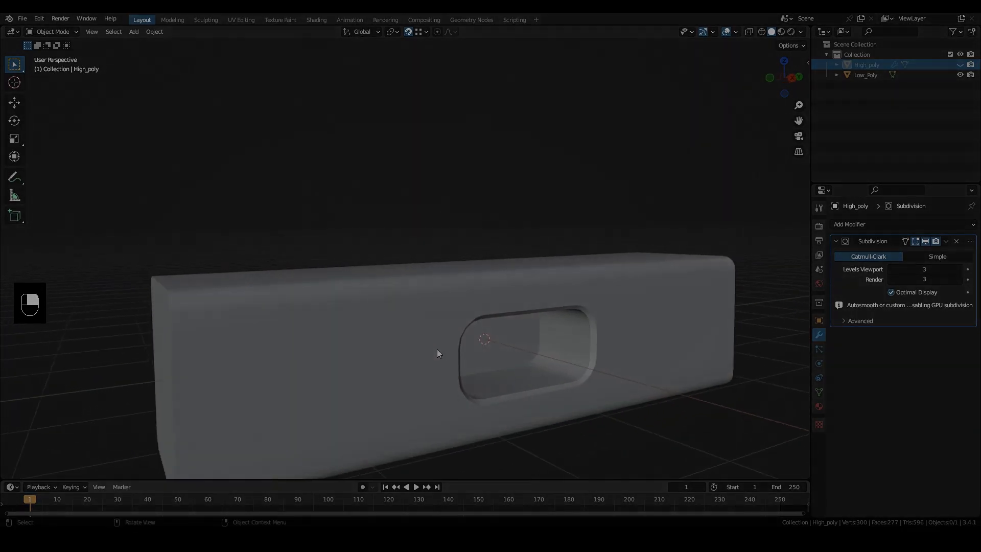